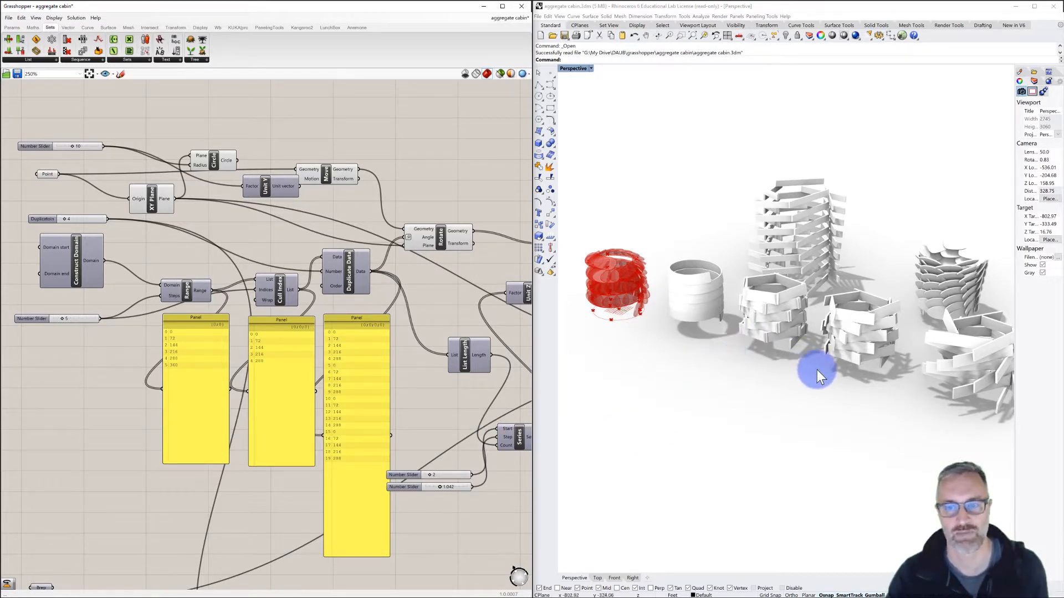
- Set the Perspective viewport showing the sample towers to the Ghosted display mode
right_drag(855, 382, 715, 347)
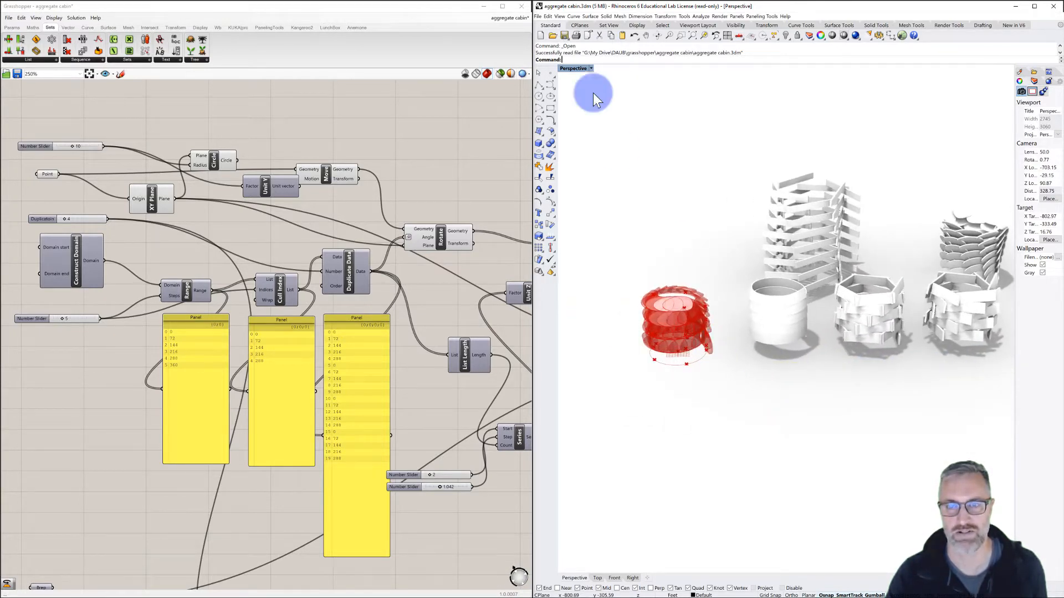
click(576, 68)
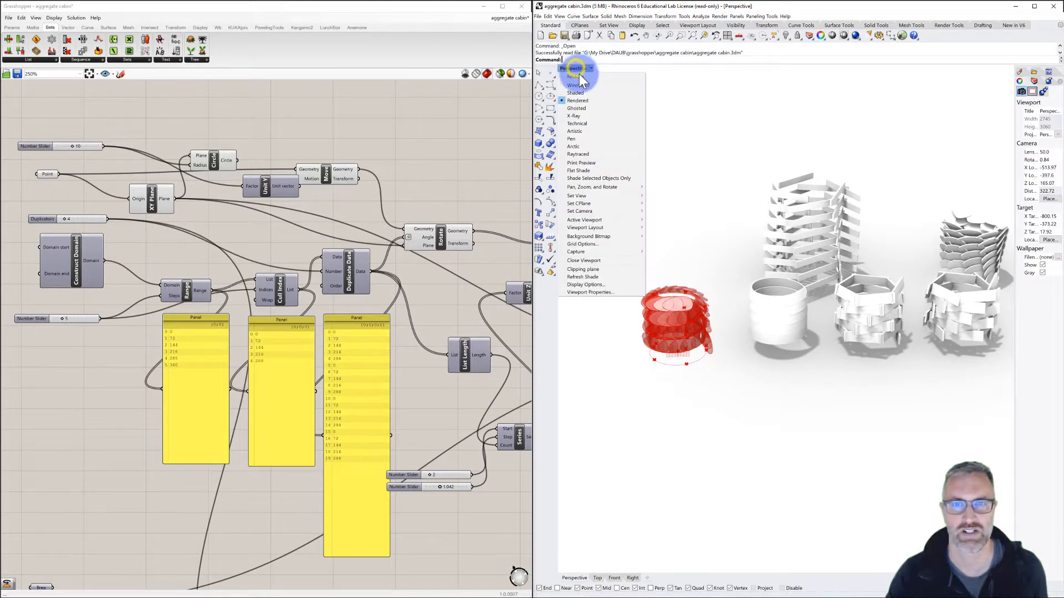
click(581, 107)
mouse_move(689, 299)
right_down()
mouse_move(677, 304)
mouse_move(680, 333)
mouse_move(743, 299)
mouse_move(727, 291)
right_up()
scroll(679, 333, up, 5)
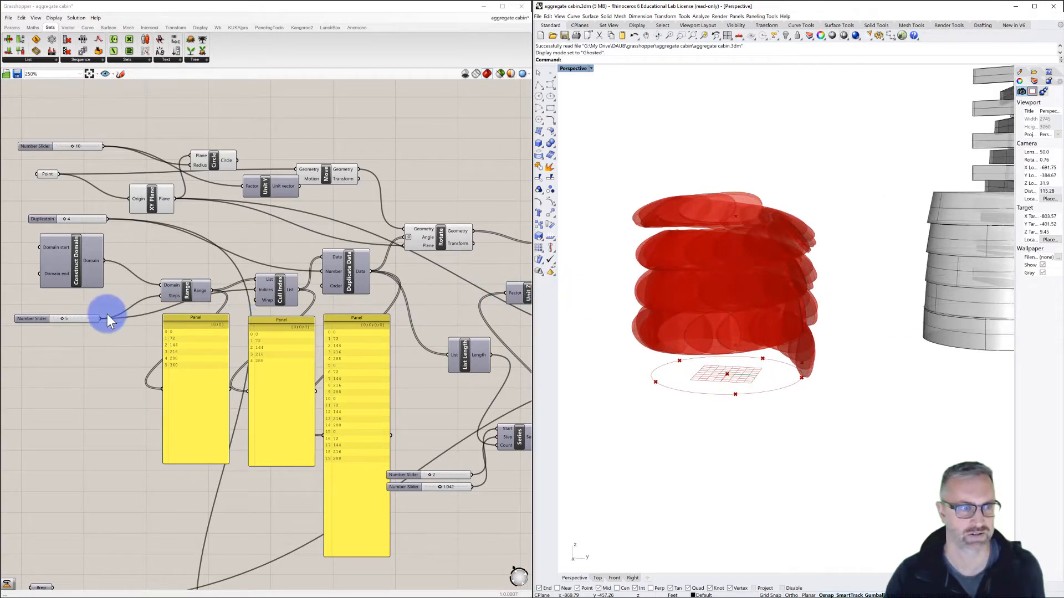
- In the sample definition, set the Range steps slider to 6 and the Series step slider to 0.682
mouse_move(62, 319)
mouse_down()
mouse_move(75, 321)
mouse_move(64, 320)
mouse_up()
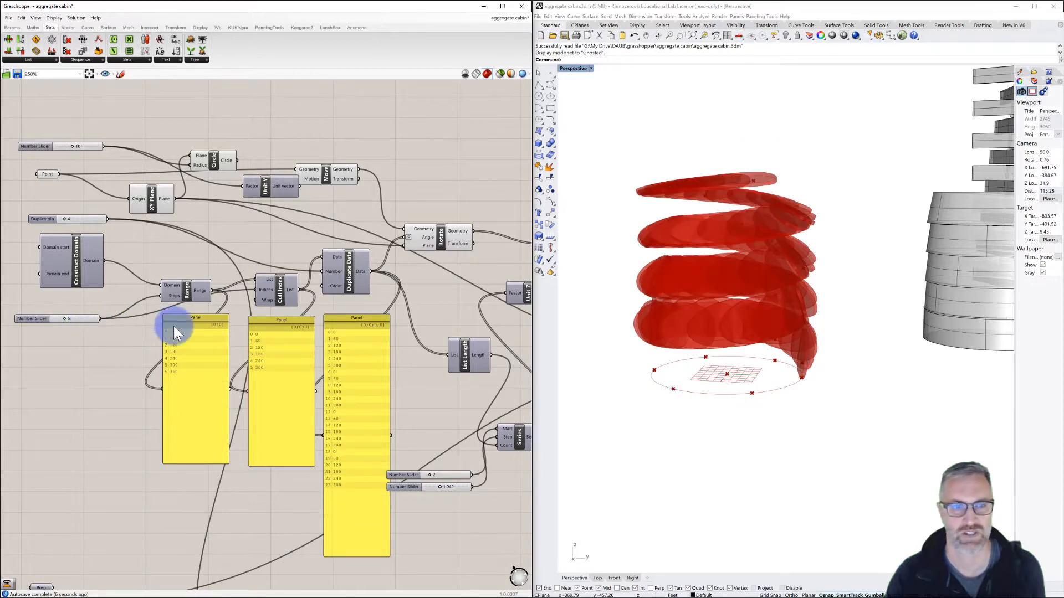
right_drag(350, 371, 224, 315)
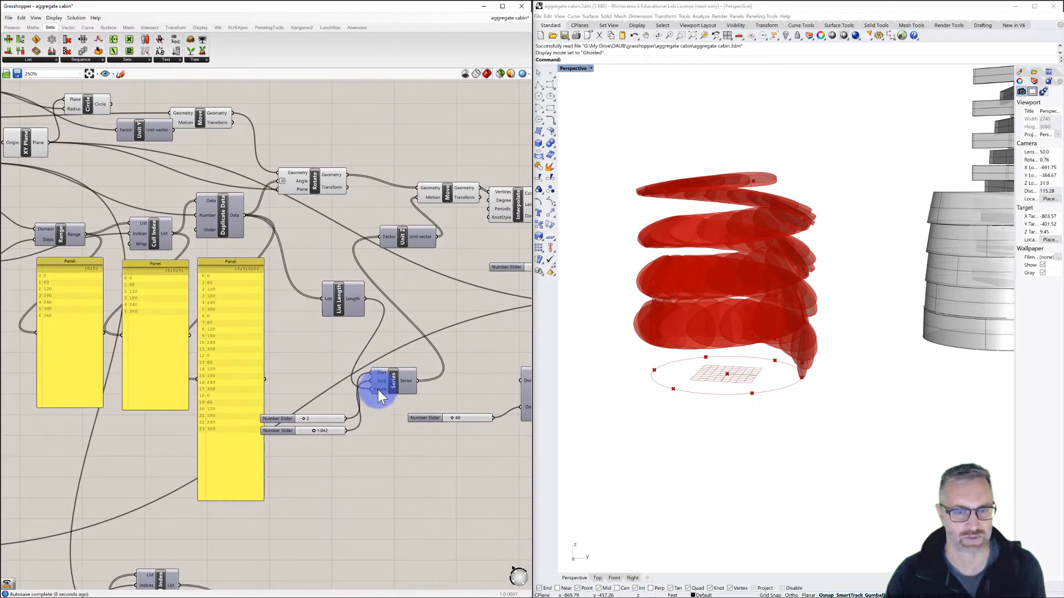
mouse_move(301, 417)
mouse_down()
mouse_move(351, 418)
mouse_move(309, 420)
mouse_move(339, 432)
mouse_move(309, 428)
mouse_up()
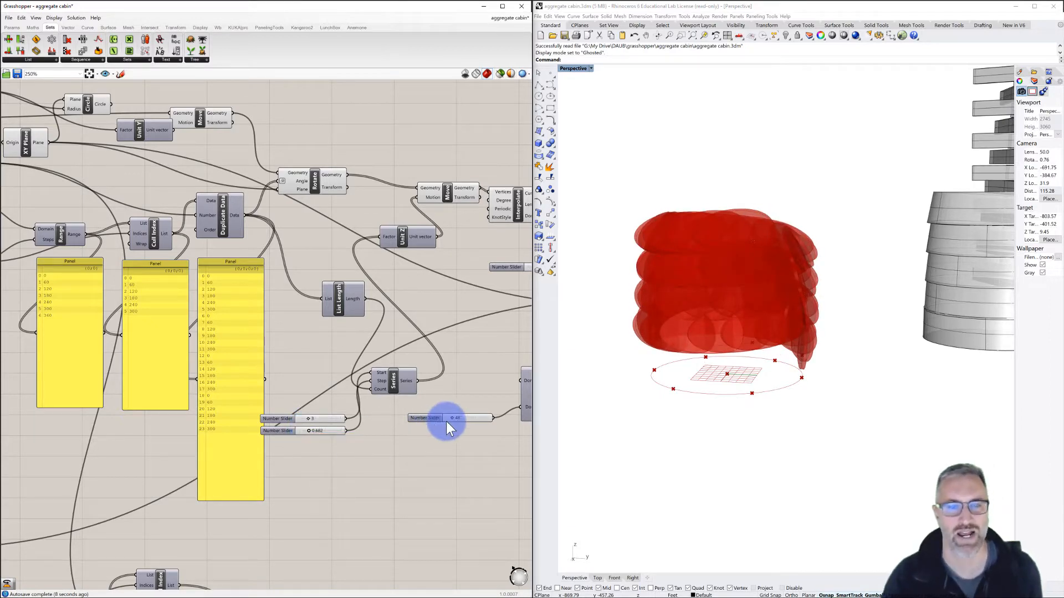
- Adjust the number slider that feeds the Domain end input of Construct Domain
right_drag(401, 421, 264, 421)
mouse_move(248, 411)
mouse_down()
mouse_move(299, 414)
mouse_move(246, 405)
mouse_up()
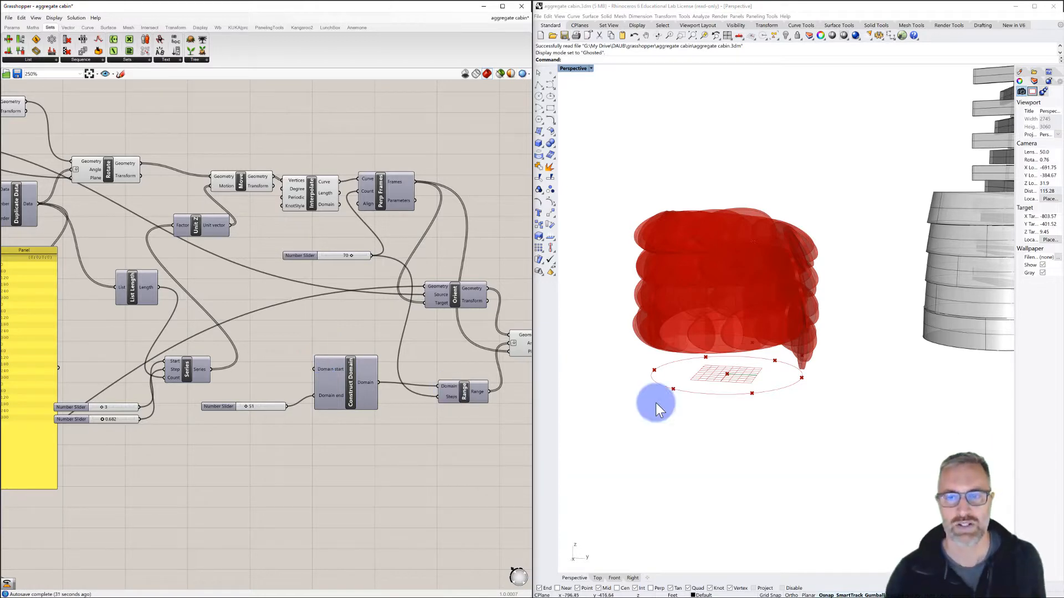
mouse_move(726, 354)
right_down()
mouse_move(712, 368)
mouse_move(728, 395)
mouse_move(698, 337)
mouse_move(750, 351)
mouse_move(734, 357)
right_up()
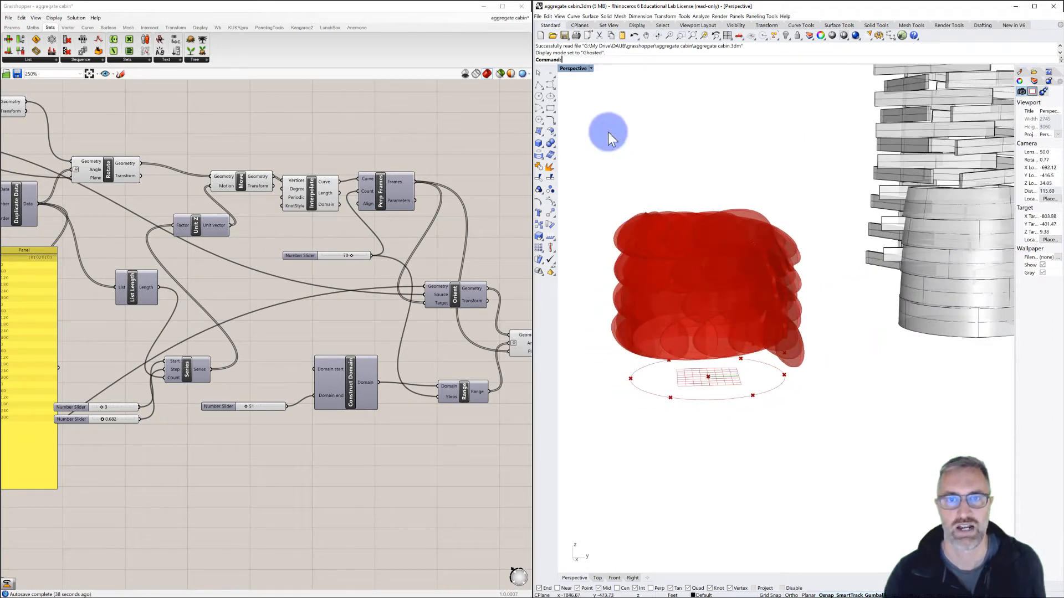
- Start a new Rhino model from the Large Objects - Feet.3dm template
click(540, 35)
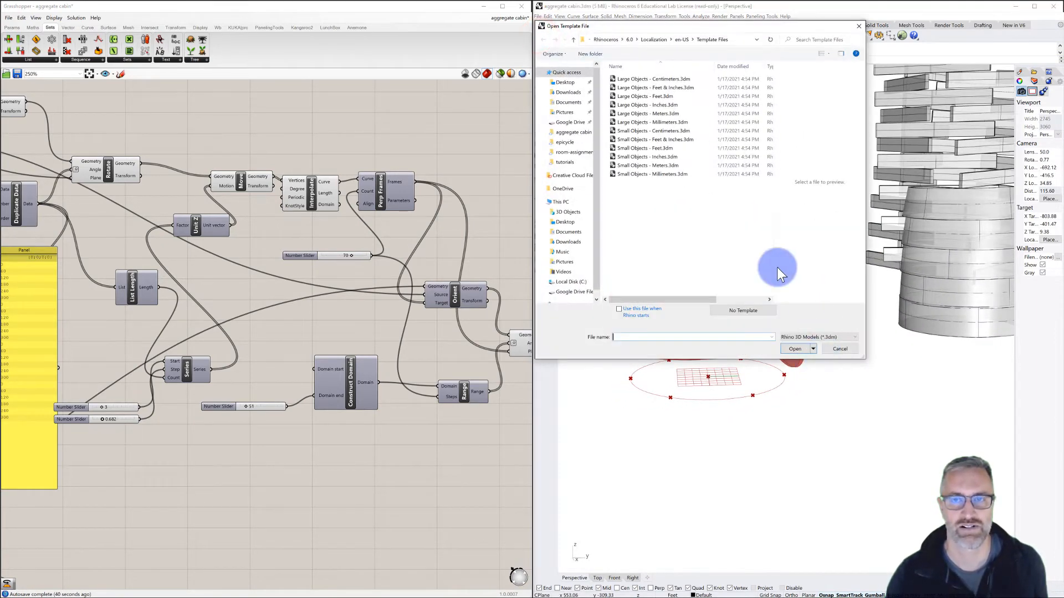
click(637, 96)
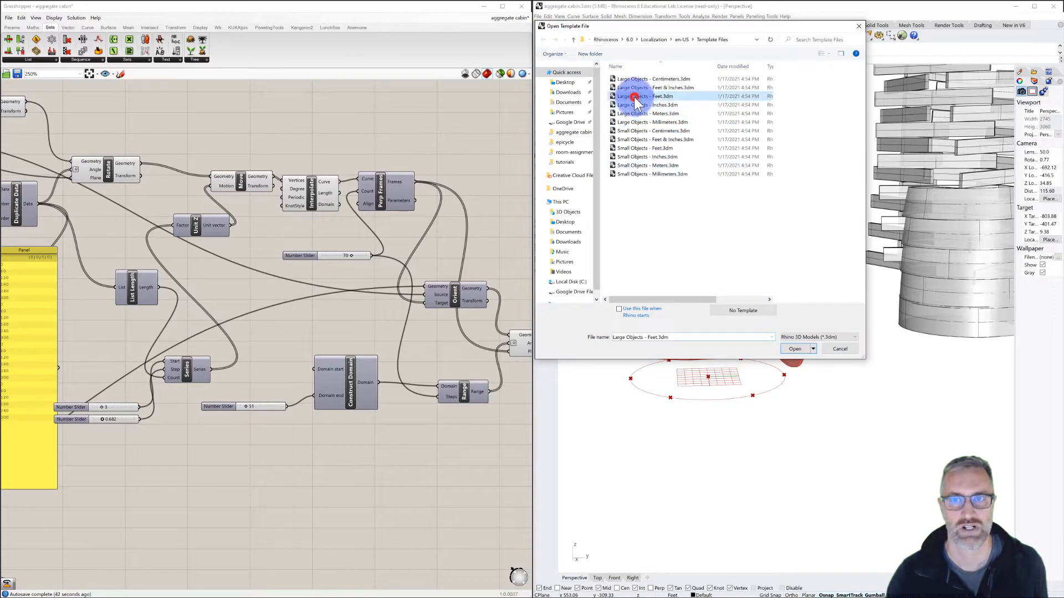
click(796, 349)
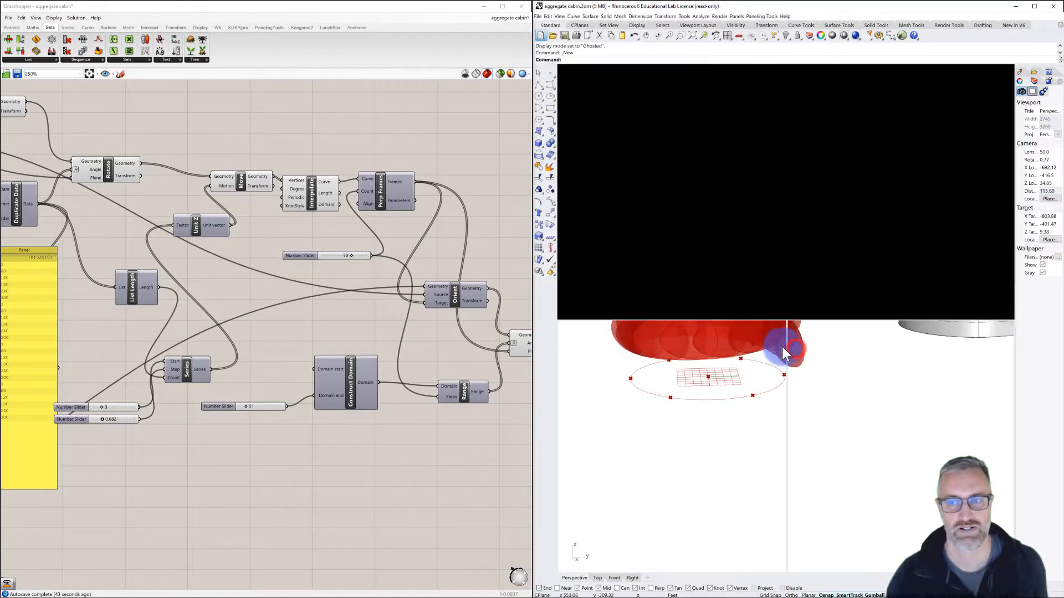
- Create a new blank Grasshopper definition
click(8, 17)
click(28, 28)
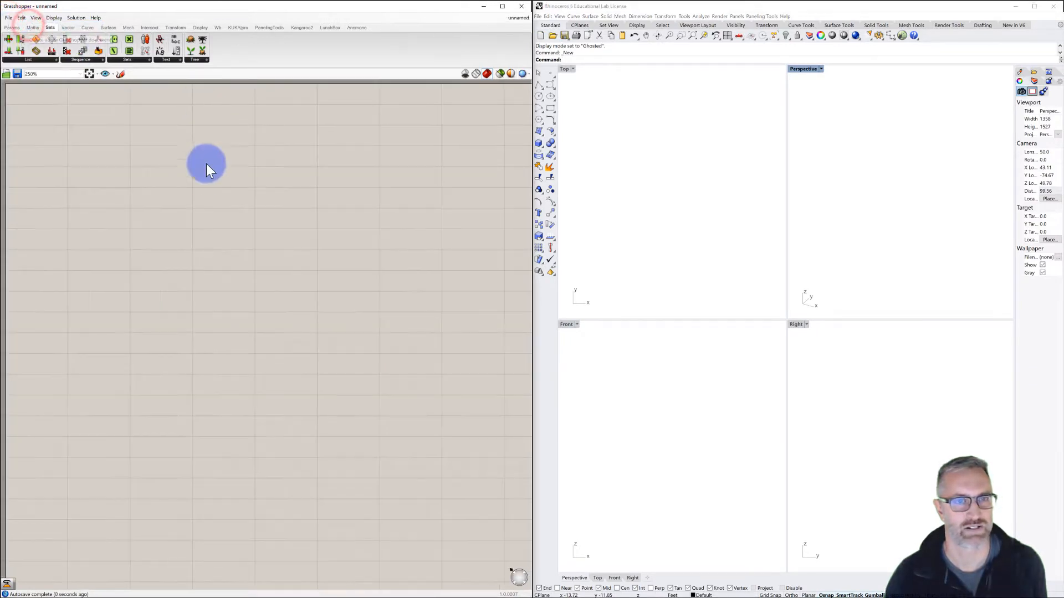
click(212, 175)
scroll(211, 176, down, 2)
right_drag(210, 178, 170, 215)
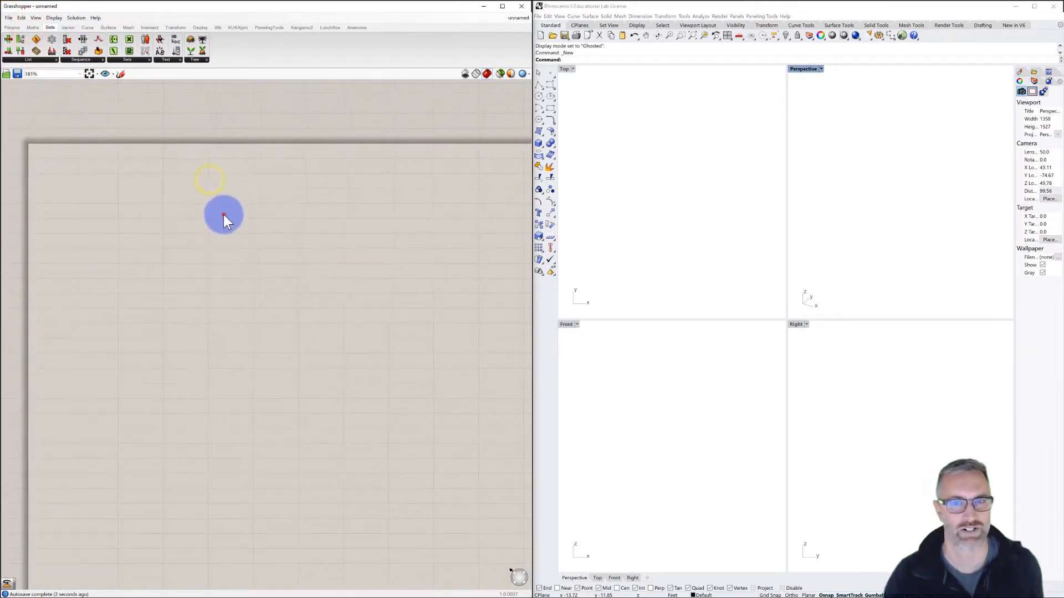
click(223, 215)
- Place a Rhino point at the origin (0) in the Top viewport and move it freely toward positive X and Y
click(616, 179)
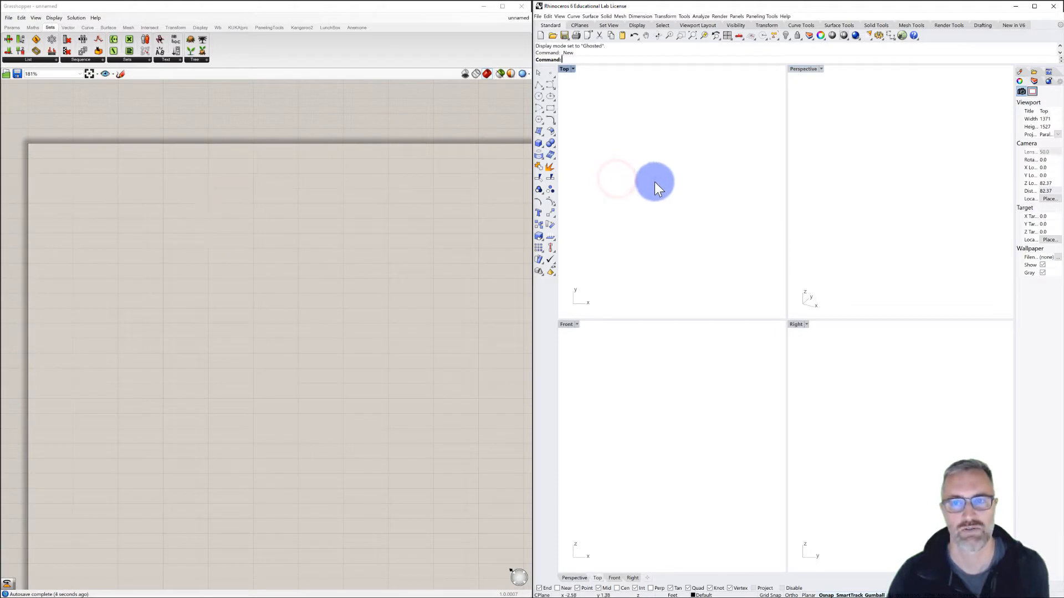
right_drag(654, 183, 652, 204)
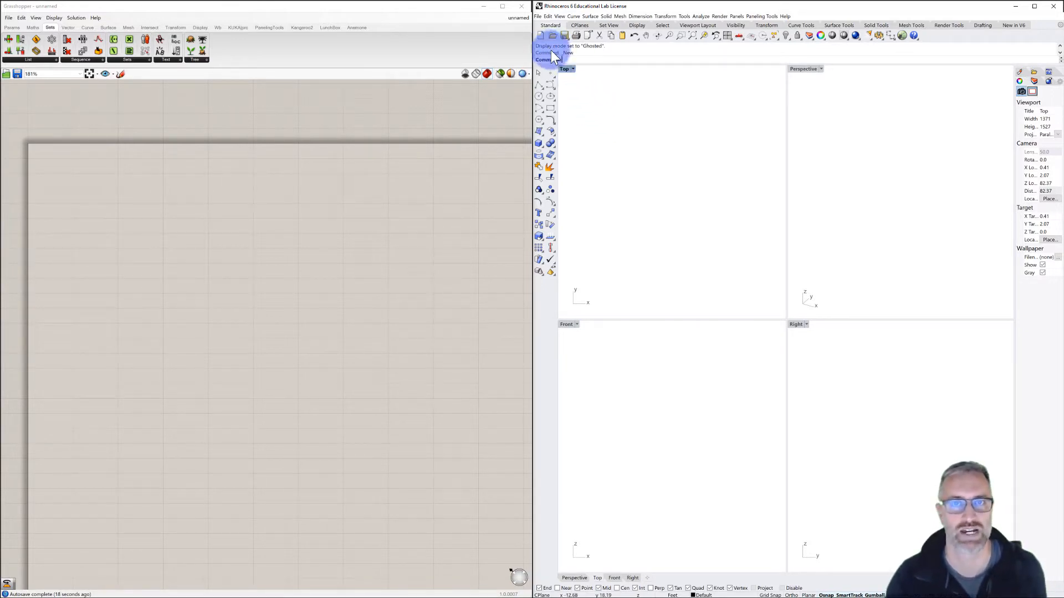
click(550, 75)
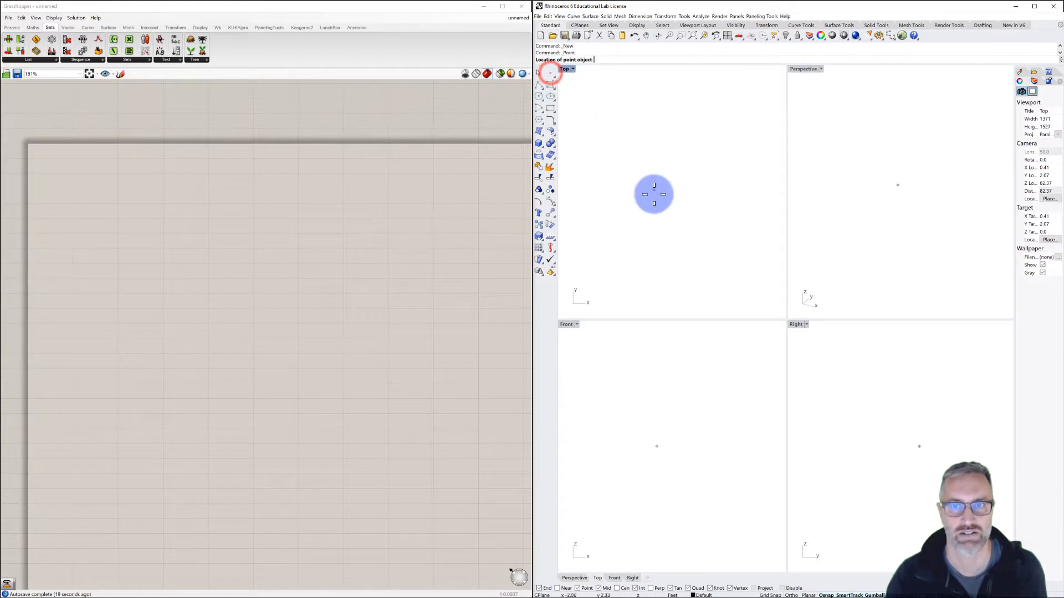
text(0)
key(Return)
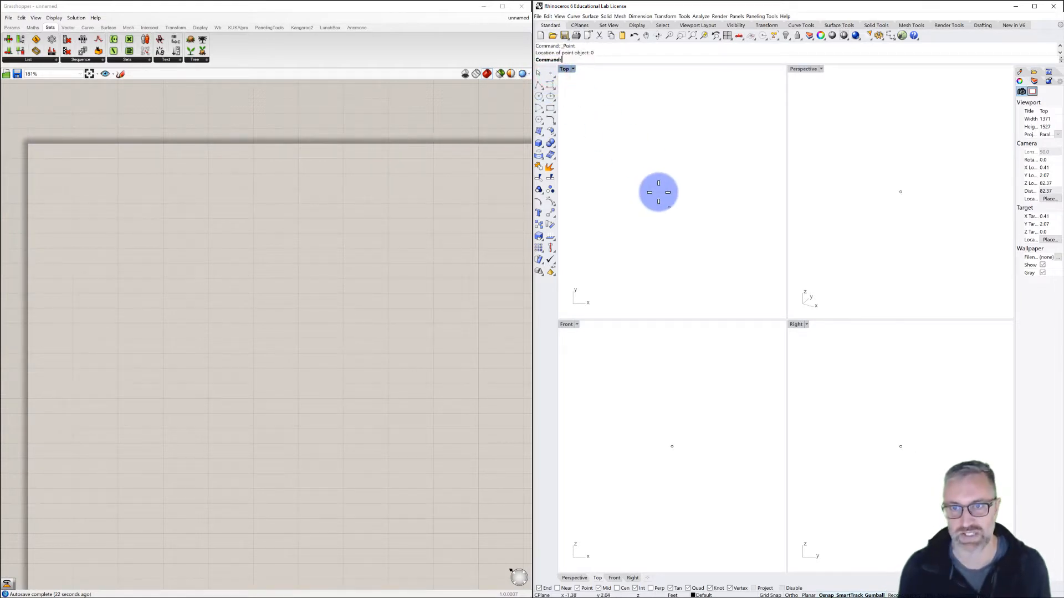
right_drag(677, 178, 649, 236)
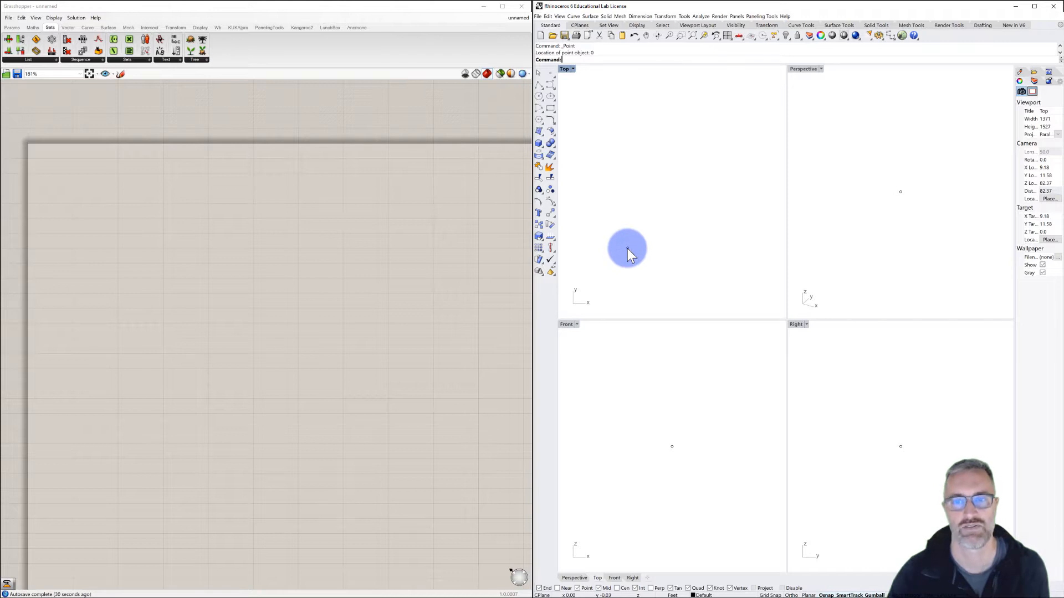
drag(627, 248, 719, 132)
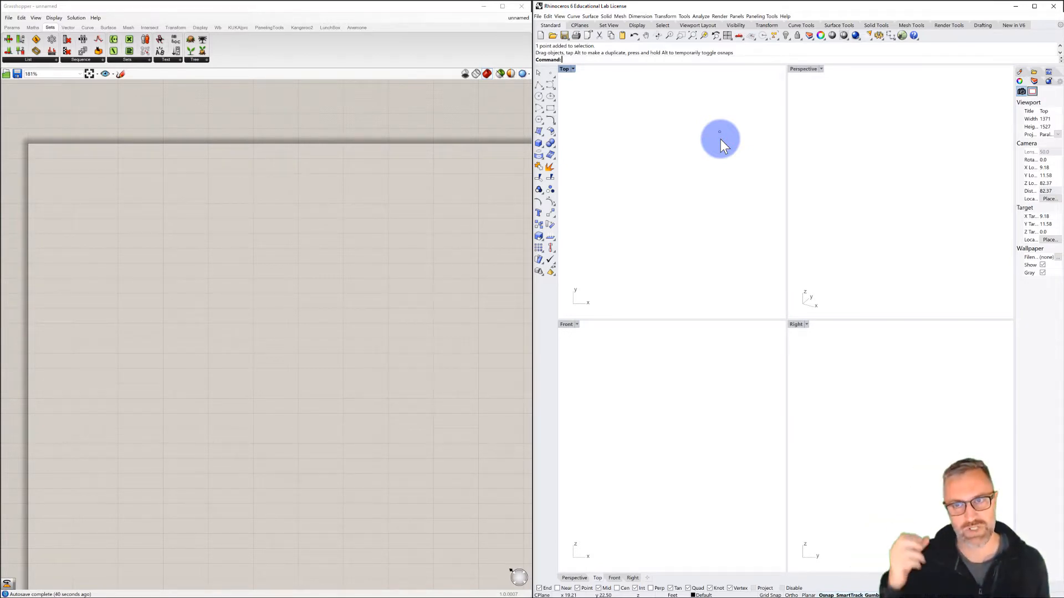
- Maximize the Perspective viewport and frame the placed point
double_click(807, 70)
scroll(767, 183, down, 14)
shift+right_drag(795, 197, 753, 312)
scroll(753, 334, up, 4)
click(752, 312)
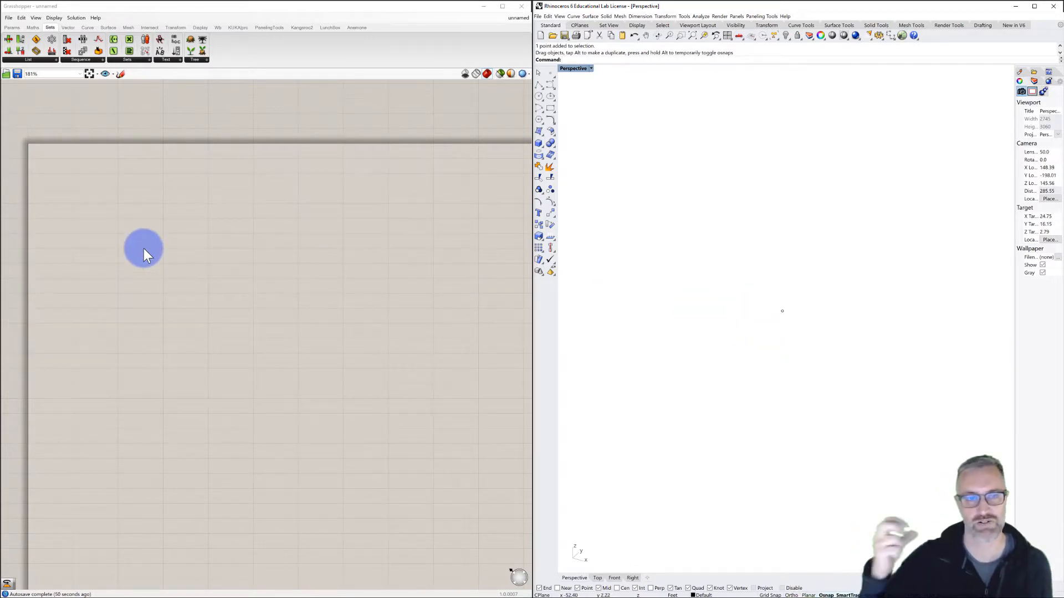
- Add a Point parameter to the Grasshopper canvas and assign the Rhino point to it as its single point
double_click(102, 243)
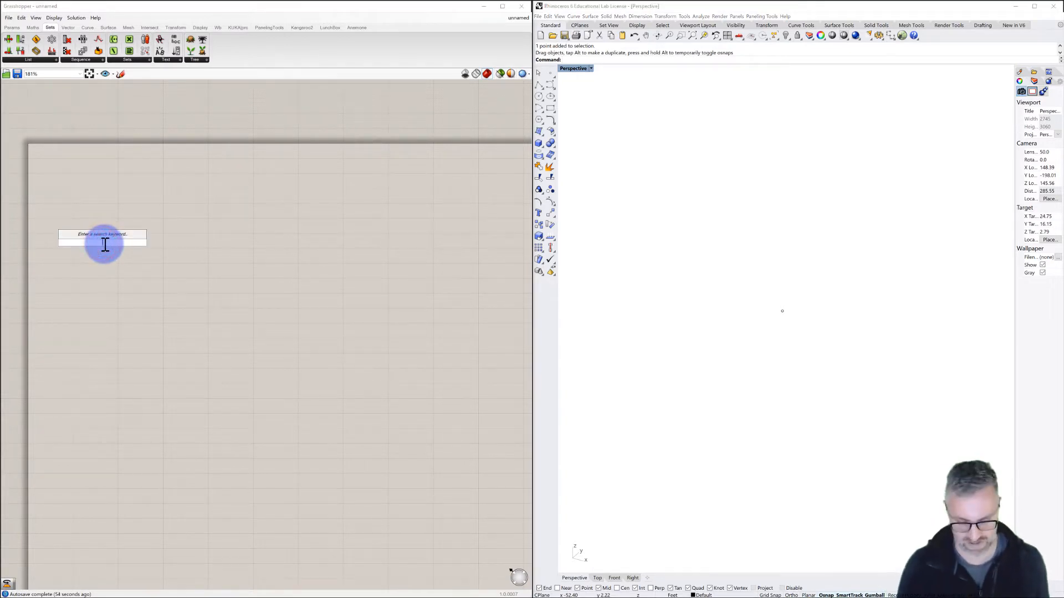
text(point)
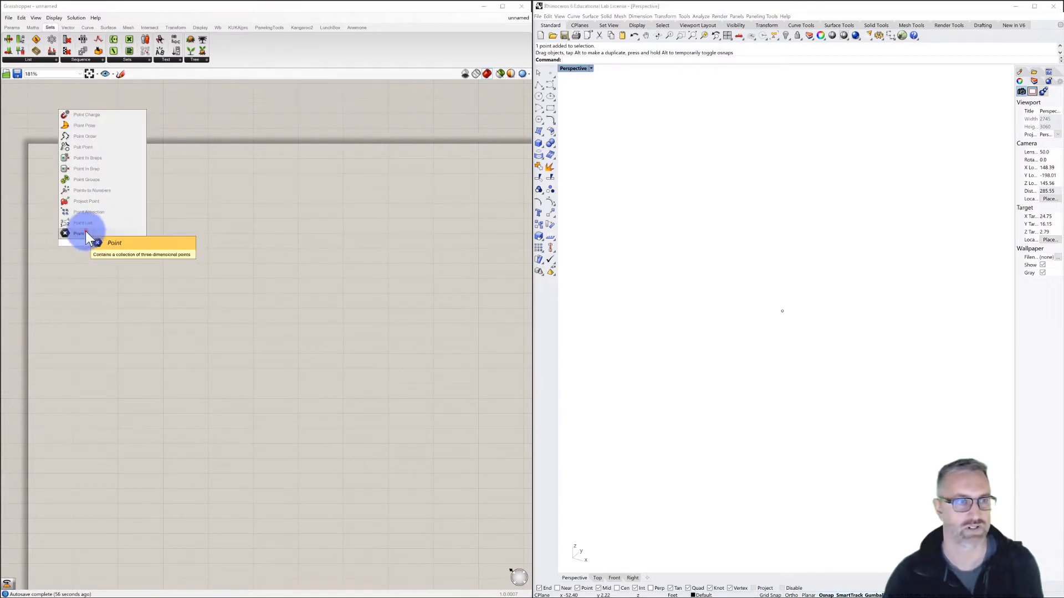
click(83, 233)
right_click(102, 243)
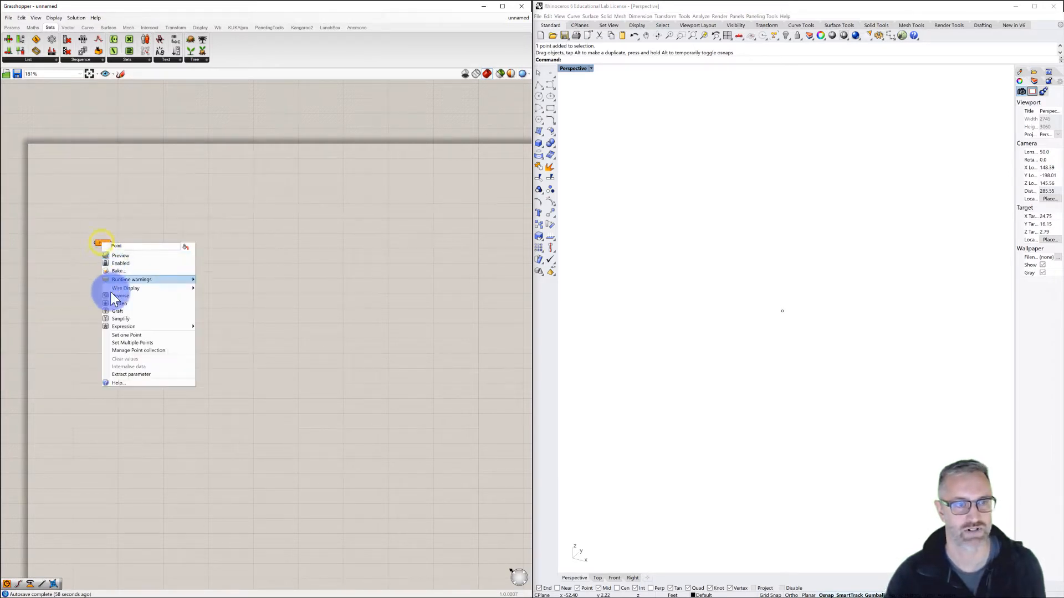
click(121, 334)
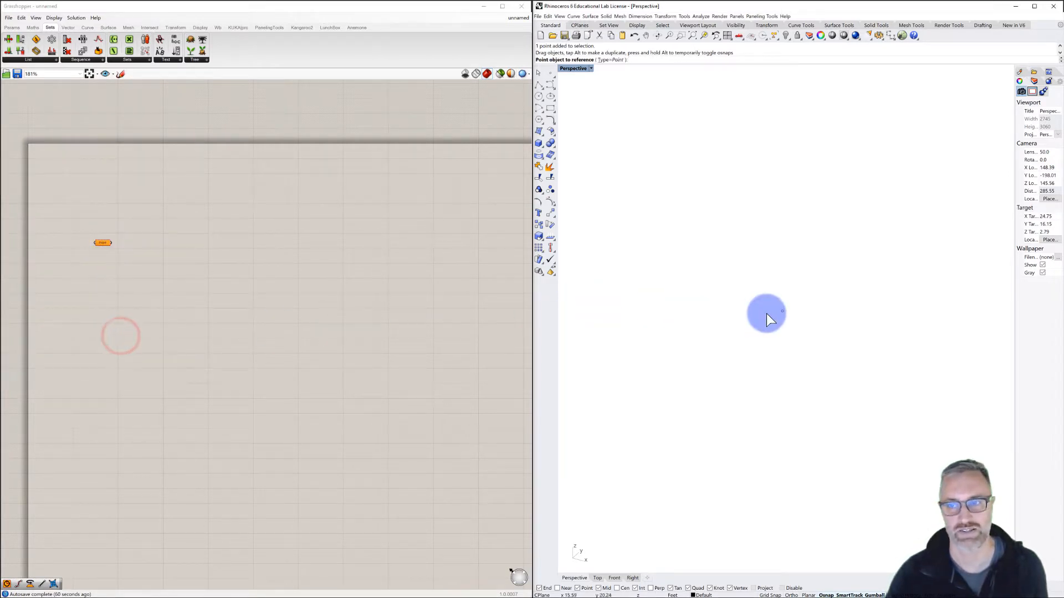
click(782, 312)
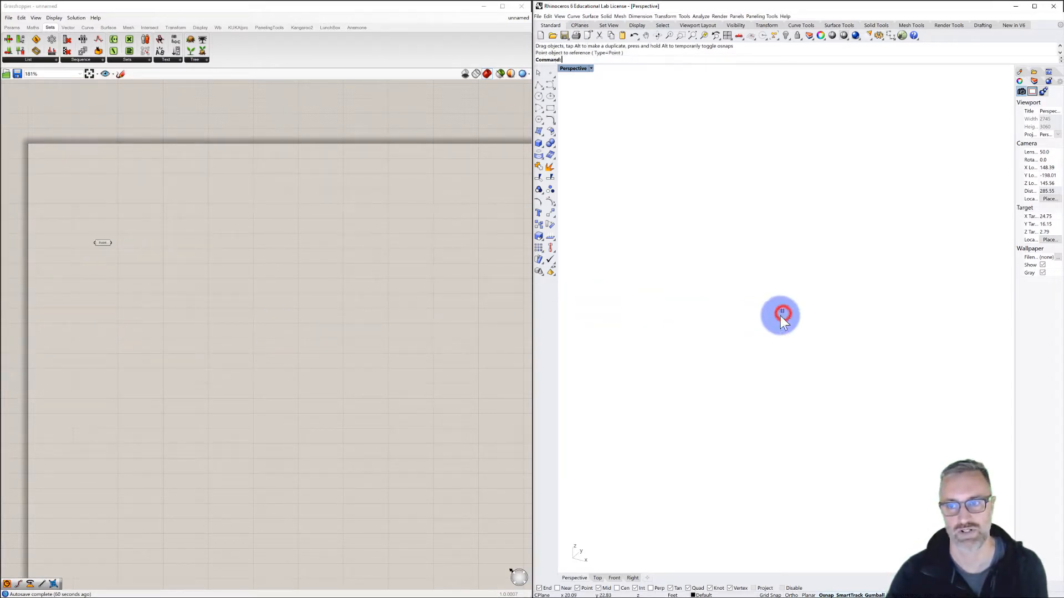
click(125, 267)
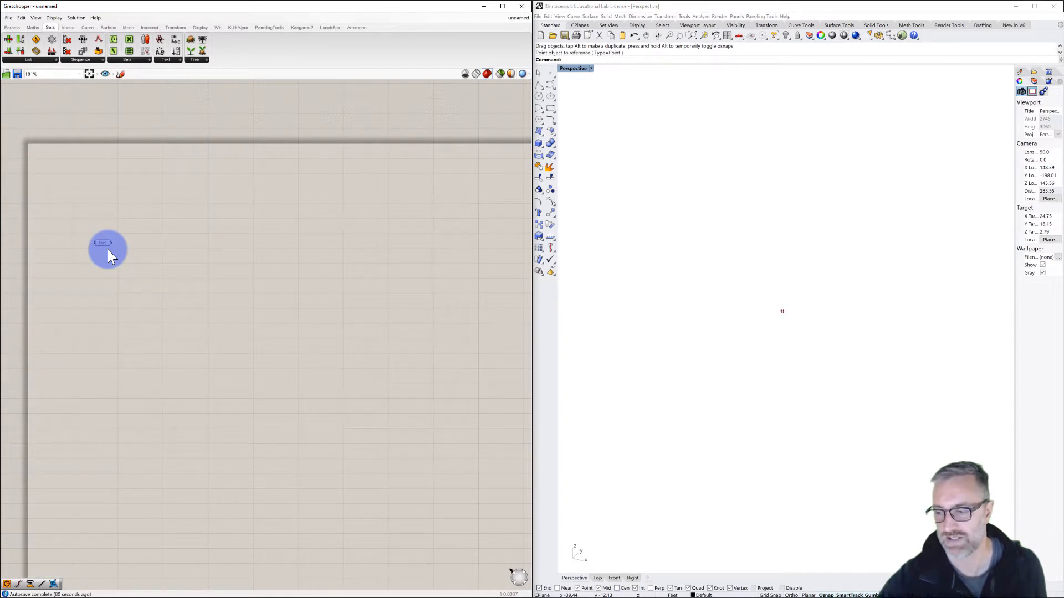
- Add a Circle component with Plane and Radius inputs beside the Point parameter
double_click(199, 239)
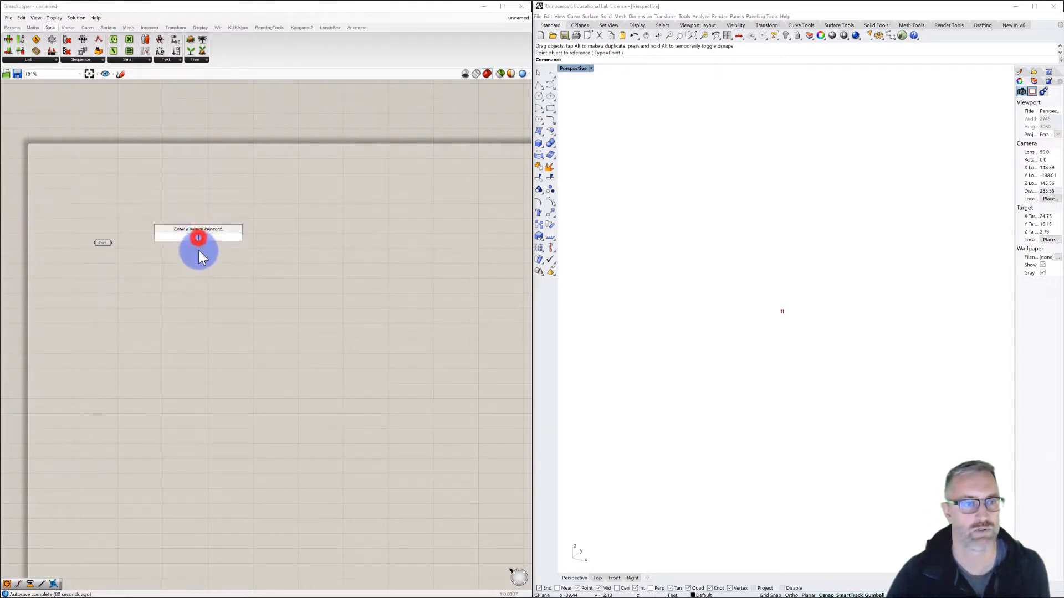
text(circle)
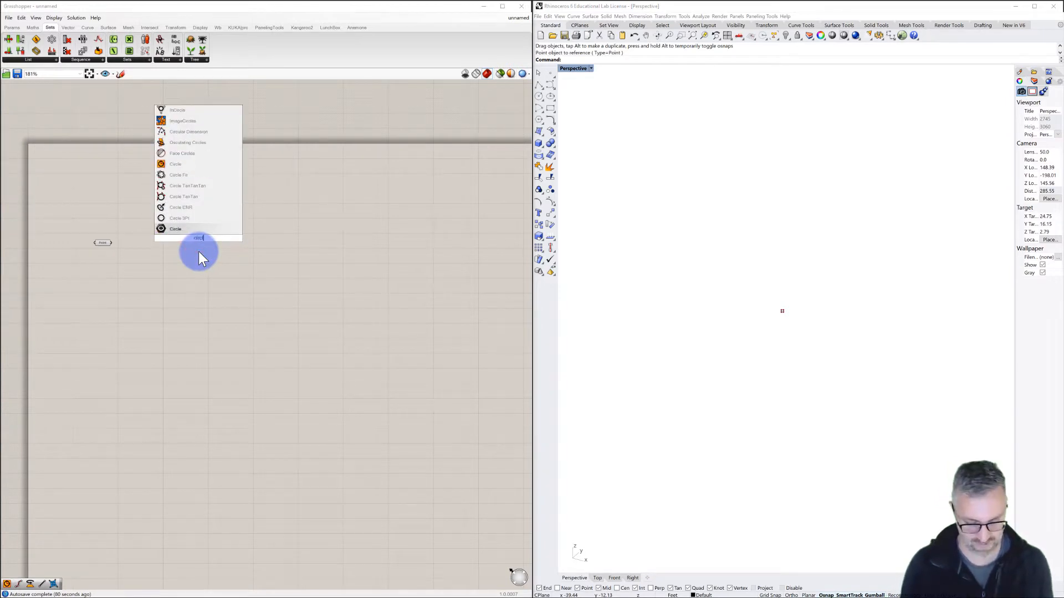
click(172, 218)
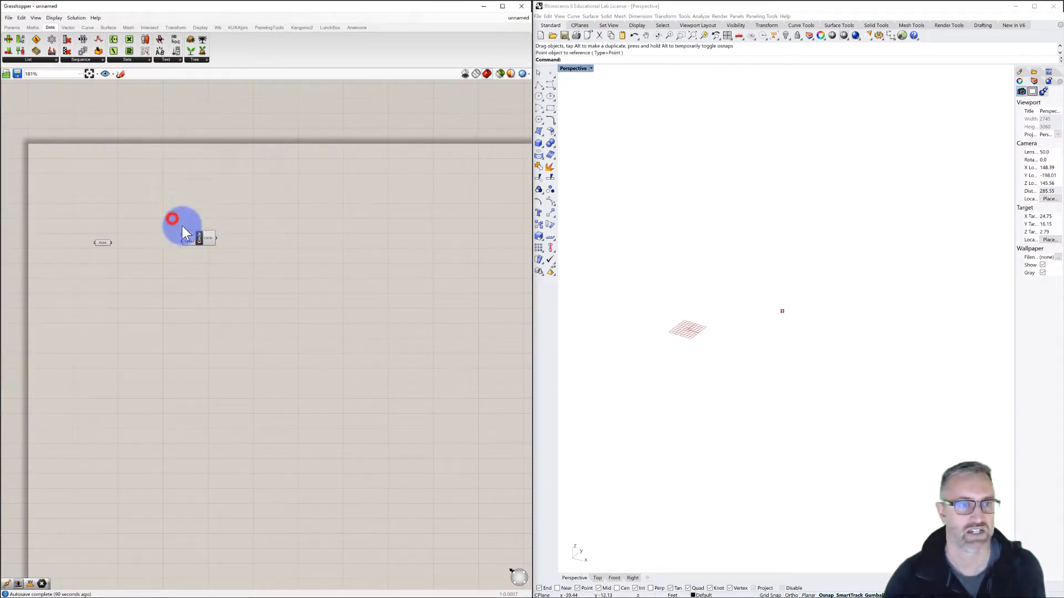
scroll(192, 235, up, 4)
right_drag(178, 243, 290, 227)
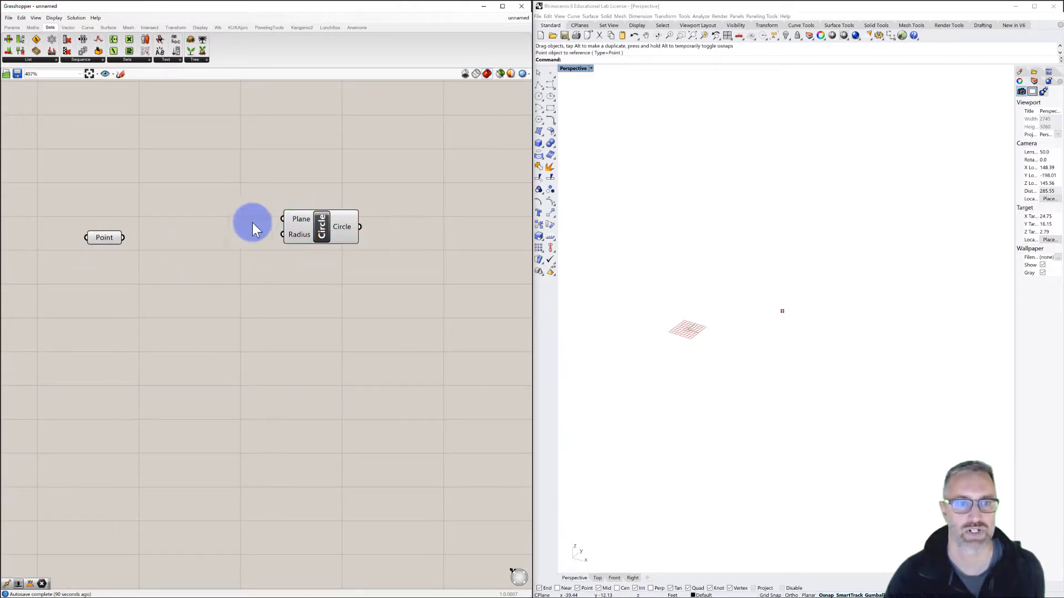
- Add an XY Plane component between Point and Circle, place it slightly lower, and connect Point to its Origin input
double_click(206, 220)
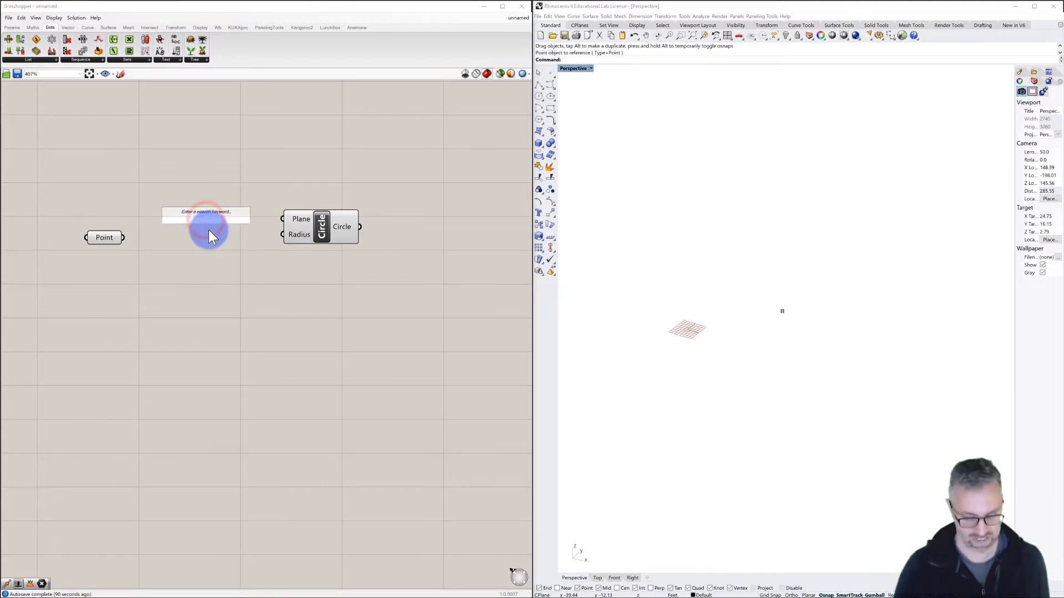
text(xy)
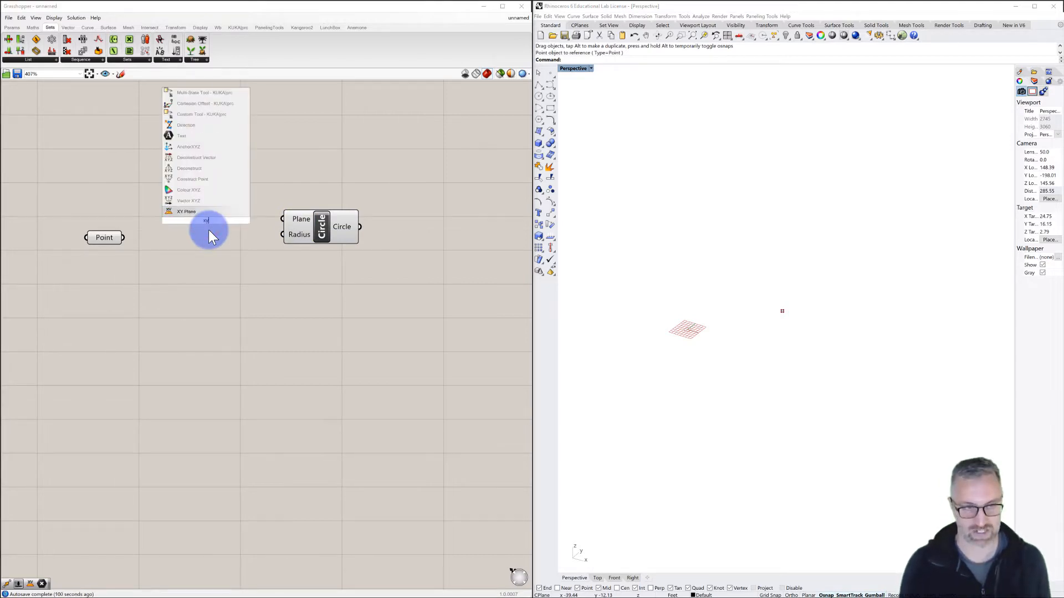
click(186, 212)
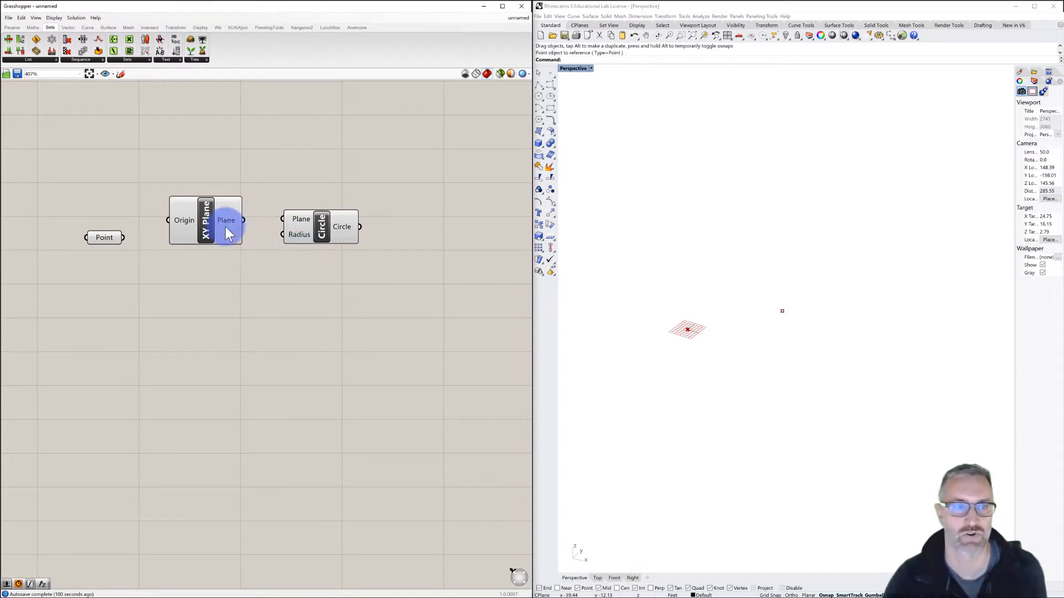
drag(204, 227, 212, 286)
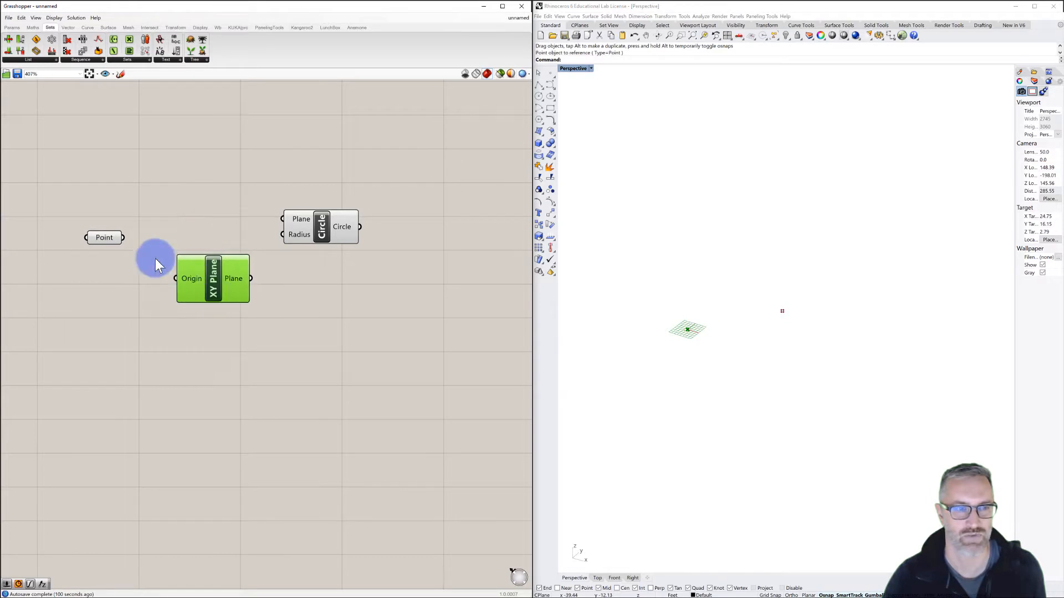
drag(123, 238, 174, 279)
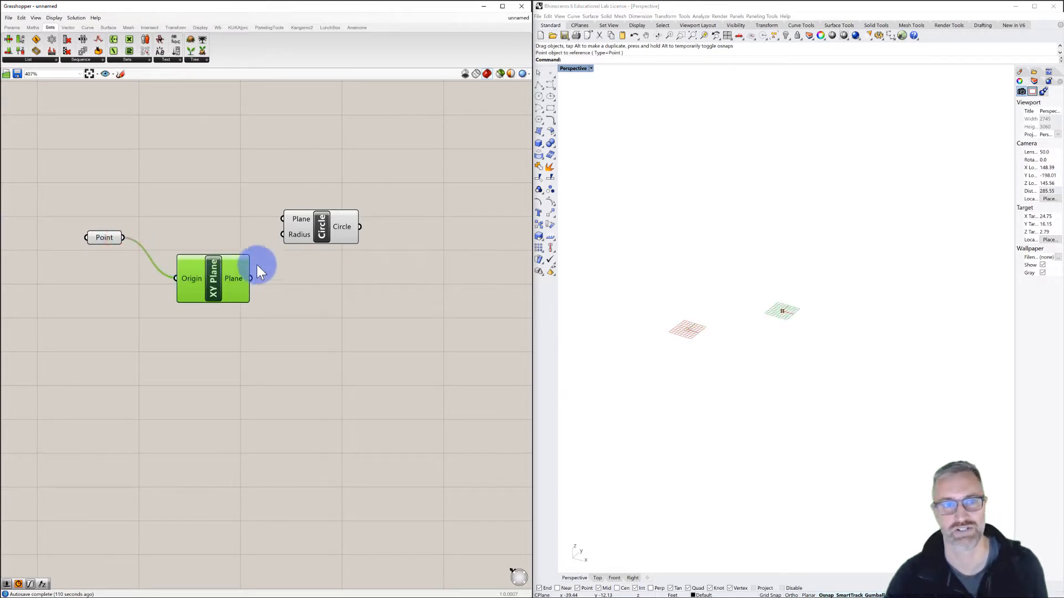
- Place the Circle component after and slightly below XY Plane, and connect the Plane output to Circle's Plane input
drag(323, 236, 355, 312)
drag(251, 280, 347, 308)
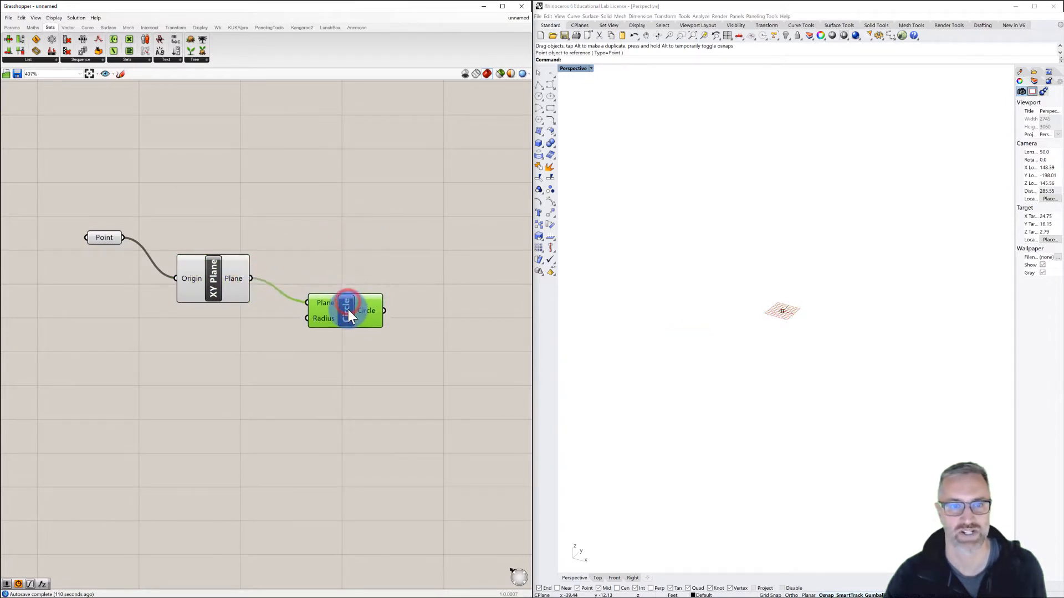
drag(214, 287, 218, 279)
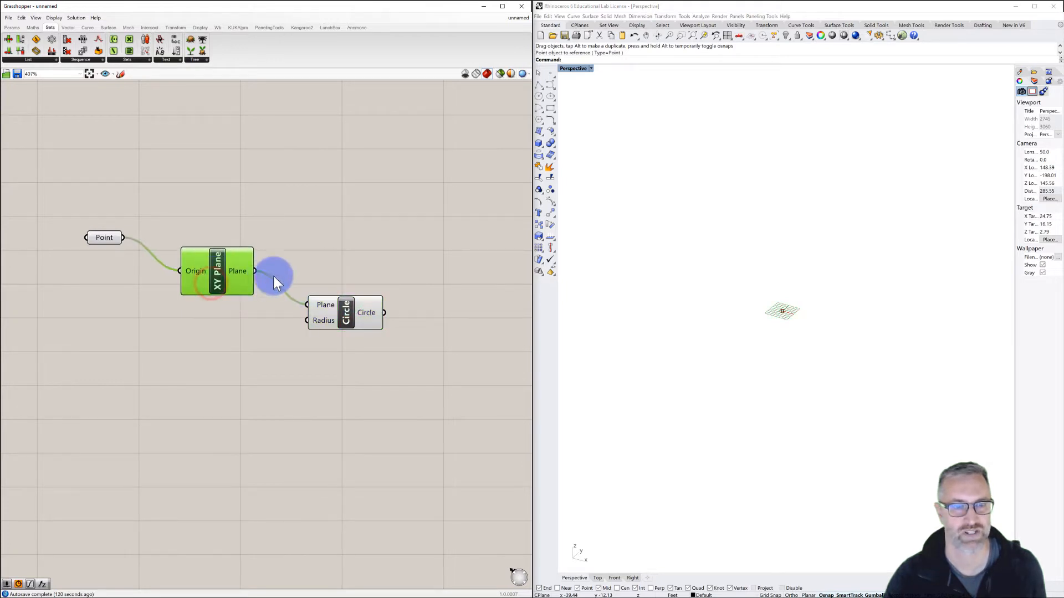
click(300, 263)
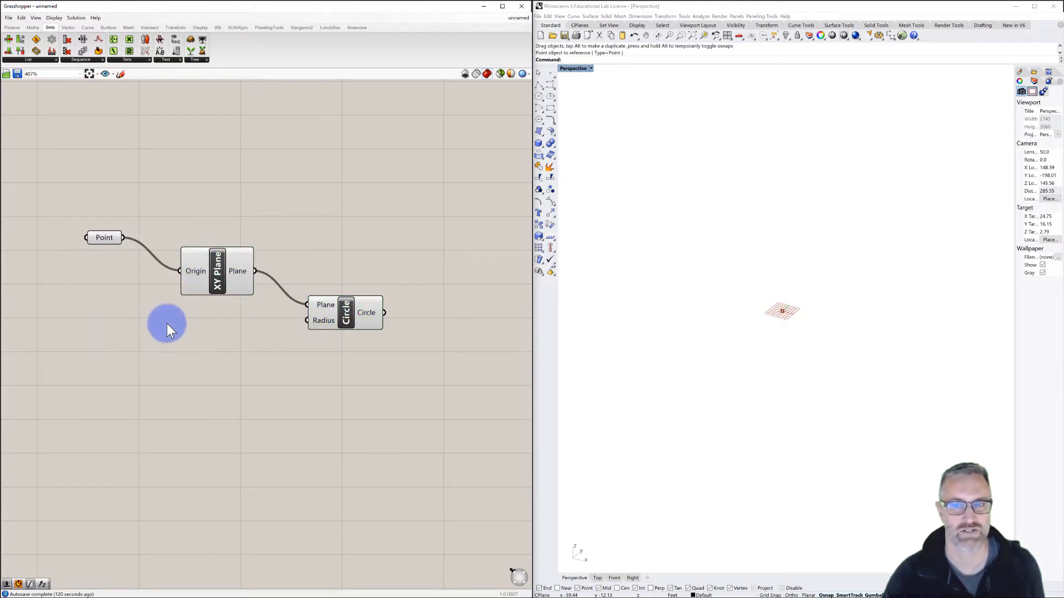
- Add a number slider ranging from 1 to 25 with value 10 below Point, and connect it to Circle's Radius input
double_click(108, 333)
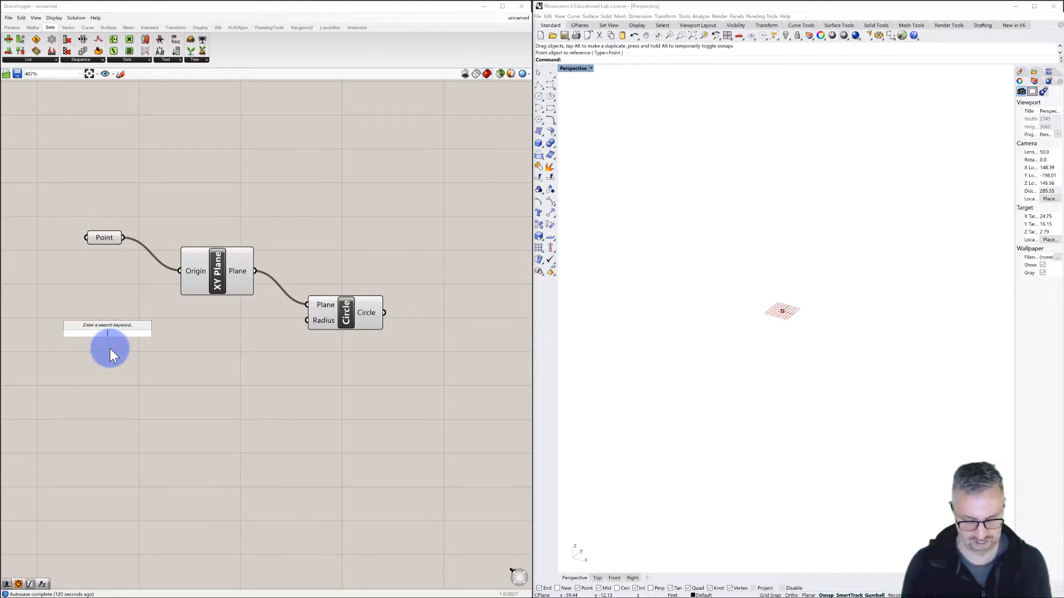
text(1<10<25)
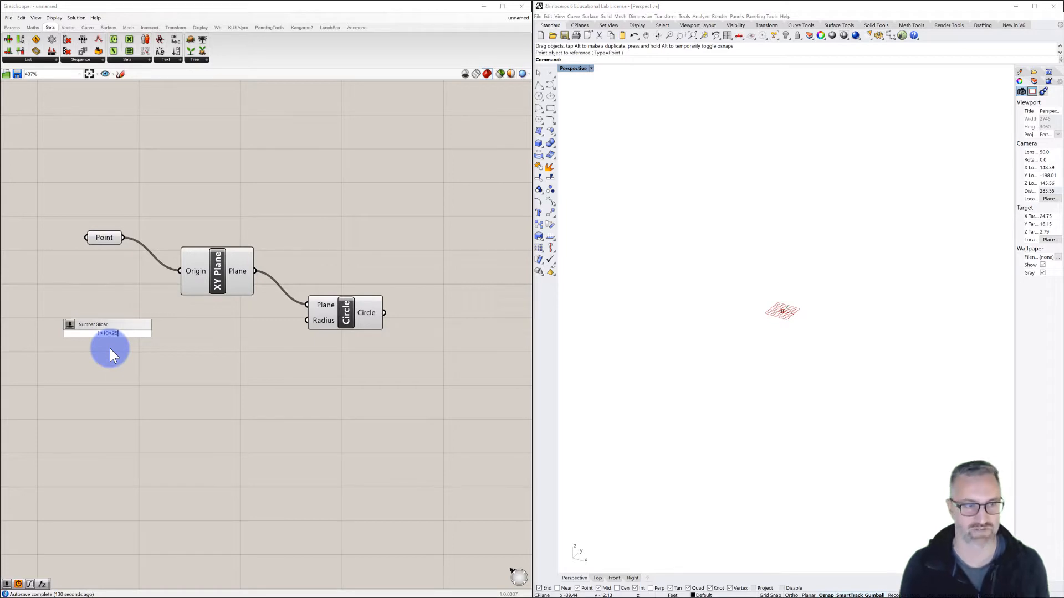
key(Return)
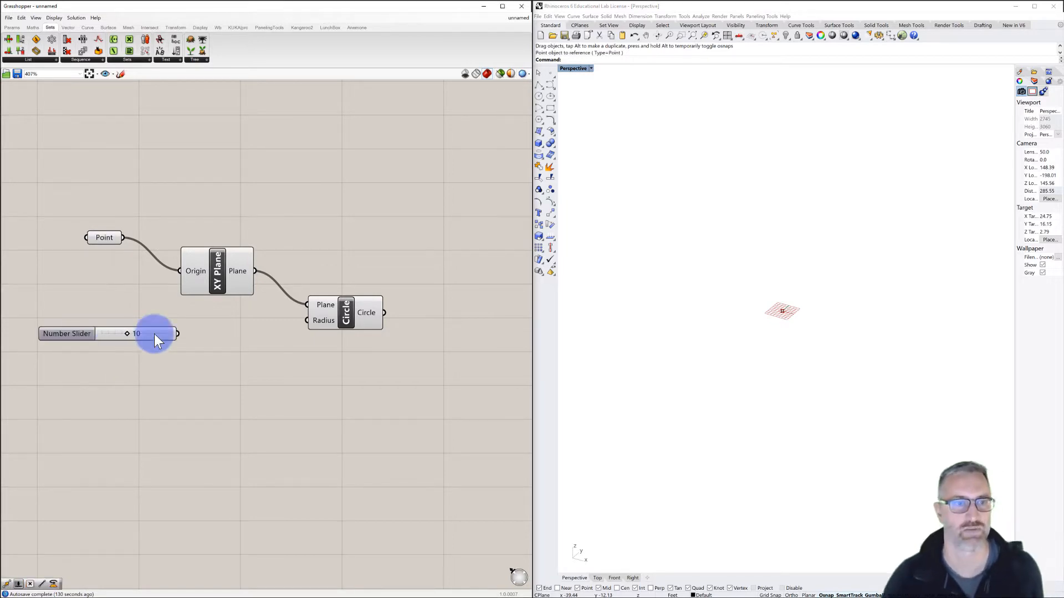
drag(178, 333, 306, 320)
scroll(771, 299, up, 8)
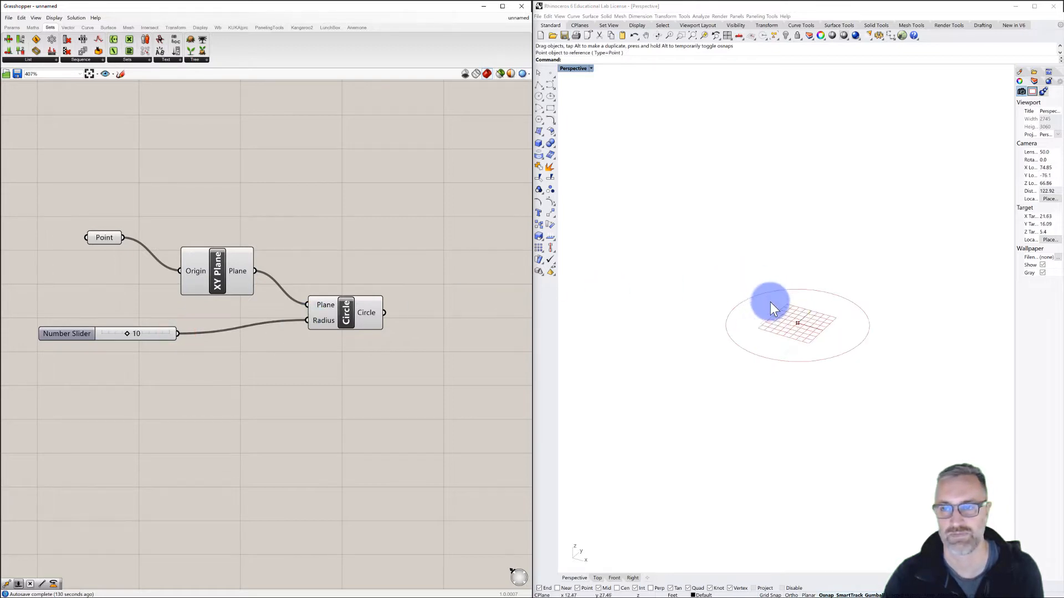
shift+right_drag(776, 308, 749, 309)
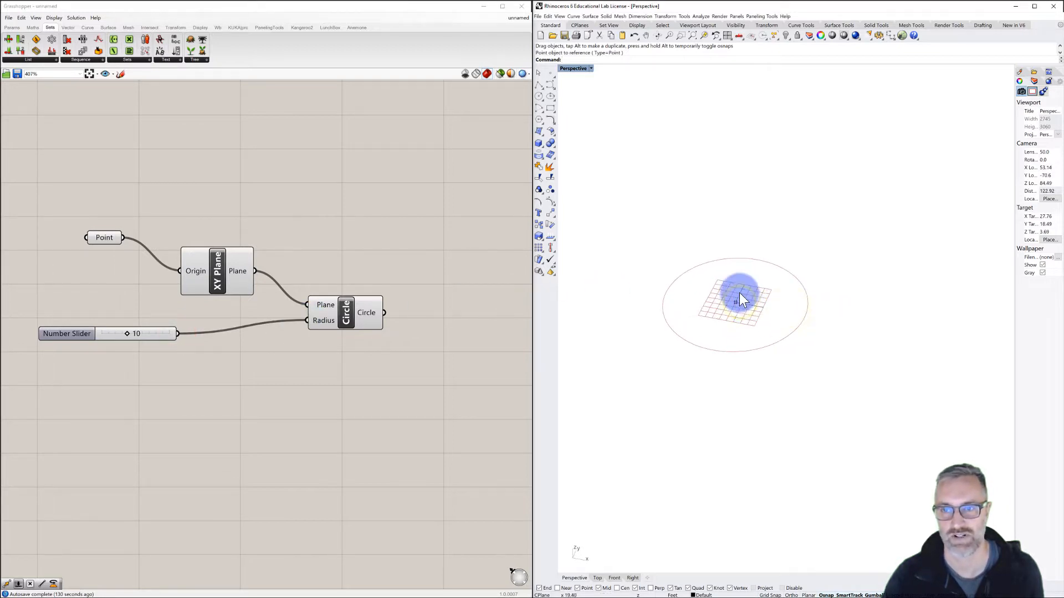
scroll(739, 293, up, 2)
scroll(676, 307, up, 2)
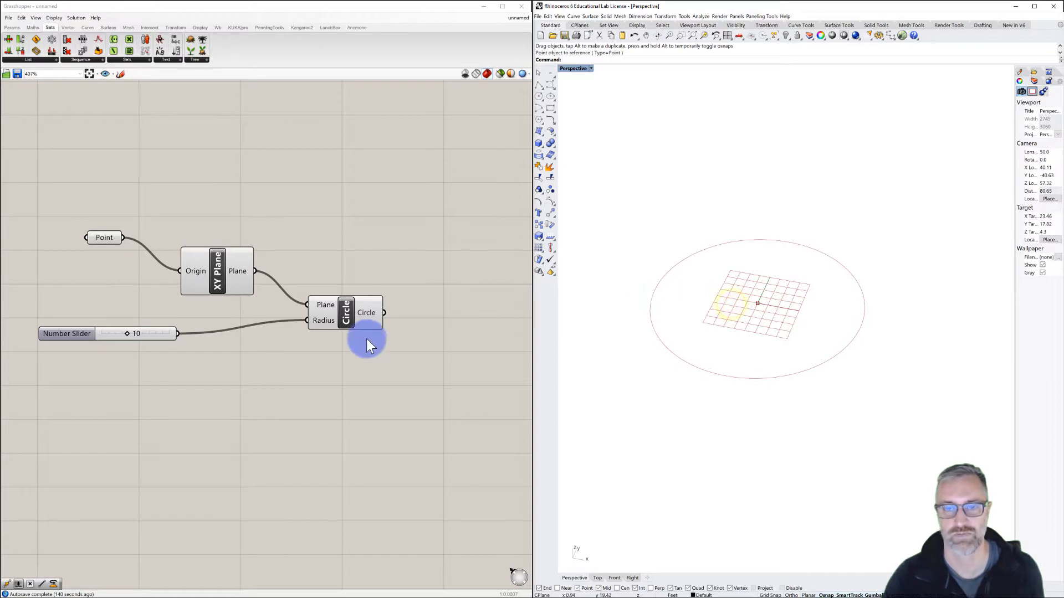
click(331, 372)
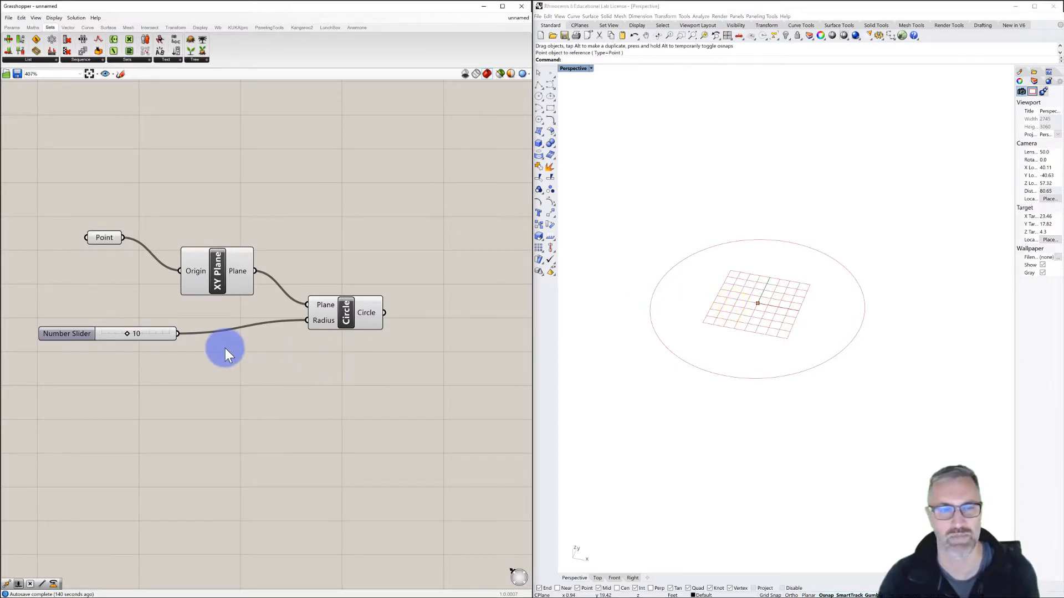
drag(345, 318, 351, 321)
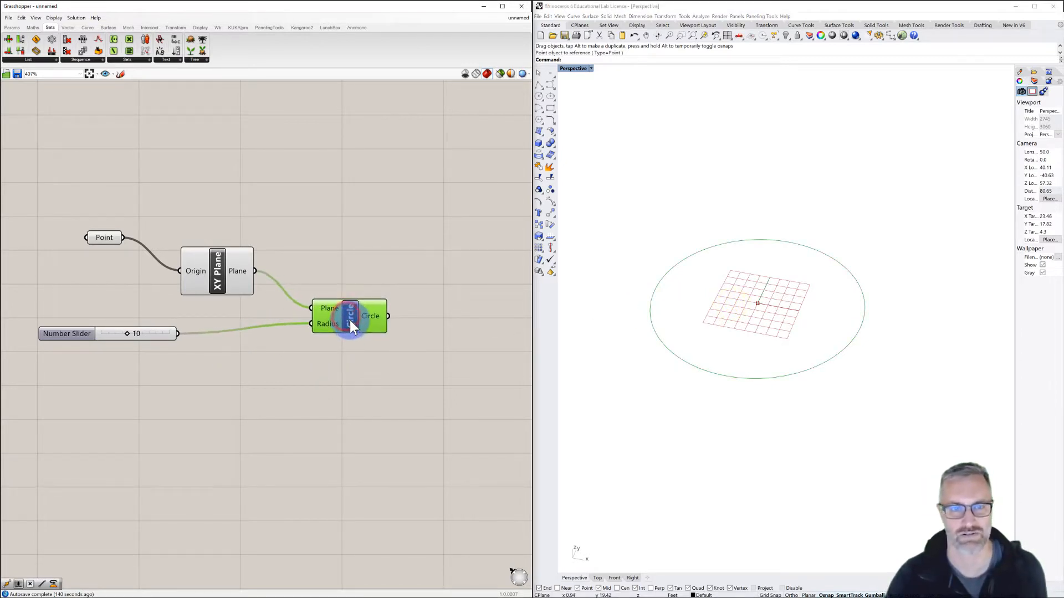
- Rename the number slider feeding the Circle component as "radius circle"
click(79, 335)
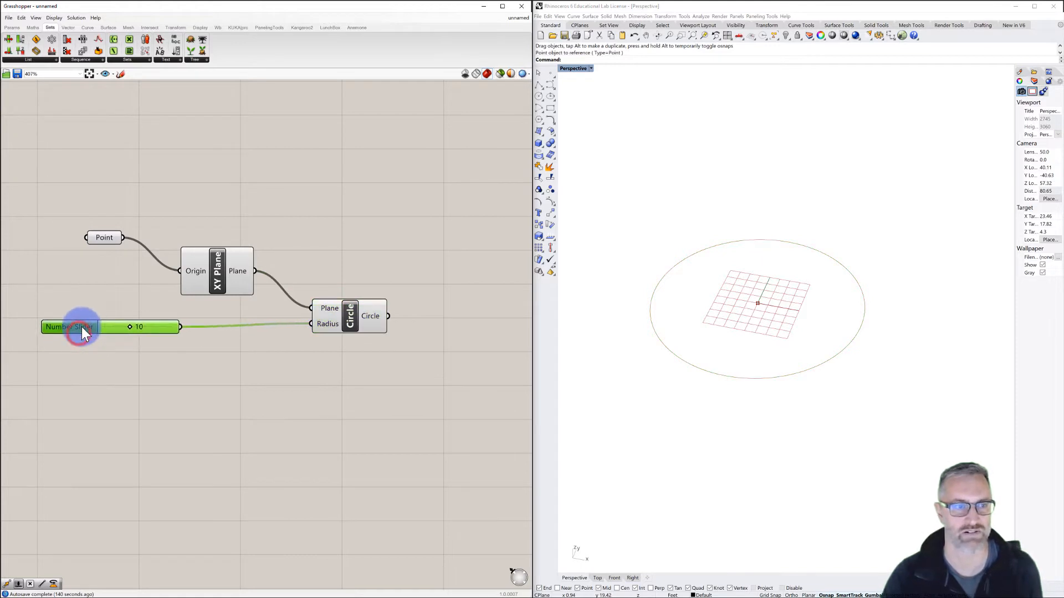
double_click(83, 329)
drag(96, 264, 48, 264)
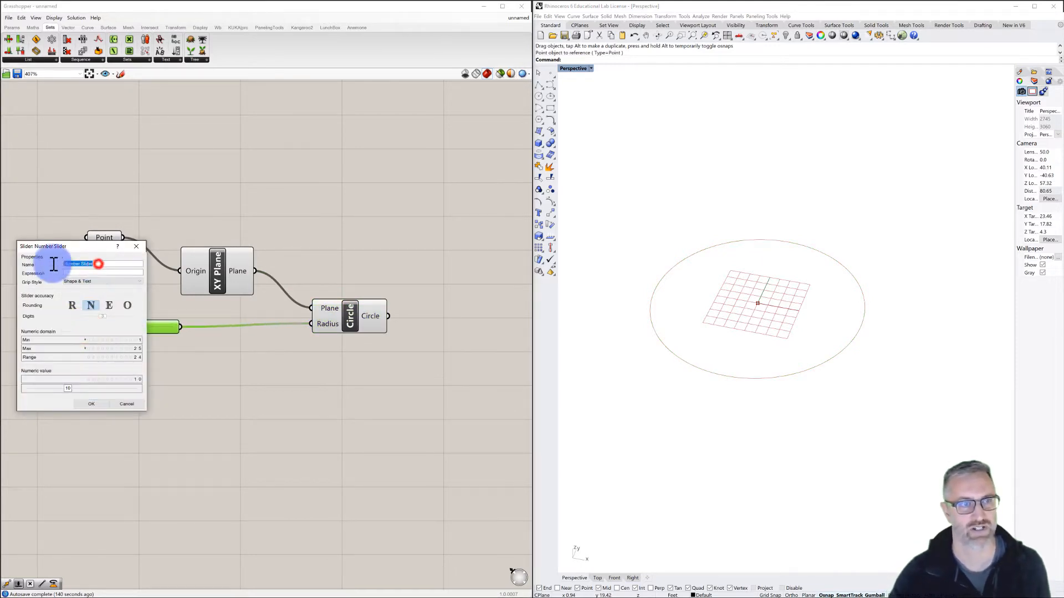
text(radi)
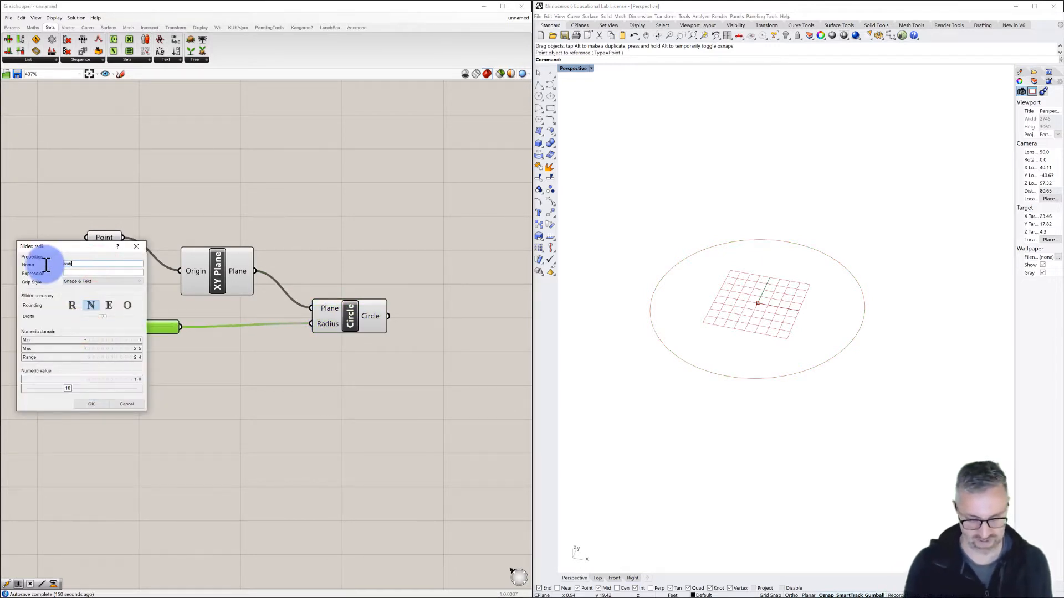
text(us circle)
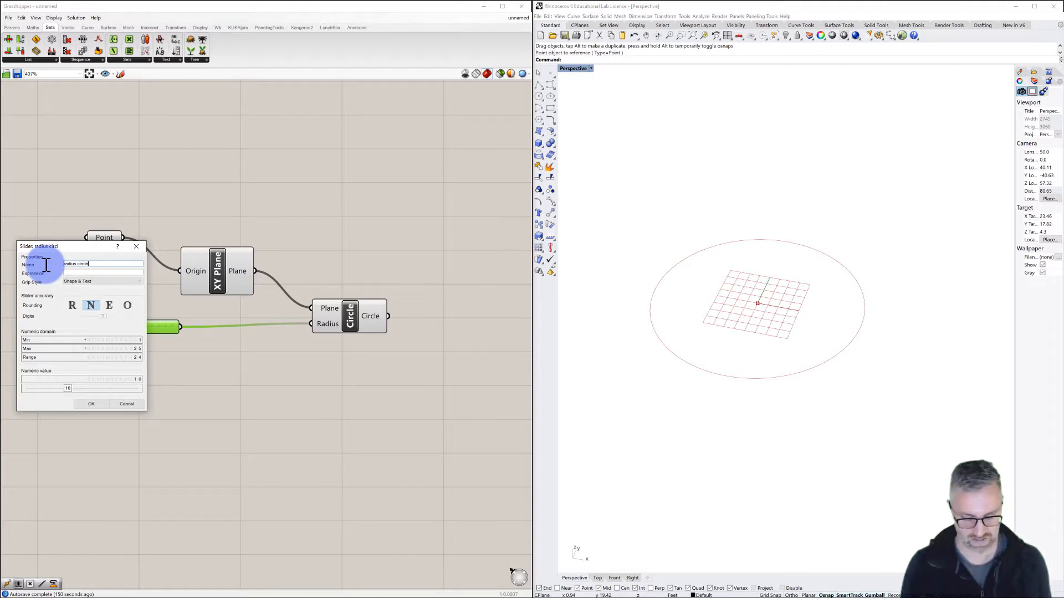
click(92, 404)
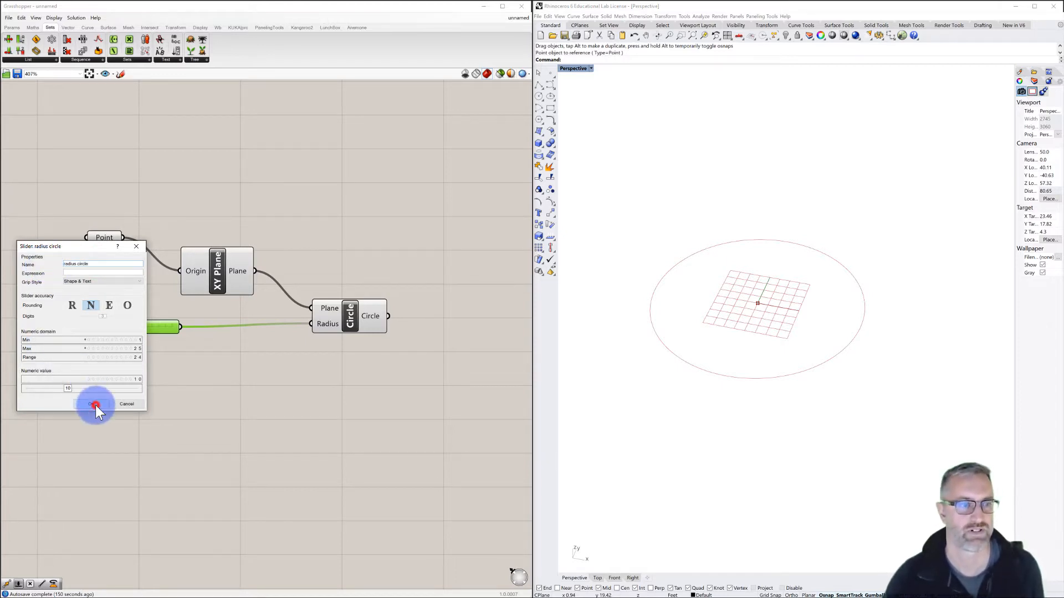
click(187, 394)
- Add a Move component beyond Circle, level with the Point parameter, and connect Point to its Geometry input
scroll(313, 335, down, 1)
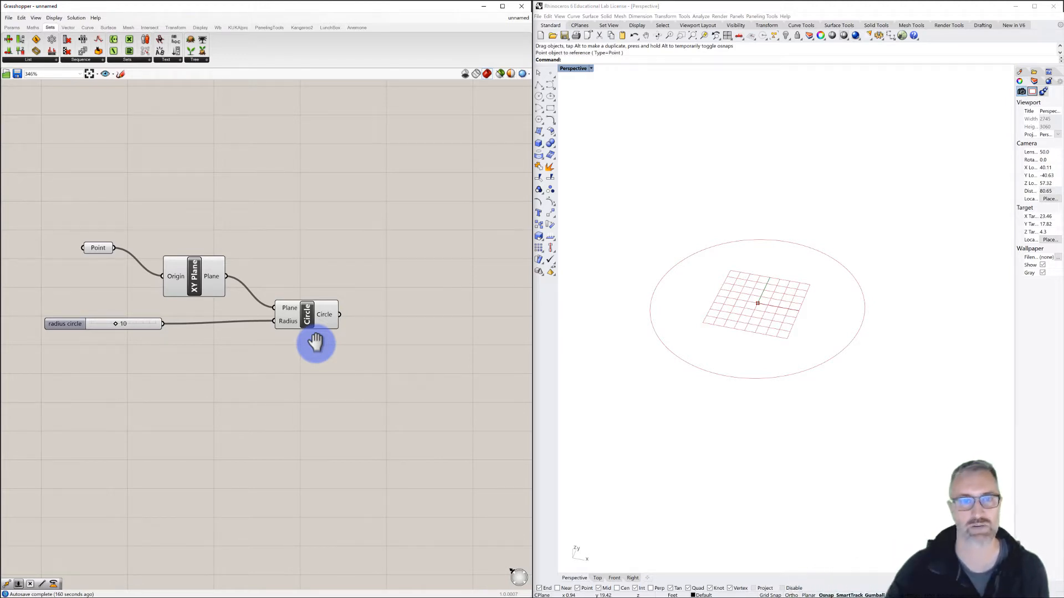
double_click(427, 292)
text(move)
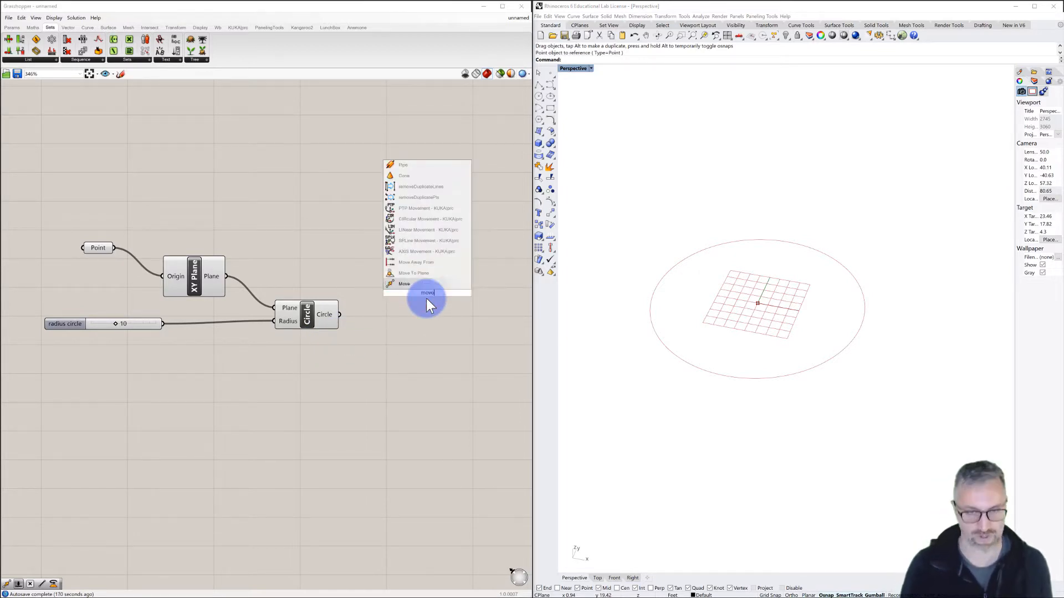
click(394, 281)
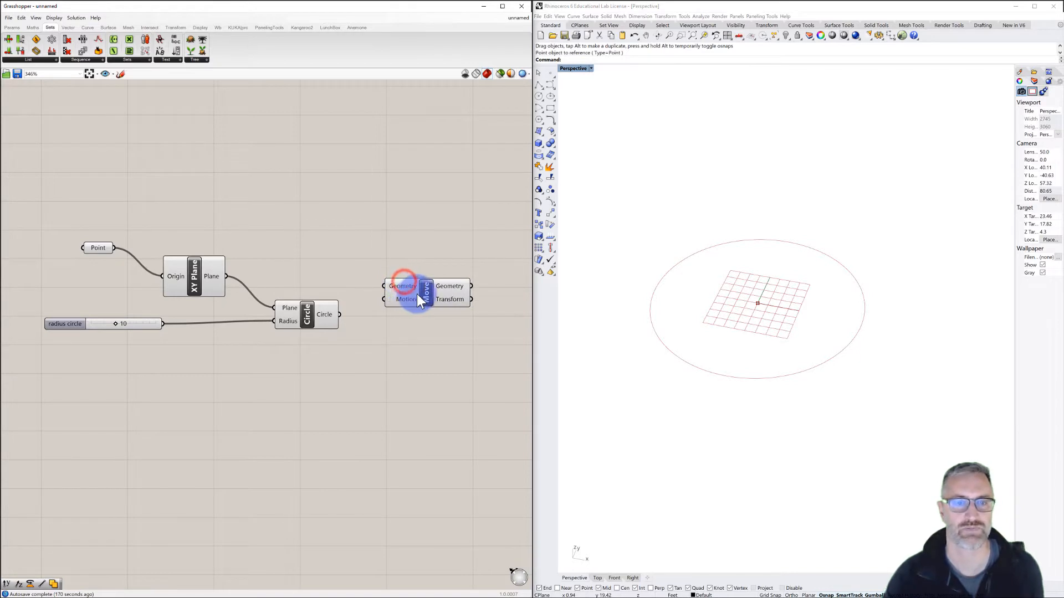
drag(431, 295, 436, 249)
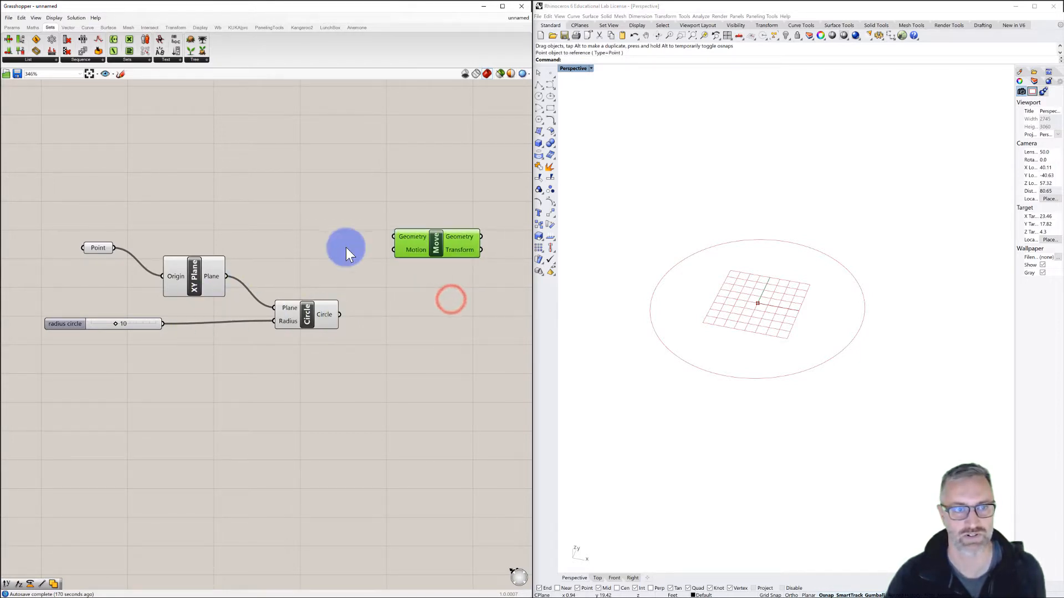
drag(114, 247, 449, 247)
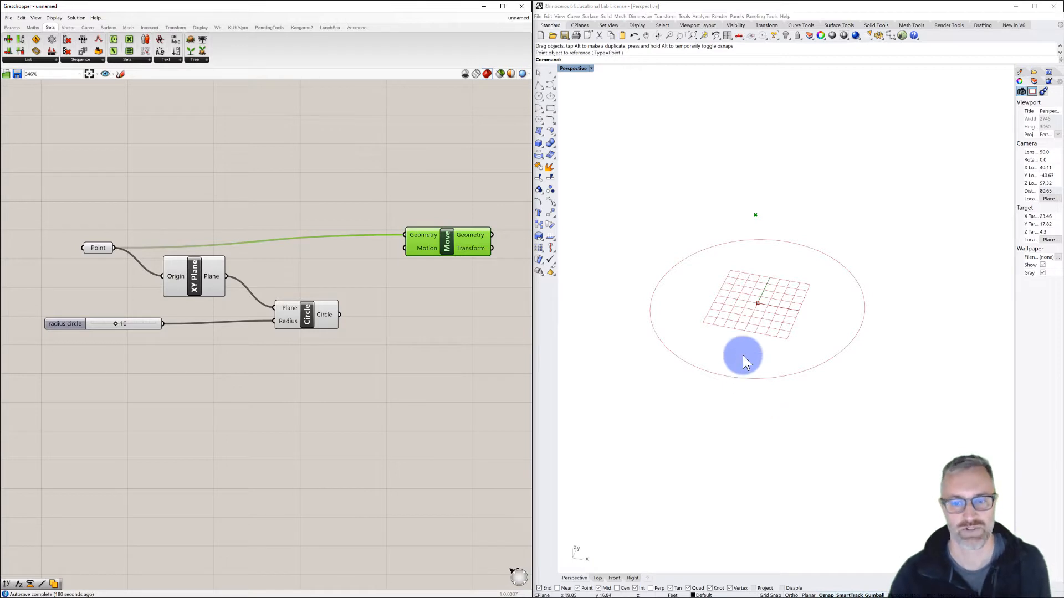
- Add a Unit Y vector component before Move and connect its Unit vector output to Move's Motion input
double_click(346, 264)
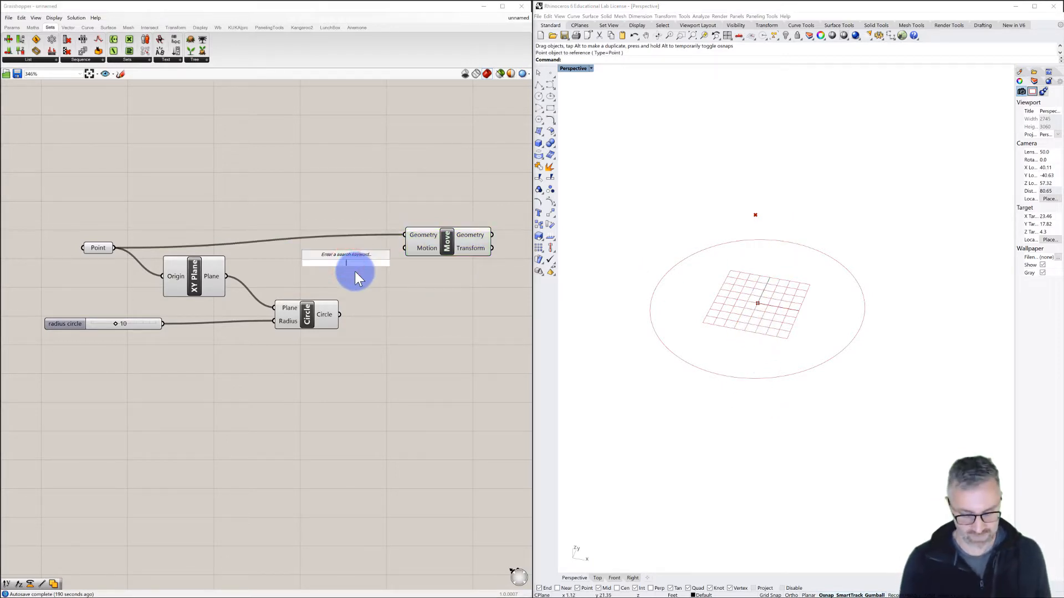
text(y)
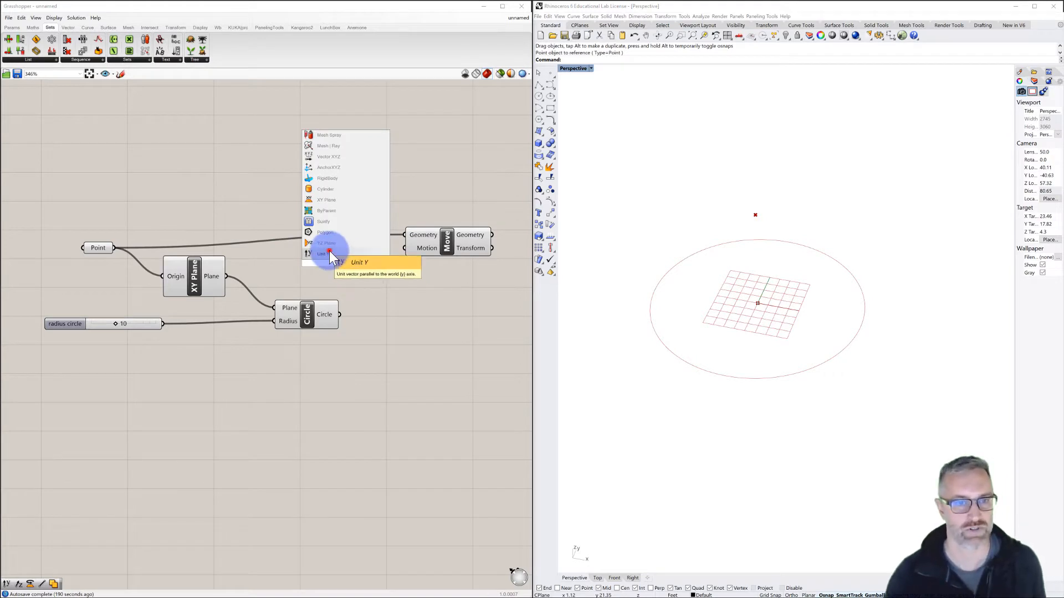
click(329, 252)
mouse_move(443, 249)
mouse_down()
mouse_move(474, 247)
mouse_move(435, 249)
mouse_up()
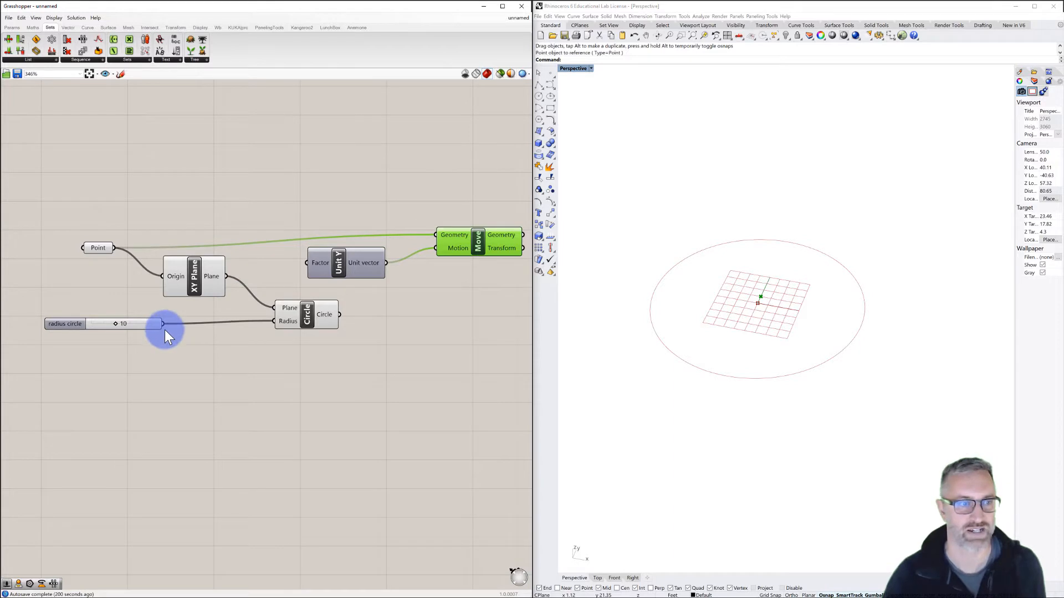
- Connect the radius circle slider to Unit Y's Factor input so the moved point is offset by the circle's radius
drag(163, 324, 307, 262)
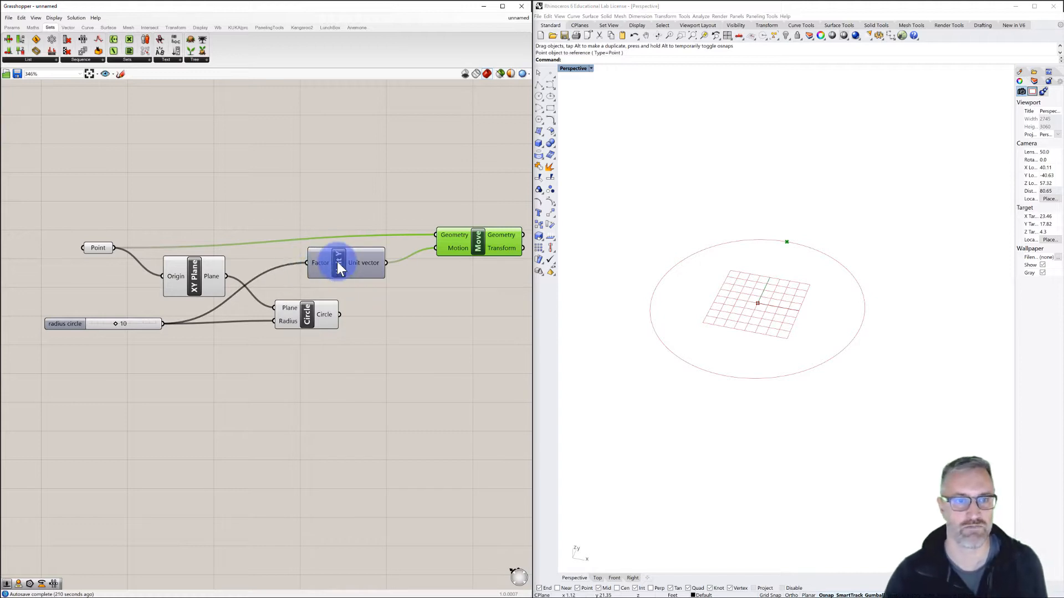
drag(338, 264, 344, 266)
click(735, 278)
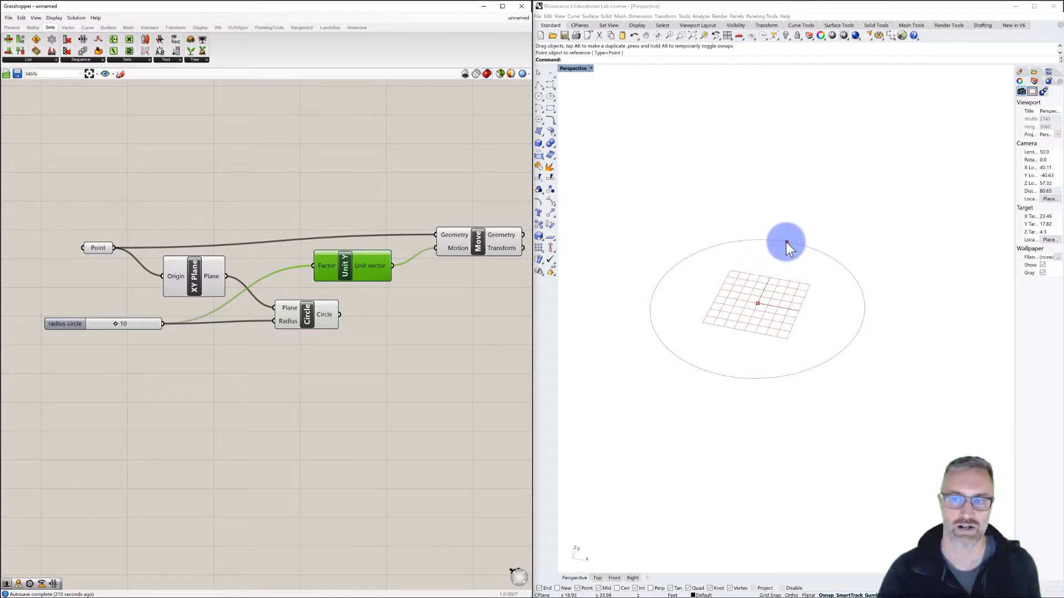
right_drag(762, 267, 728, 305)
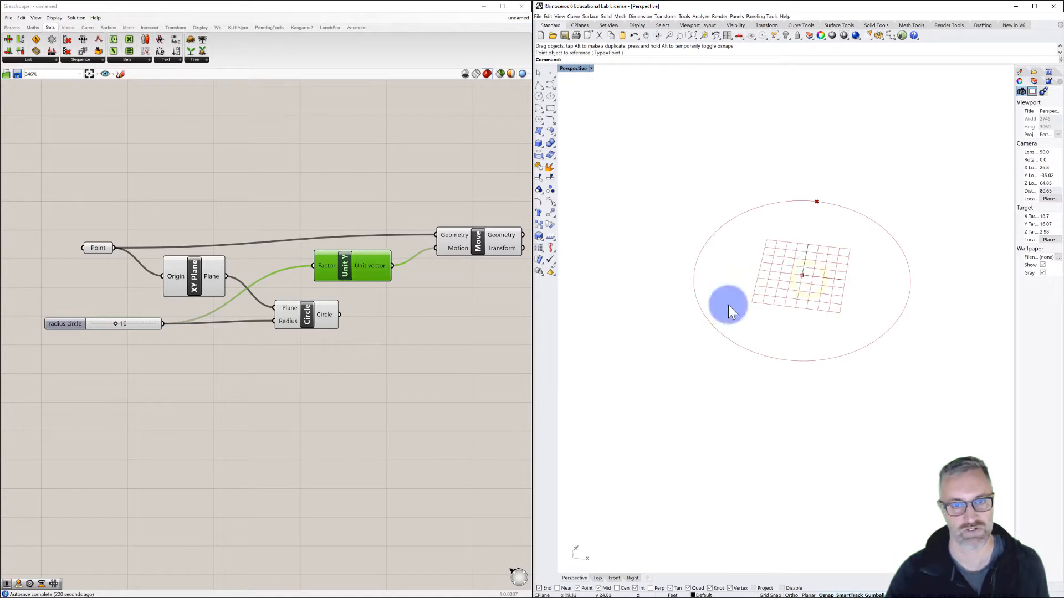
- Add a Rotate component with Geometry, Angle and Plane inputs after Move, and connect Move's Geometry output to its Geometry input
click(425, 365)
scroll(424, 365, down, 3)
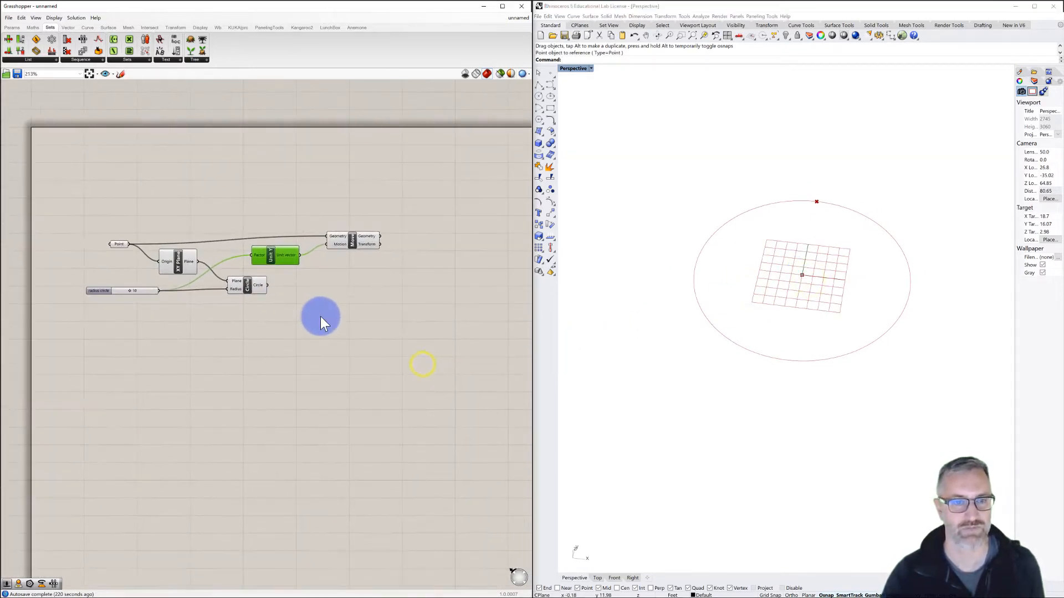
click(322, 318)
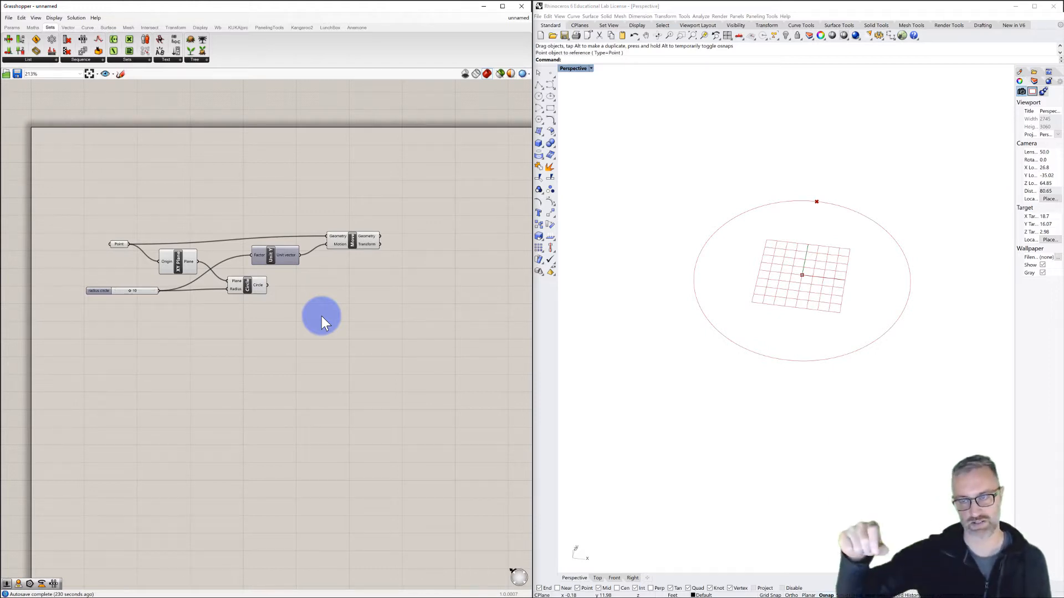
scroll(321, 316, up, 1)
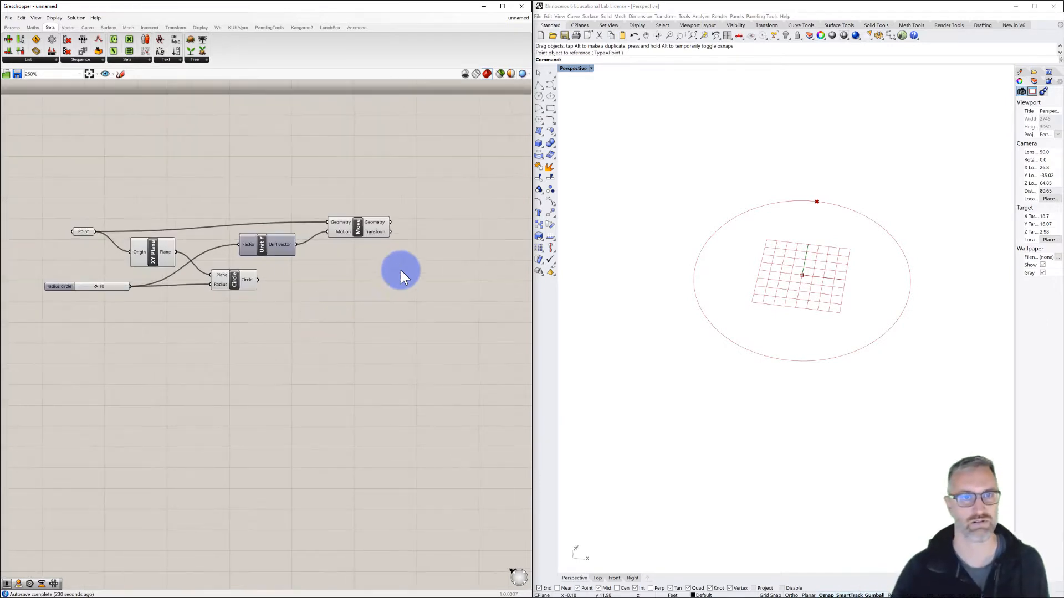
double_click(457, 230)
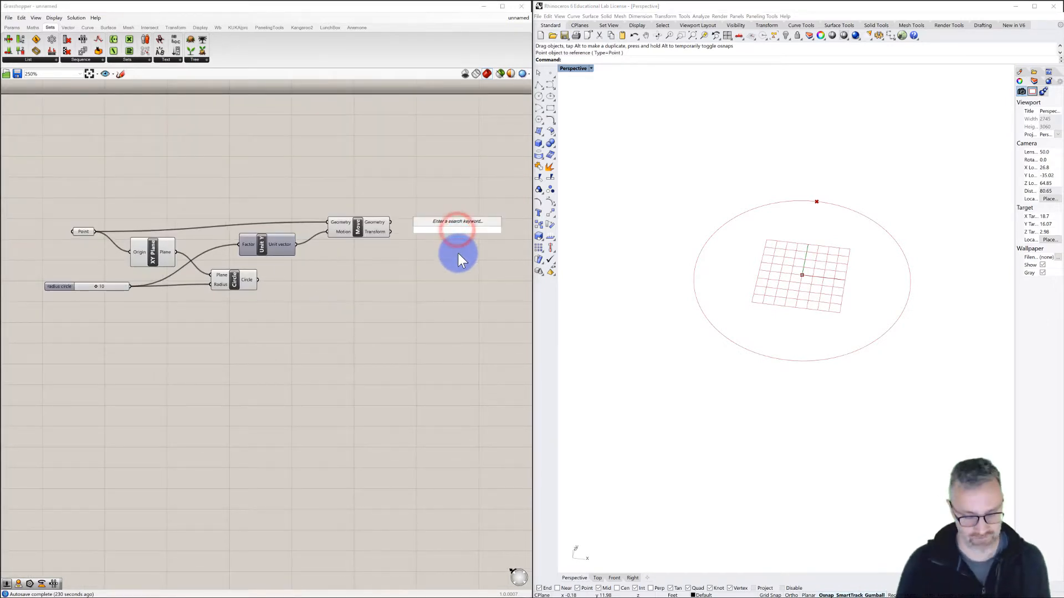
text(rota)
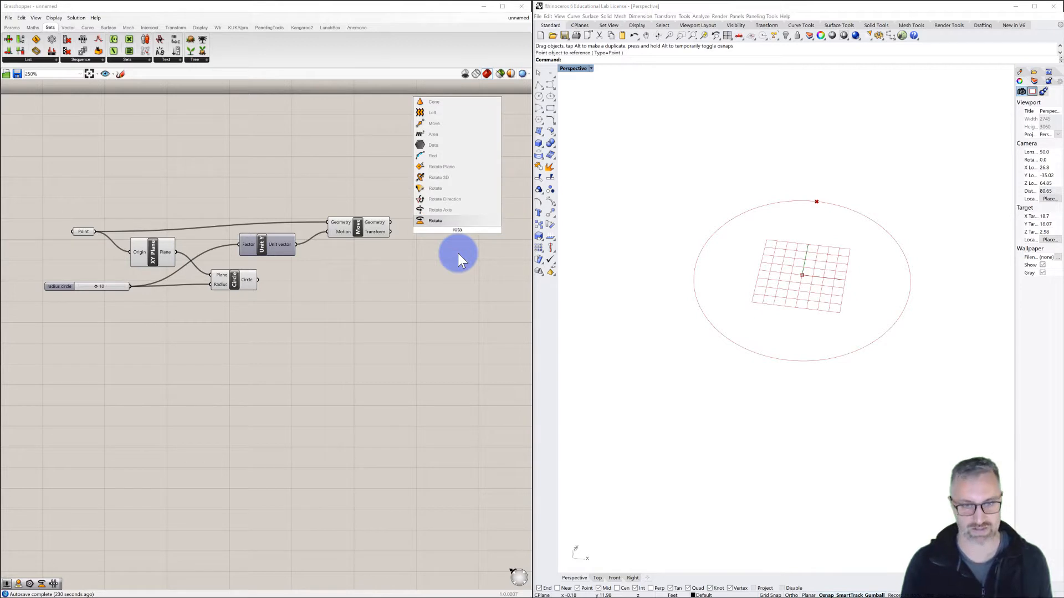
click(434, 221)
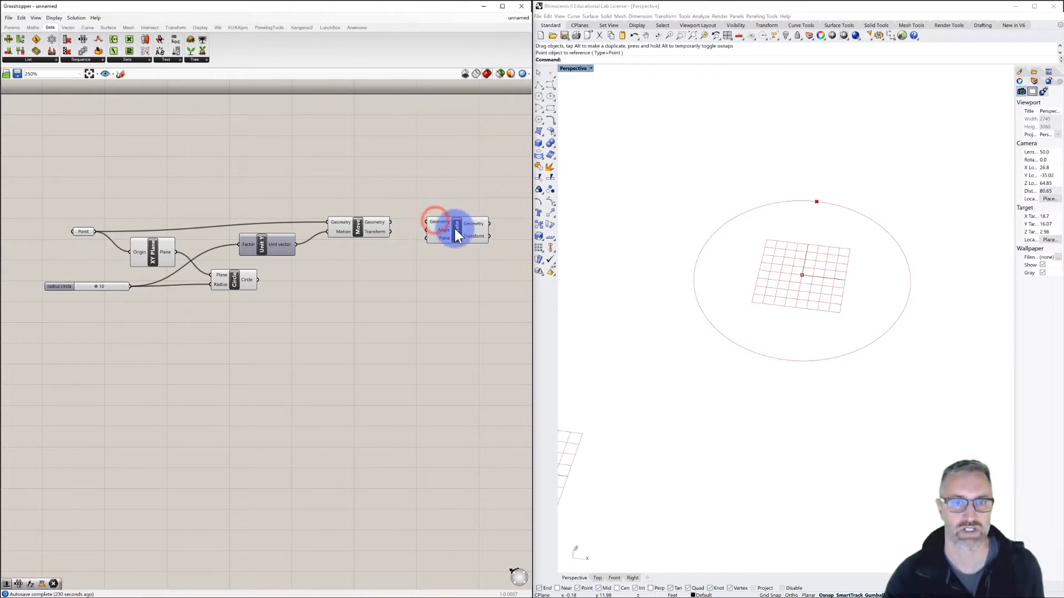
drag(454, 230, 467, 233)
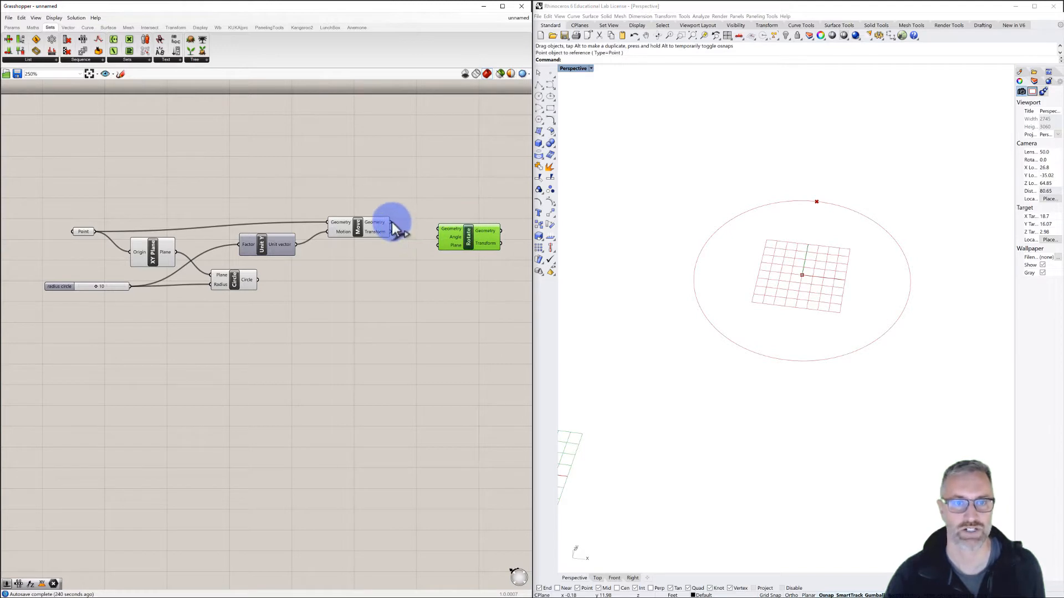
drag(391, 222, 441, 230)
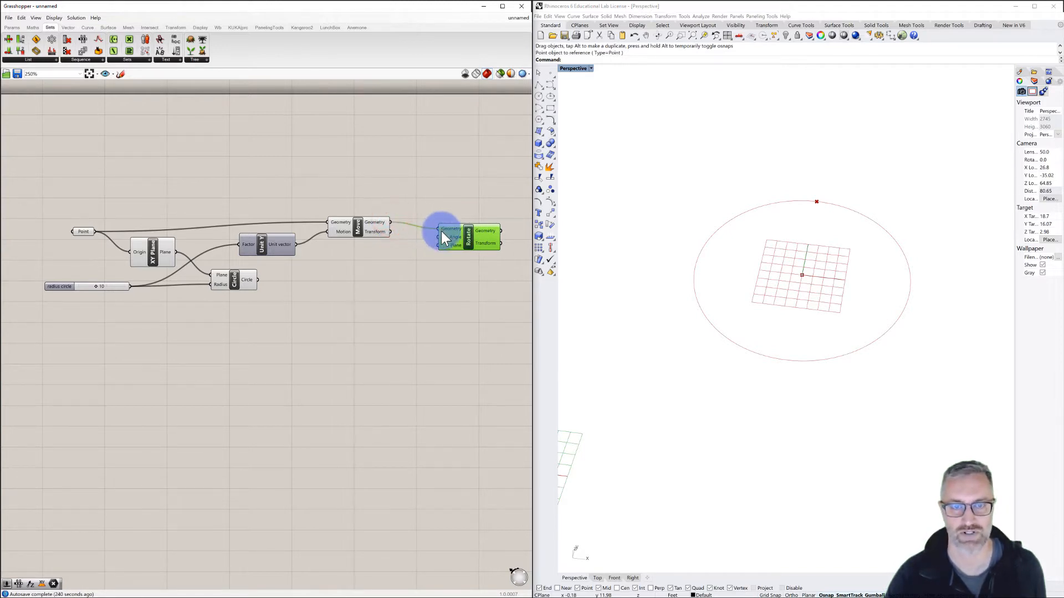
- Switch Rotate's Angle input to degrees and connect XY Plane's Plane output to its Plane input
right_click(451, 237)
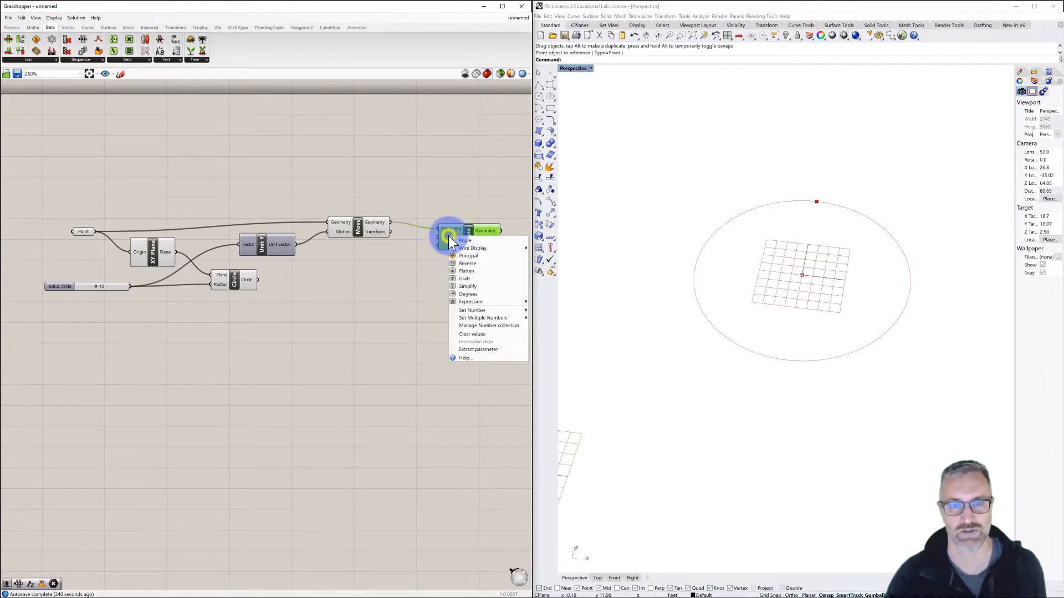
click(473, 294)
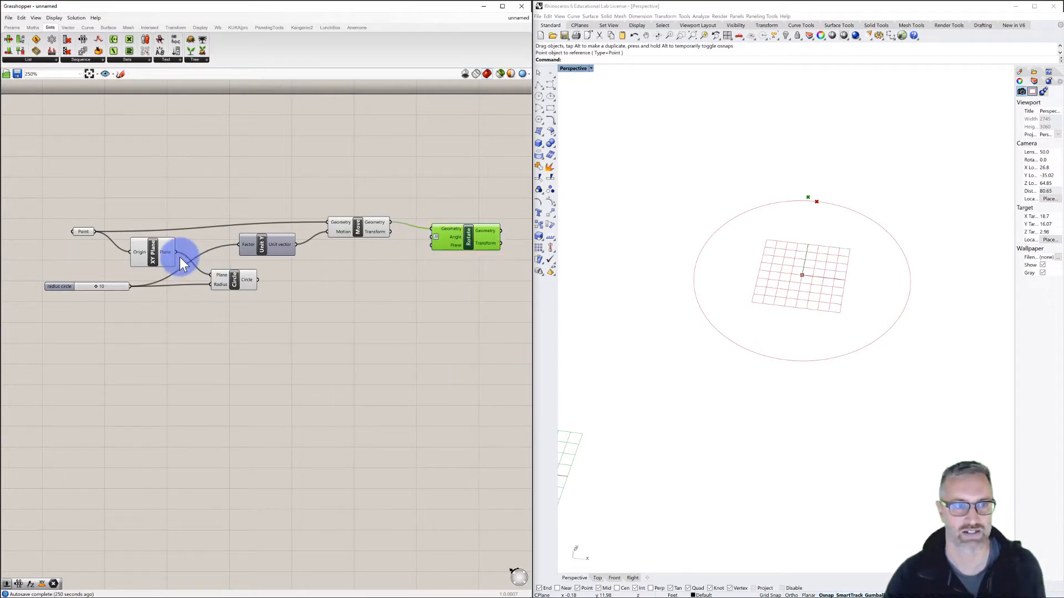
drag(176, 251, 471, 240)
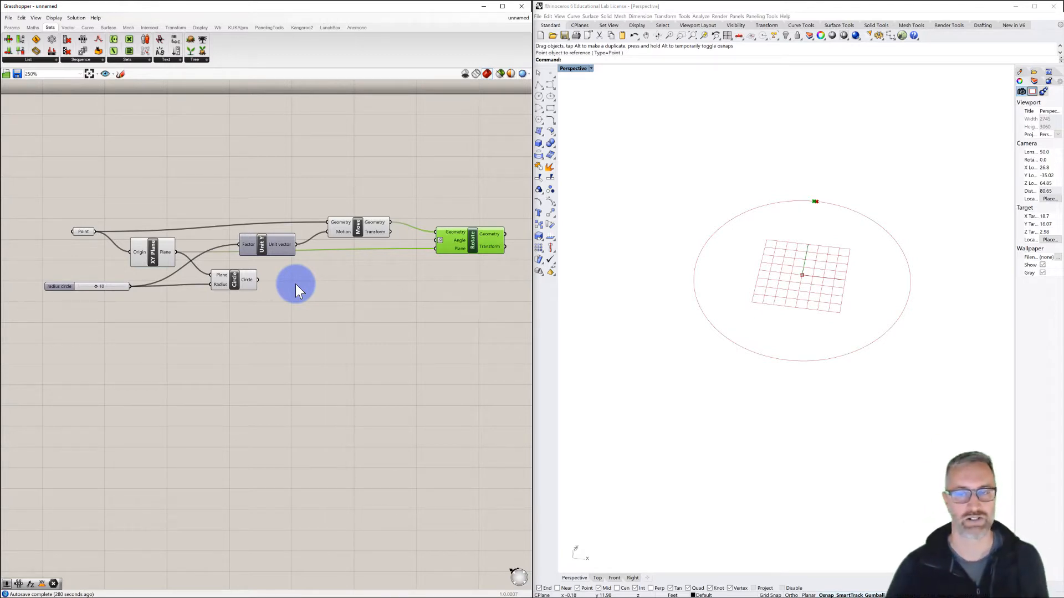
- Add a Range component below Circle, leaving room before it for its input components
double_click(185, 346)
text(range)
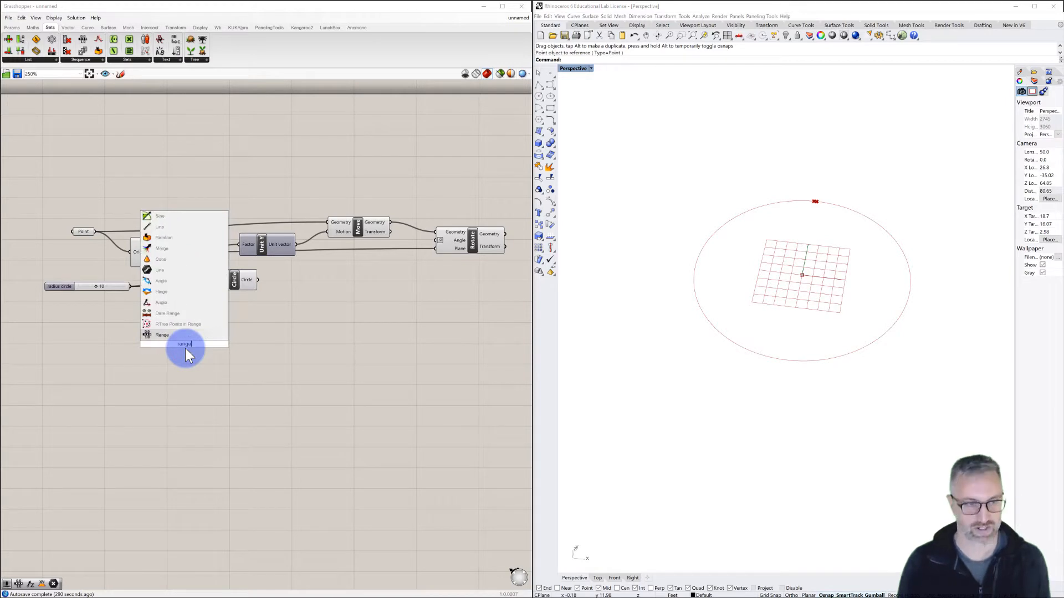
key(Return)
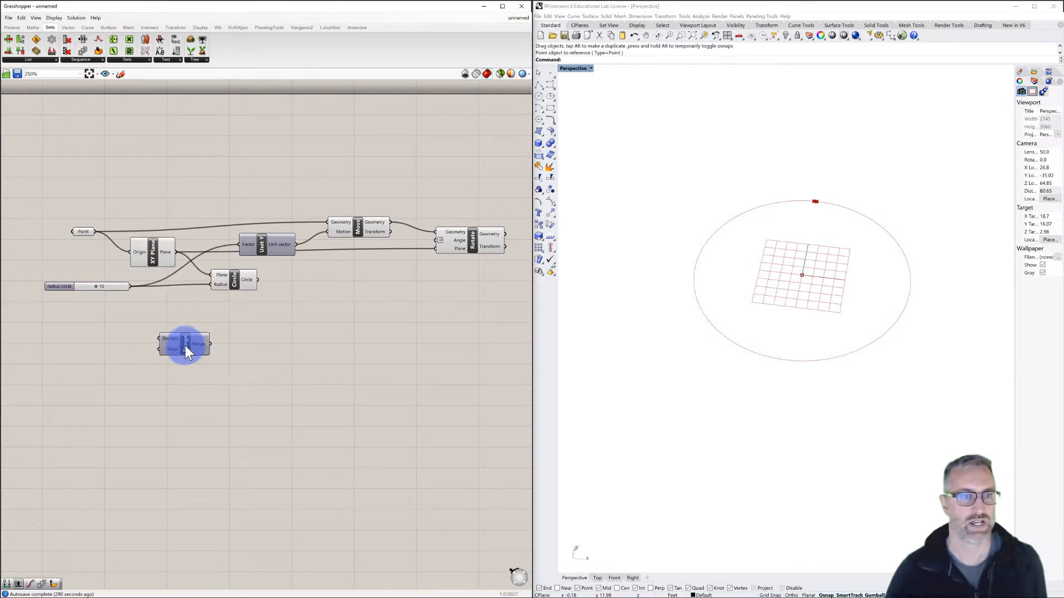
drag(185, 346, 214, 352)
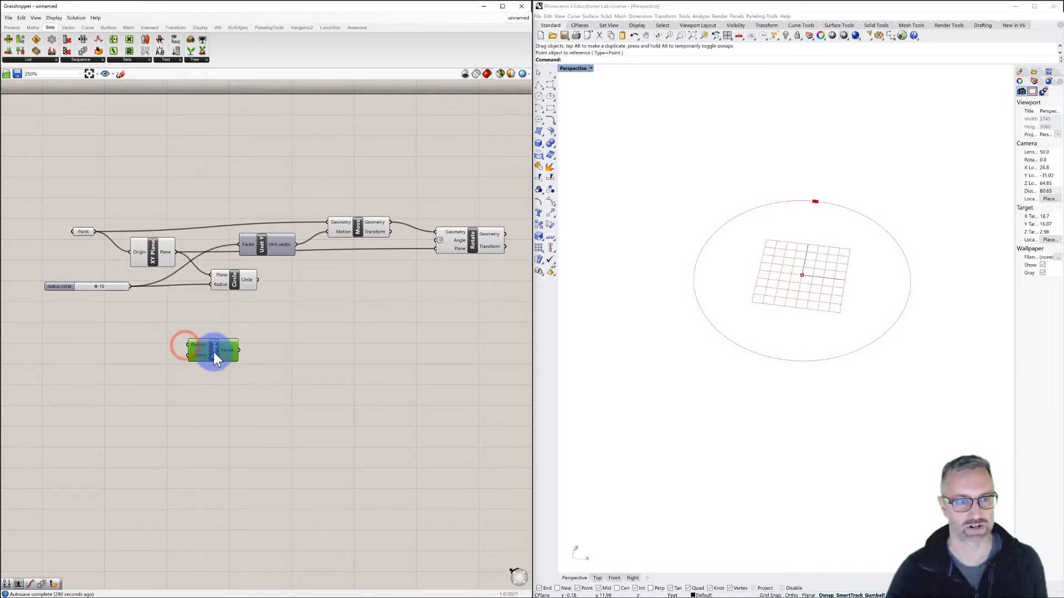
- Add a Construct Domain component before Range and connect its Domain output to Range's Domain input
double_click(128, 347)
text(con)
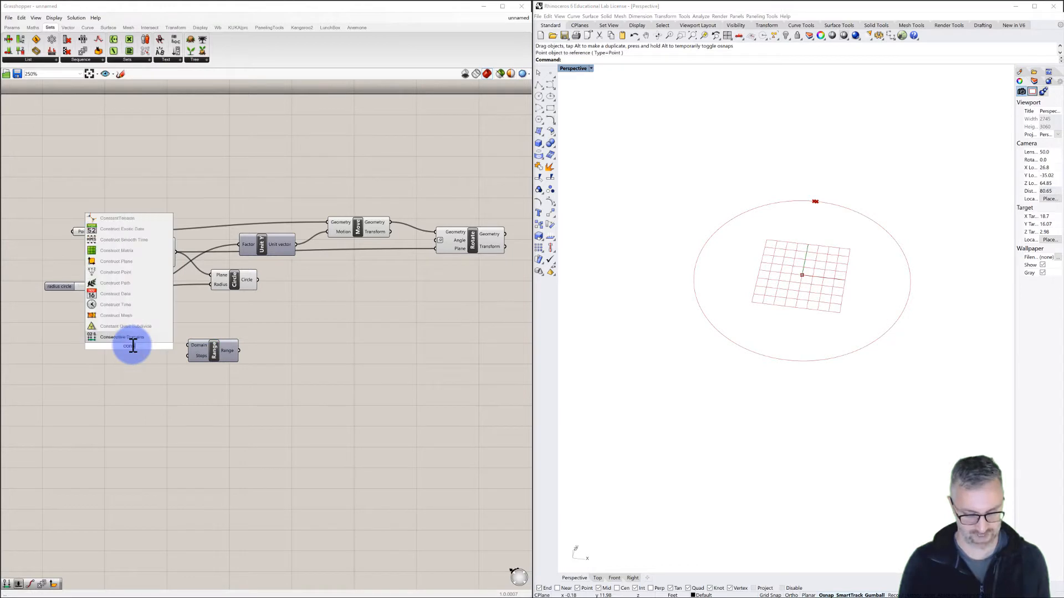
text(str)
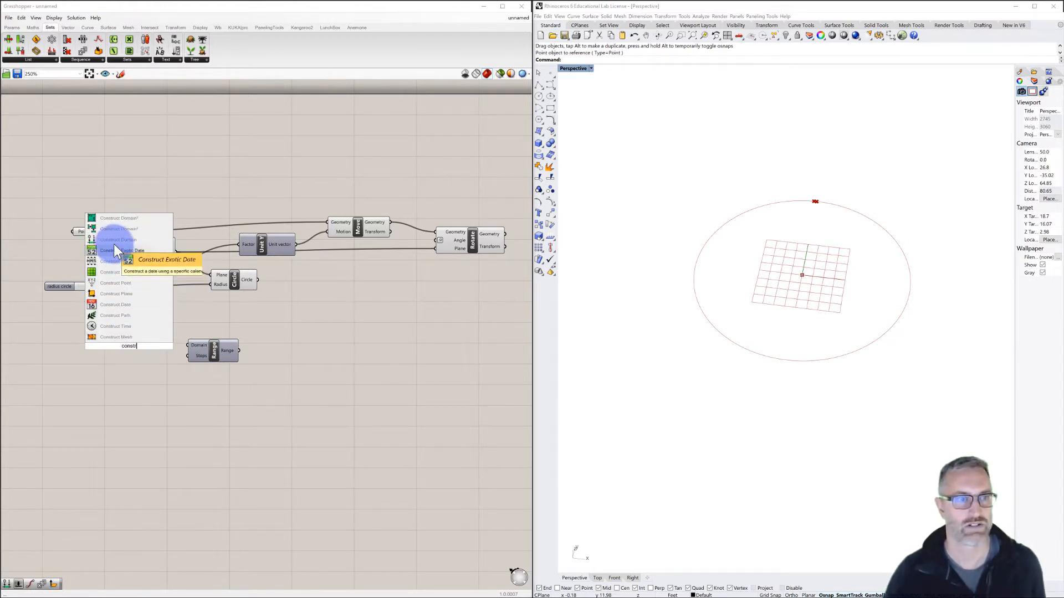
click(112, 241)
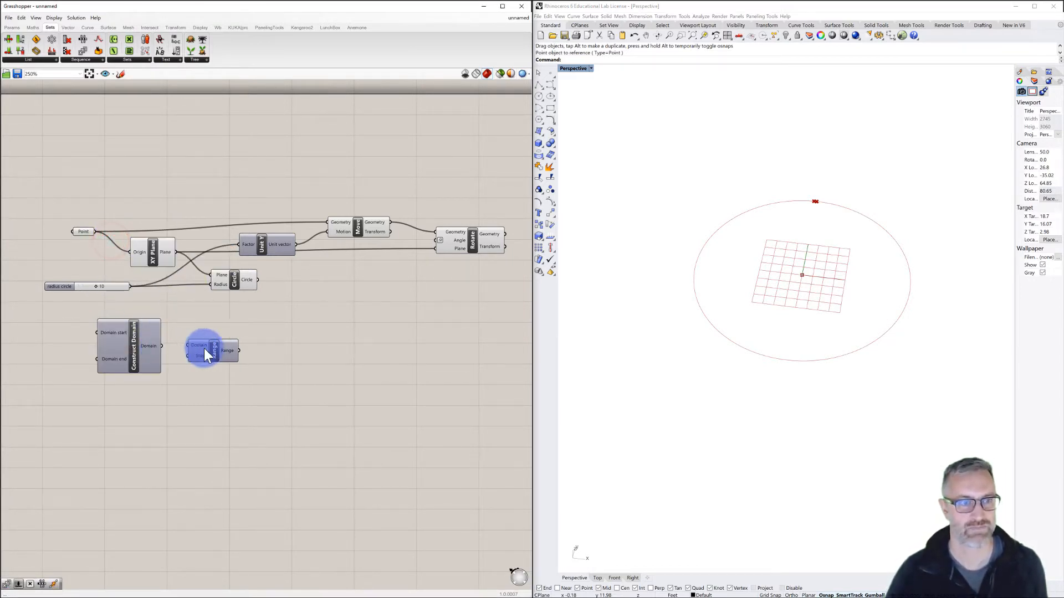
drag(217, 364, 230, 382)
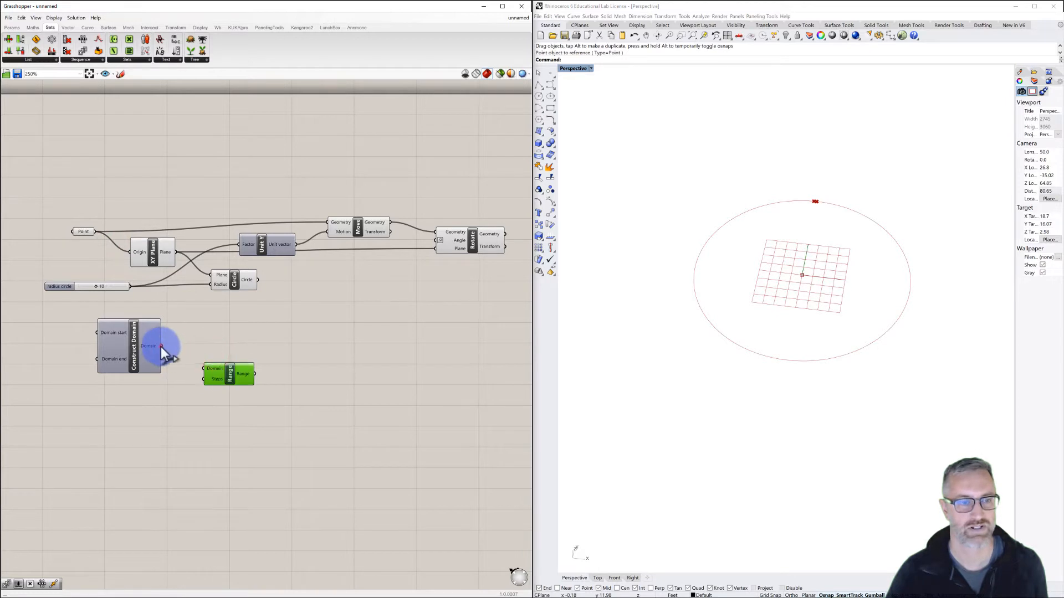
drag(162, 346, 204, 369)
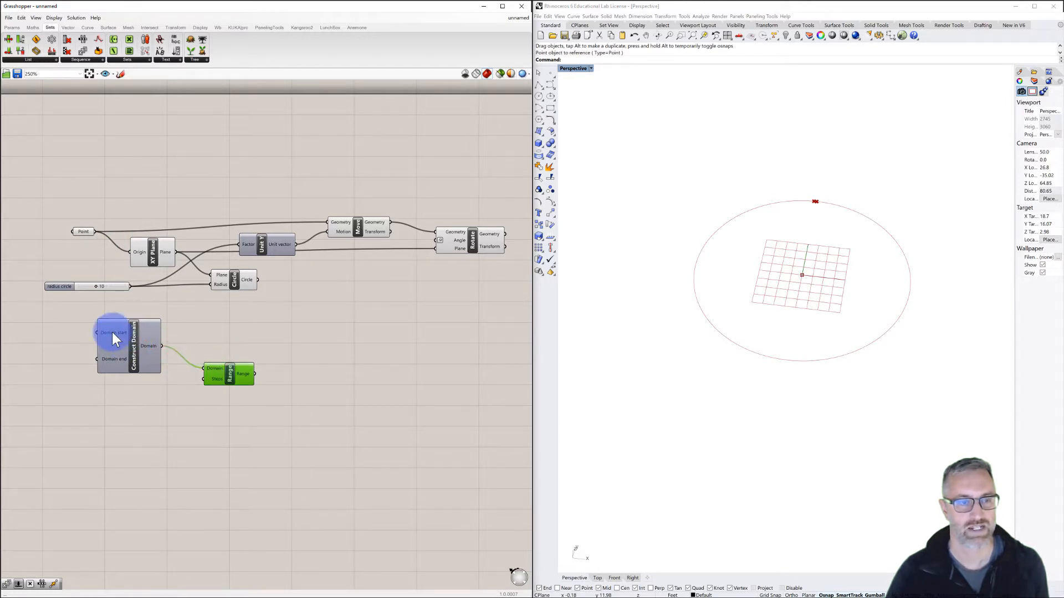
- Set Construct Domain's Domain end value to 360
mouse_move(113, 334)
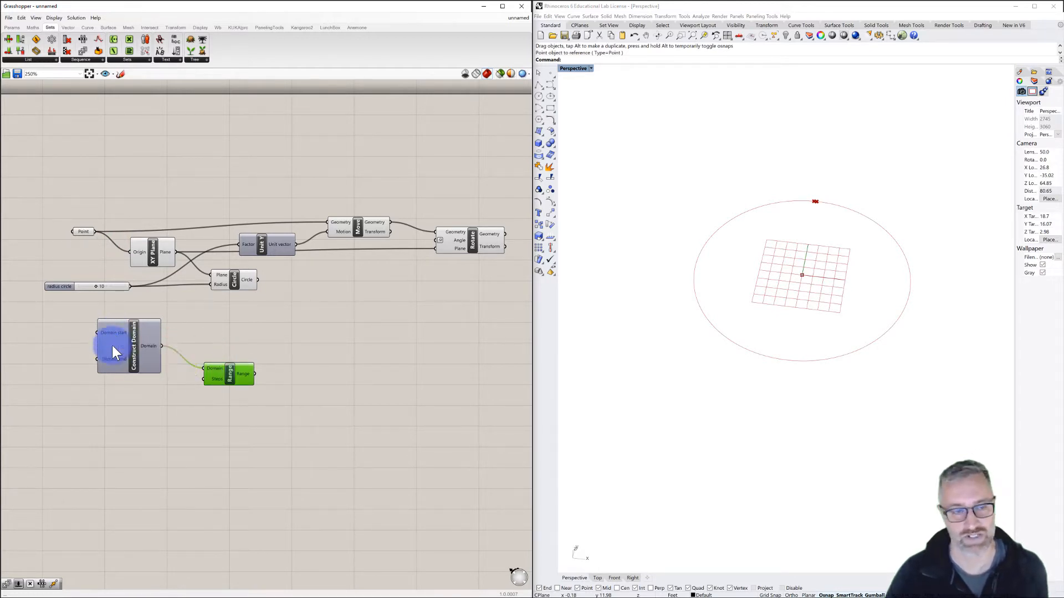
right_click(110, 359)
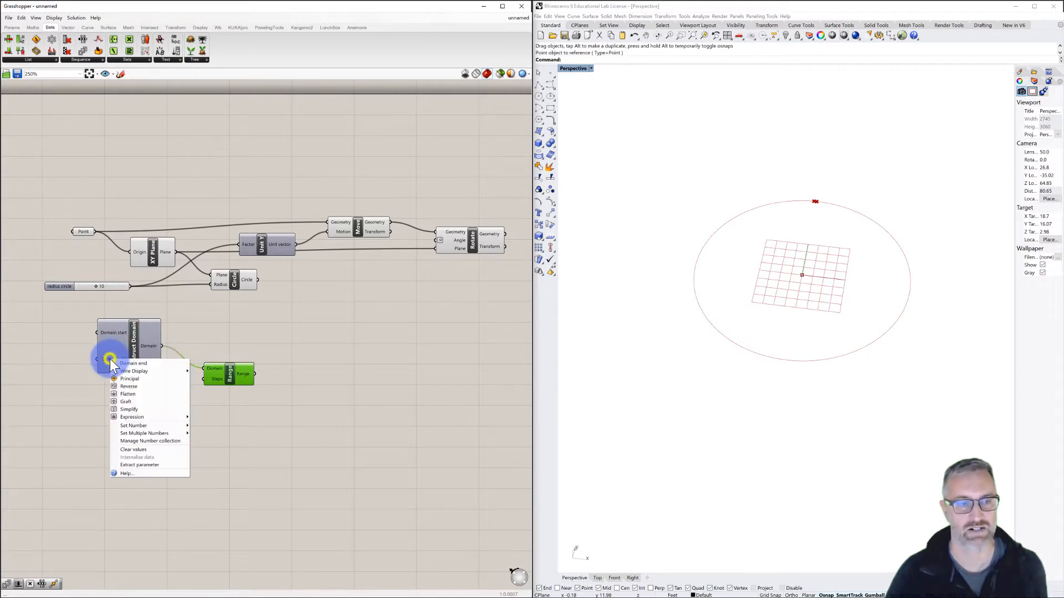
click(144, 426)
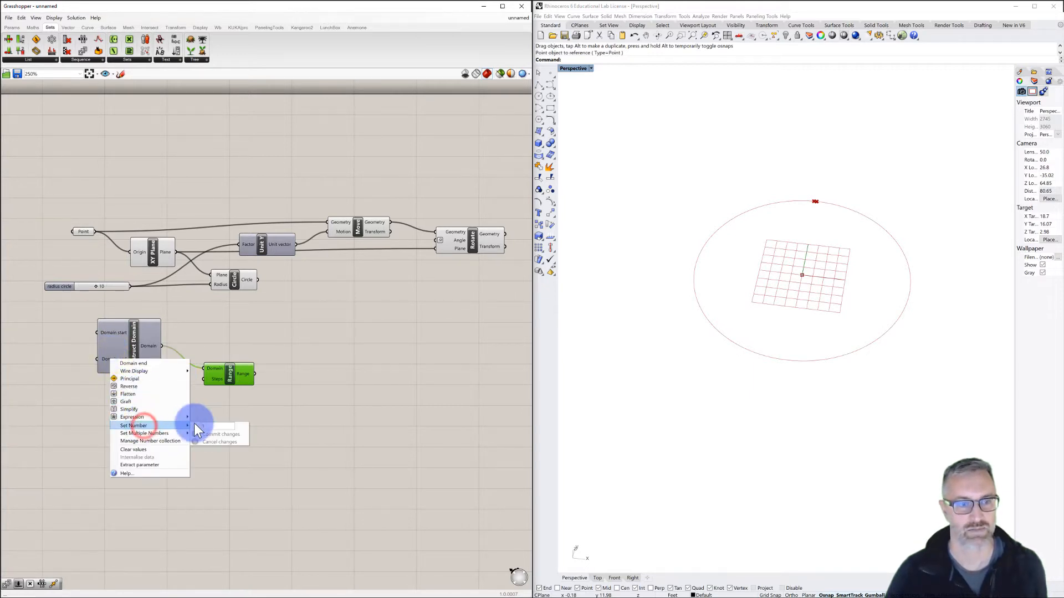
click(209, 426)
text(36)
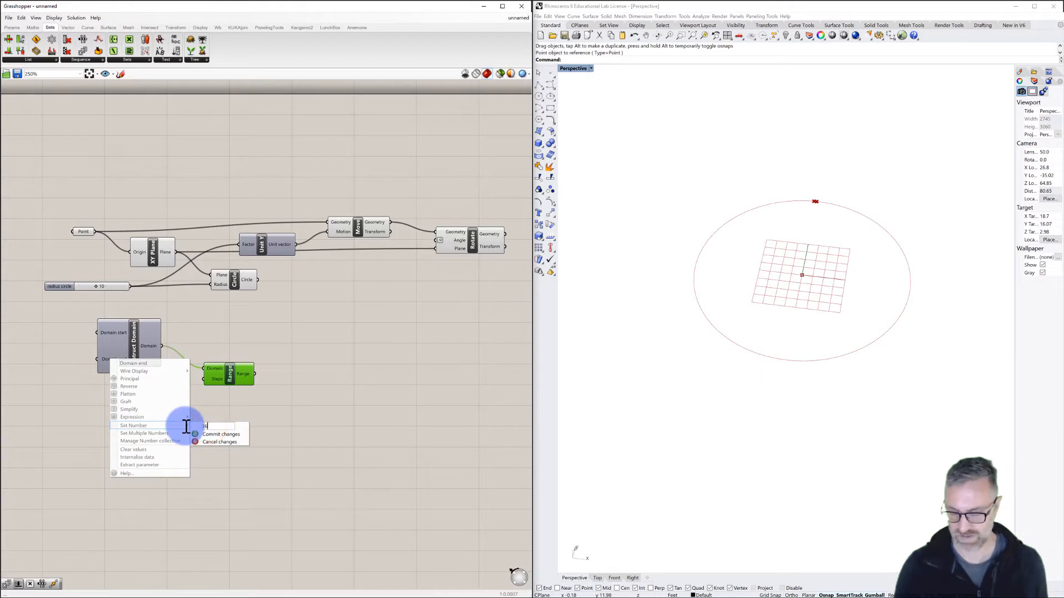
text(0)
click(209, 434)
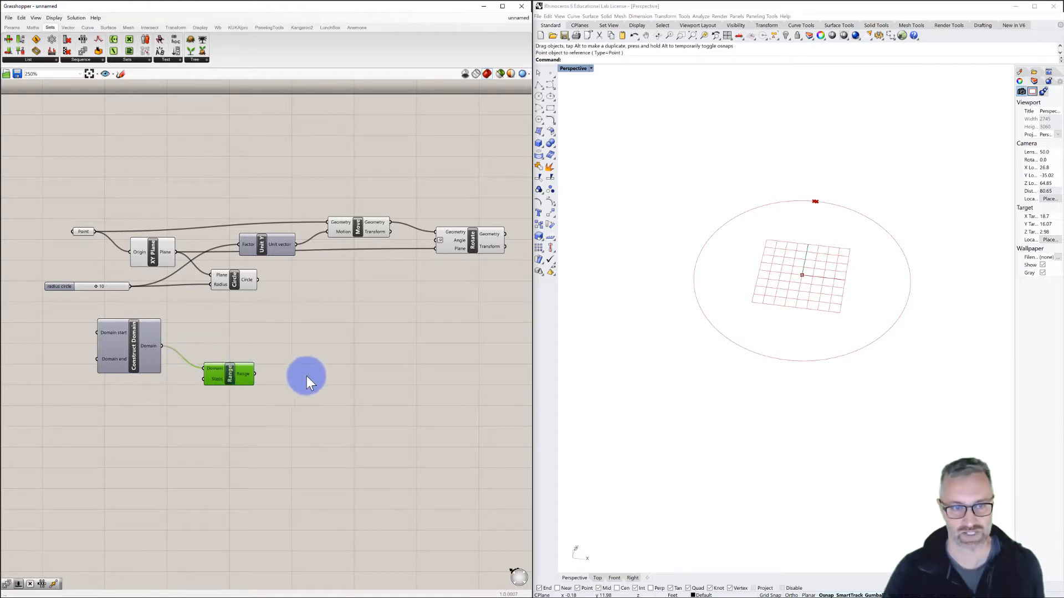
- Add a tall Panel below Range and connect Range's output to it to list the generated values
double_click(291, 454)
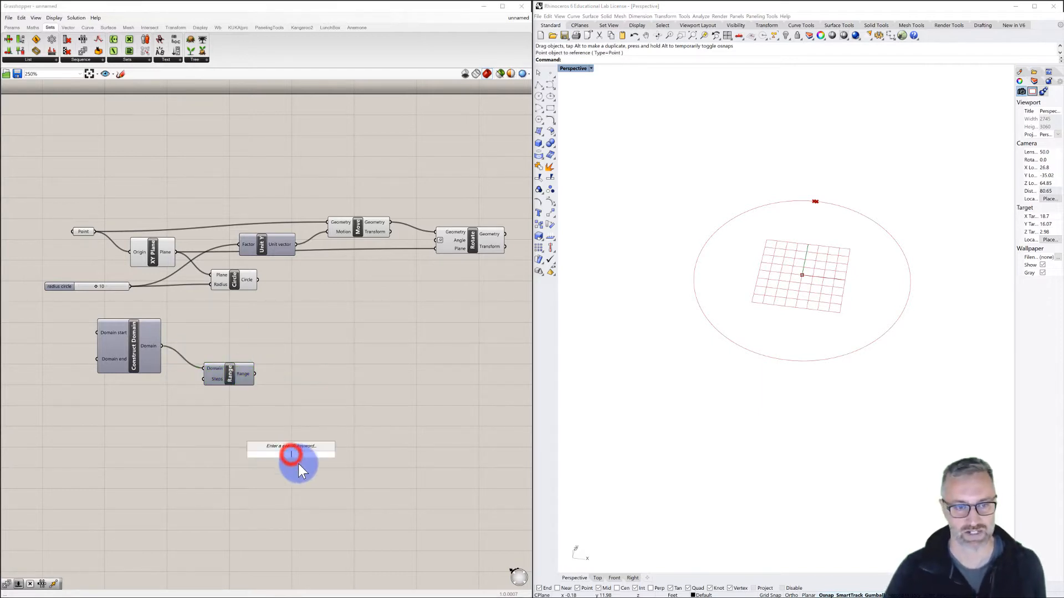
text(panel)
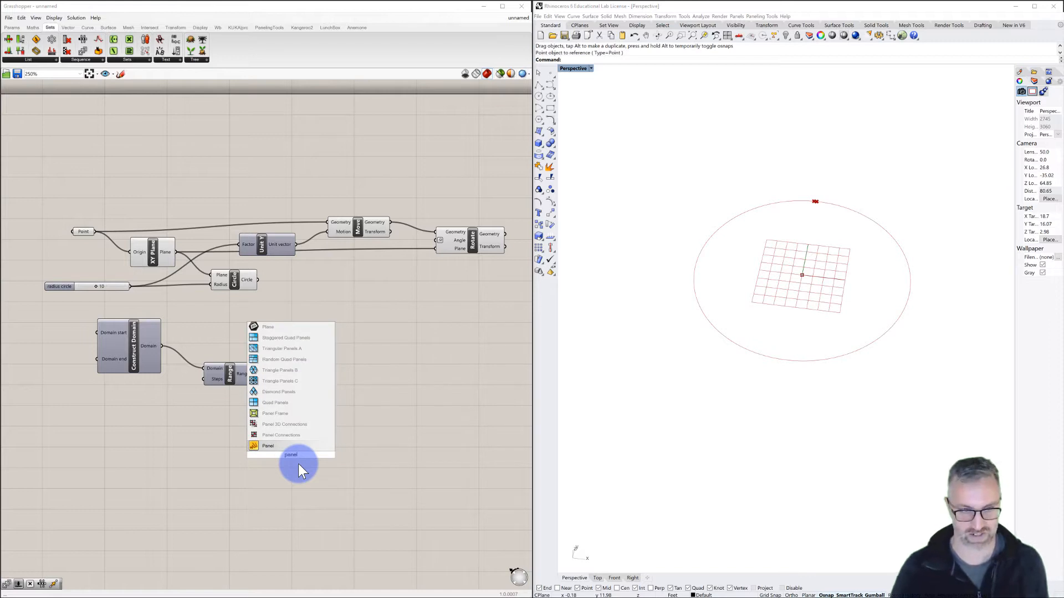
click(268, 446)
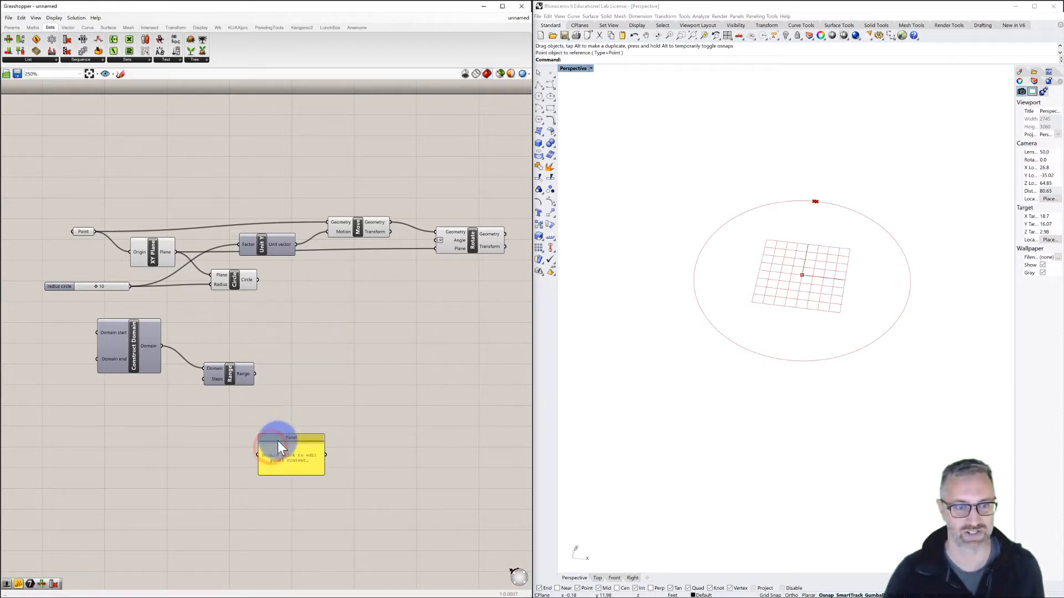
drag(278, 441, 273, 554)
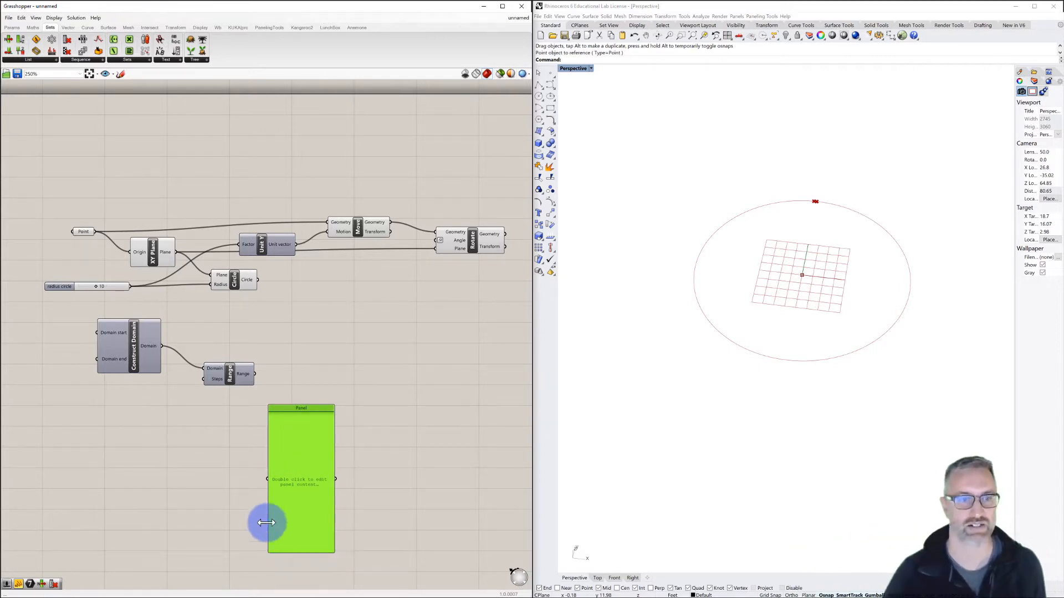
drag(257, 373, 268, 479)
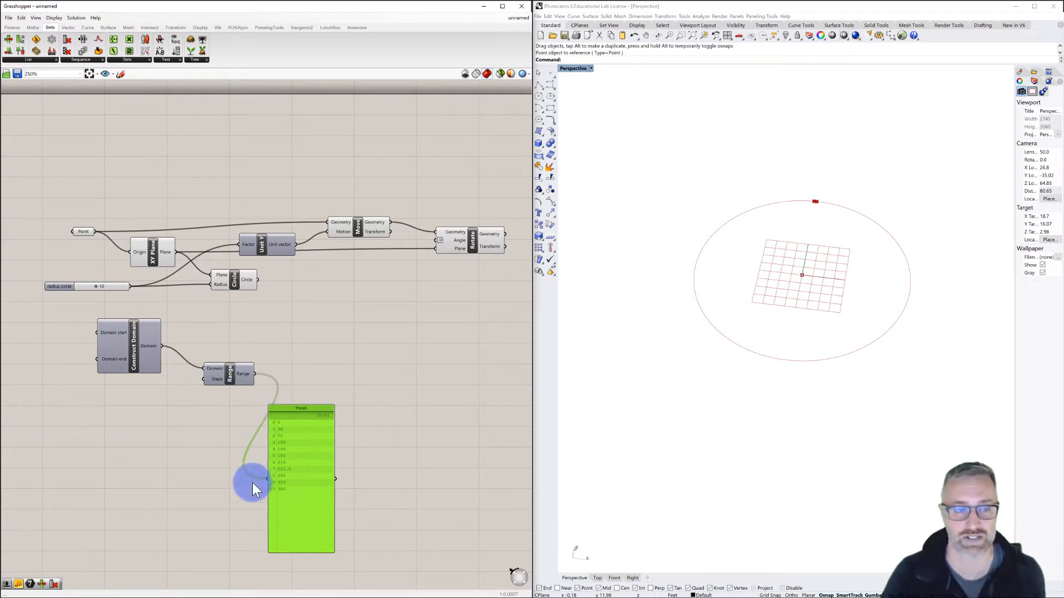
- Add a number slider from 1 to 10 set to 4 and connect it to Range's Steps input
double_click(100, 417)
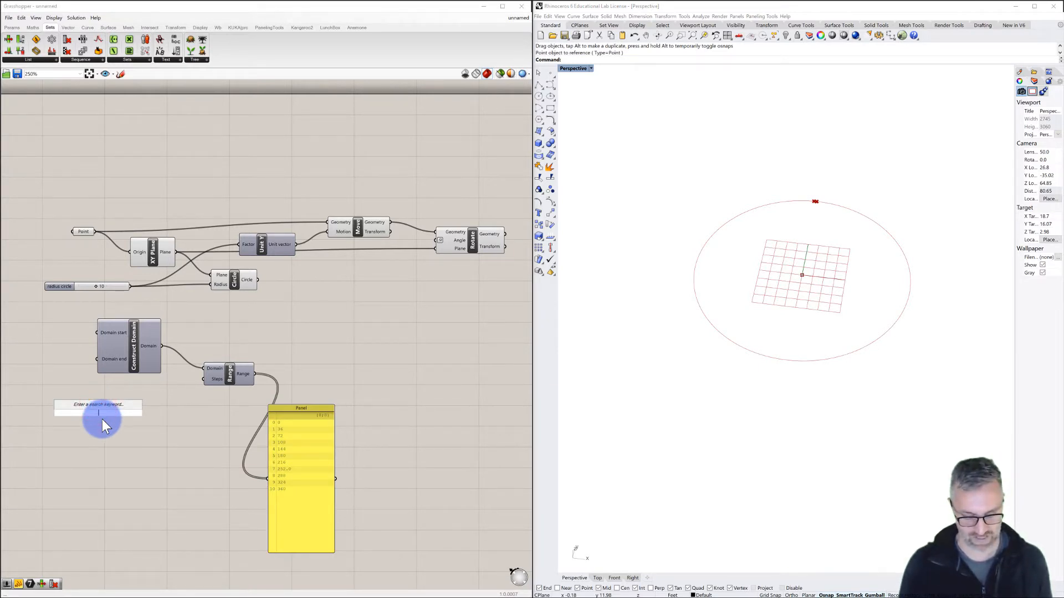
text(1<4<10)
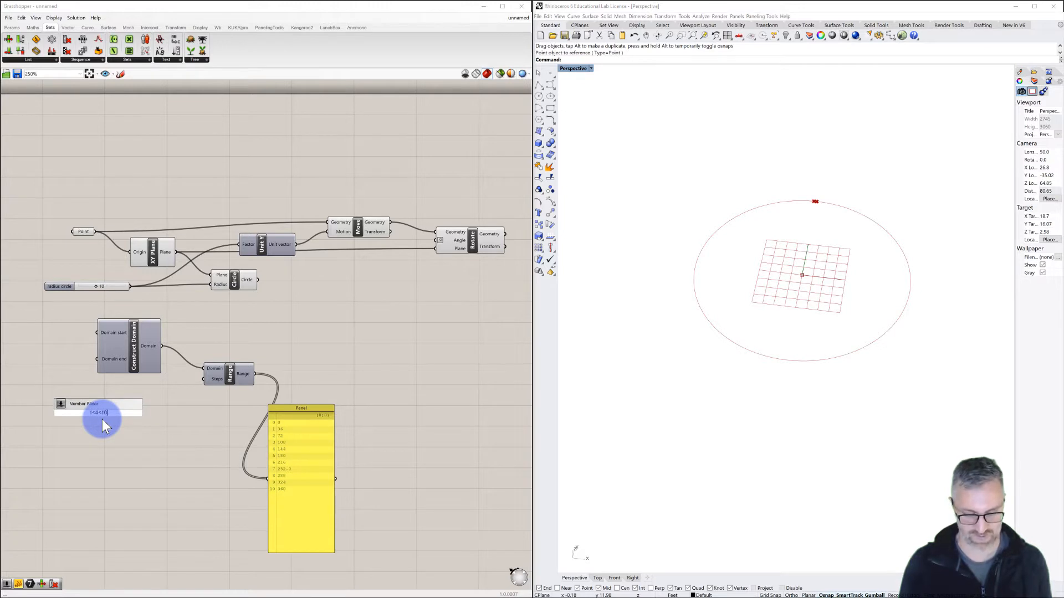
key(Return)
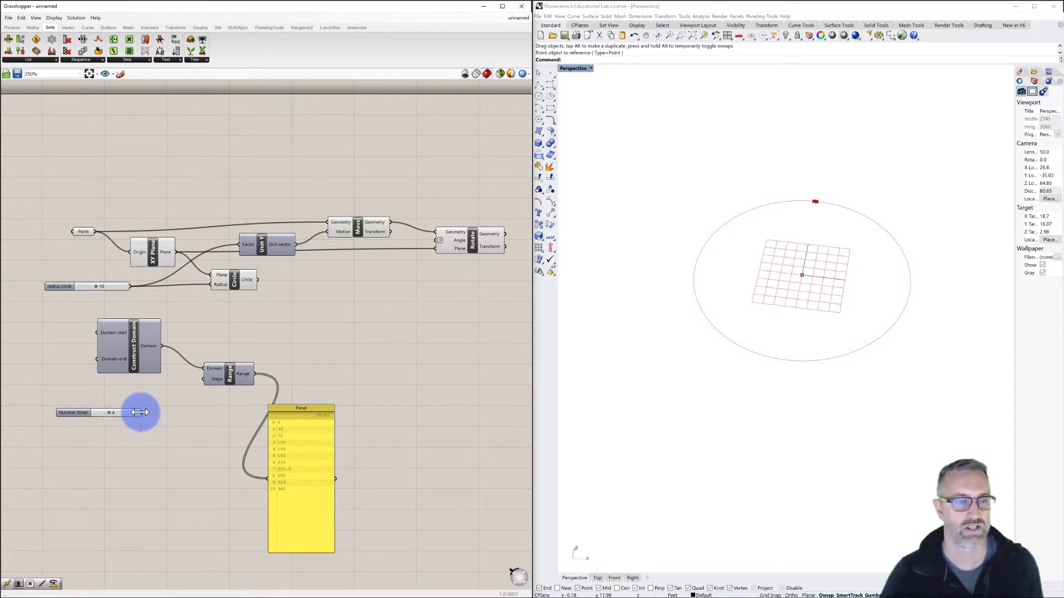
drag(142, 412, 202, 380)
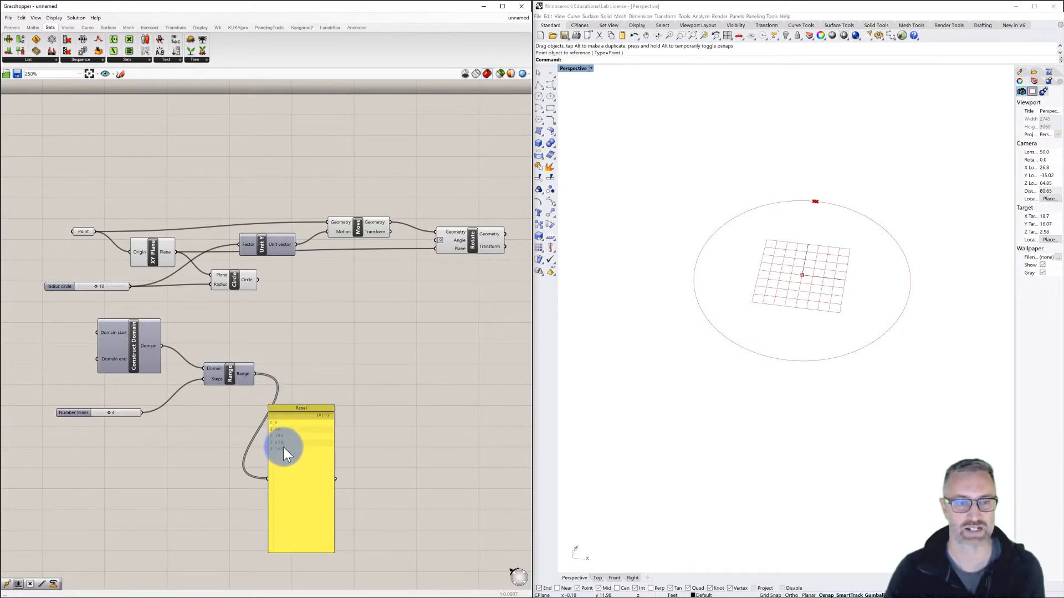
- Connect Range's output to Rotate's Angle input and highlight the rotated points in the viewport
right_drag(324, 368, 277, 370)
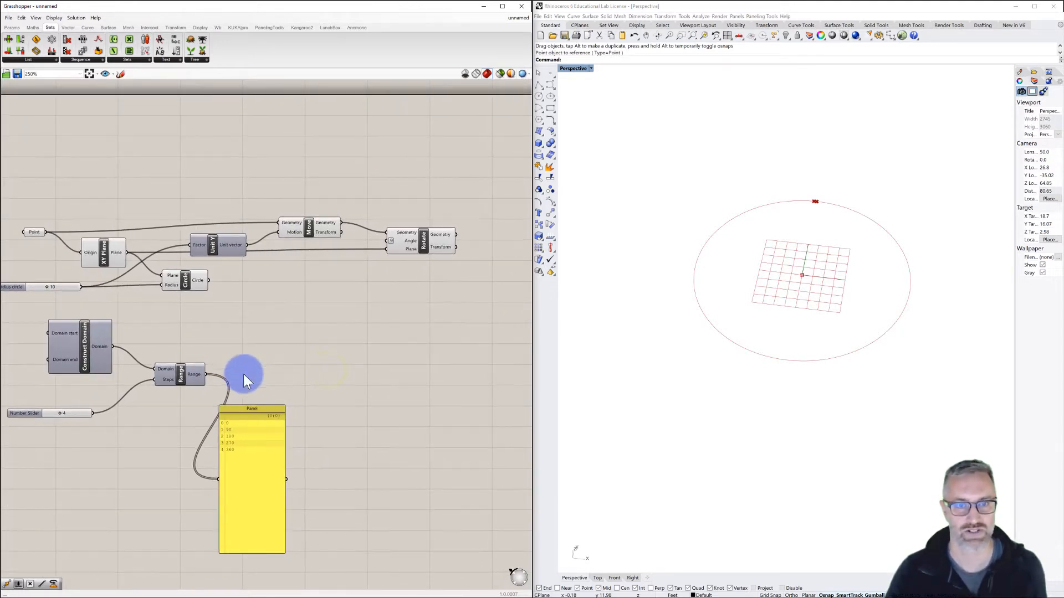
drag(205, 375, 384, 240)
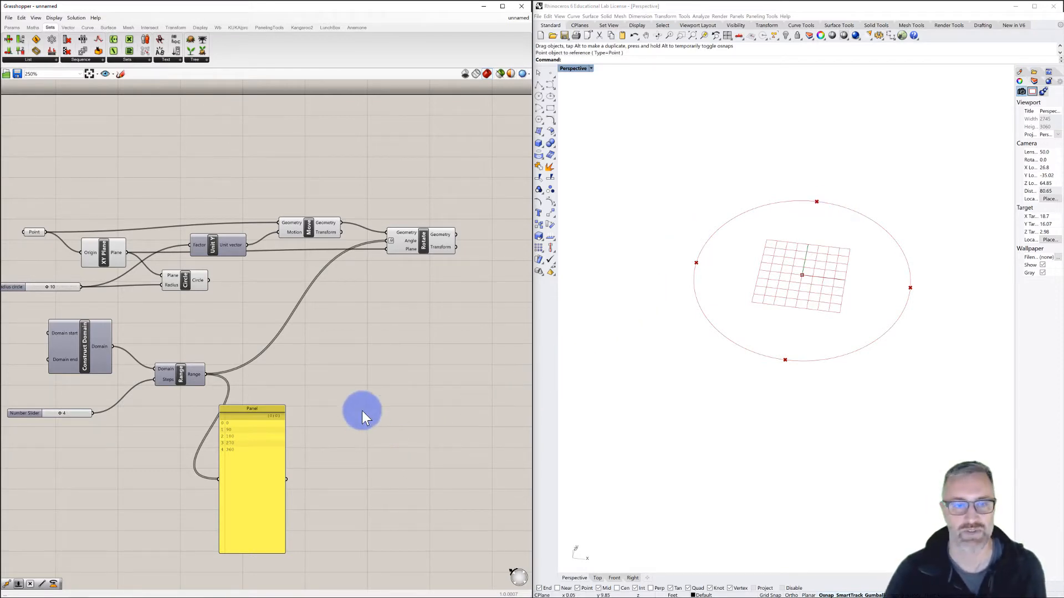
scroll(361, 411, down, 1)
right_drag(408, 404, 325, 381)
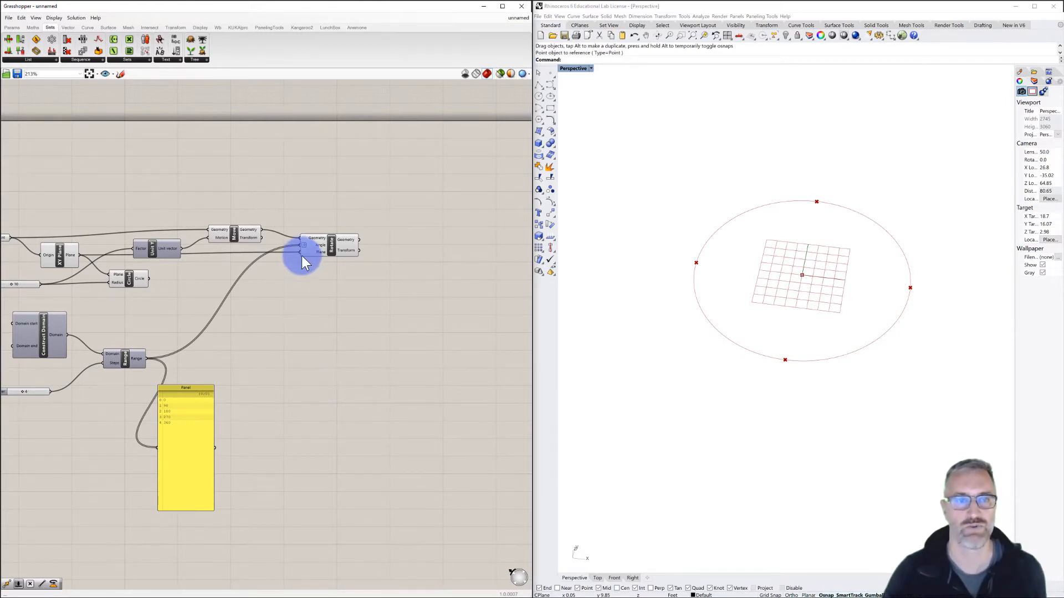
click(334, 244)
click(379, 234)
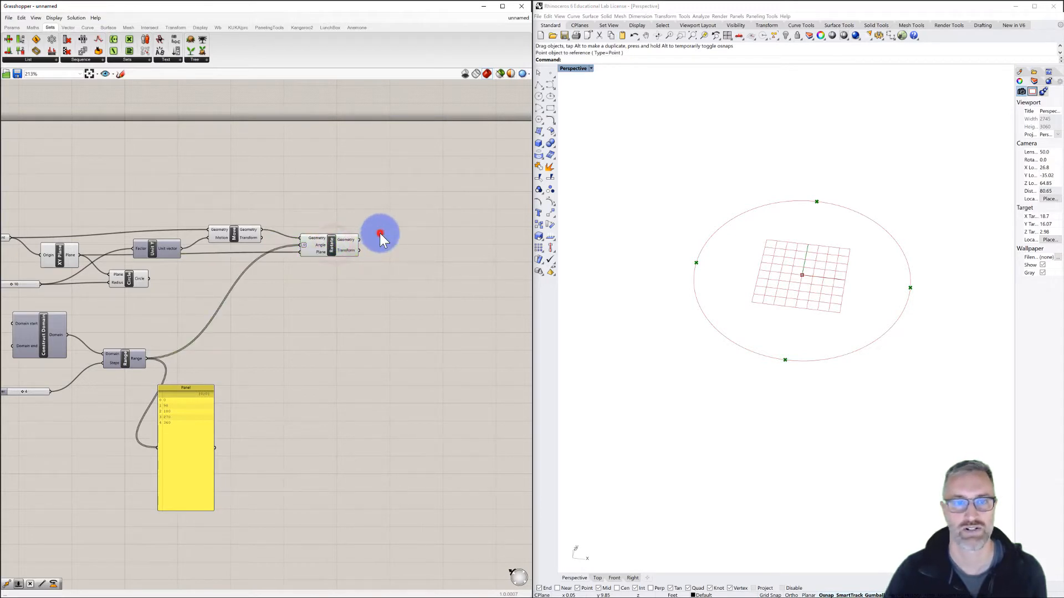
- Add a second Move component after Rotate and connect Rotate's Geometry output to its Geometry input
double_click(468, 245)
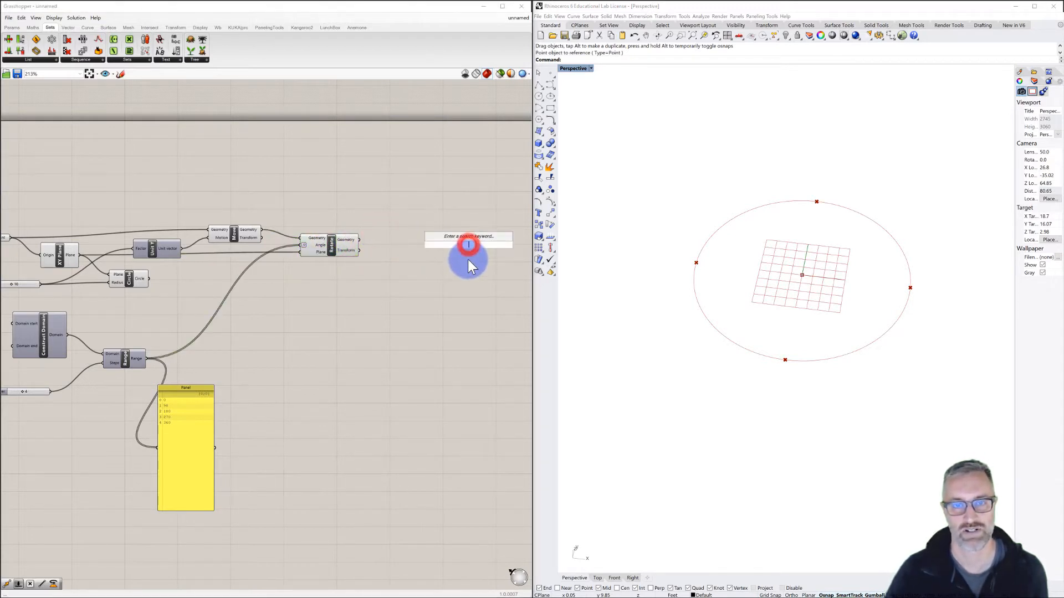
text(move)
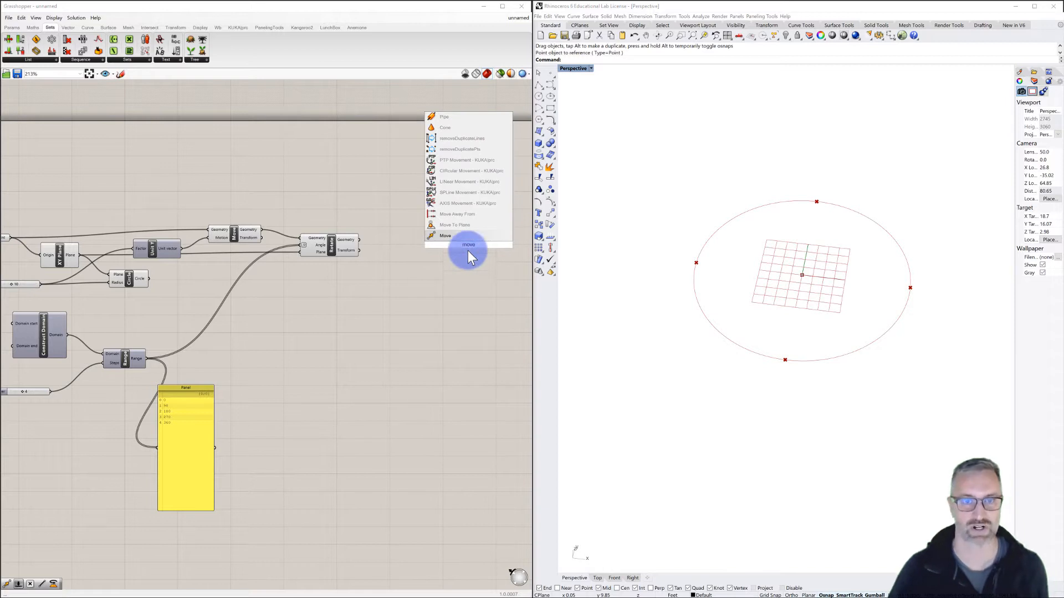
click(452, 235)
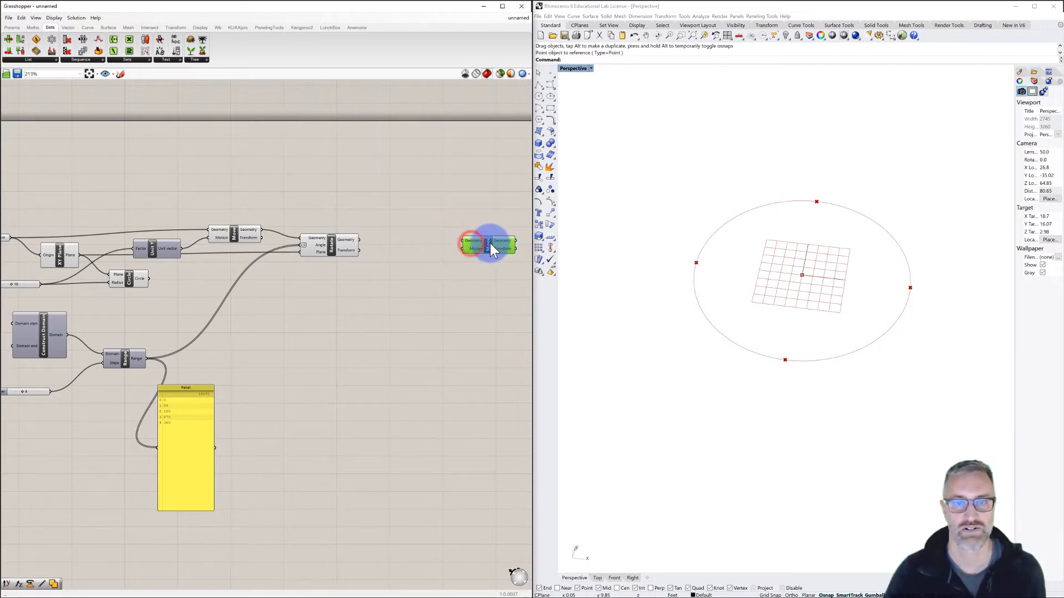
drag(359, 241, 463, 241)
right_drag(692, 310, 693, 306)
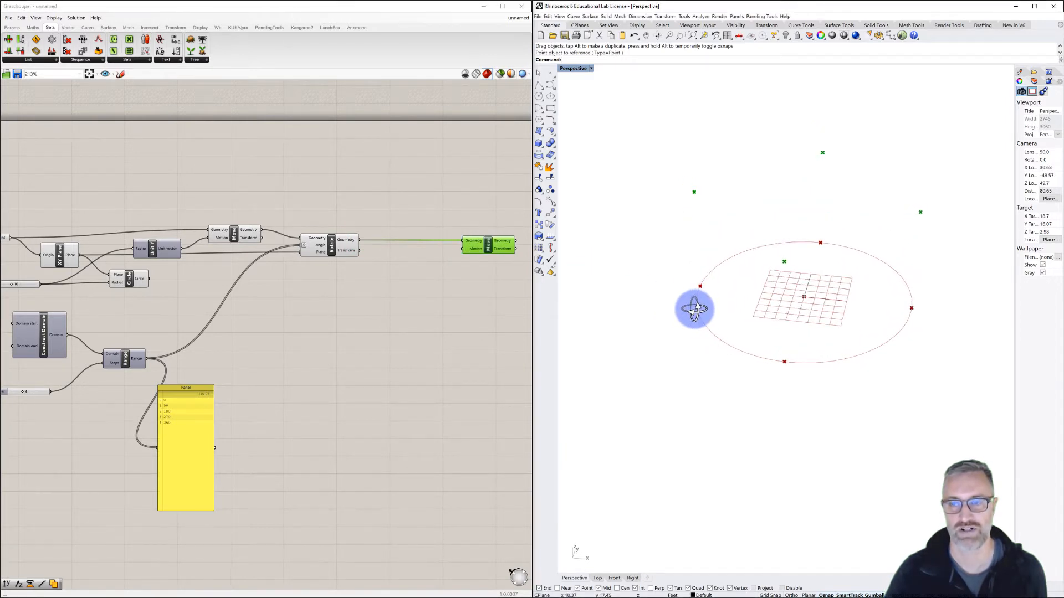
- Add a Unit Z component and connect its vector output to the second Move's Motion input
double_click(410, 272)
text(z)
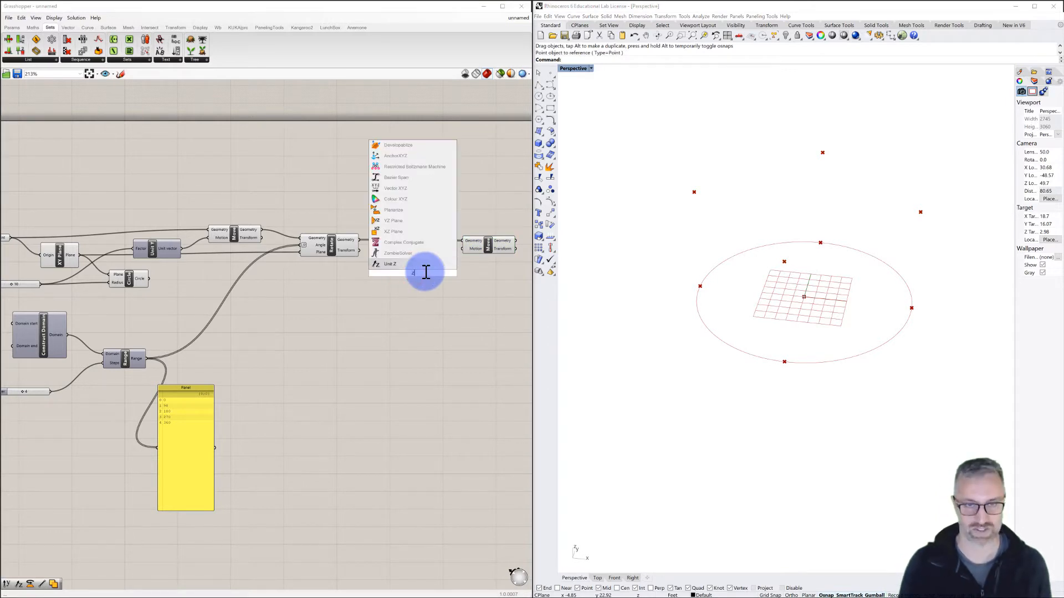
key(Return)
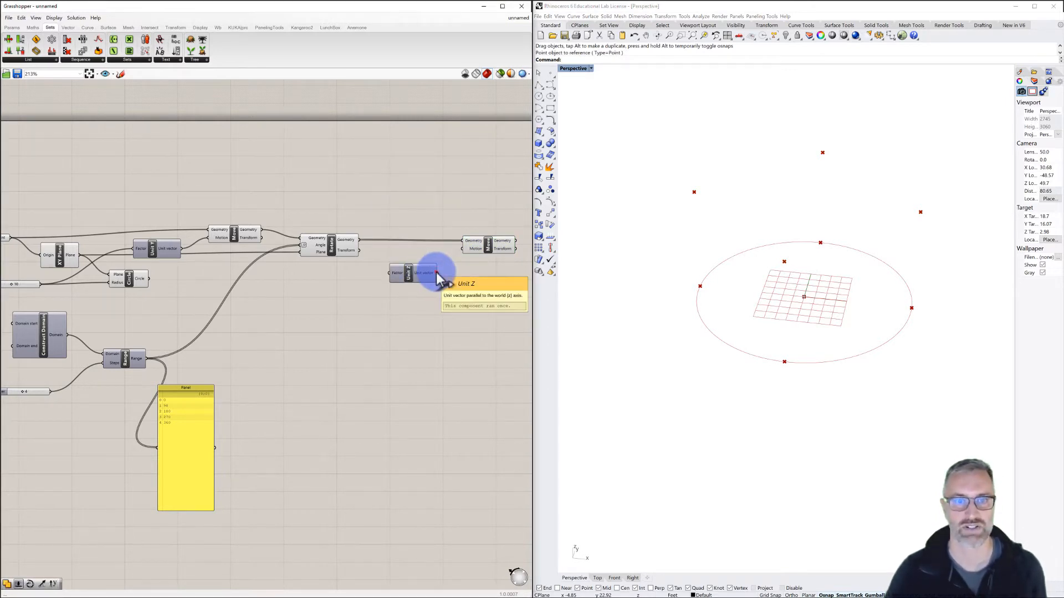
drag(437, 272, 464, 249)
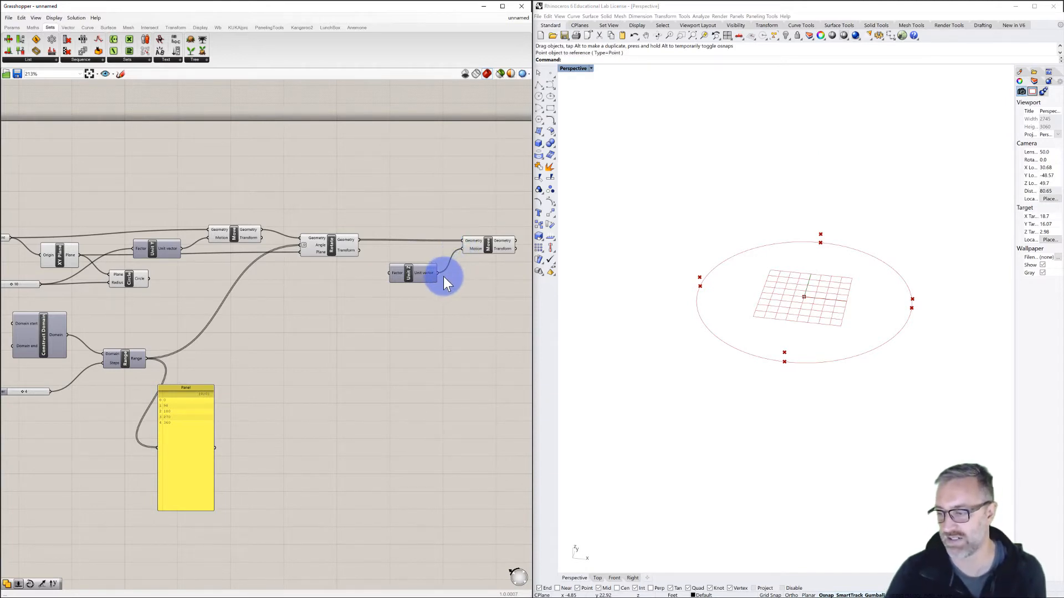
- Add a number slider from 0 to 10 set to 3, connect it to Unit Z's Factor input, and raise it to 7
scroll(394, 300, down, 1)
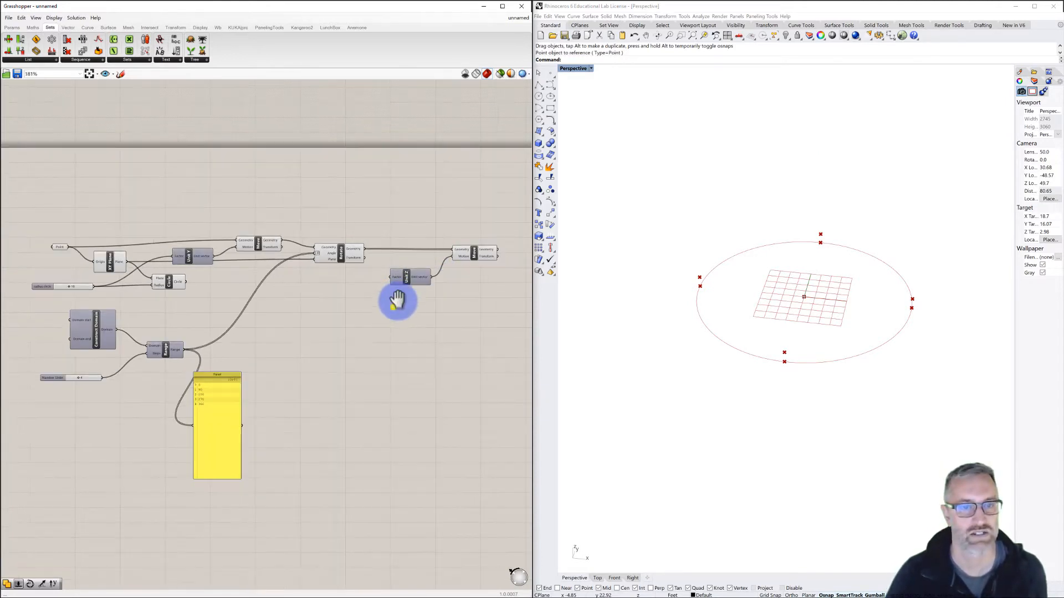
right_drag(394, 307, 405, 296)
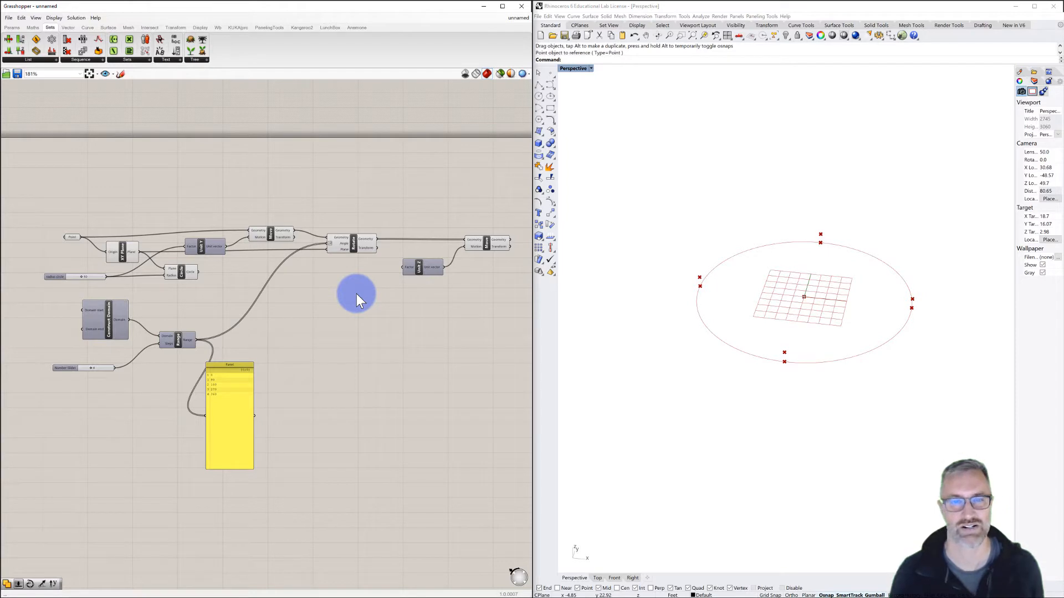
double_click(327, 300)
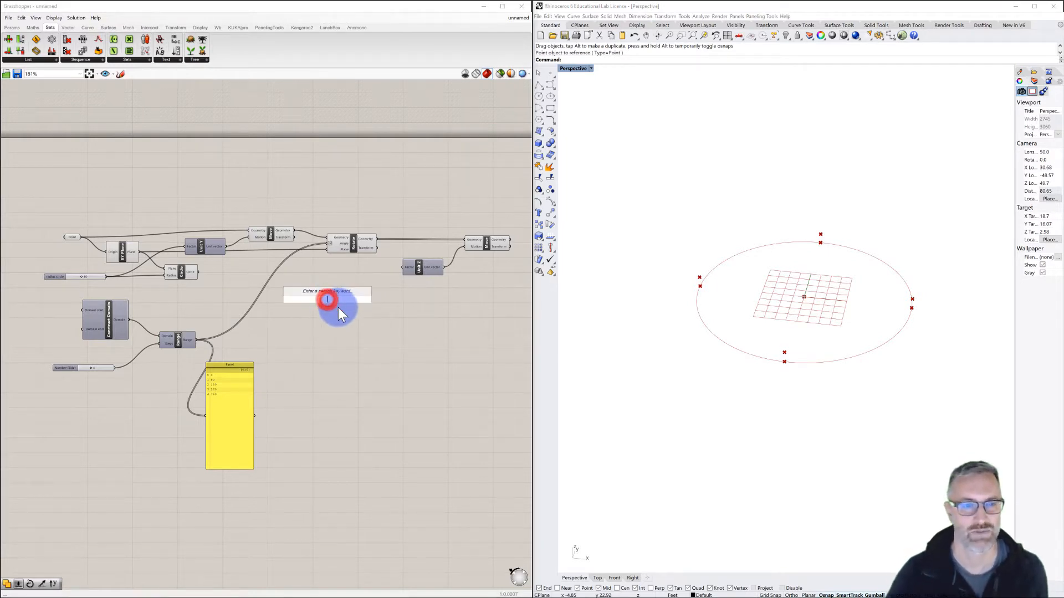
text(0<3<10)
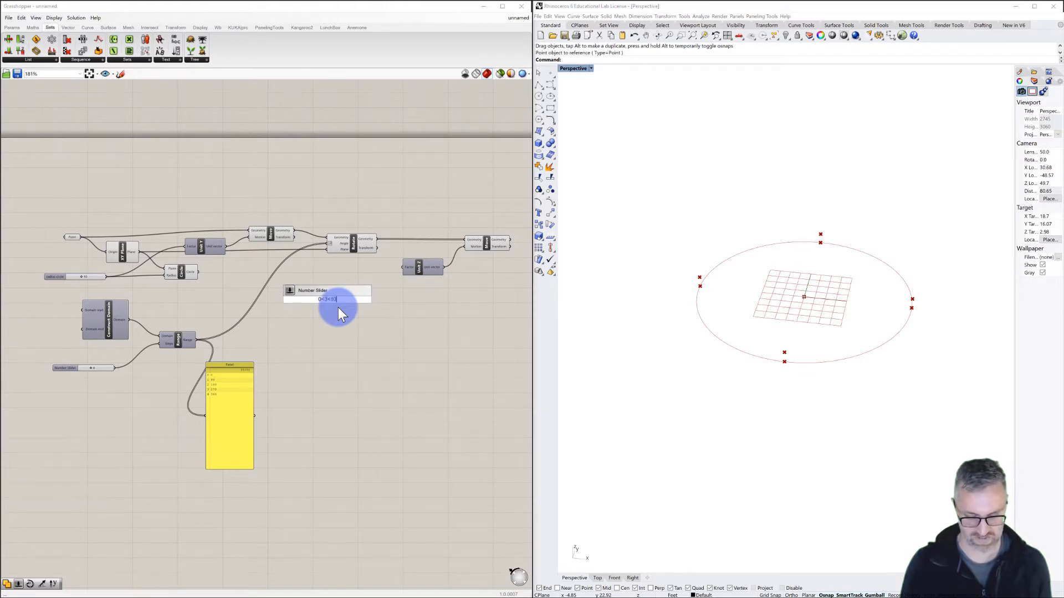
key(Return)
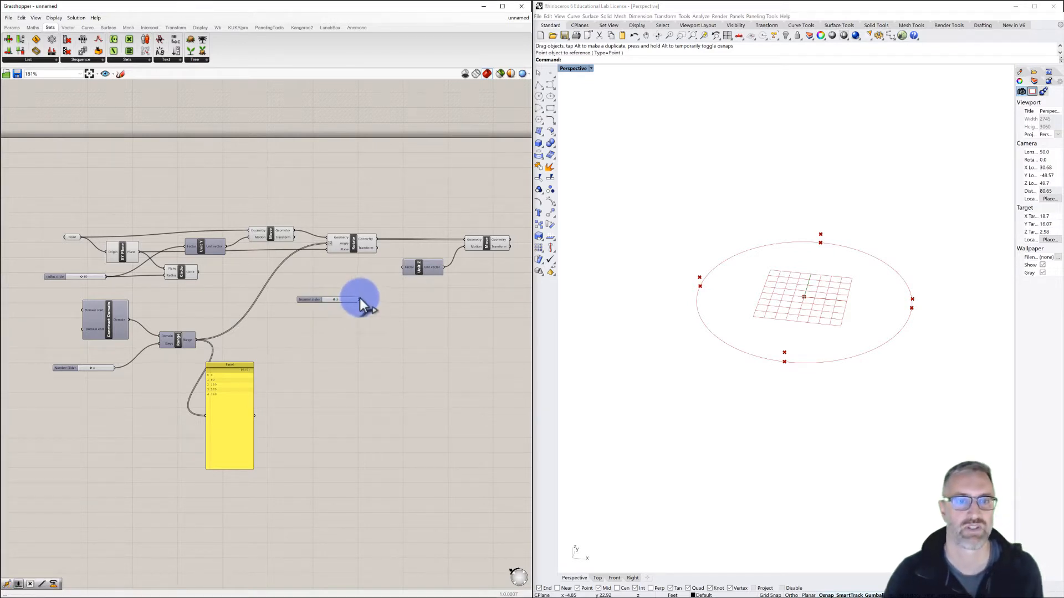
drag(359, 299, 401, 267)
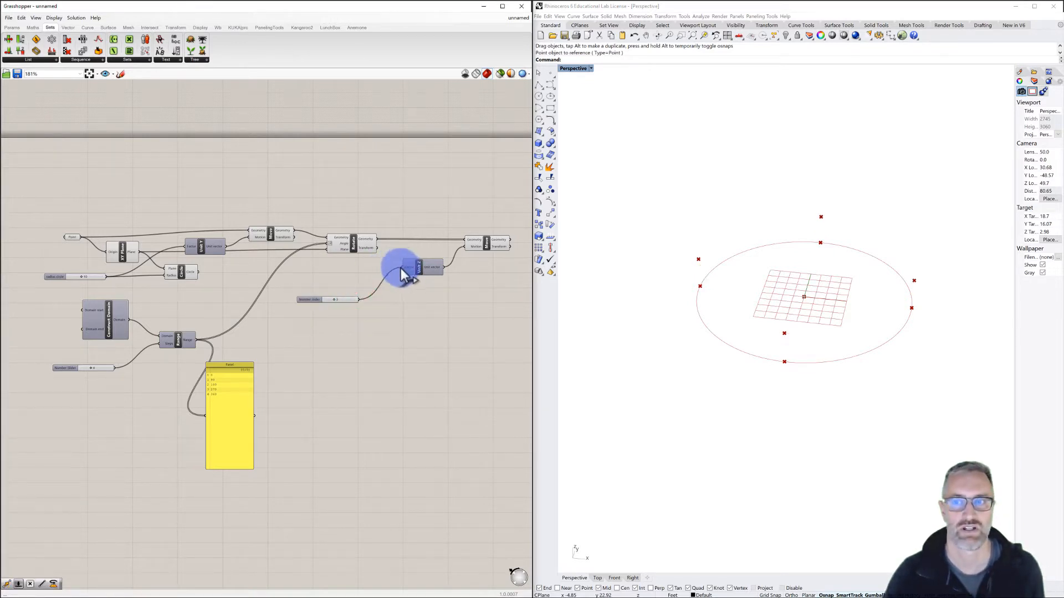
mouse_move(335, 299)
mouse_down()
mouse_move(361, 303)
mouse_move(334, 303)
mouse_move(346, 300)
mouse_up()
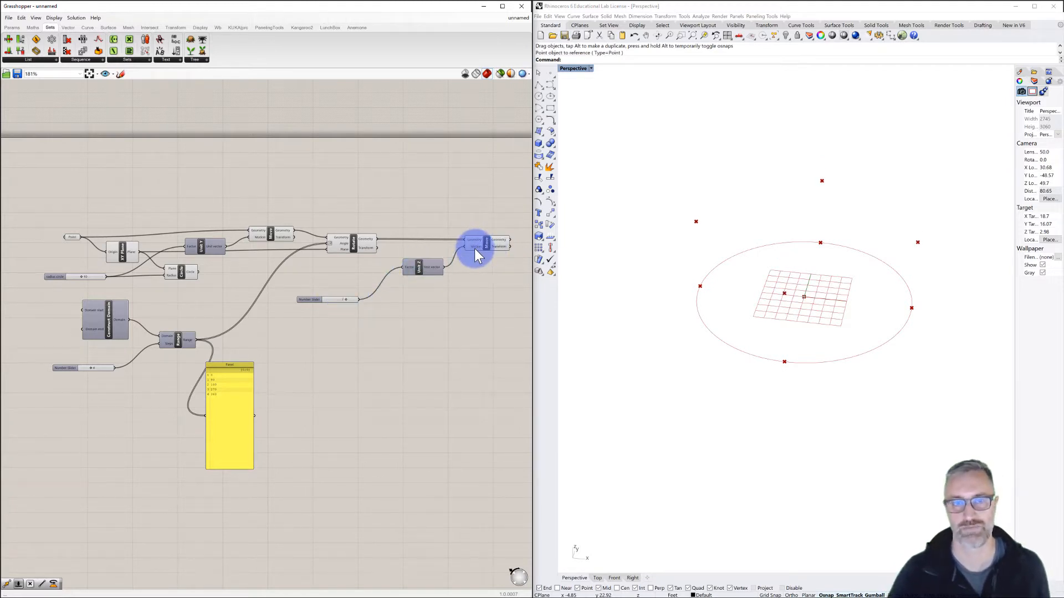
- Highlight the second Move's points in the viewport and shift the height slider slightly closer to Unit Z
mouse_move(474, 248)
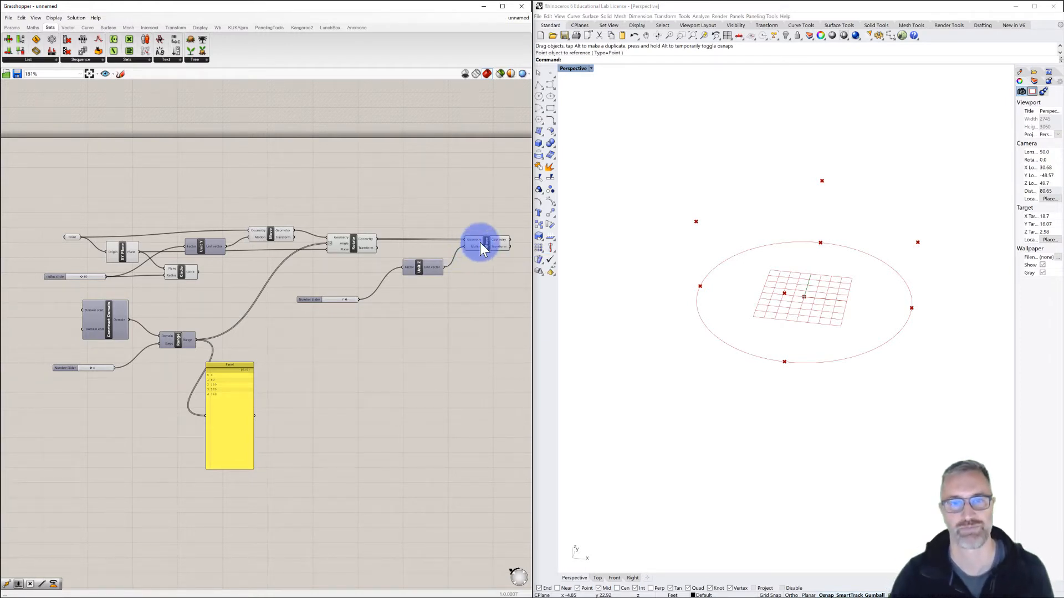
click(488, 241)
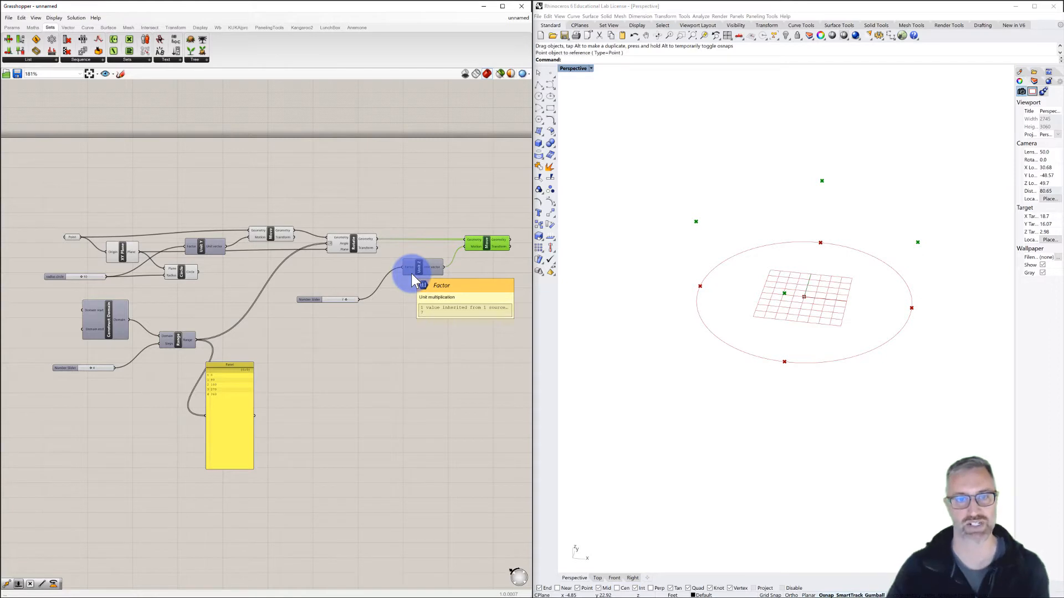
mouse_move(310, 303)
mouse_down()
mouse_move(326, 295)
mouse_move(317, 296)
mouse_up()
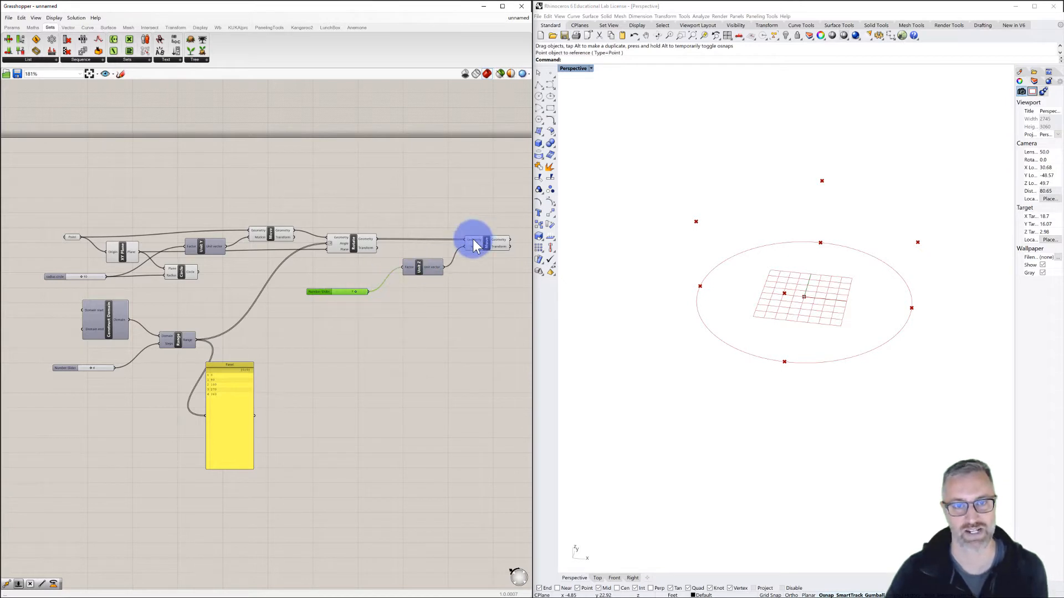
click(392, 359)
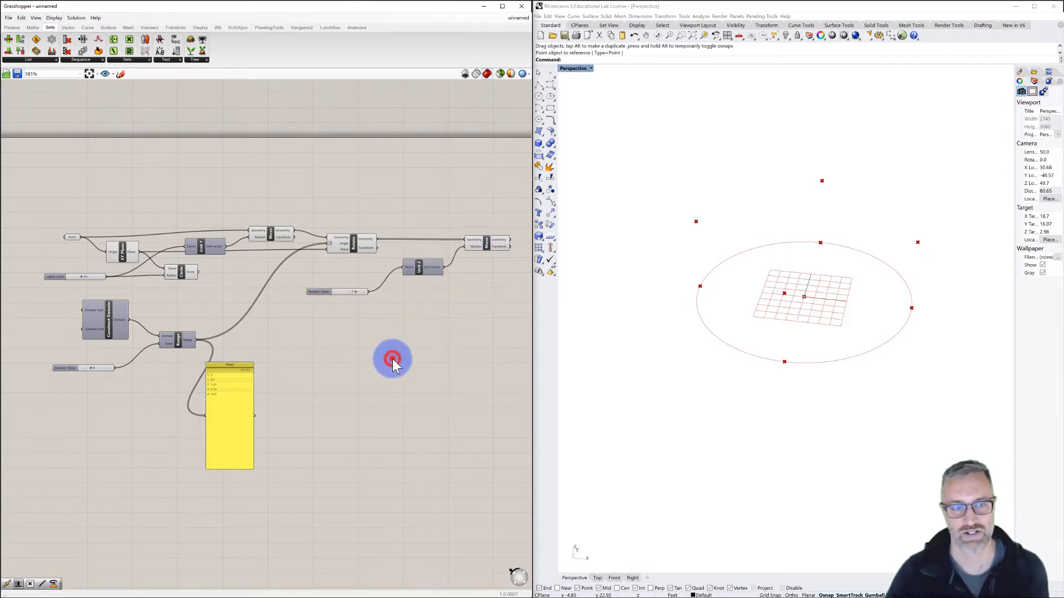
- Add a Series component in the empty canvas area below Unit Z
double_click(392, 359)
text(series)
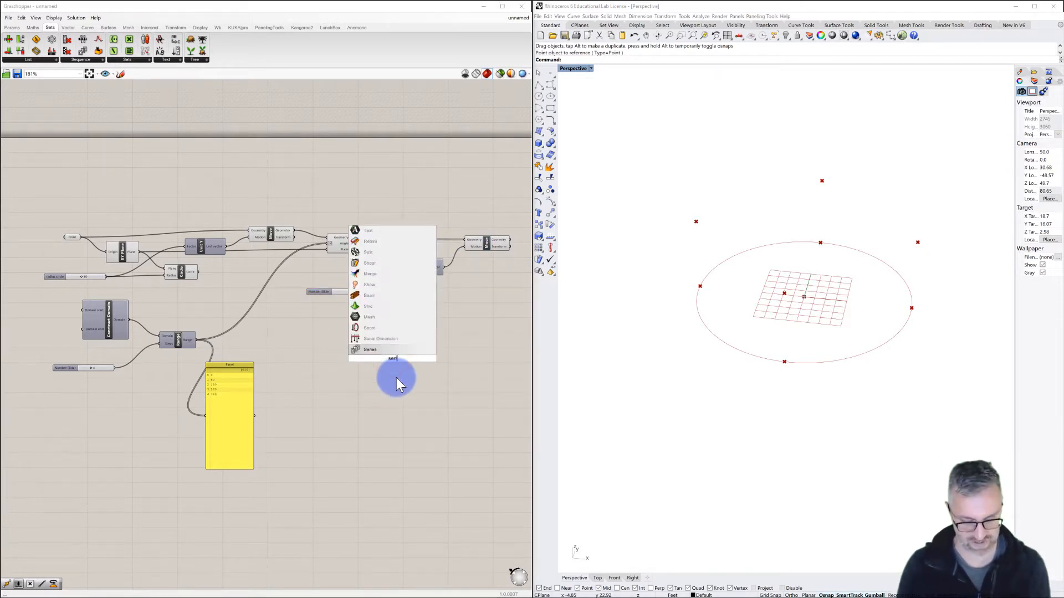
click(373, 350)
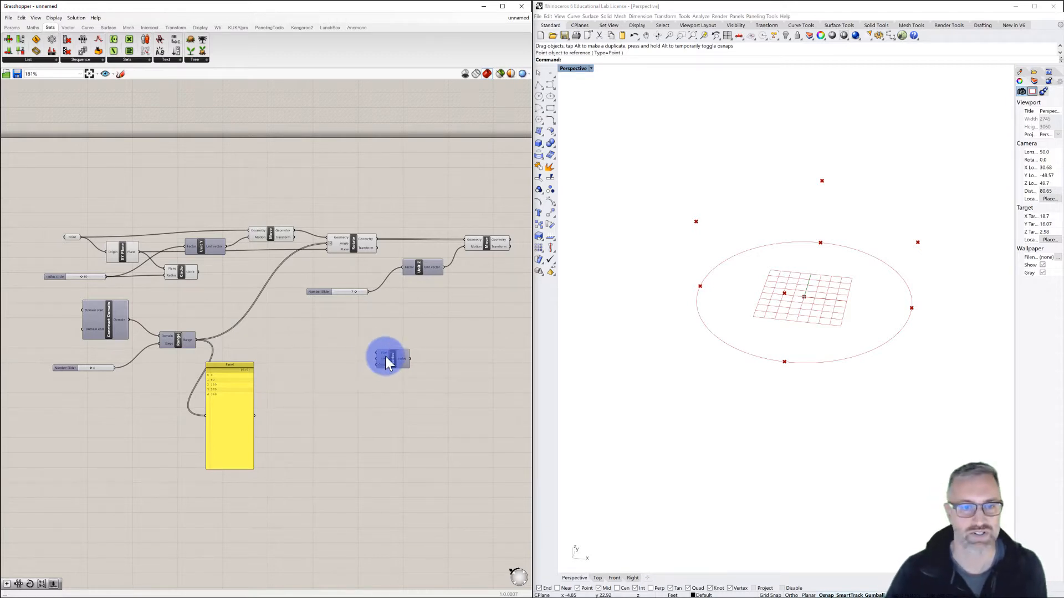
click(169, 340)
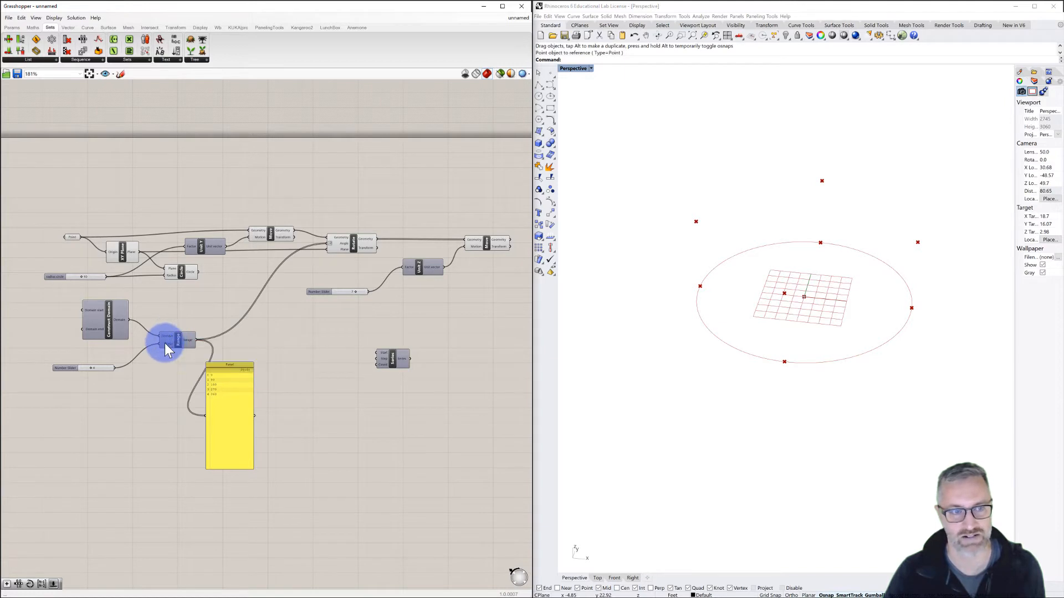
click(321, 349)
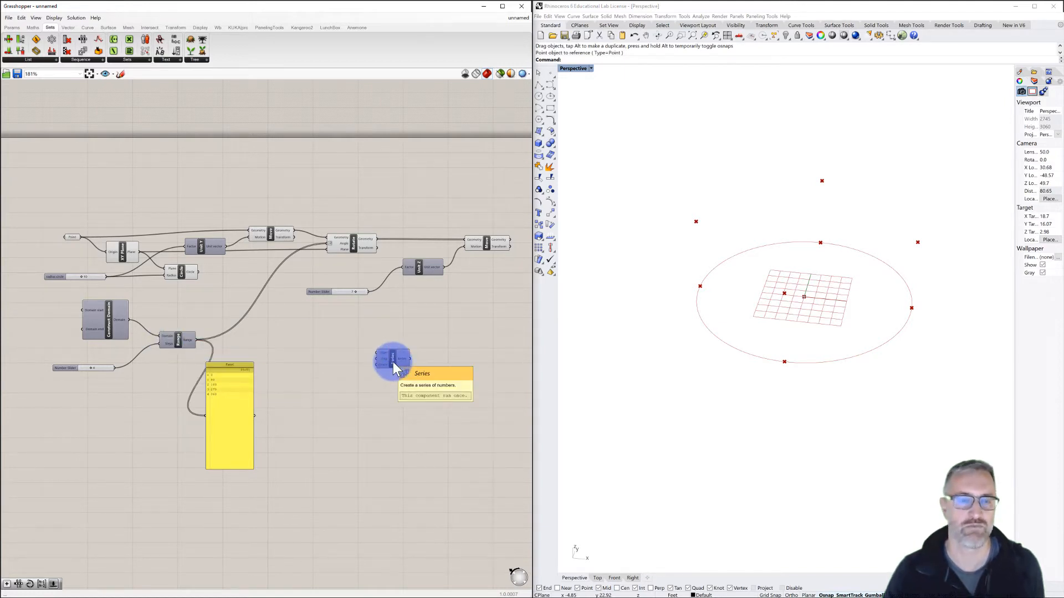
drag(394, 363, 386, 351)
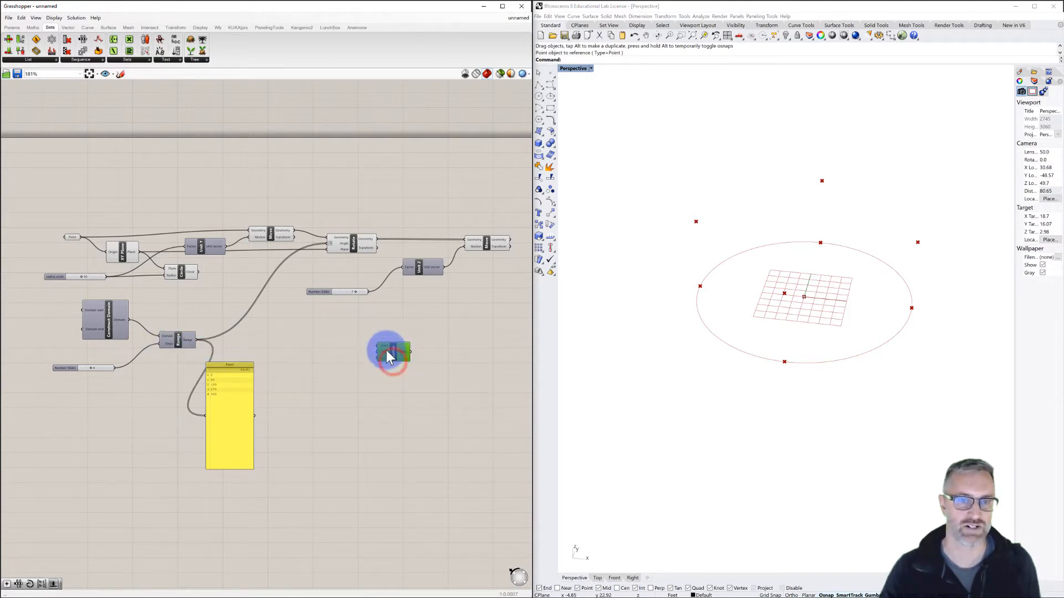
- Add a number slider with a minimum of 0, set to 0, and connect it to Series' Start input
double_click(324, 345)
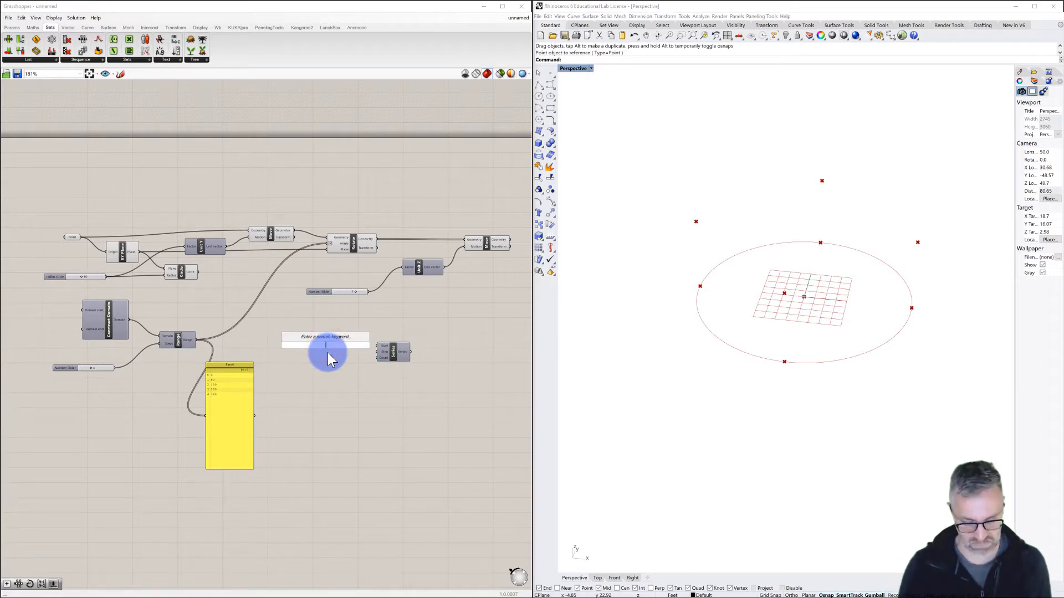
text(0)
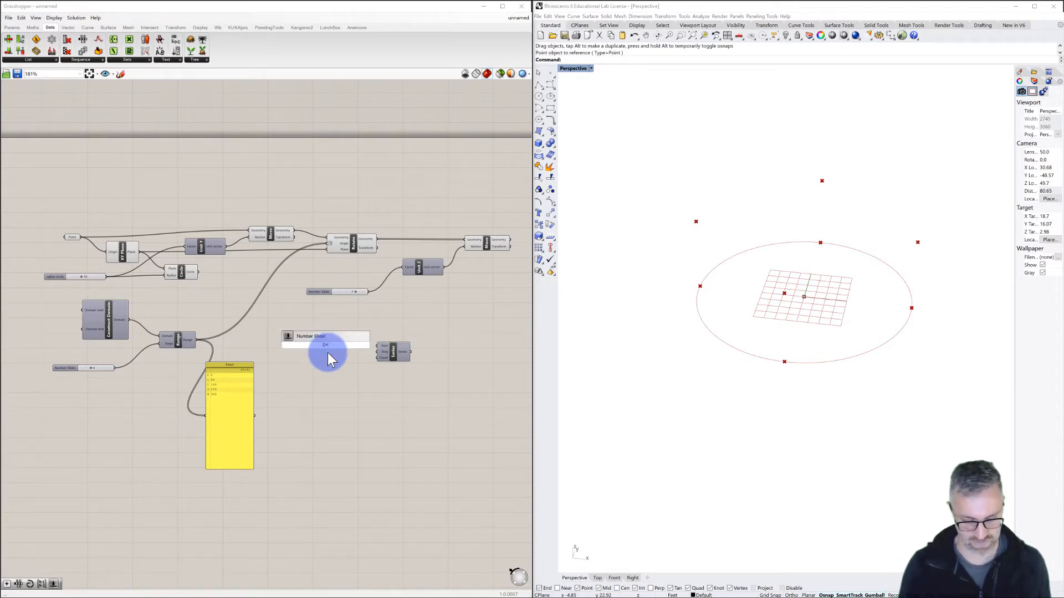
text(<)
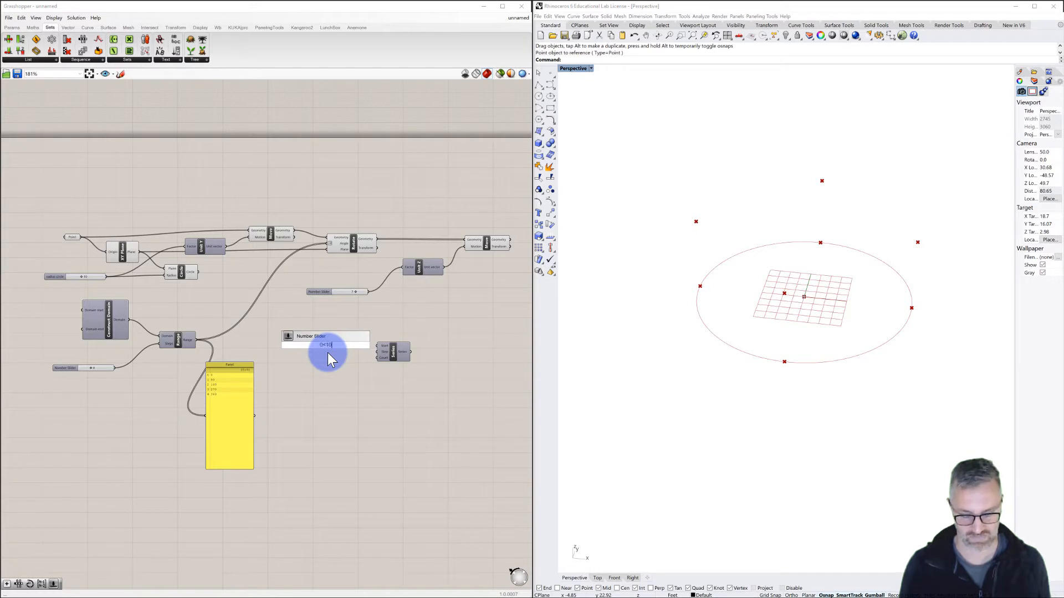
key(Return)
drag(308, 345, 379, 346)
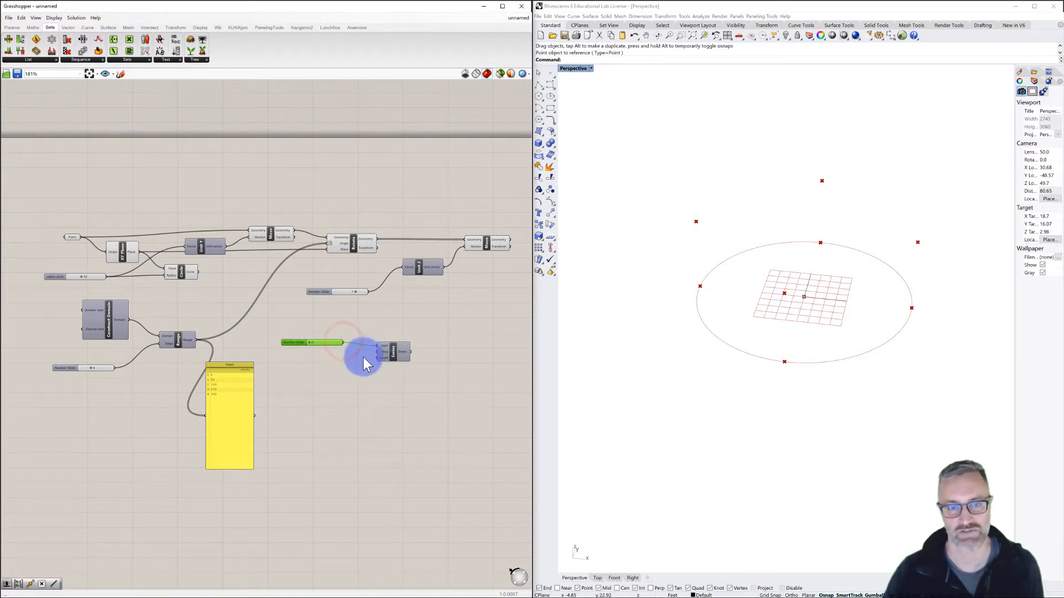
- Add a second number slider with minimum 0 and value 1, and connect it to Series' Step input
click(308, 357)
double_click(308, 356)
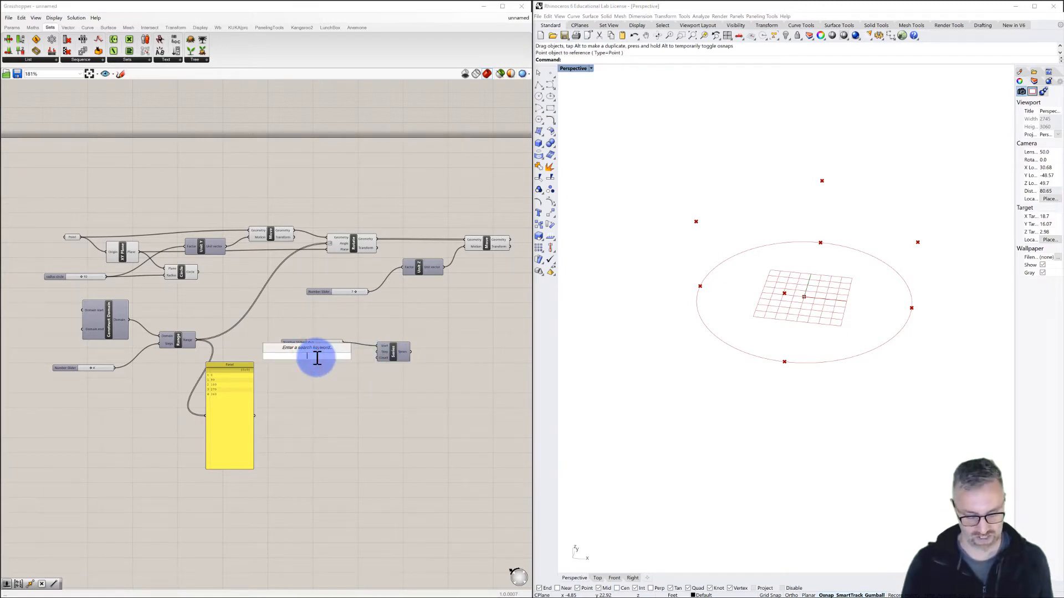
text(l<)
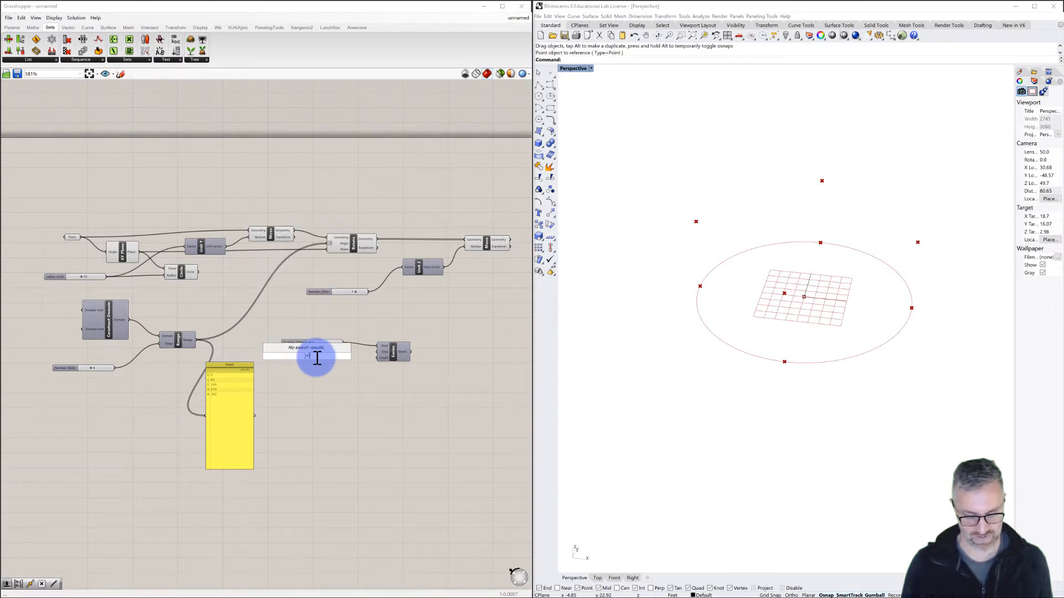
key(BackSpace)
key(BackSpace)
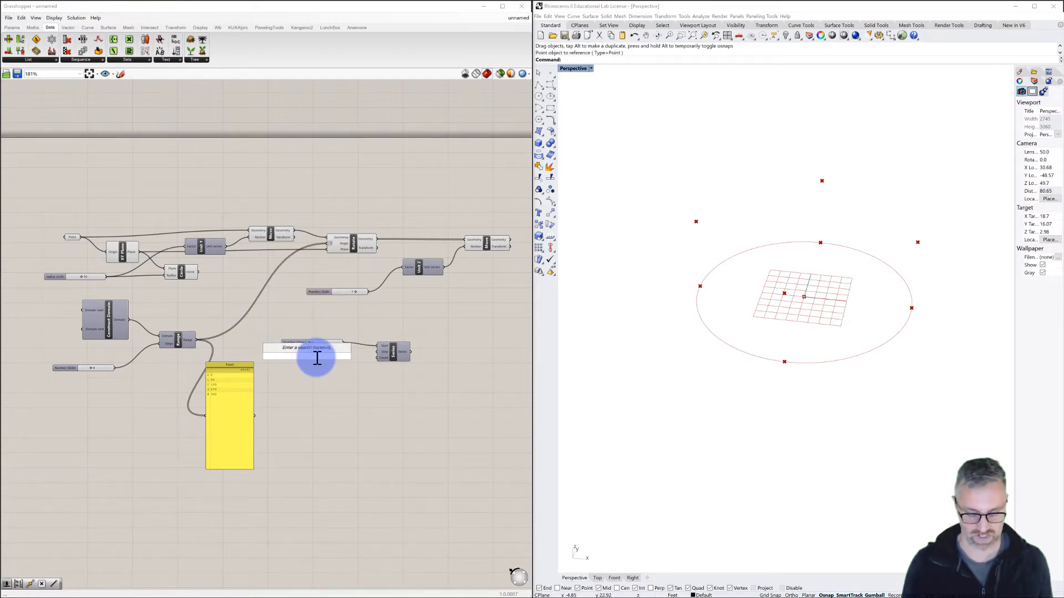
text(0<1<)
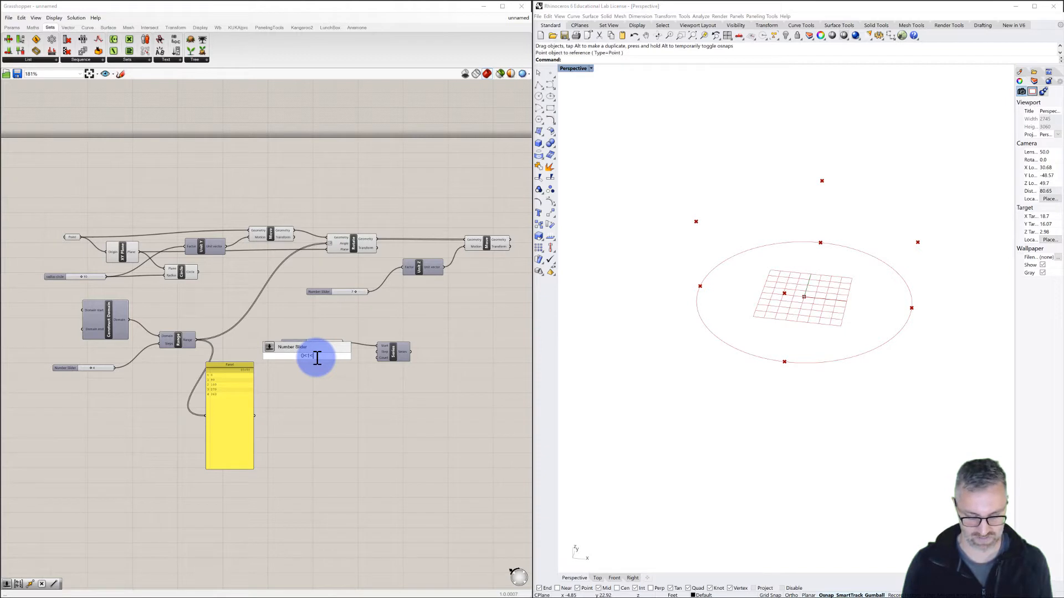
key(Return)
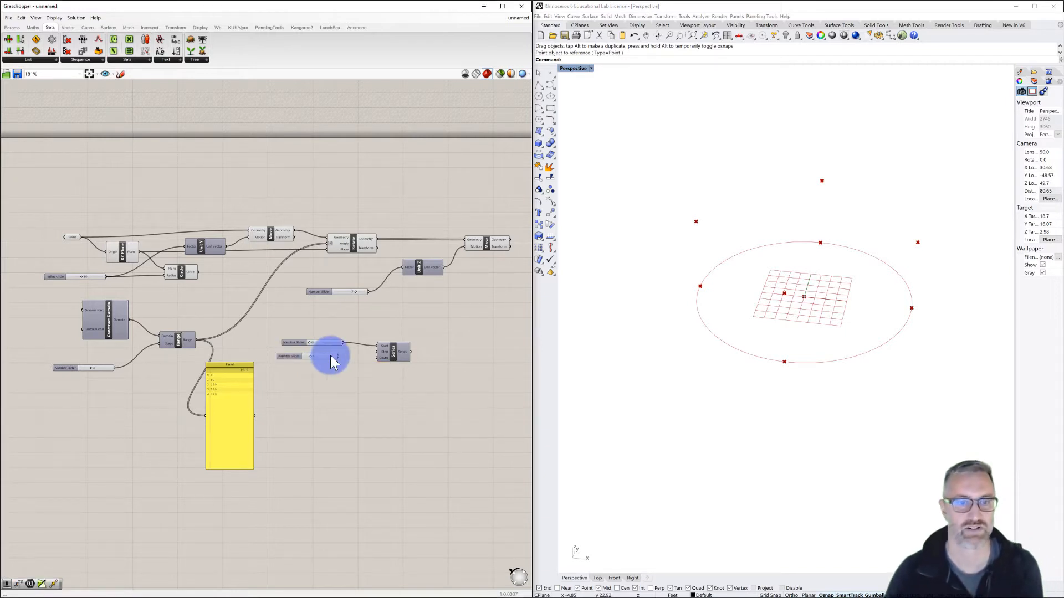
drag(338, 357, 374, 352)
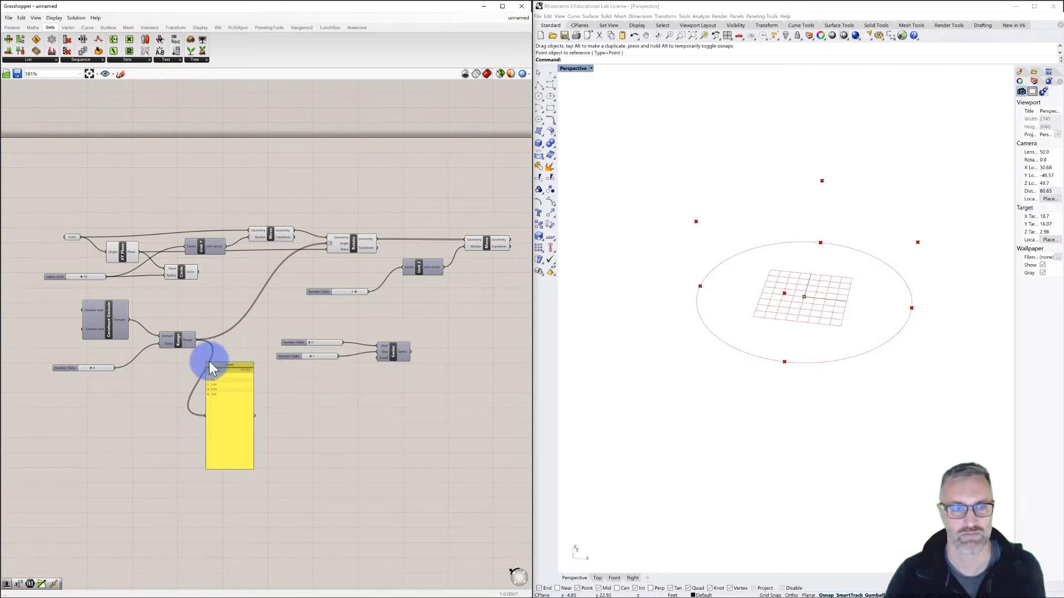
- Connect the slider that drives Range's Steps to Series' Count input, and move Series with its two sliders slightly upward
click(69, 368)
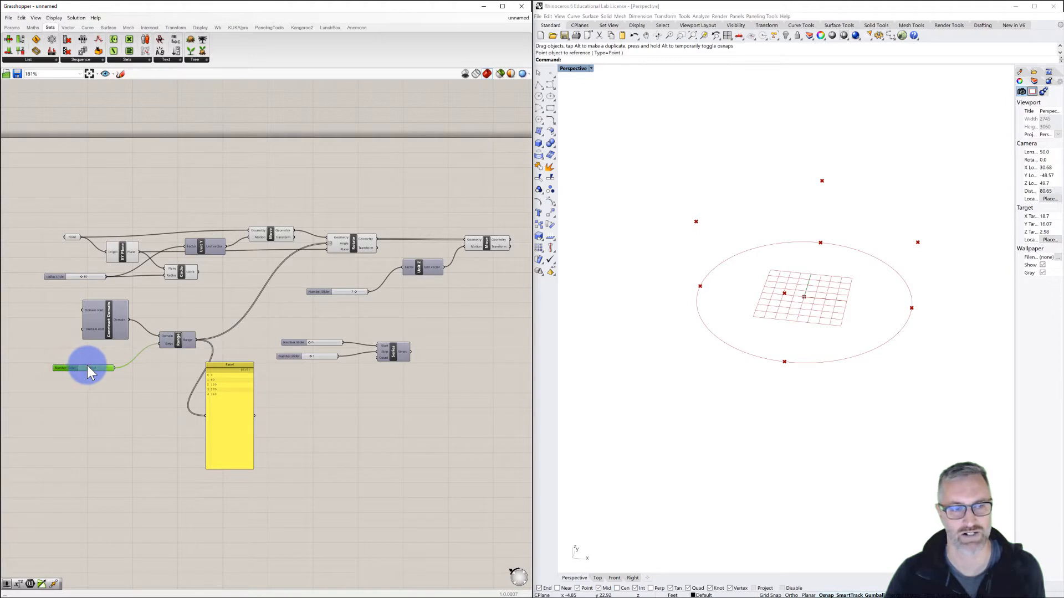
click(183, 337)
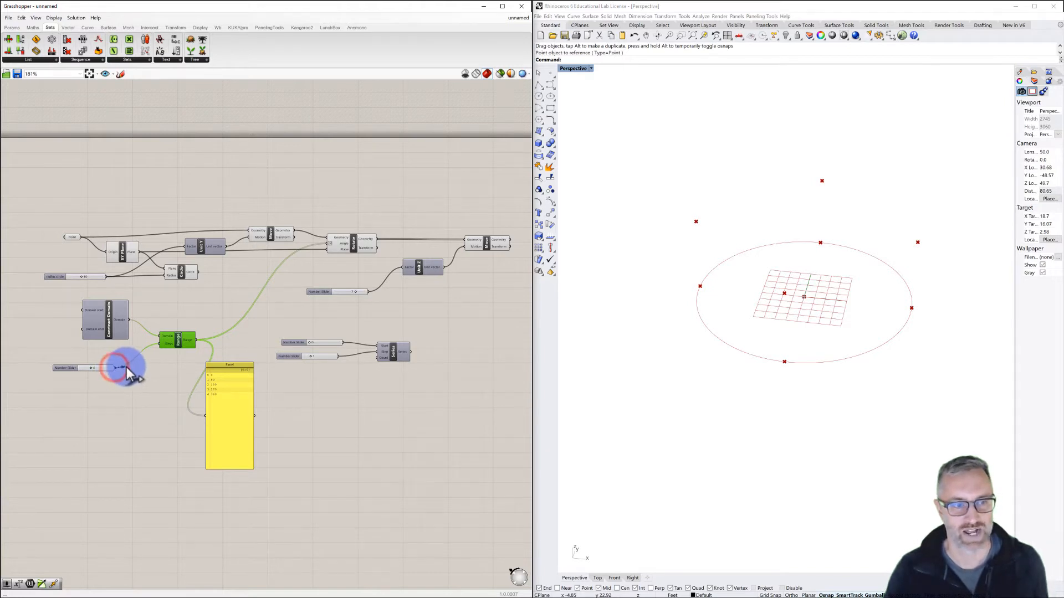
drag(154, 366, 381, 343)
click(303, 370)
drag(313, 328, 294, 342)
- Duplicate the Range Panel below Series and connect Series' output to it to list the generated values
click(233, 366)
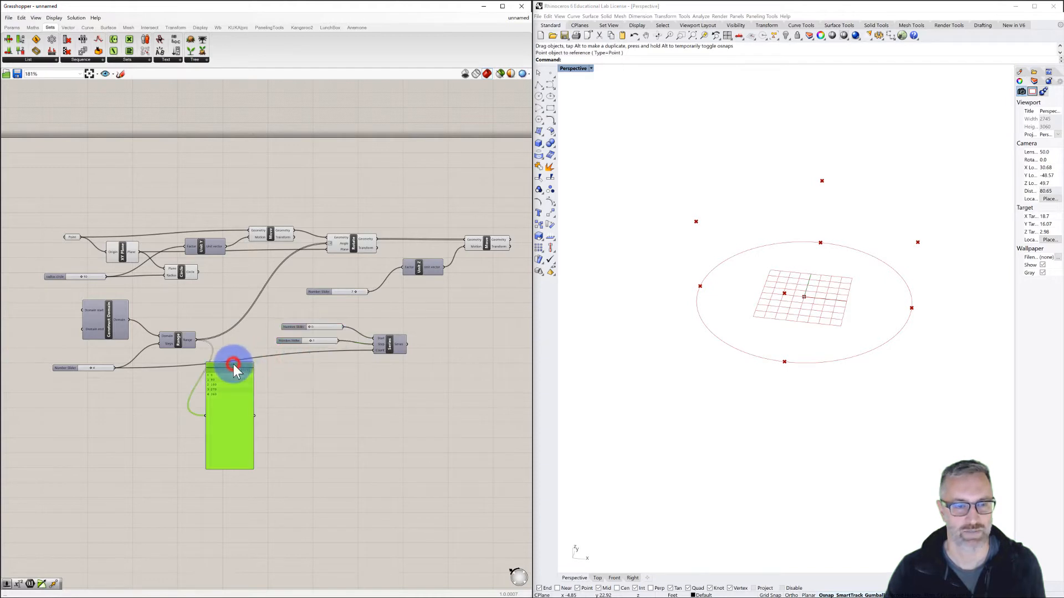
drag(235, 365, 430, 481)
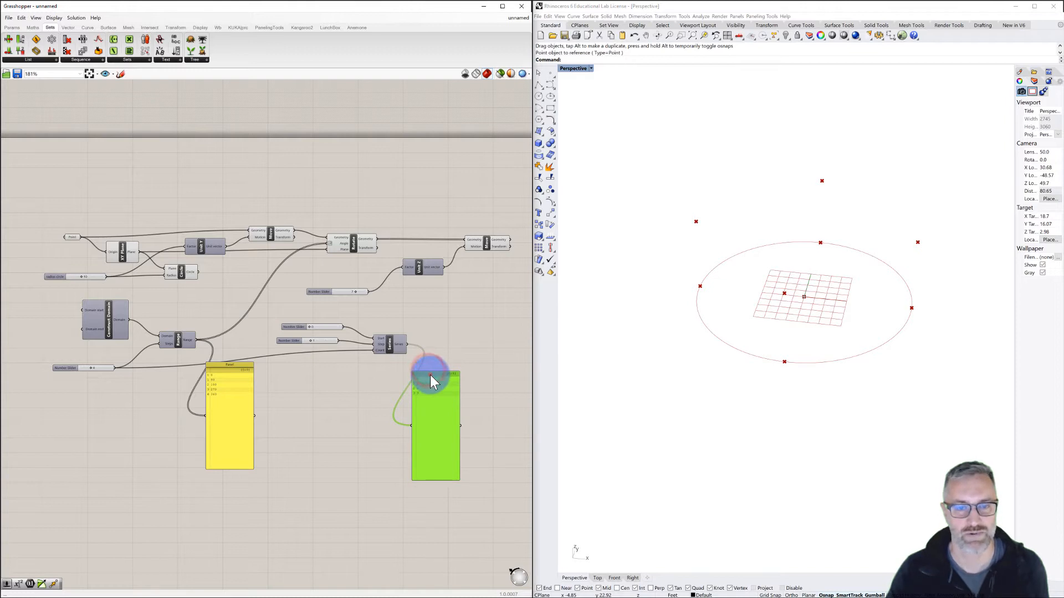
drag(430, 374, 437, 374)
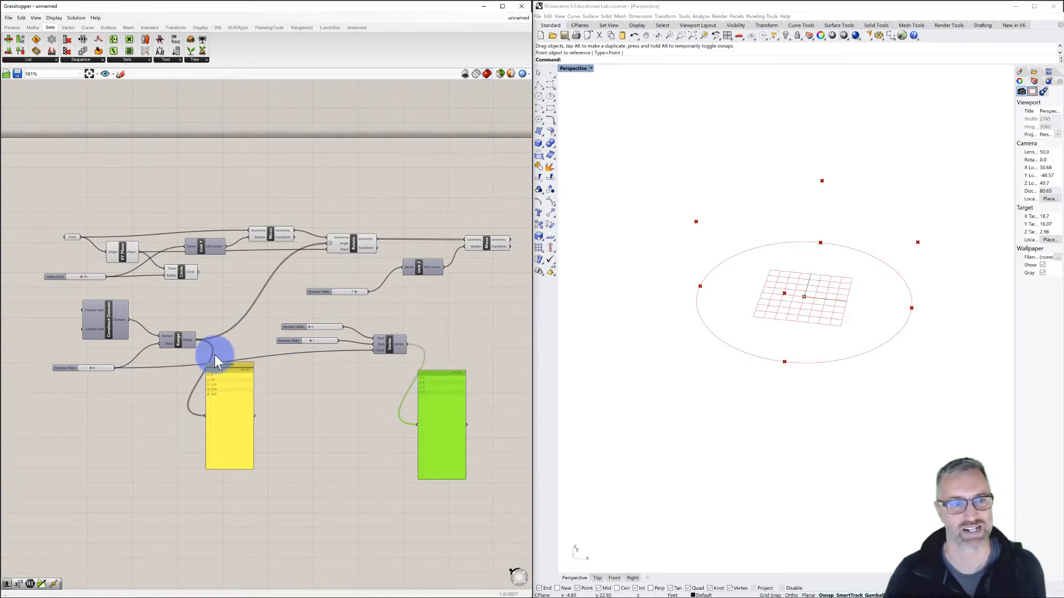
click(183, 337)
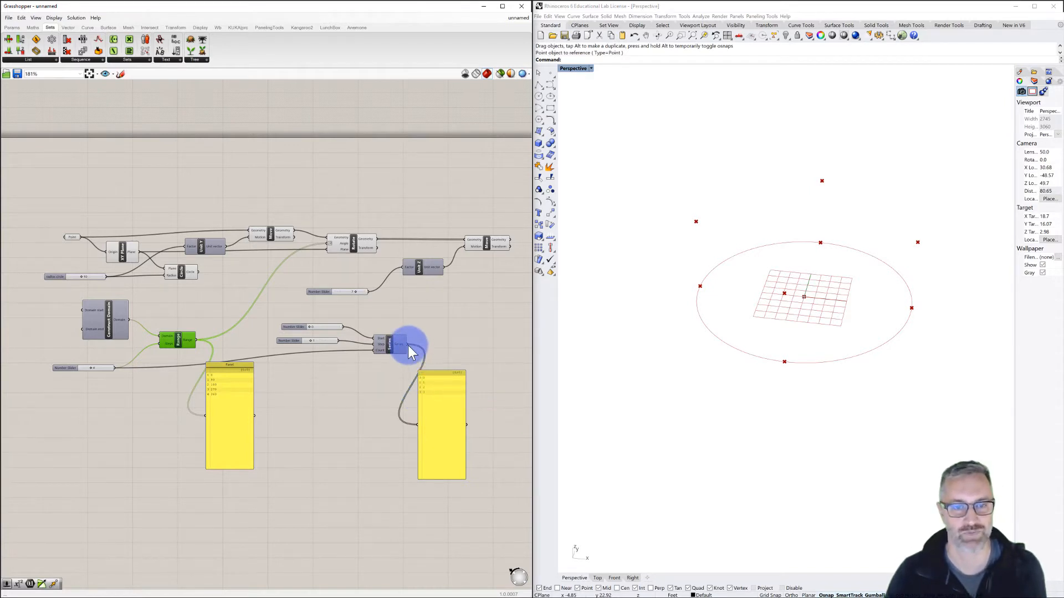
- Connect Series' output to Unit Z's Factor input and delete the number slider it replaces
drag(413, 317, 403, 267)
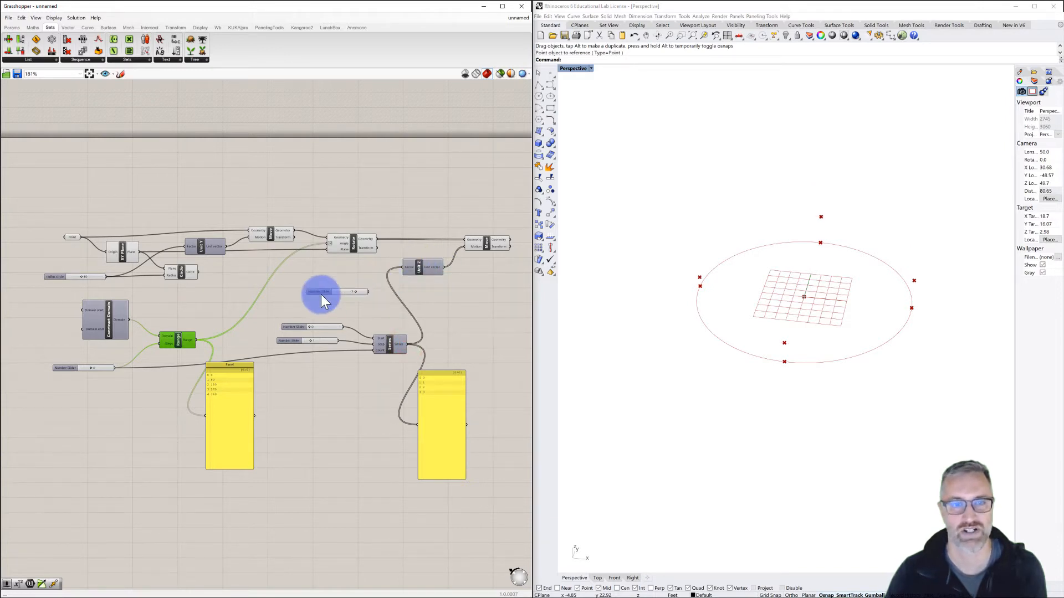
drag(320, 294, 309, 292)
key(Delete)
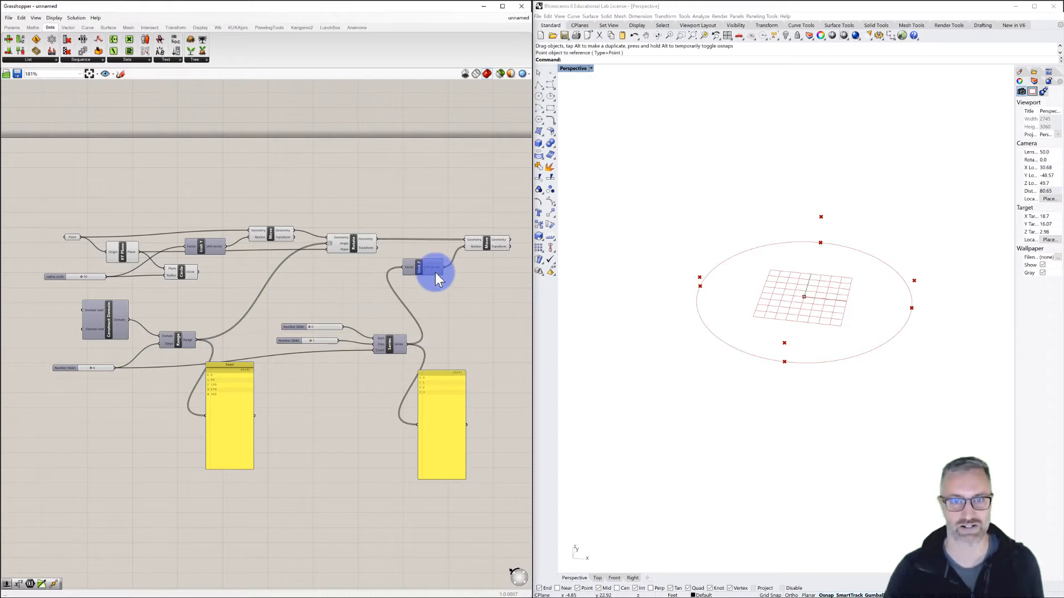
right_drag(726, 290, 701, 322)
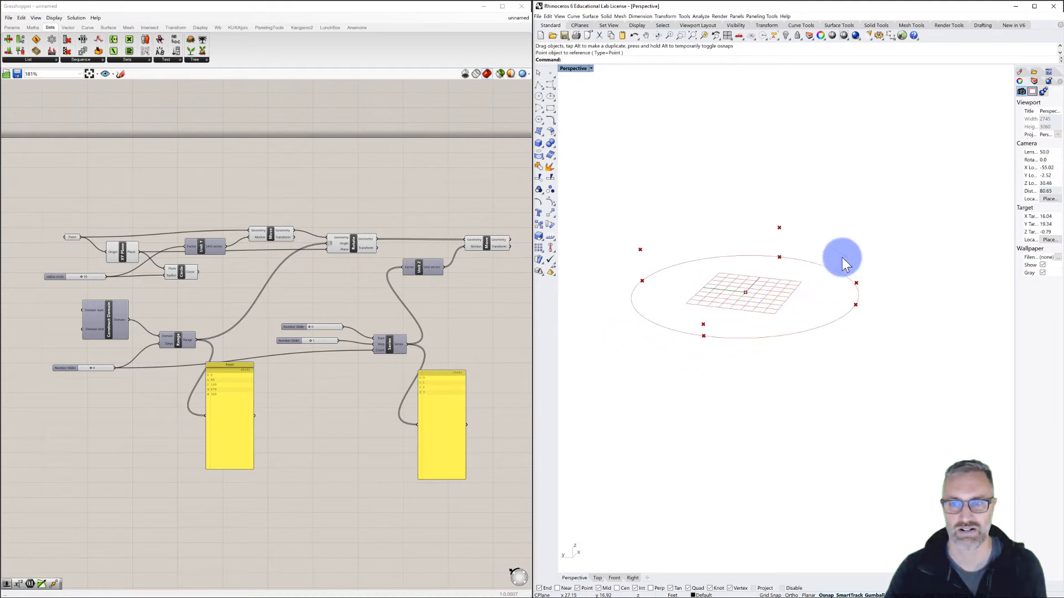
- Add an Interpolate component after the last Move and connect that Move's Geometry output to its Vertices input
right_drag(493, 295, 397, 271)
click(456, 219)
double_click(456, 219)
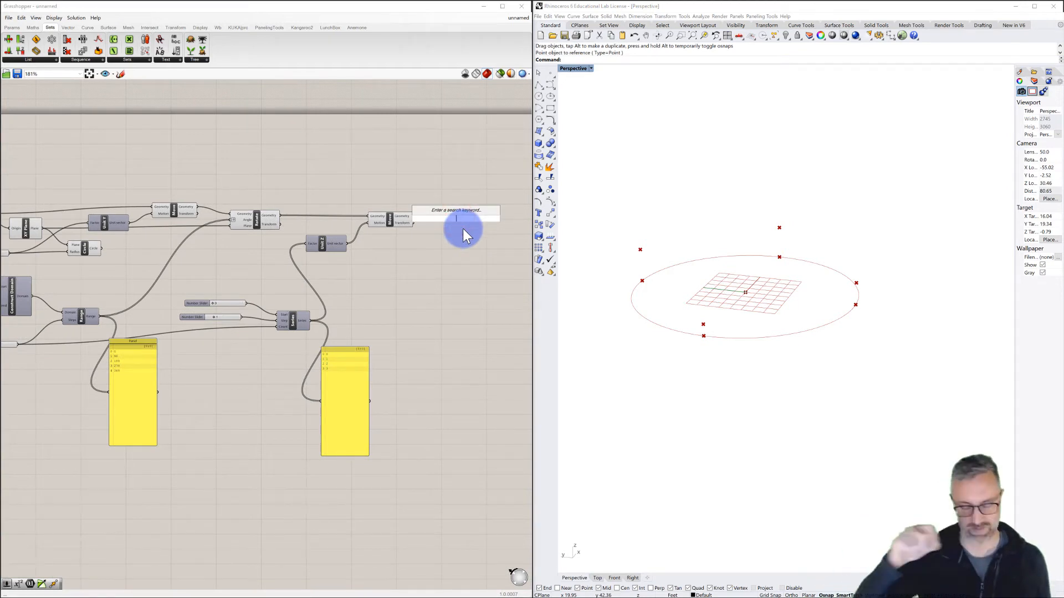
text(inter)
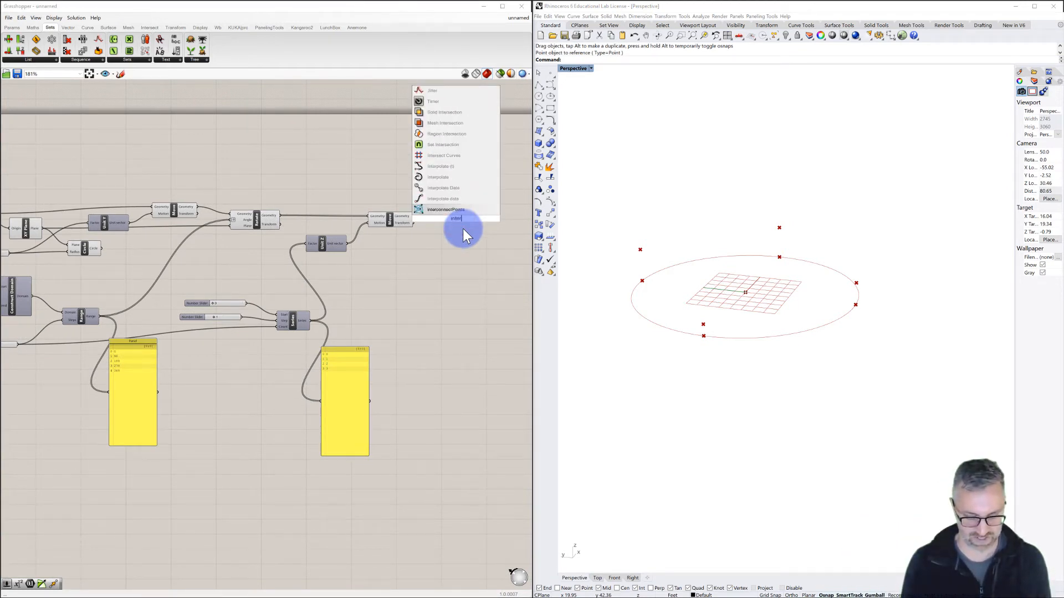
click(441, 176)
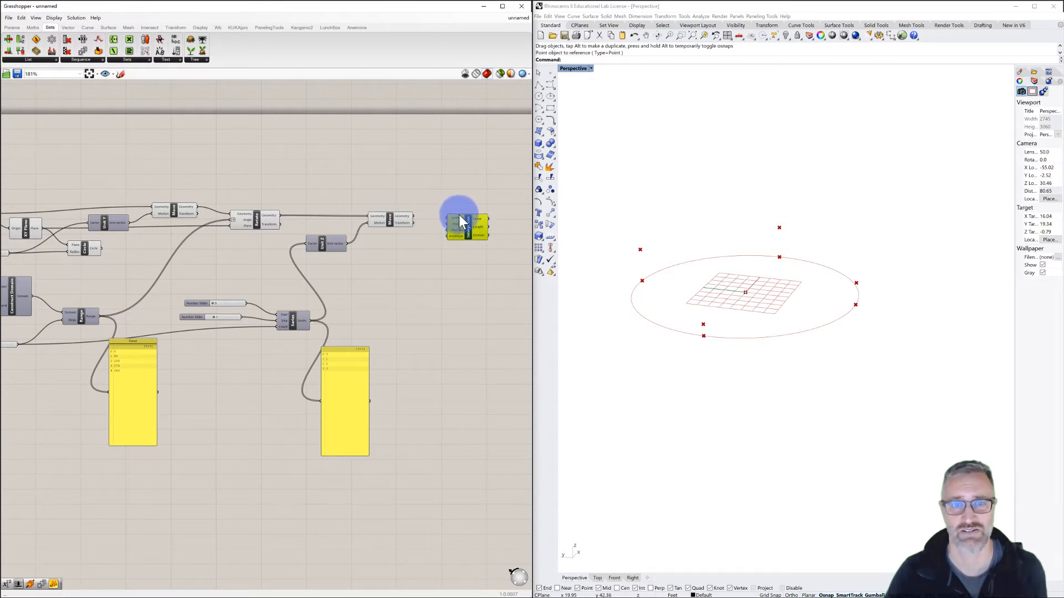
drag(413, 216, 446, 216)
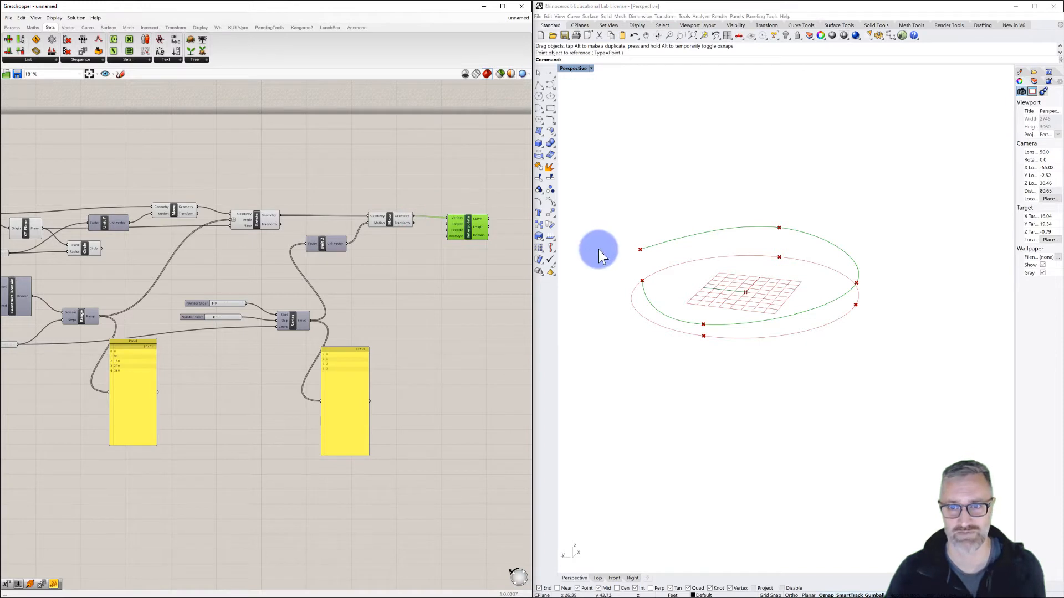
- Examine the interpolated curve's start and end from several sides and compare it with the Range and Series components that drive it
right_drag(693, 340, 649, 335)
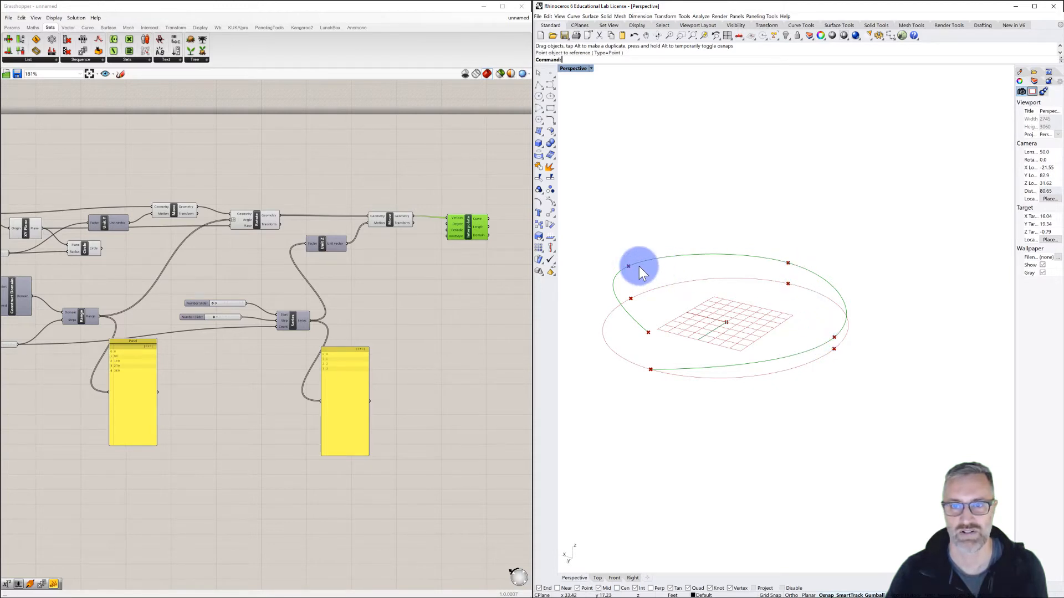
right_drag(639, 266, 779, 266)
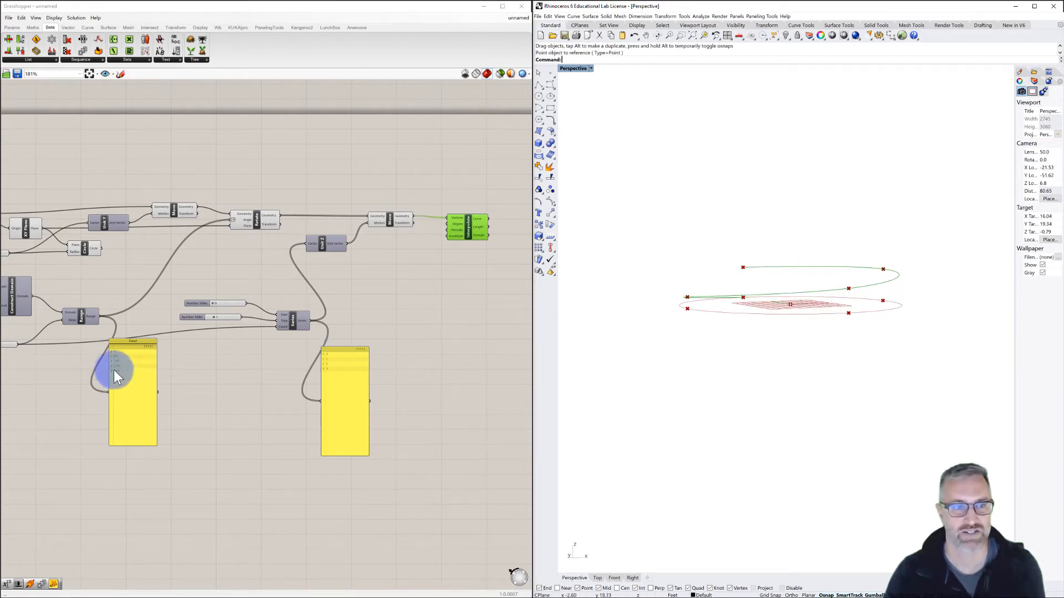
click(84, 316)
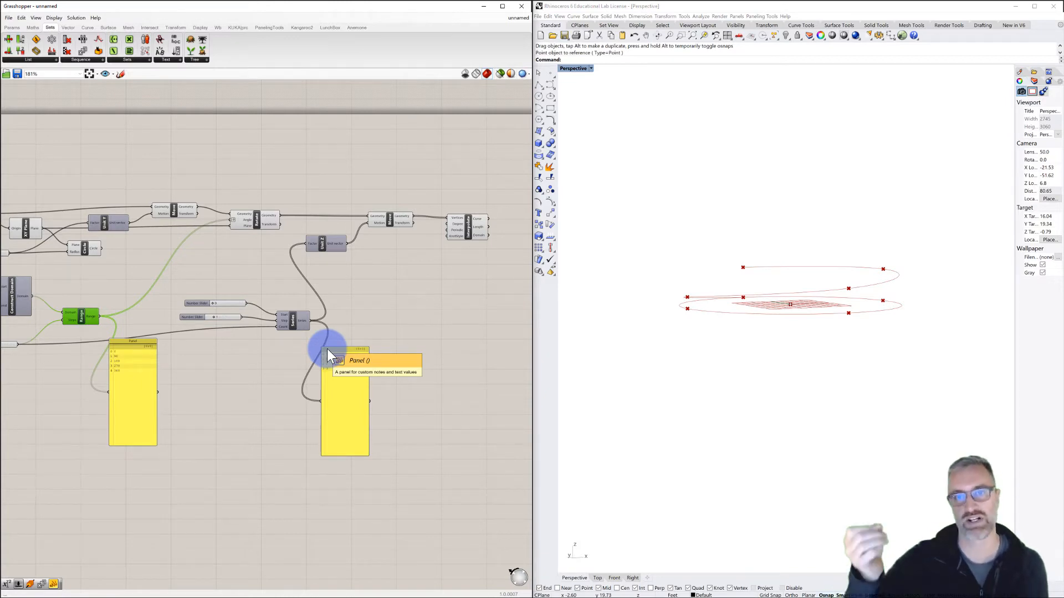
click(296, 323)
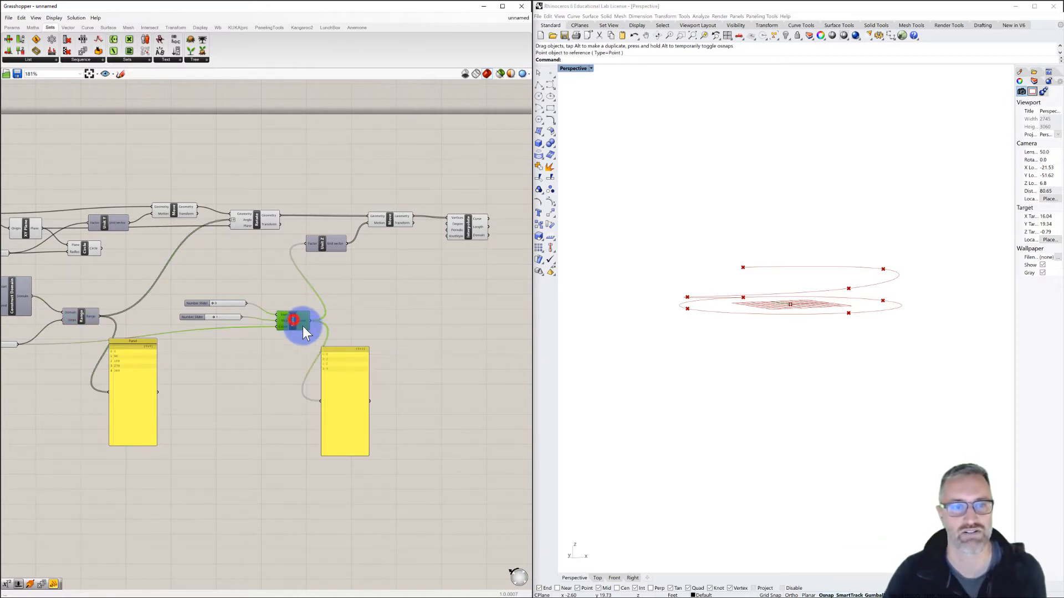
drag(764, 275, 881, 268)
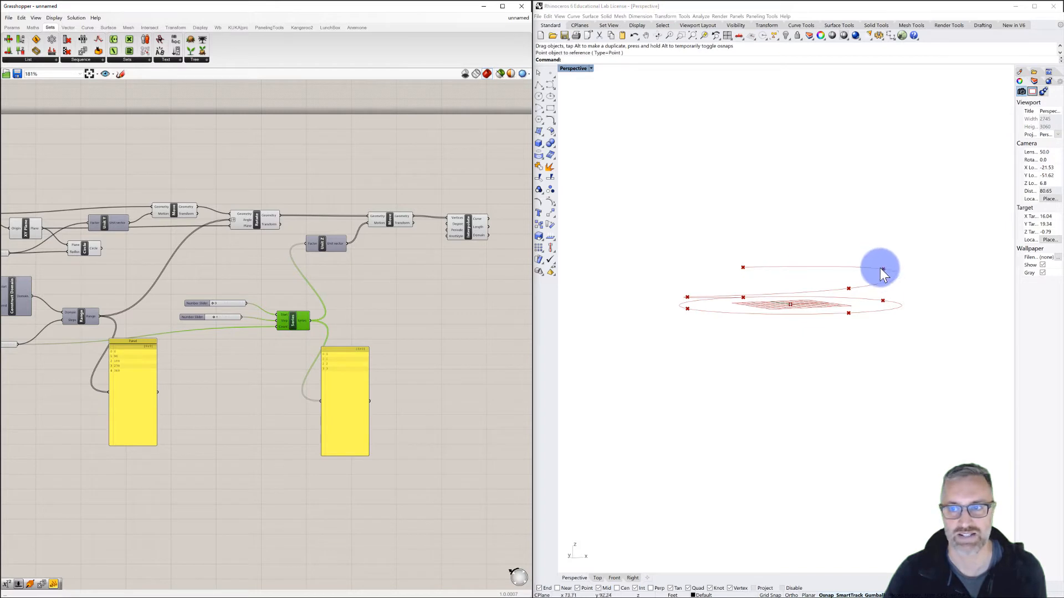
right_drag(877, 271, 824, 279)
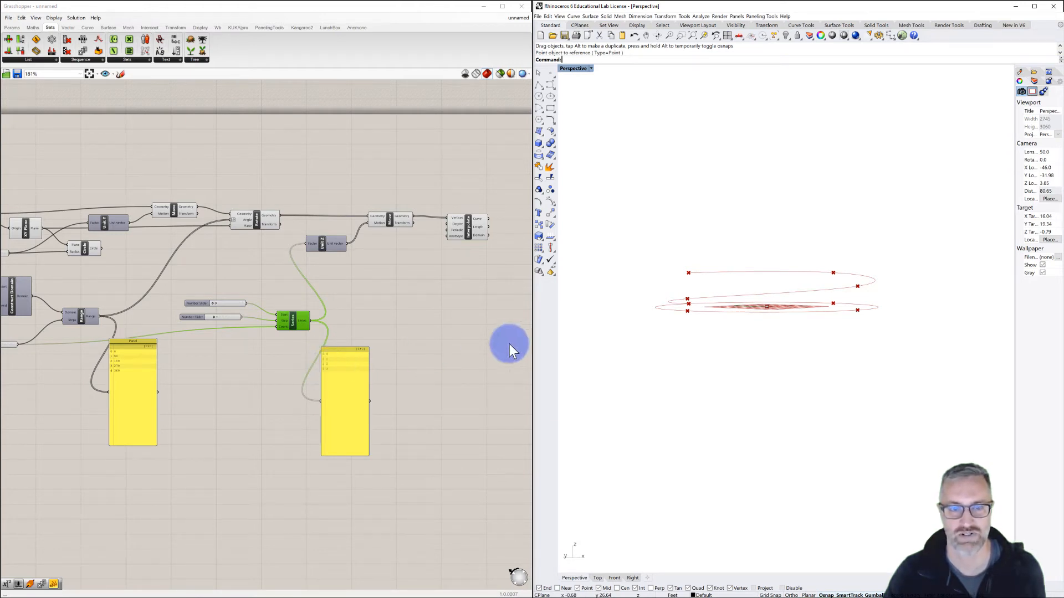
mouse_move(653, 314)
right_down()
mouse_move(696, 316)
mouse_move(637, 325)
right_up()
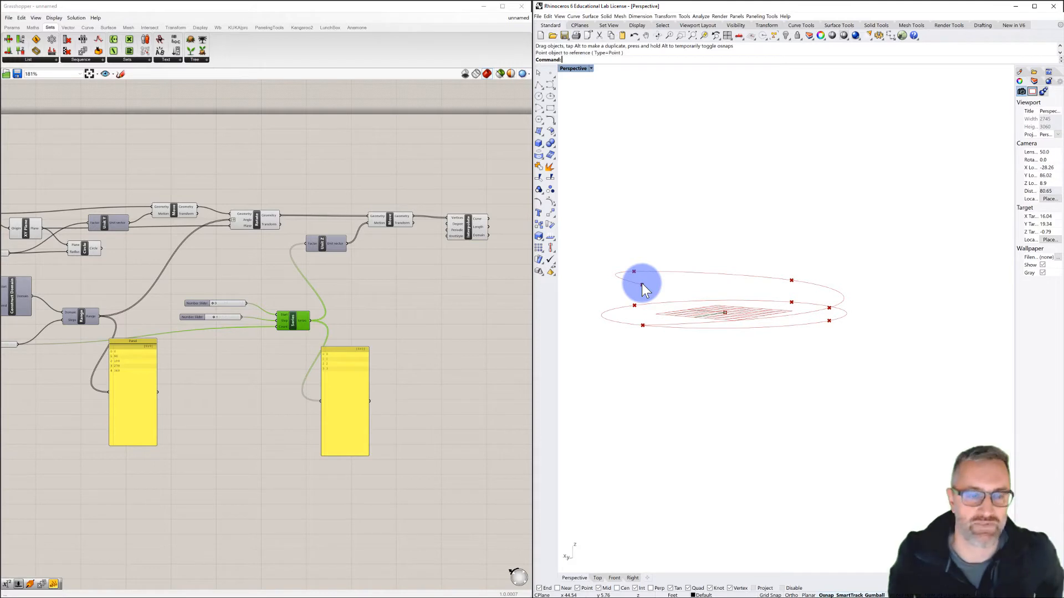
- Add an Addition component below Series' sliders and connect the slider that drives Range's Steps to its A input
right_drag(279, 363, 382, 338)
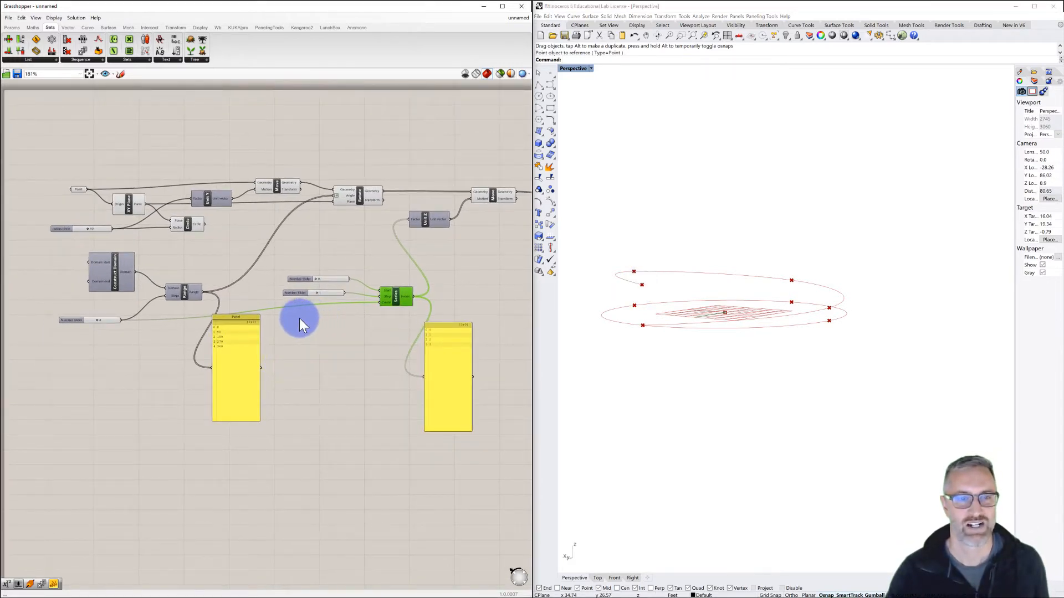
double_click(298, 318)
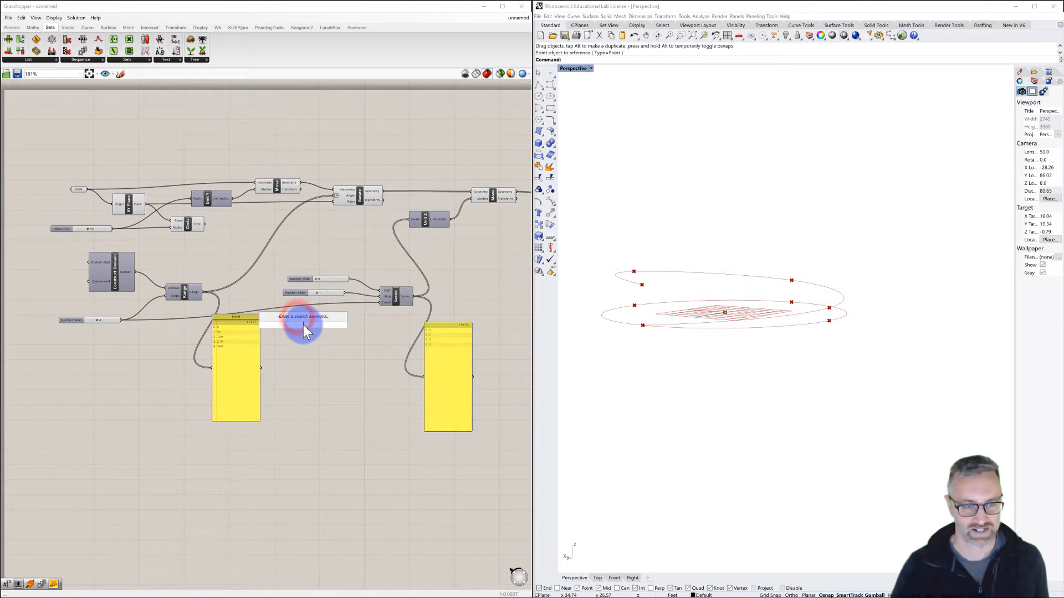
text(addition)
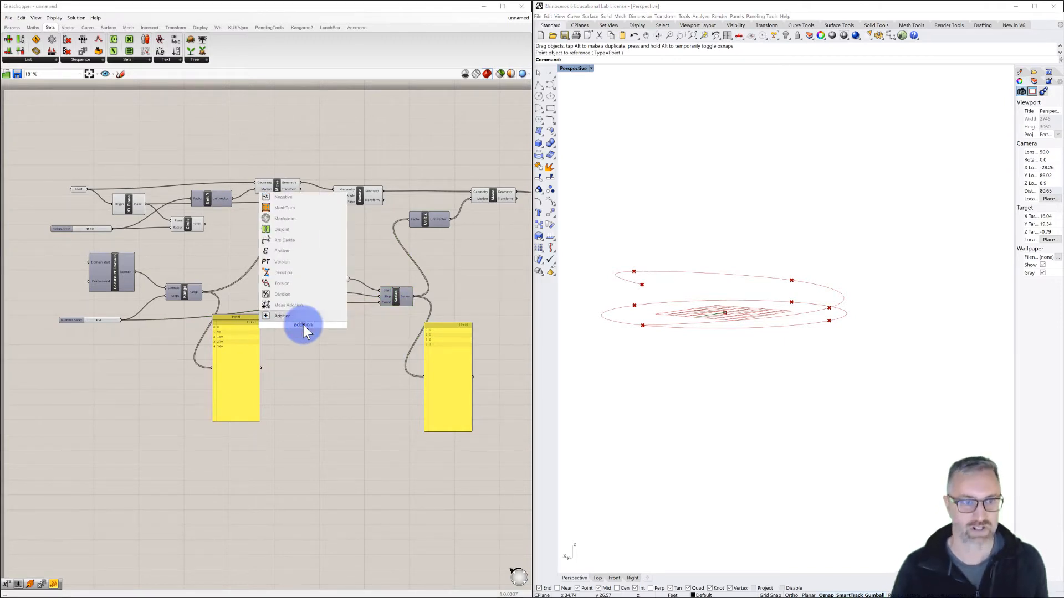
click(282, 315)
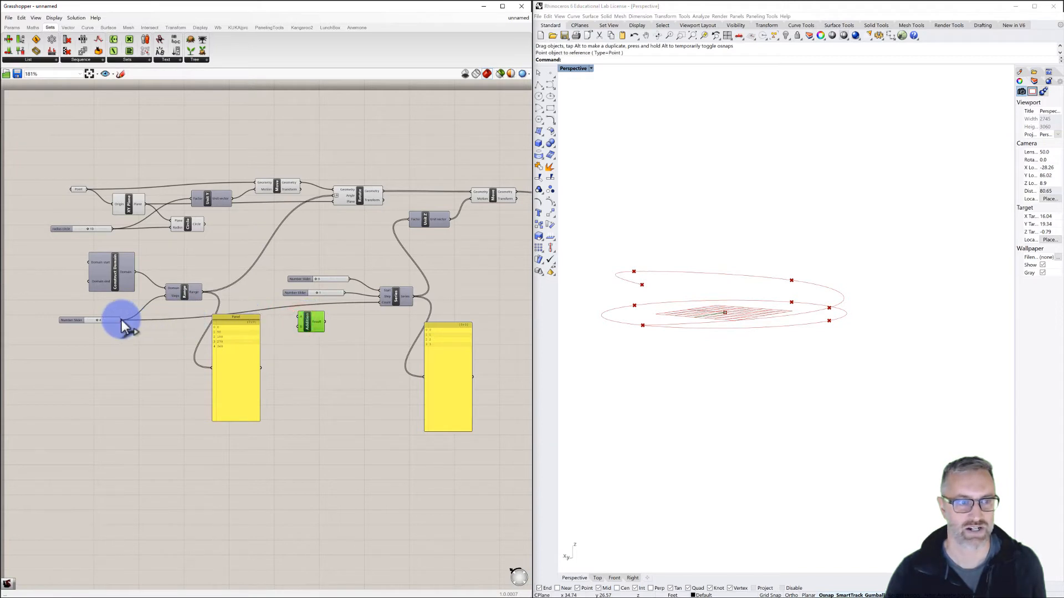
drag(122, 321, 298, 317)
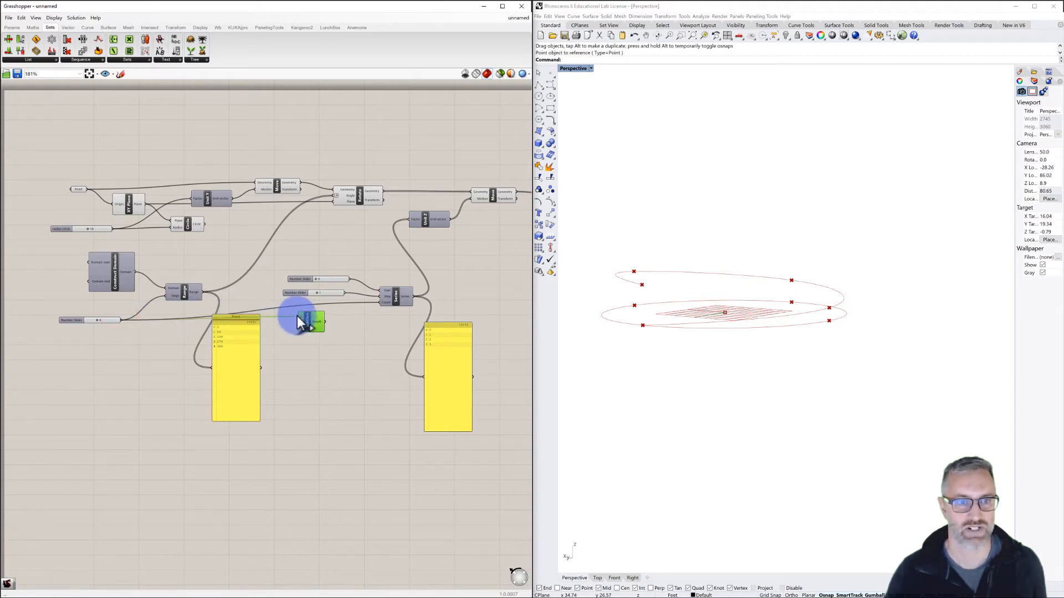
- Set Addition's B input to raise the slider's count by one, and connect its Result to Series' Count input
right_click(301, 327)
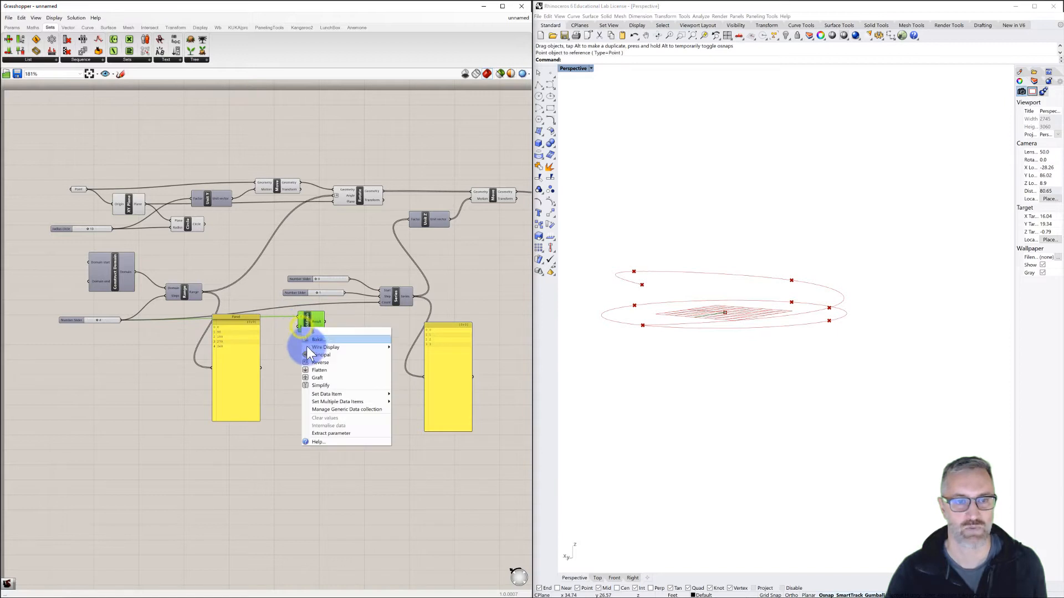
mouse_move(357, 395)
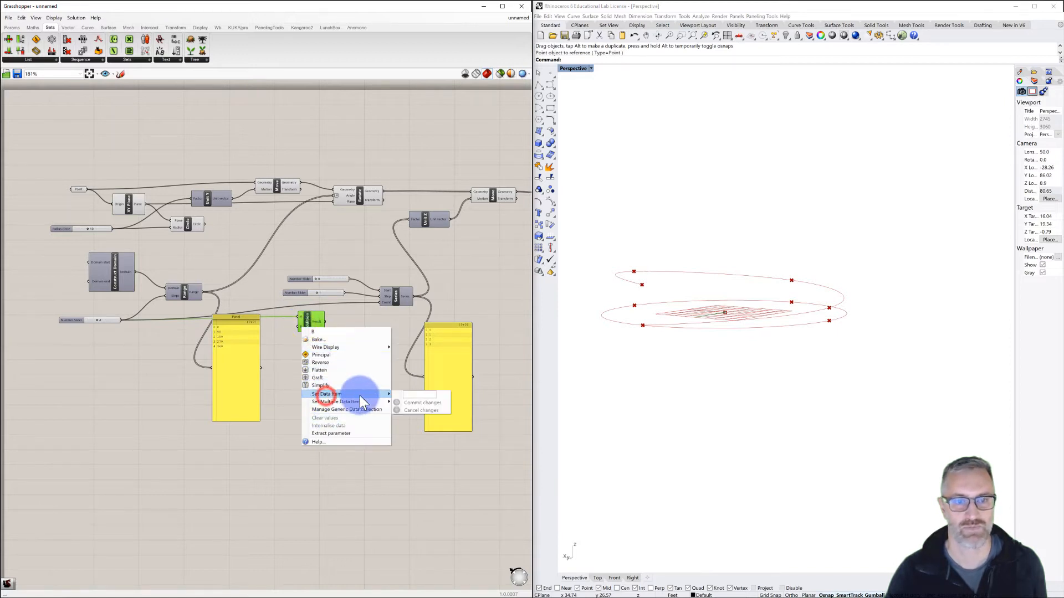
click(407, 392)
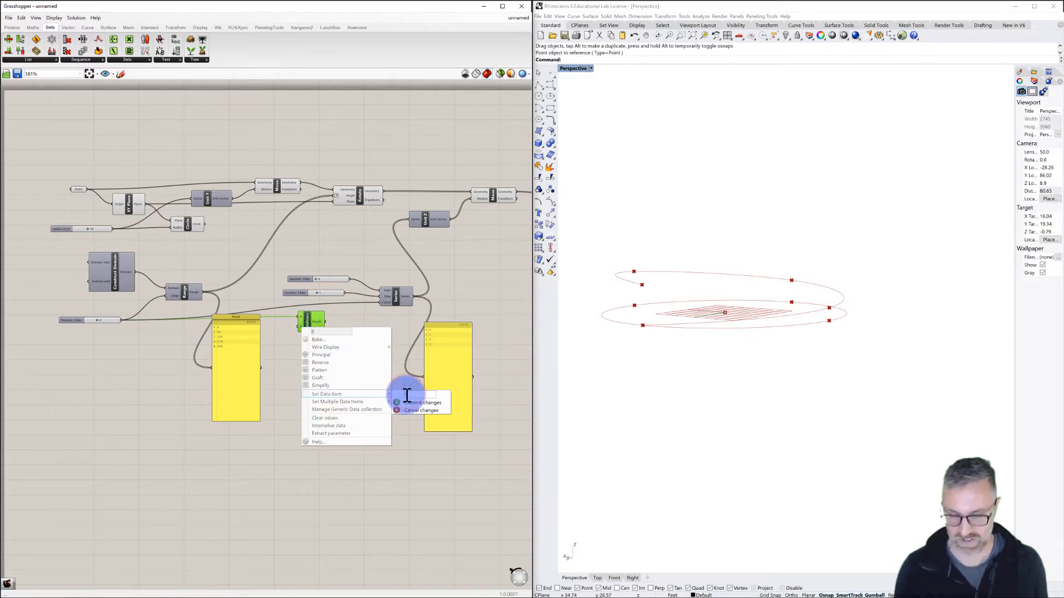
click(411, 403)
drag(324, 322, 381, 301)
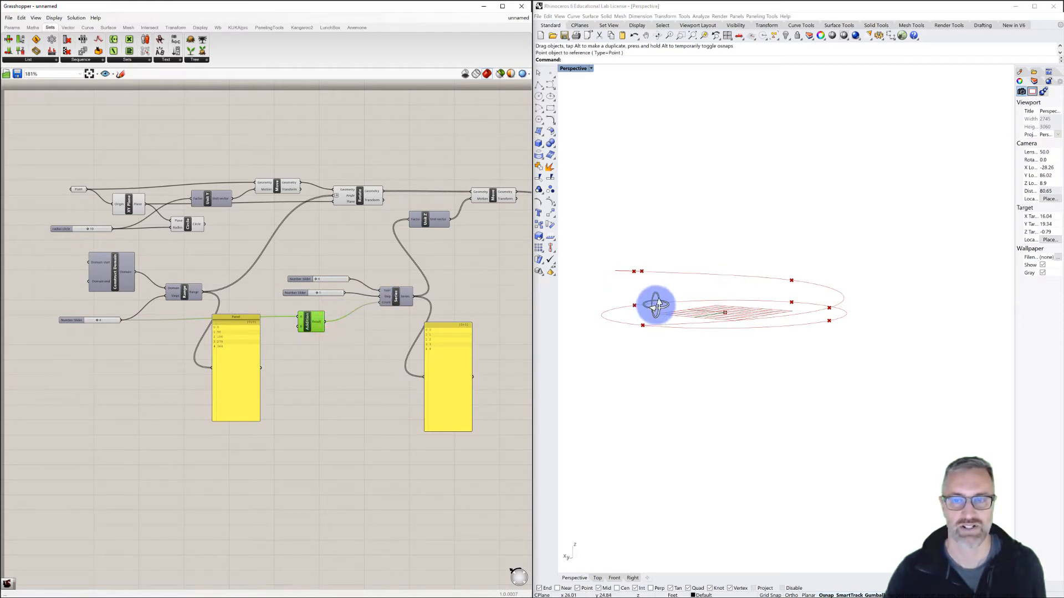
- Set the number slider that drives Range's Steps and Addition to 8
right_drag(656, 305, 684, 306)
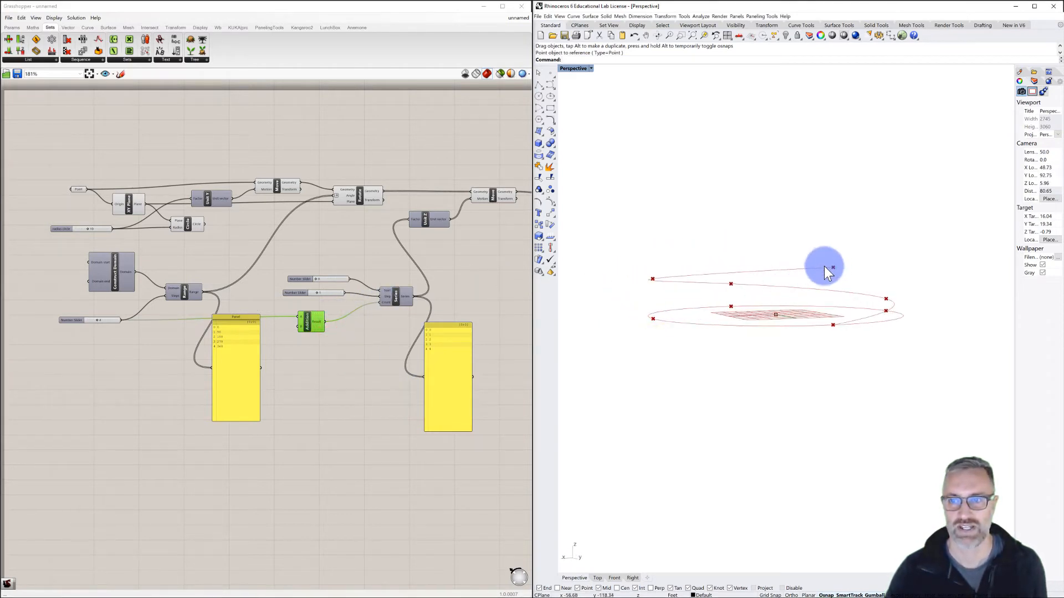
right_drag(835, 264, 750, 236)
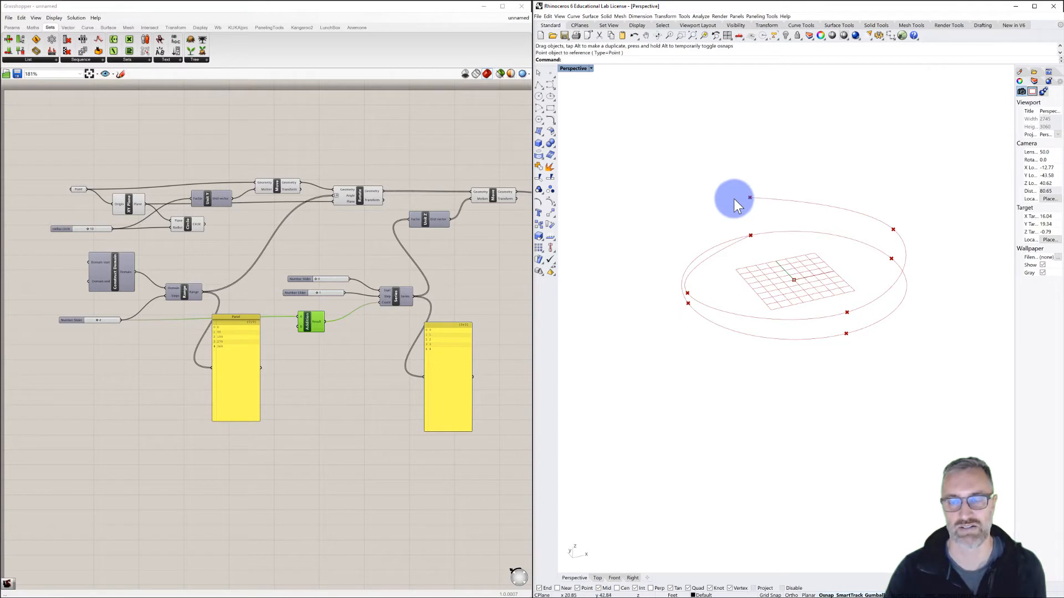
right_drag(459, 302, 436, 297)
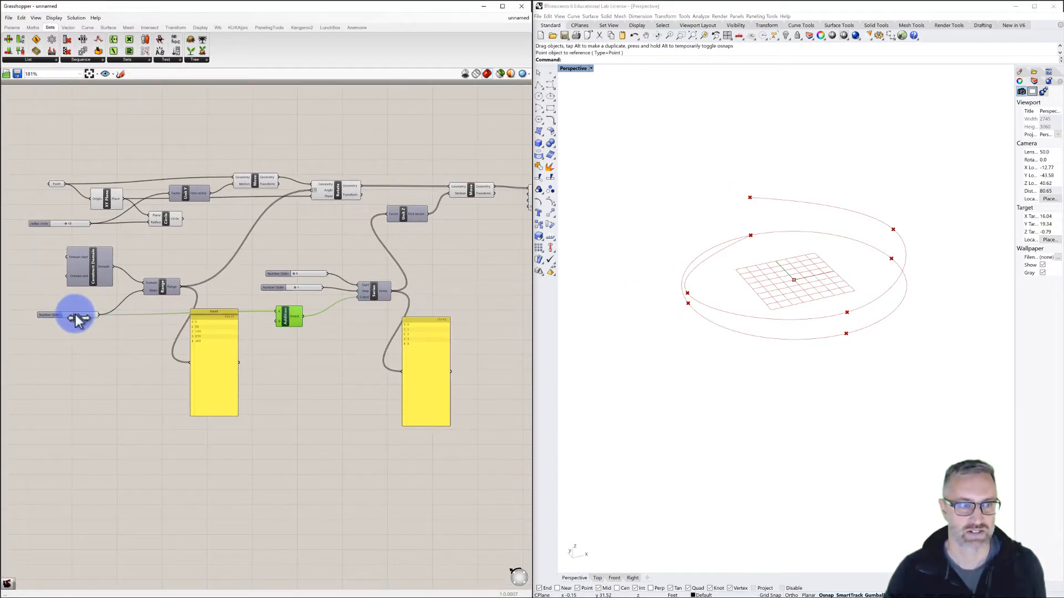
mouse_move(75, 314)
mouse_down()
mouse_move(114, 317)
mouse_move(86, 315)
mouse_up()
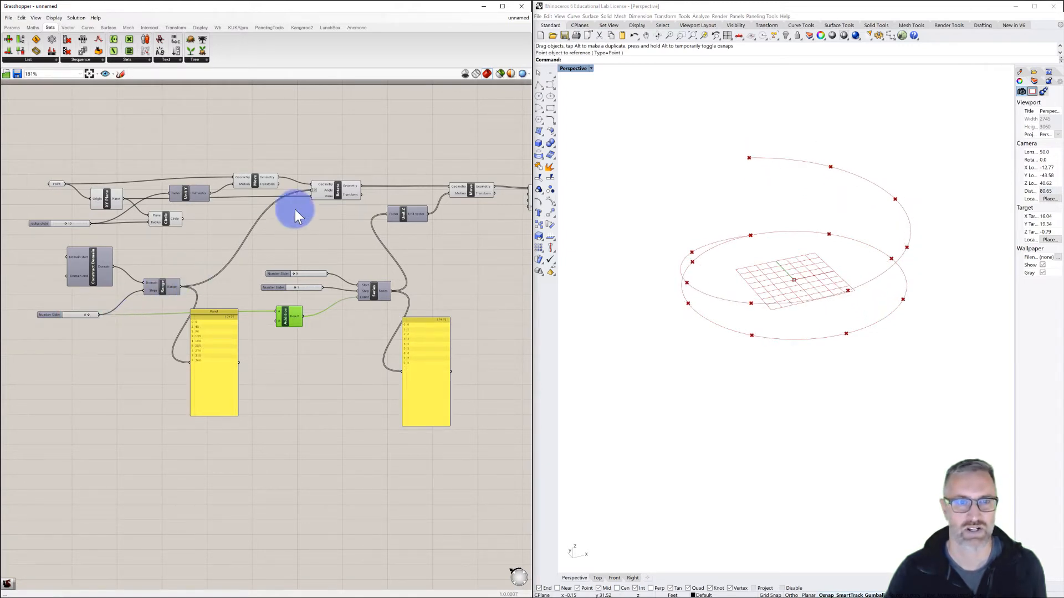
- Turn off the preview of the Rotate component and of the first Move, and select the last Move to check its points
right_click(336, 191)
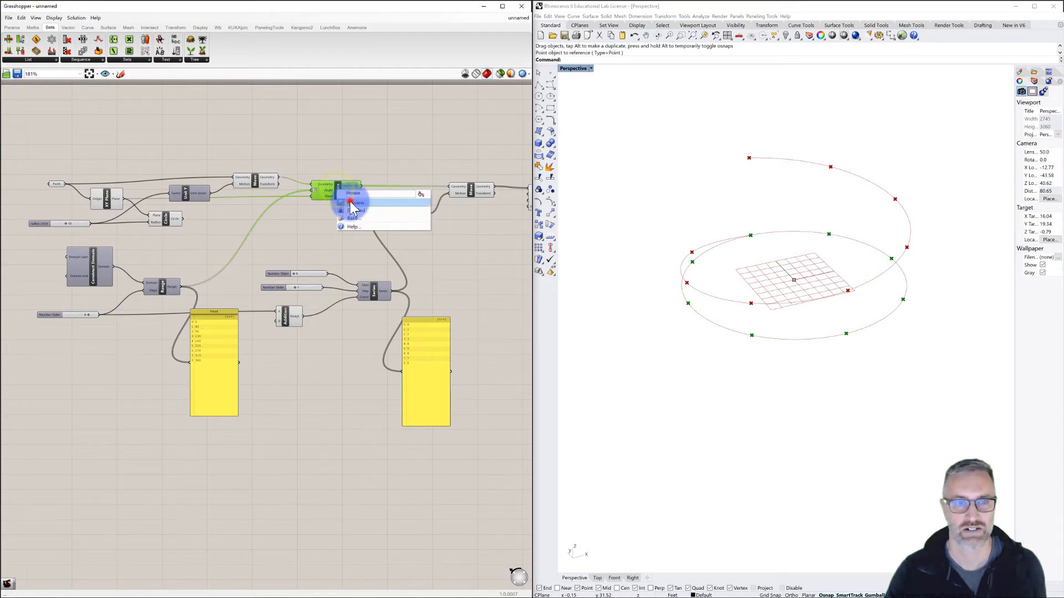
click(352, 206)
click(254, 176)
right_click(255, 175)
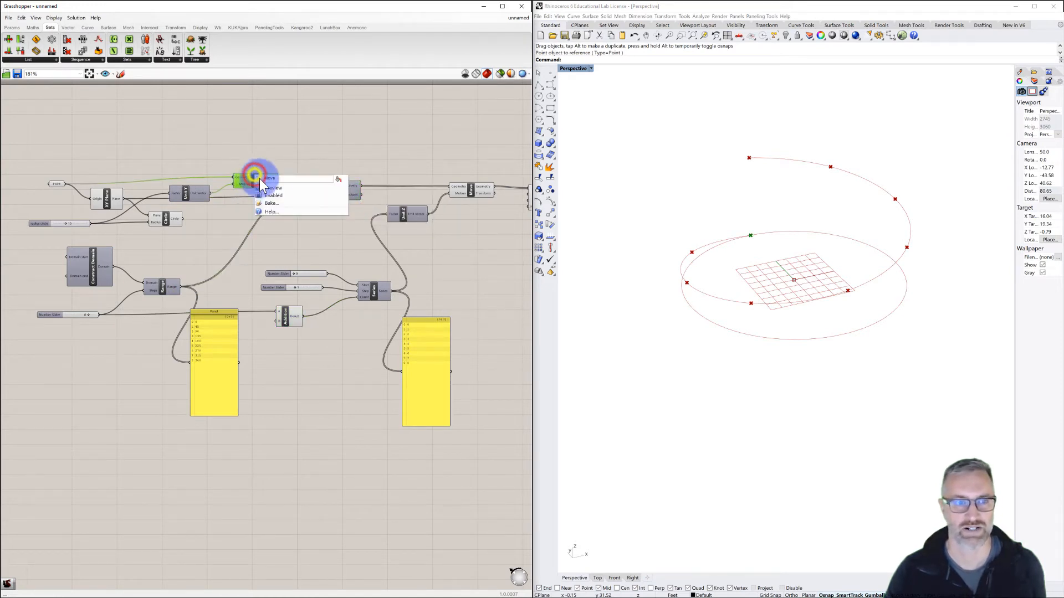
click(273, 188)
click(341, 136)
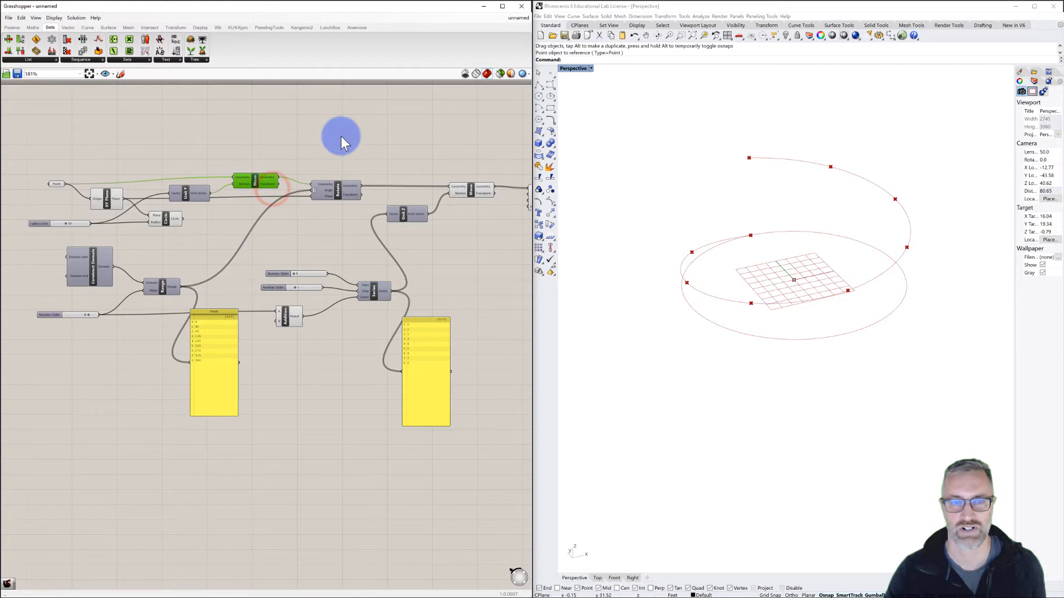
right_drag(434, 176, 415, 171)
click(440, 176)
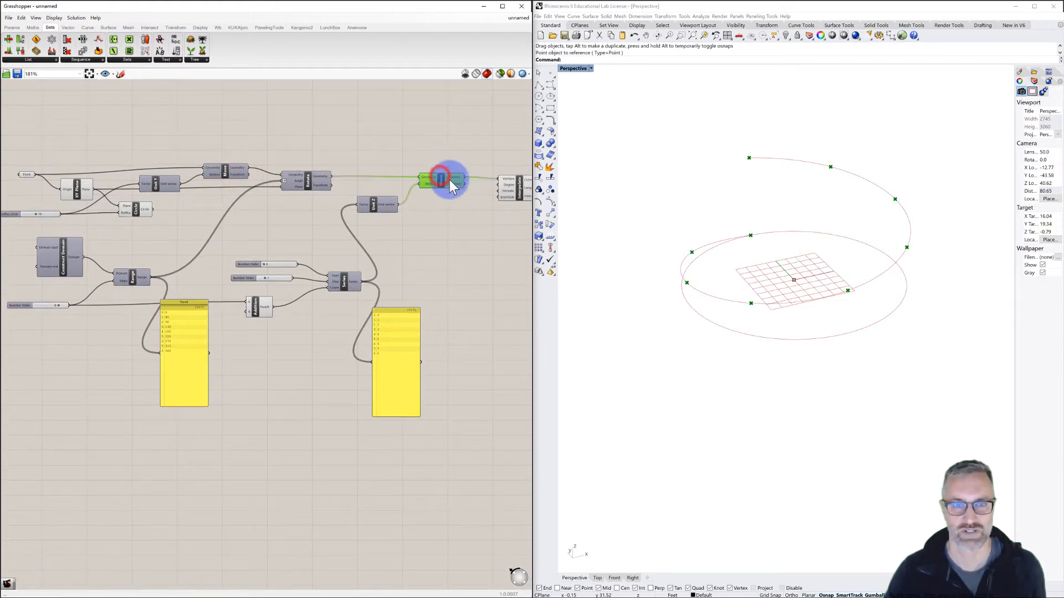
- Set the maximum of the number slider that drives Range's Steps to 100
right_drag(53, 330, 87, 307)
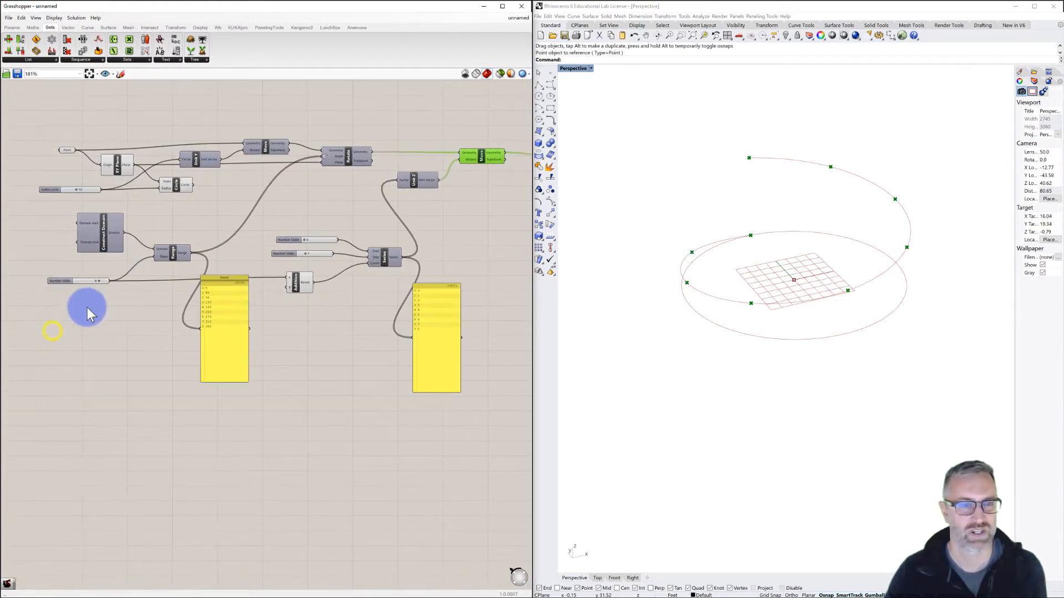
double_click(59, 280)
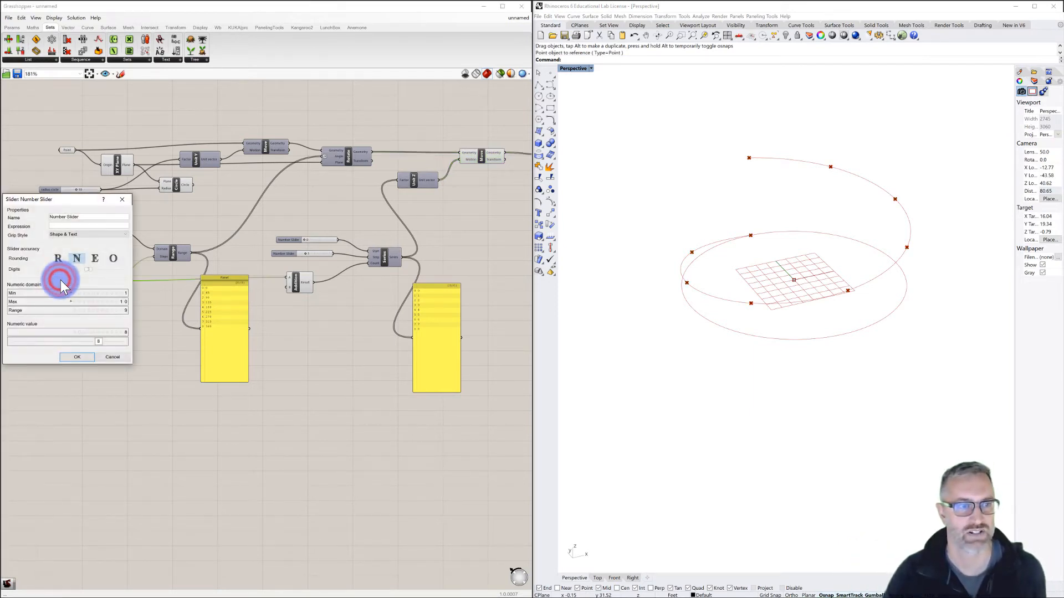
double_click(118, 302)
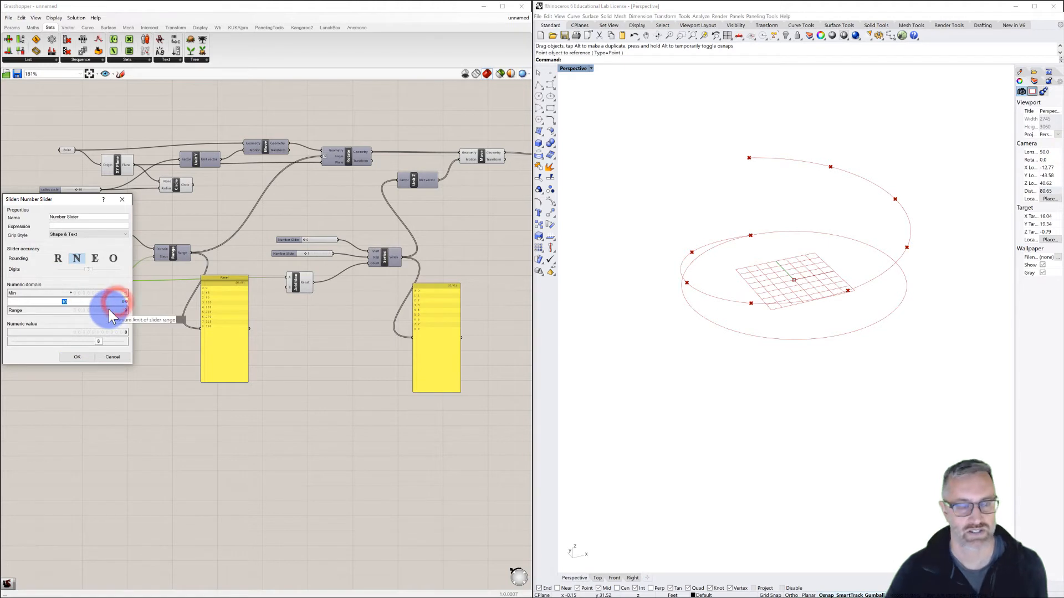
text(100)
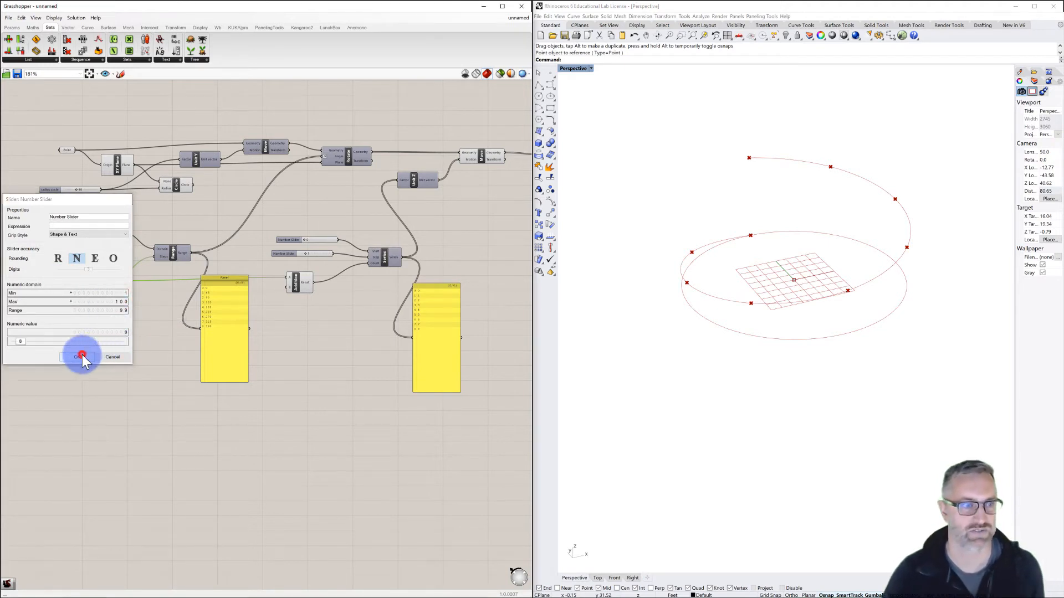
- Accept the edited maximum of the number slider that drives Range's Steps, and set the slider to 47
click(80, 356)
drag(79, 283, 91, 281)
right_drag(676, 313, 713, 359)
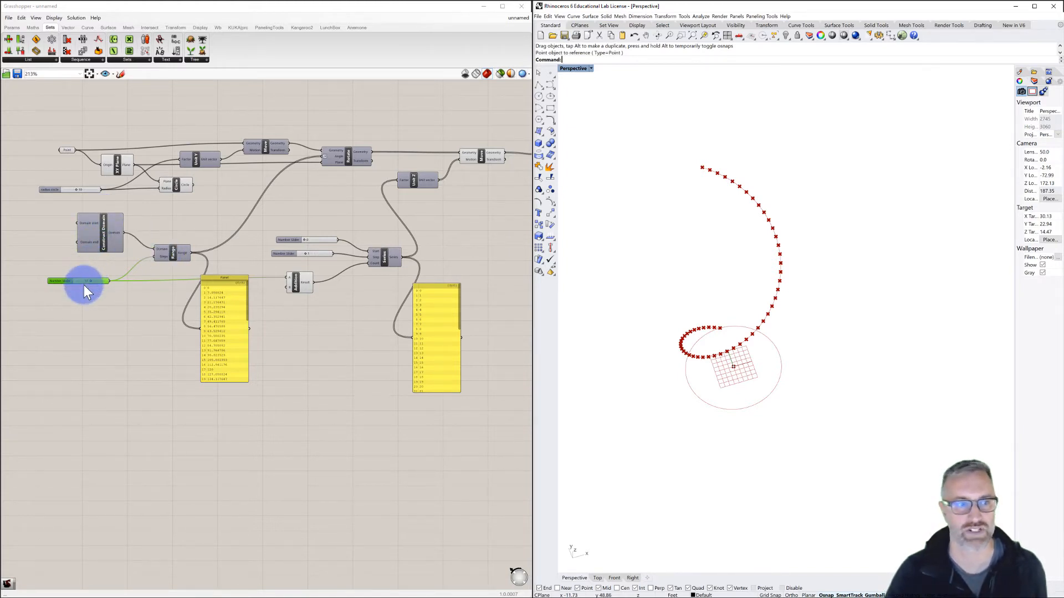
scroll(84, 285, up, 2)
drag(94, 280, 92, 280)
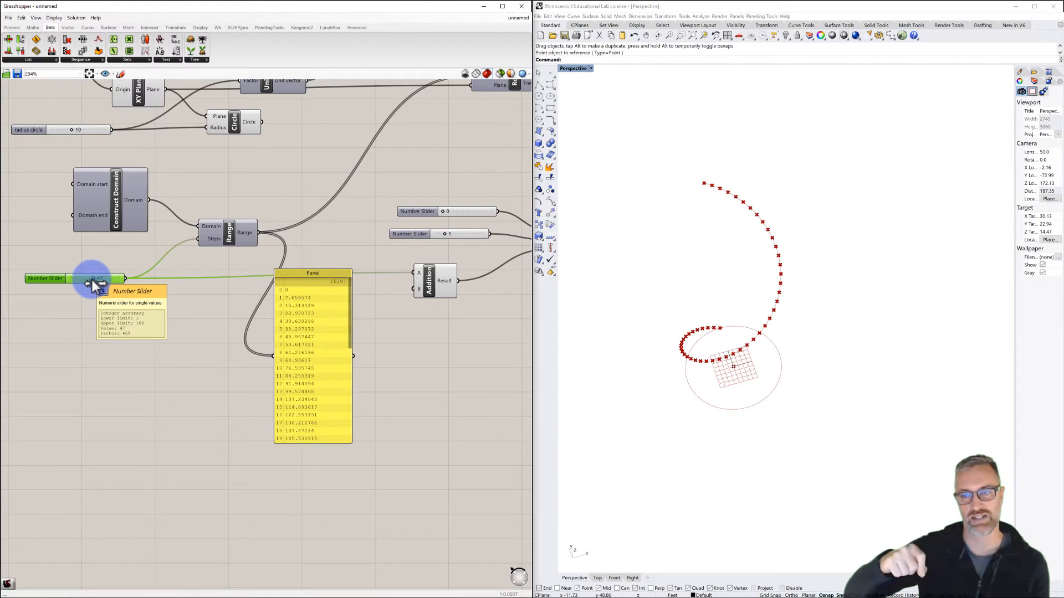
- Set the number slider that drives Range's Steps and Addition to 4, and check the resulting points and curve in the Perspective viewport
scroll(91, 280, down, 2)
right_drag(131, 278, 83, 273)
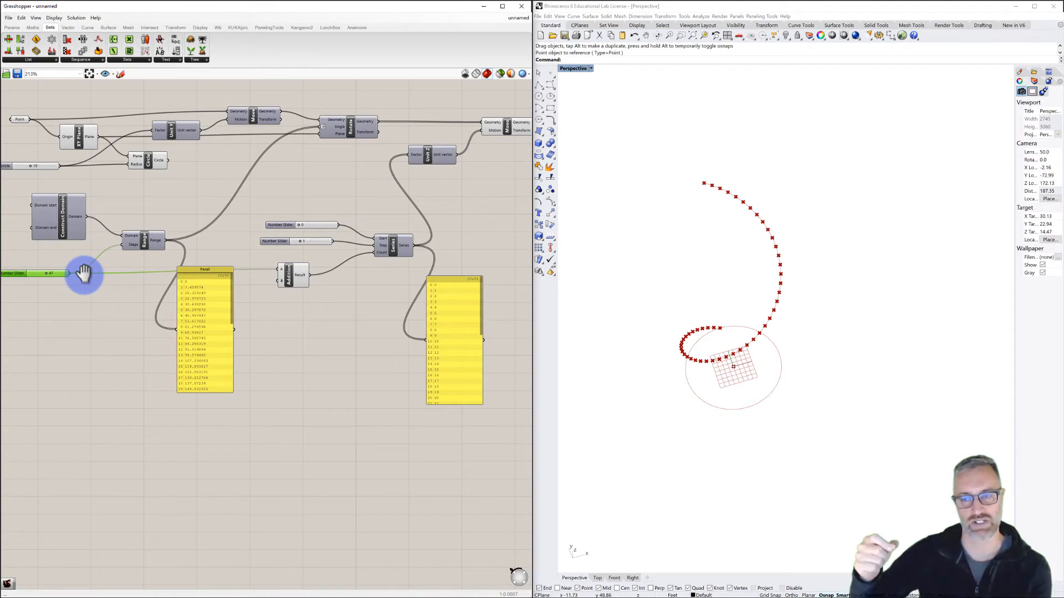
right_drag(33, 294, 90, 288)
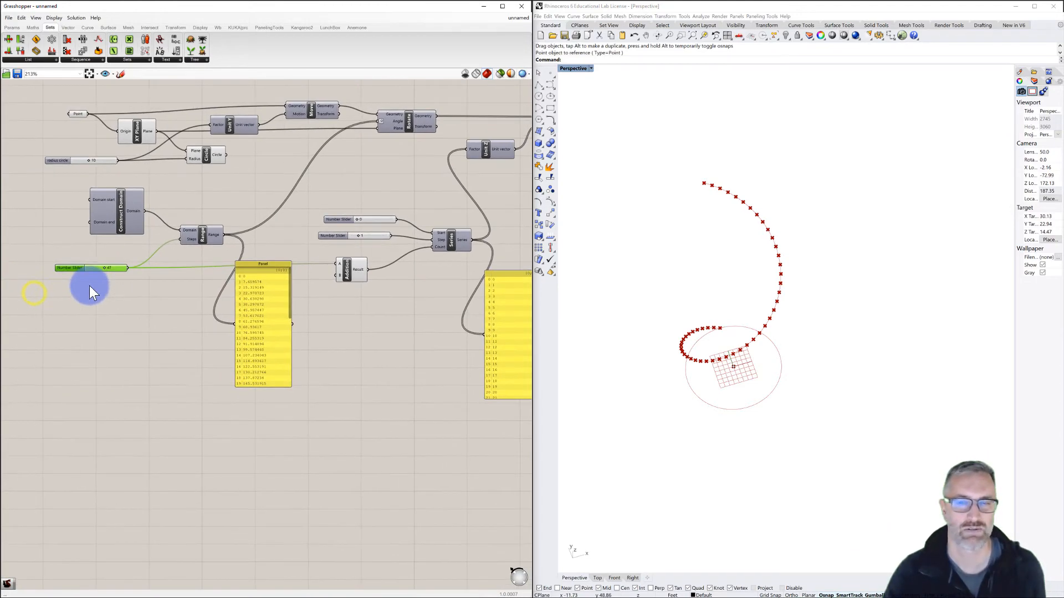
scroll(87, 280, up, 1)
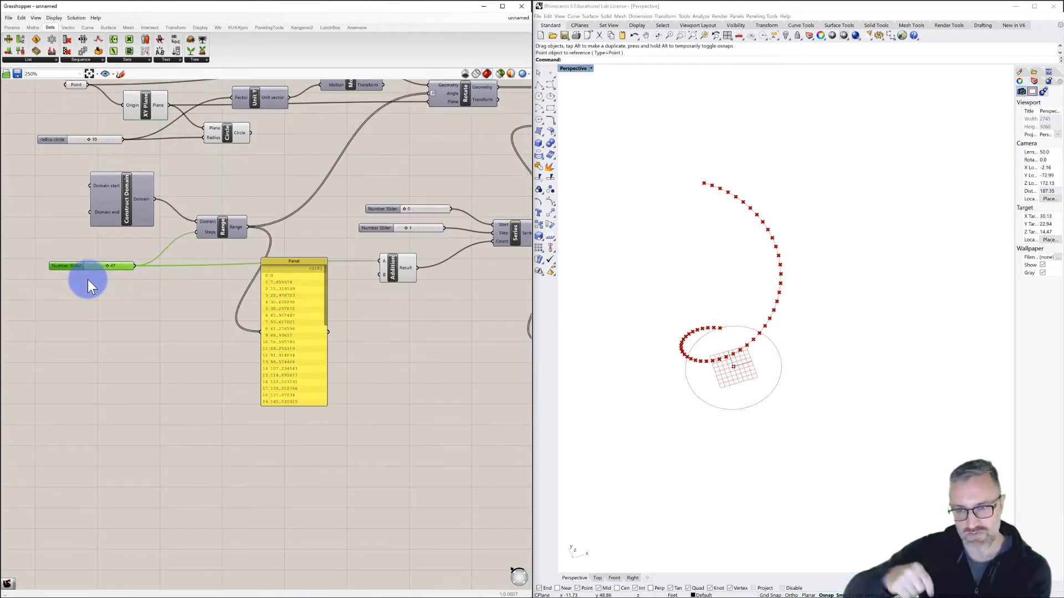
scroll(105, 260, up, 2)
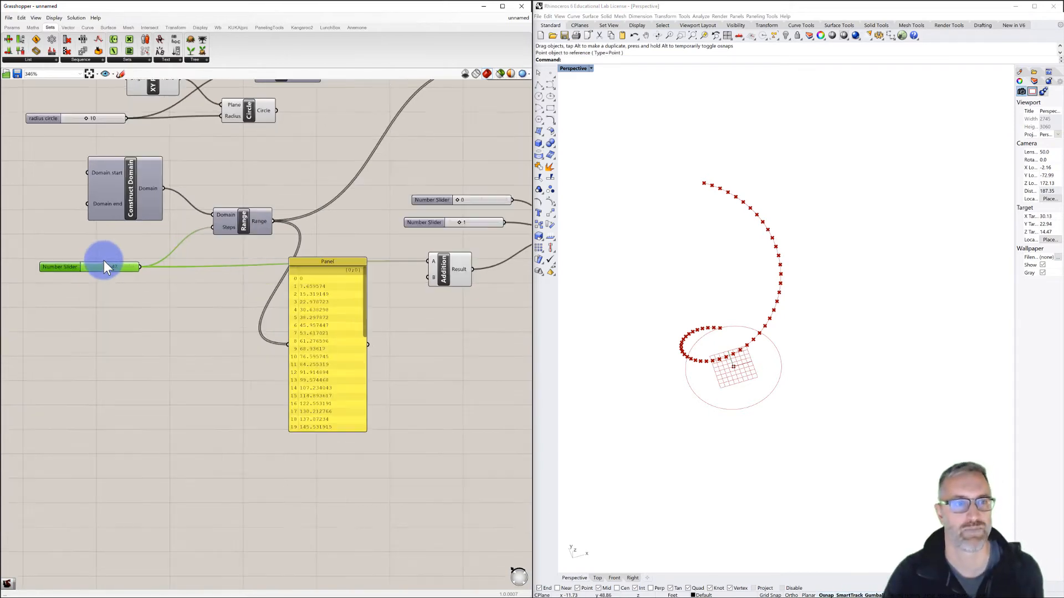
scroll(104, 260, up, 1)
right_drag(95, 263, 127, 254)
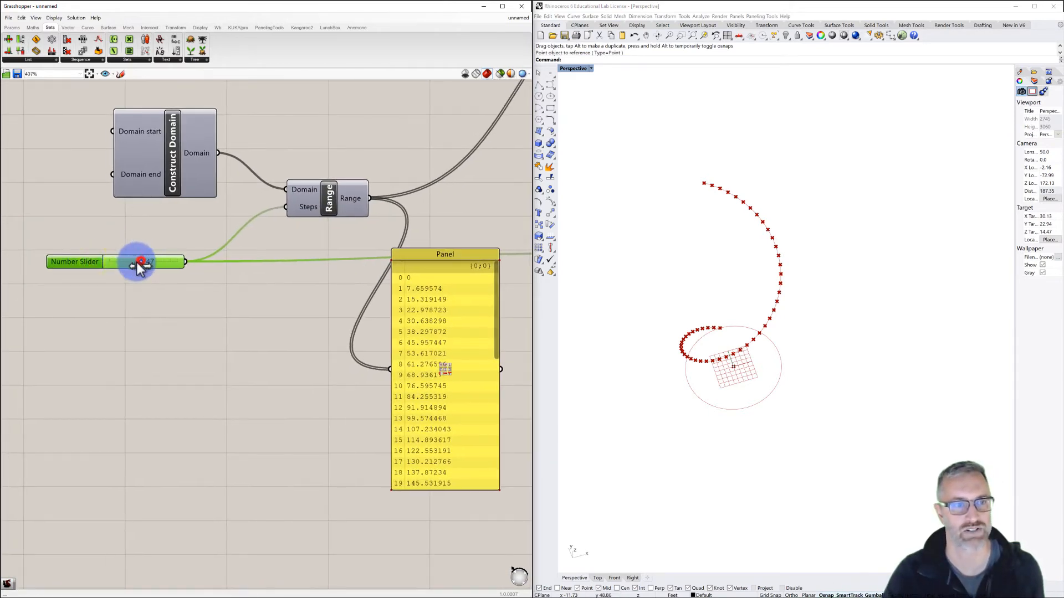
drag(136, 262, 112, 263)
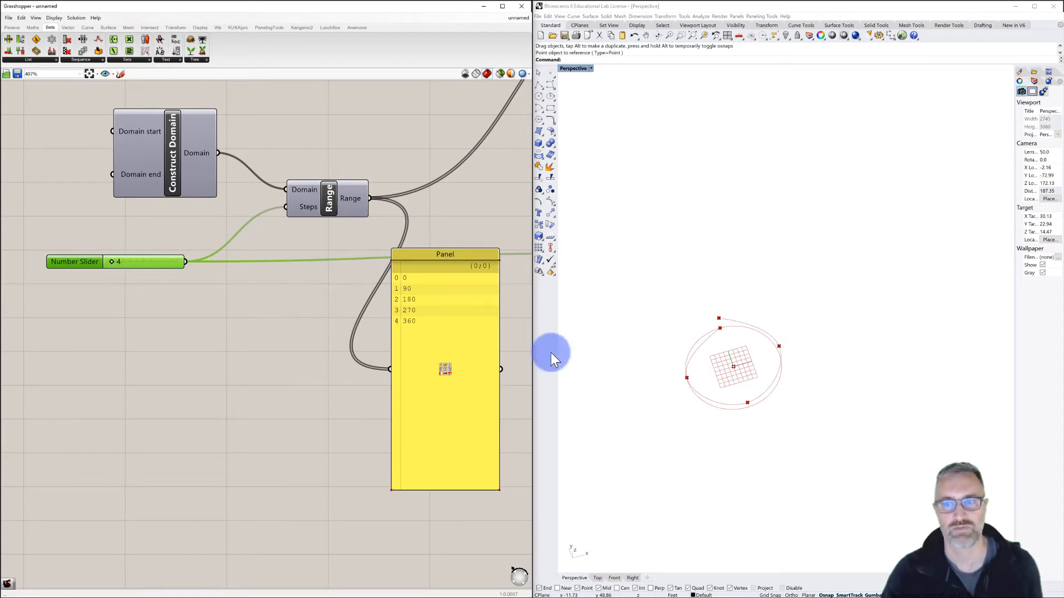
right_drag(721, 385, 731, 362)
right_drag(738, 375, 724, 323)
scroll(717, 351, up, 5)
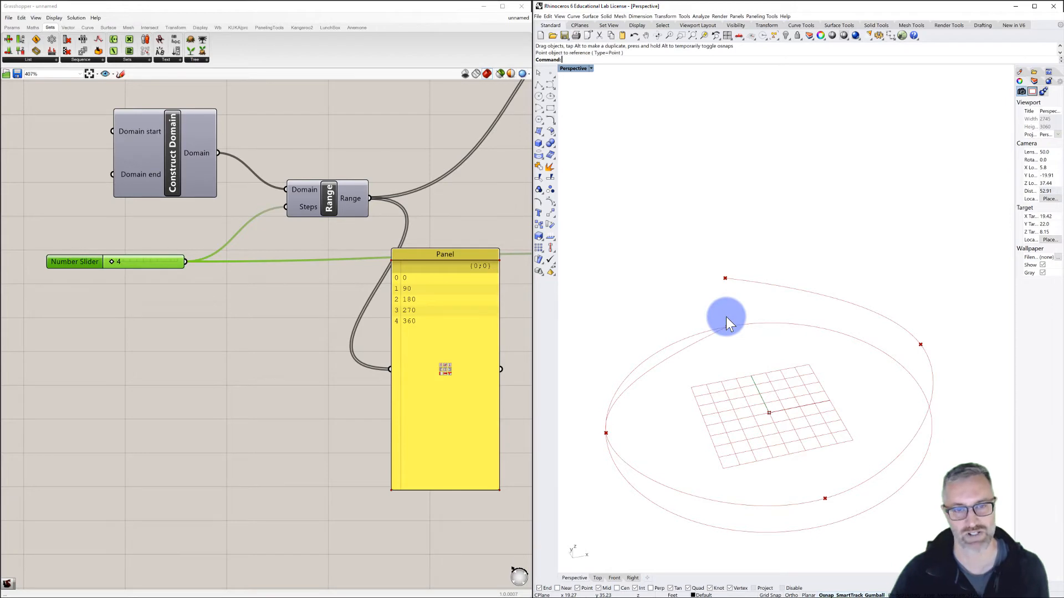
- Move Rotate, Addition, Series with its sliders and panel, Unit Z, the last Move and the interpolated curve away from Range to free space
scroll(307, 346, down, 4)
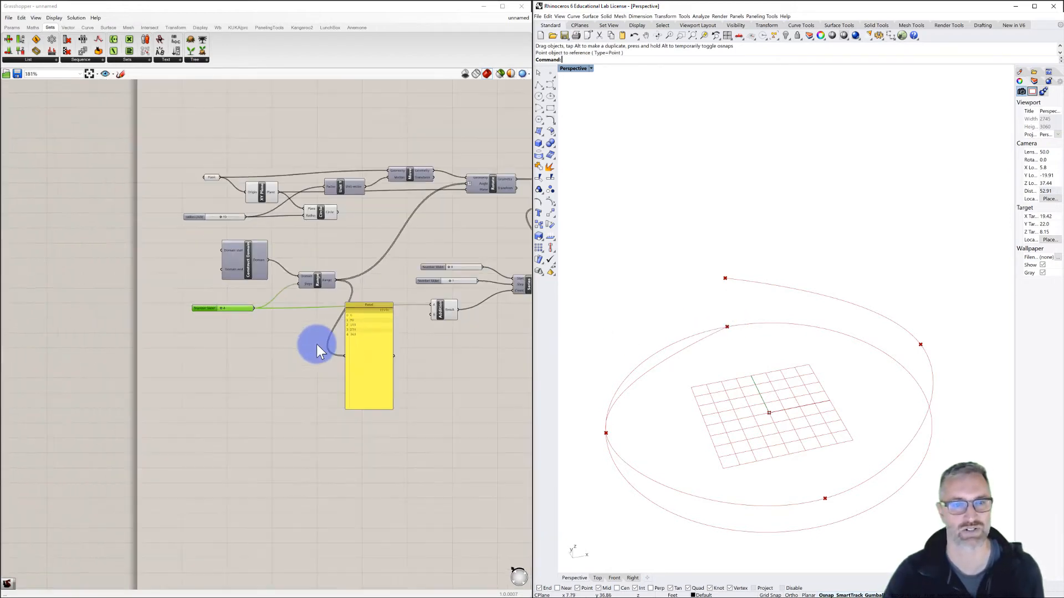
right_drag(308, 321, 278, 314)
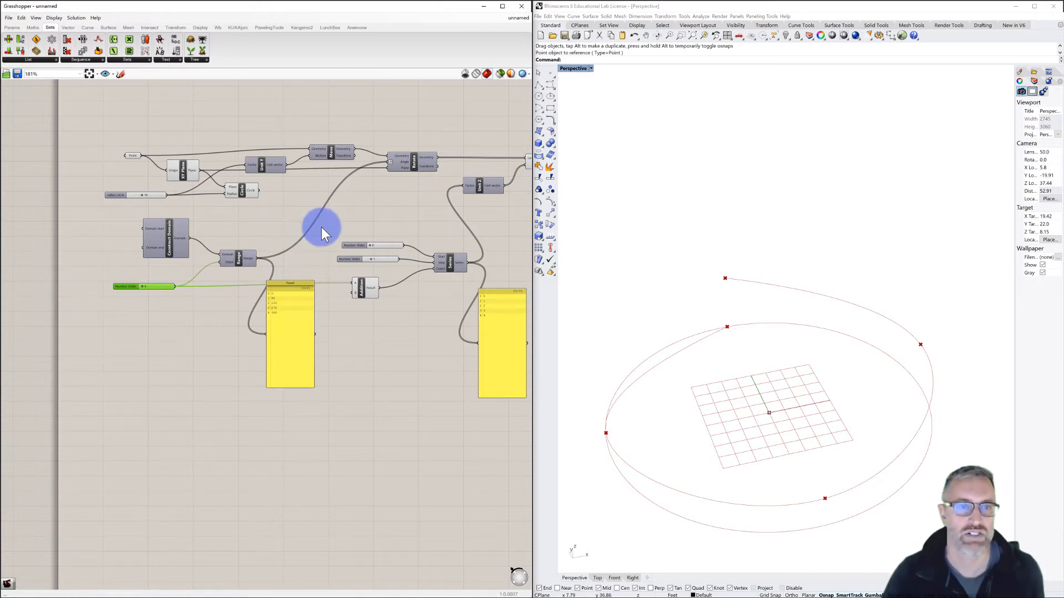
right_drag(346, 257, 228, 254)
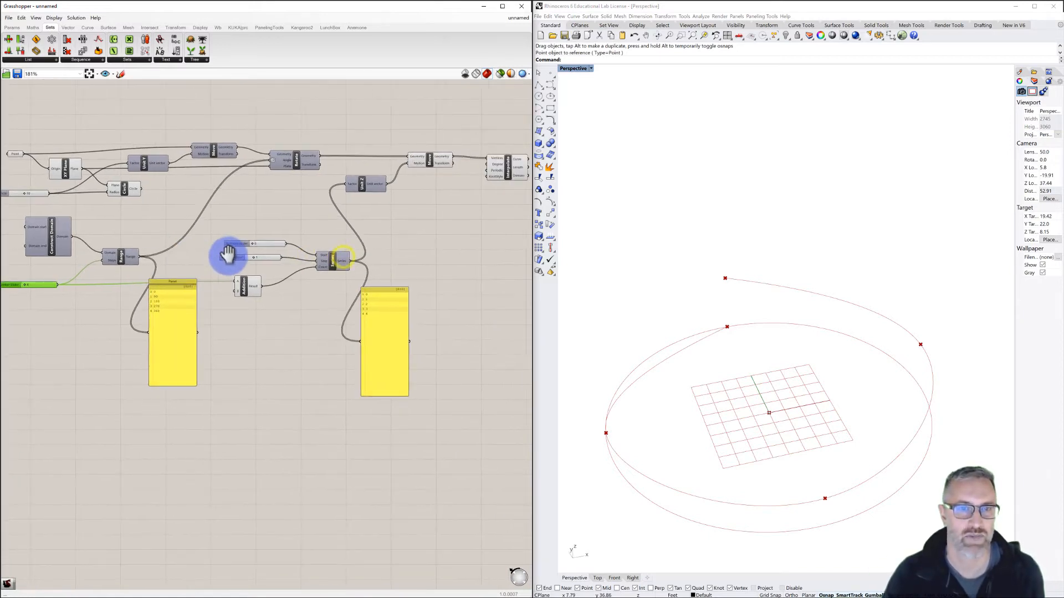
scroll(227, 254, down, 1)
drag(503, 145, 237, 361)
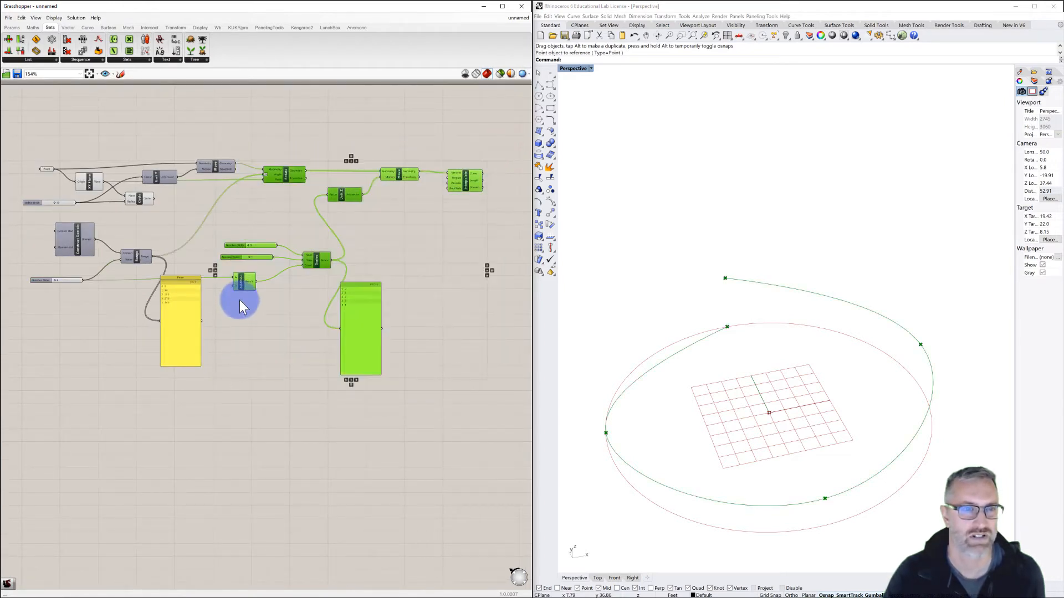
drag(240, 281, 338, 278)
click(257, 248)
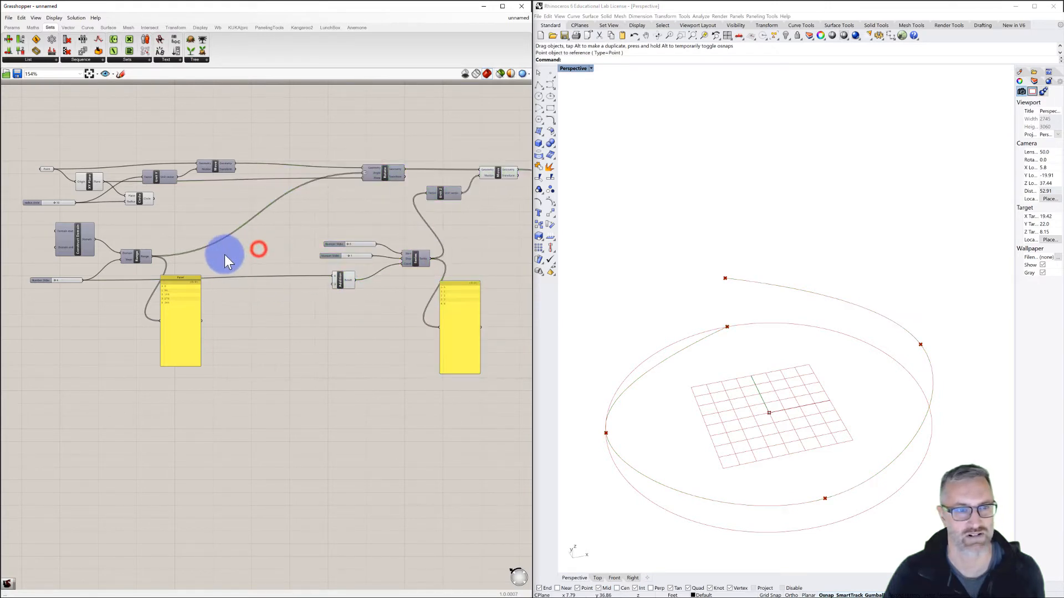
- Add a Duplicate Data component in the free space between Range and the Series sliders
scroll(226, 255, up, 3)
double_click(235, 249)
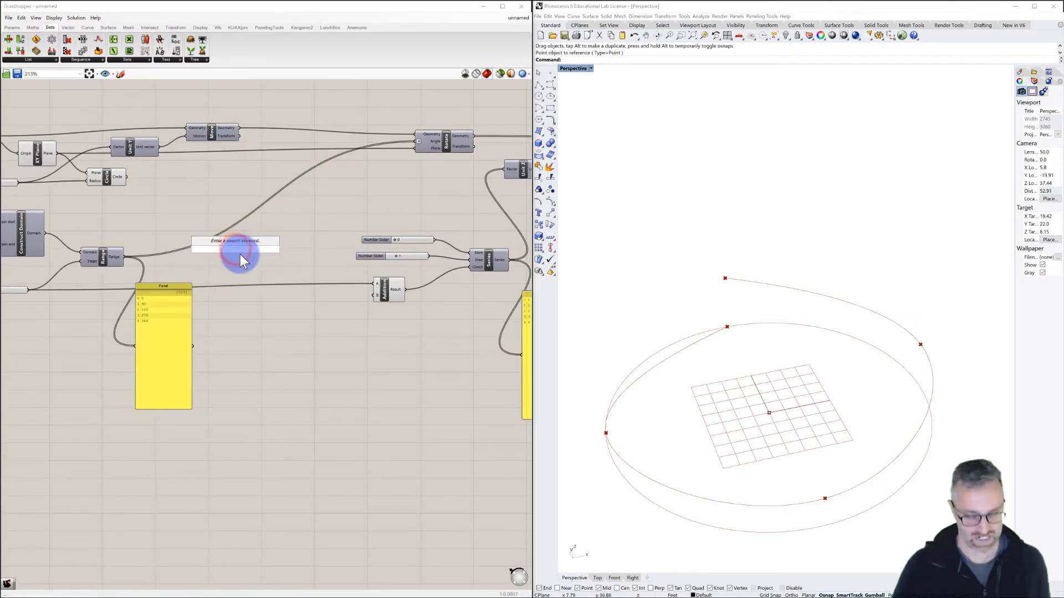
text(dupli)
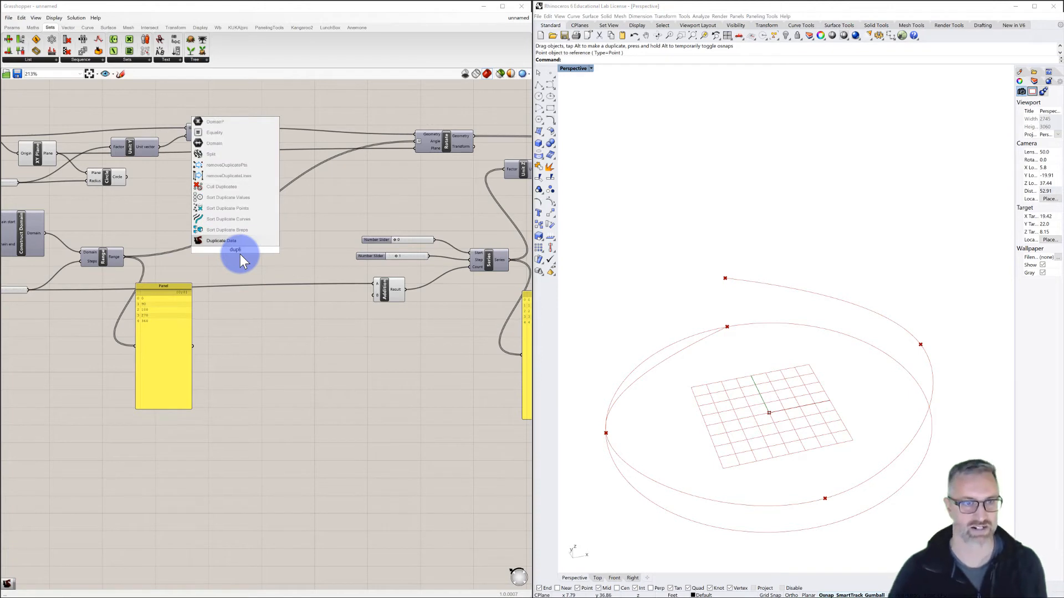
click(221, 241)
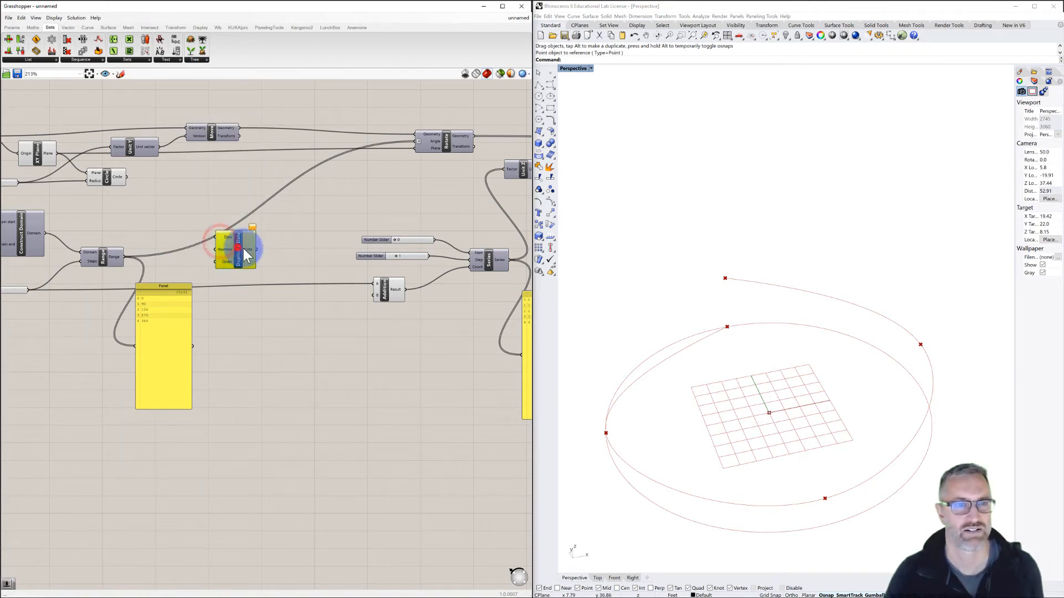
drag(244, 248, 284, 250)
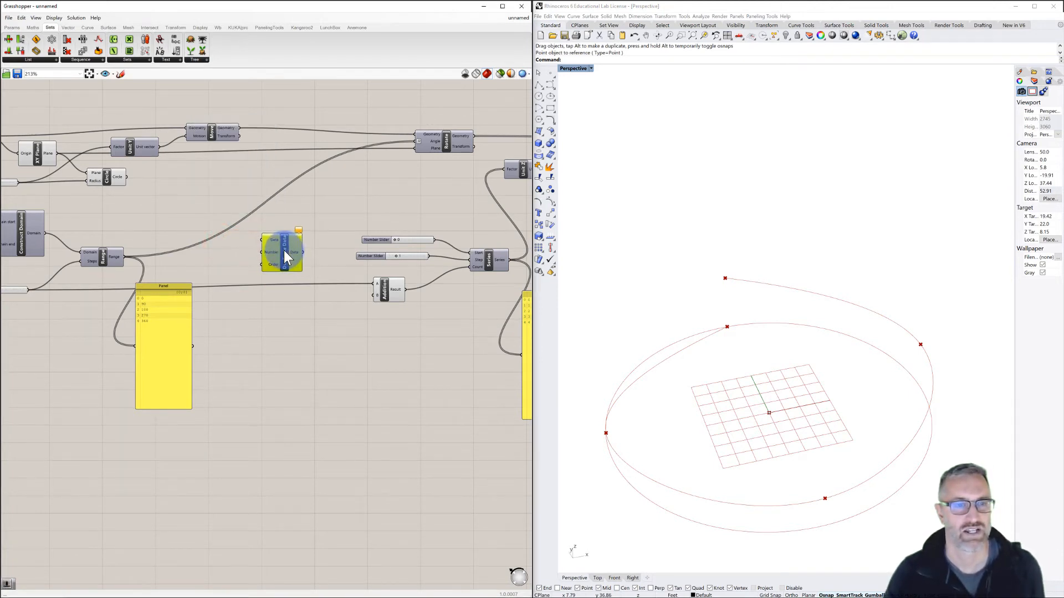
- Copy Range's panel, connect Duplicate Data's output to the copy, and connect Range's output to Duplicate Data's Data input
click(168, 287)
drag(168, 287, 335, 298)
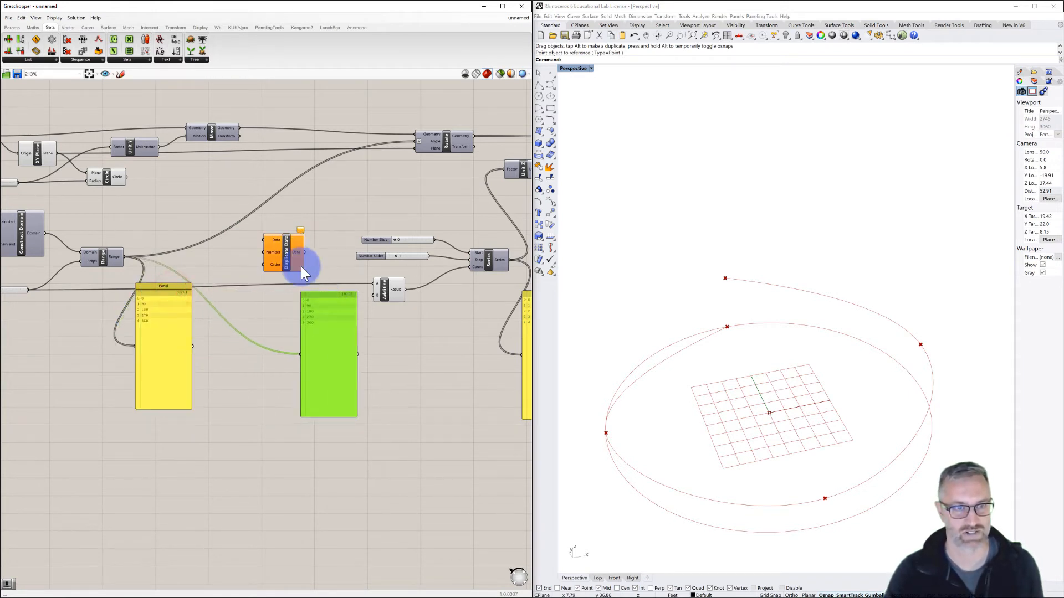
drag(306, 253, 298, 354)
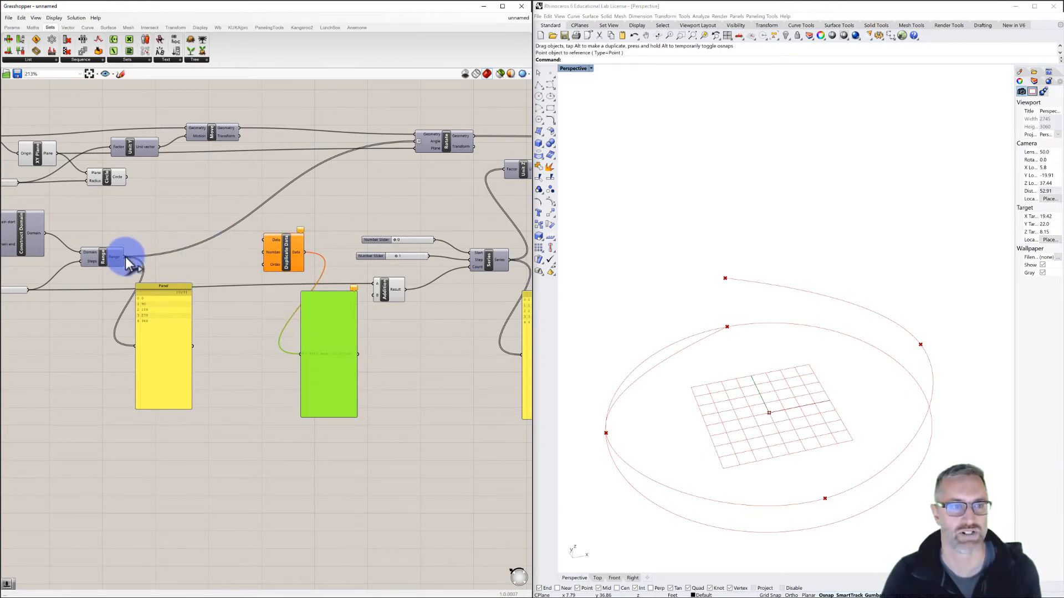
drag(125, 257, 262, 238)
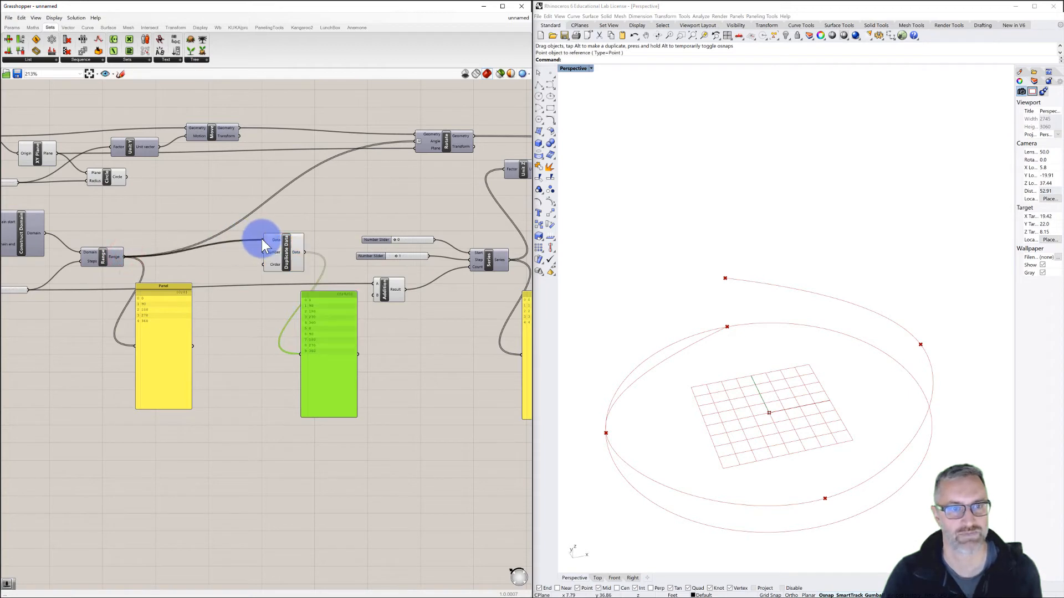
- Examine Duplicate Data's Number input and compare the duplicated list in its panel with Range's angle list
click(308, 307)
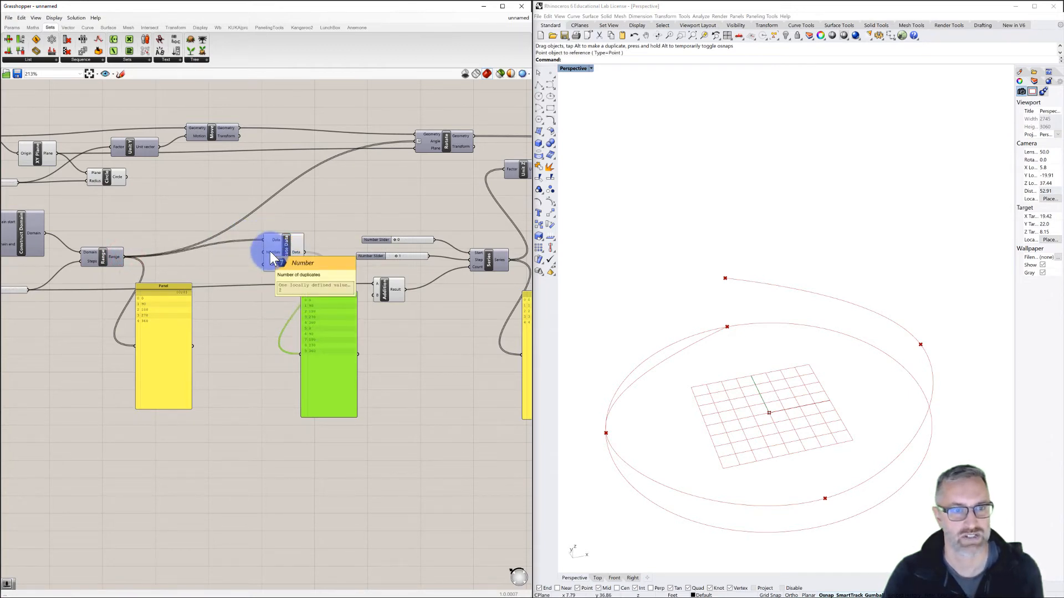
click(326, 305)
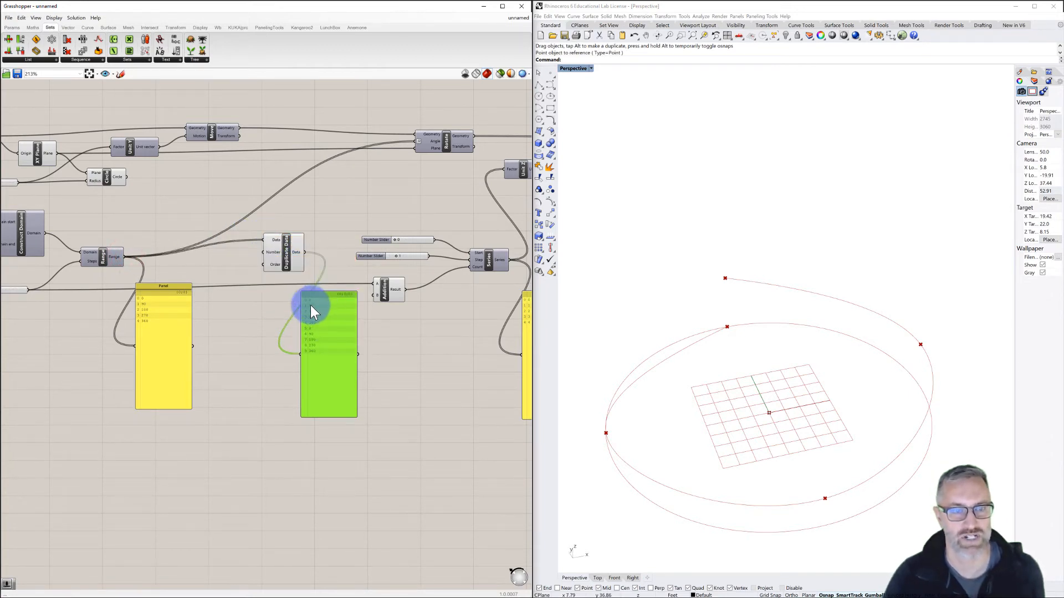
scroll(310, 305, up, 2)
scroll(308, 302, up, 2)
right_drag(328, 298, 367, 261)
scroll(363, 261, down, 1)
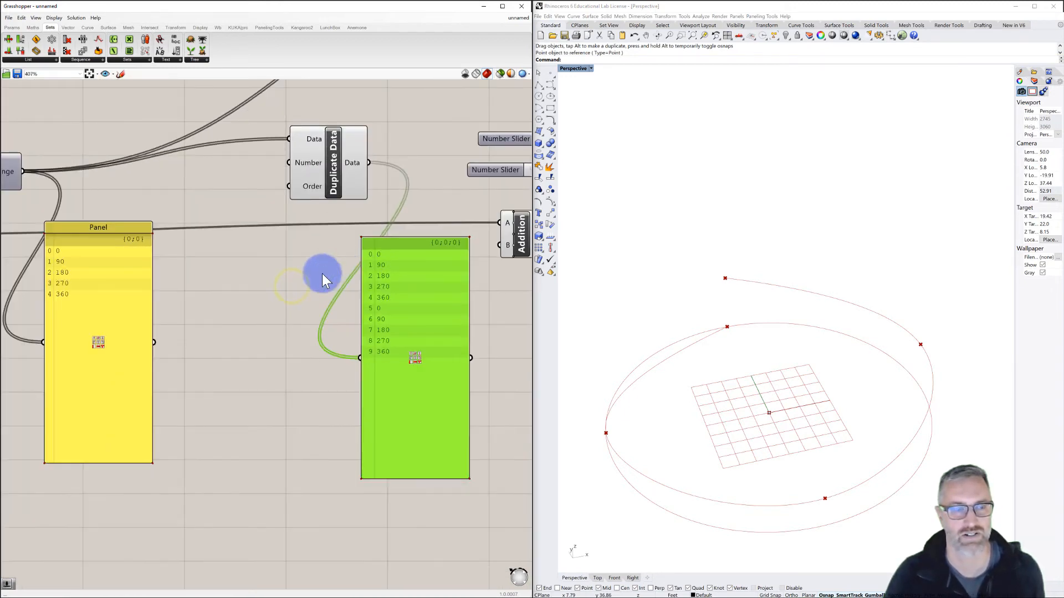
right_drag(294, 273, 301, 263)
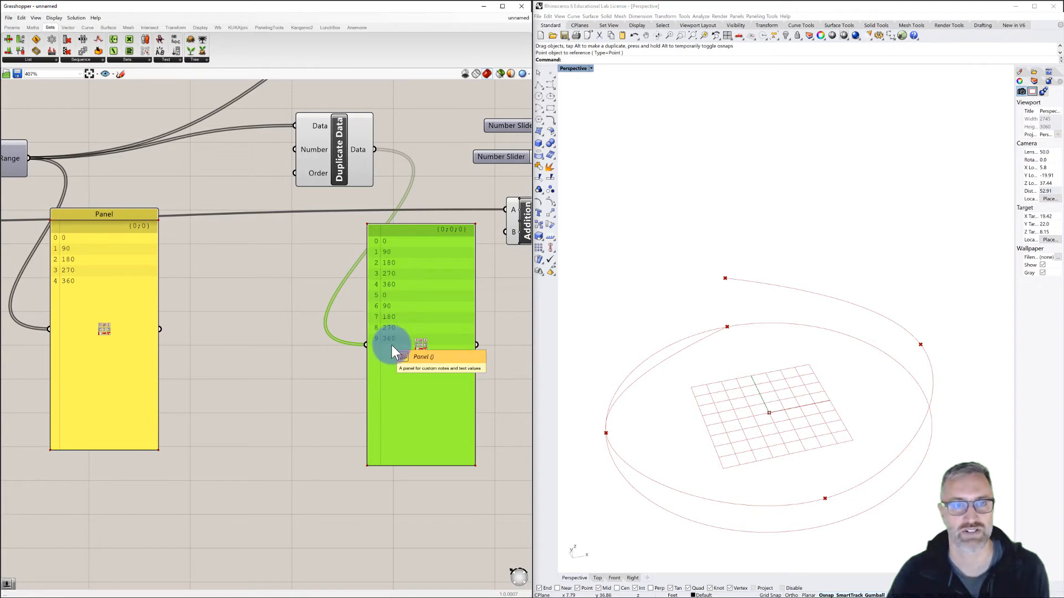
scroll(294, 249, down, 3)
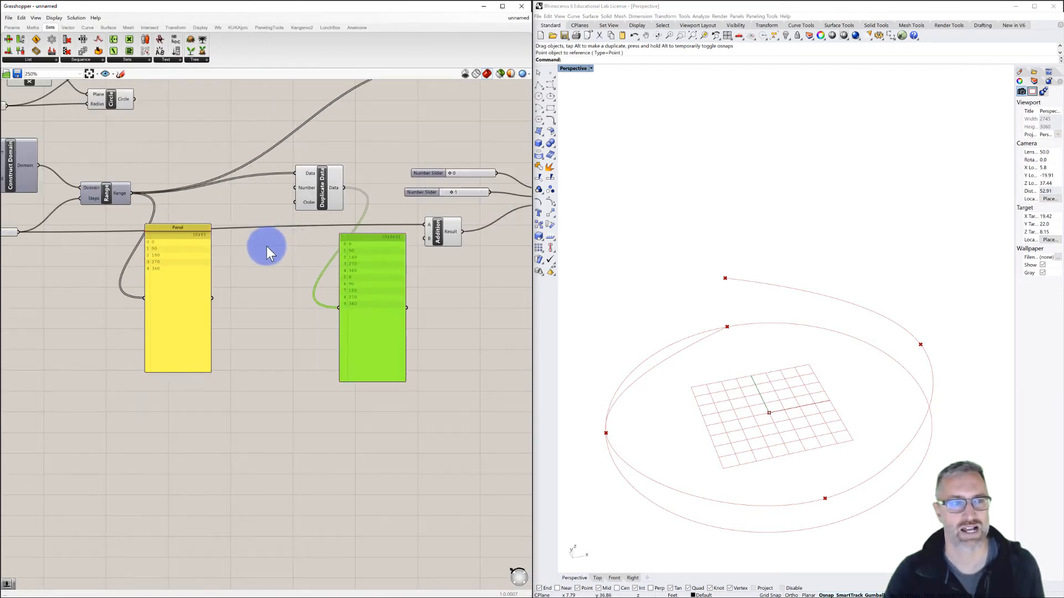
- Add a number slider with minimum 1 and value 3, and connect it to Duplicate Data's Order input
right_drag(267, 247, 346, 231)
right_drag(181, 236, 239, 236)
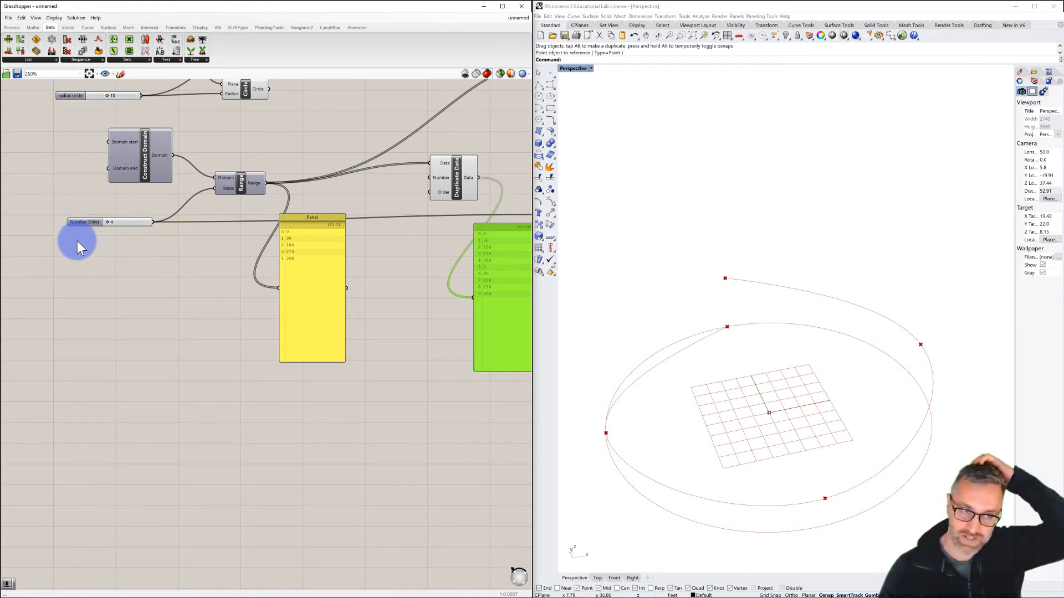
click(75, 262)
double_click(74, 262)
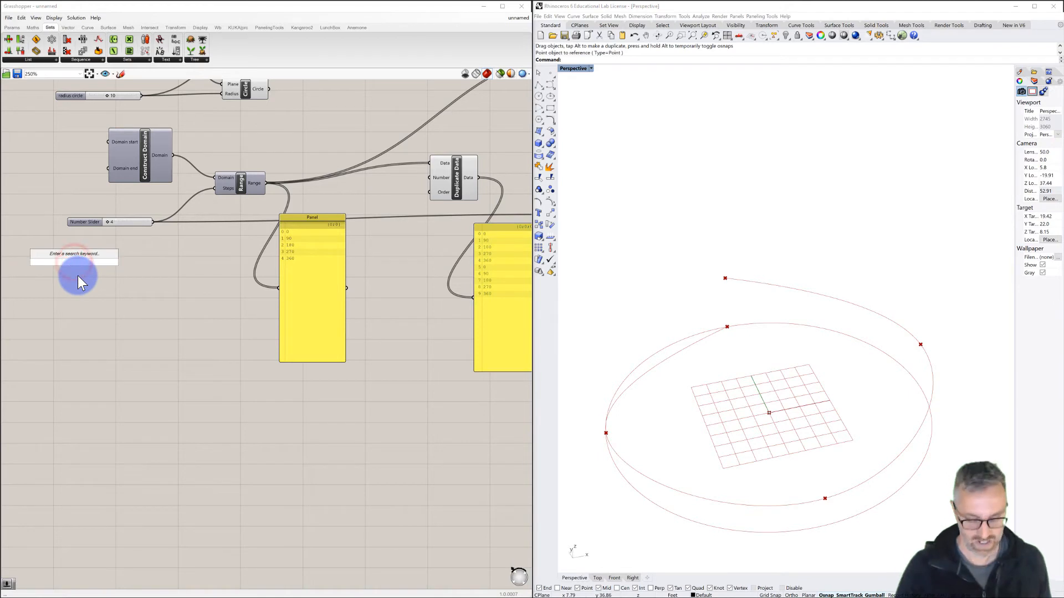
text(1)
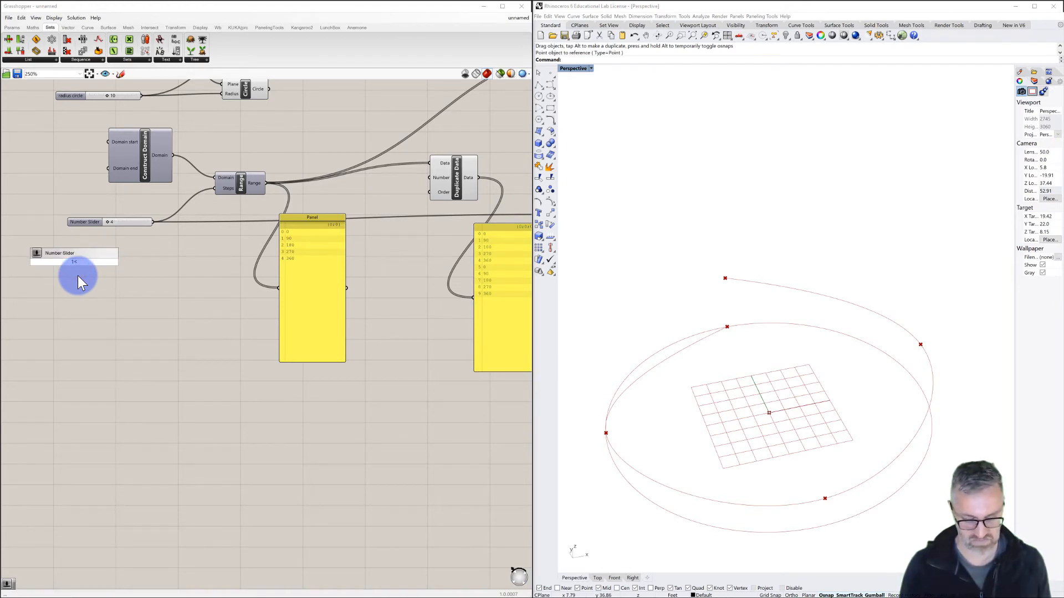
text(<3<1)
key(Return)
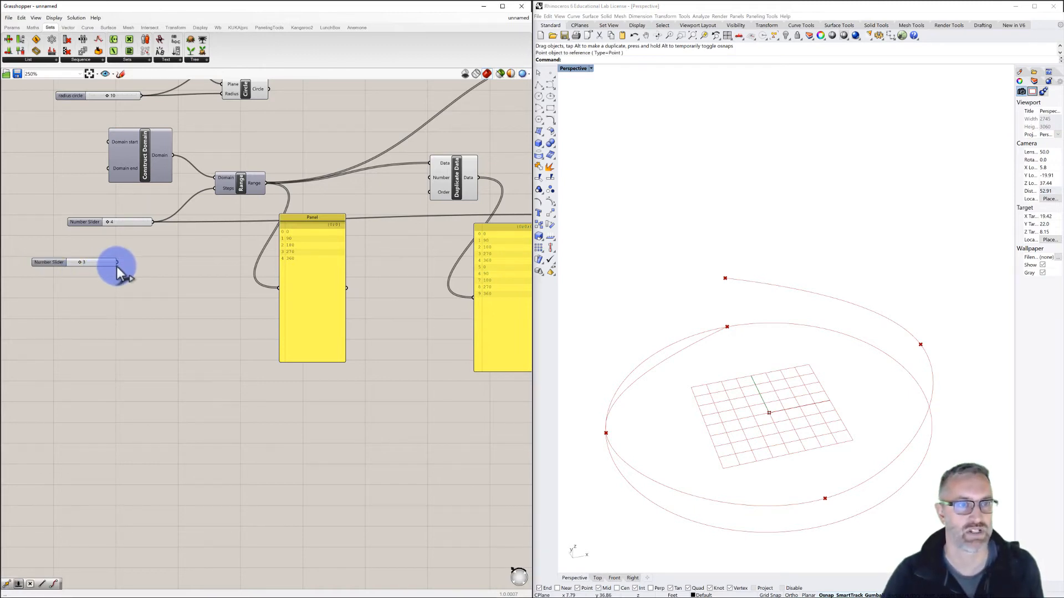
drag(117, 263, 427, 189)
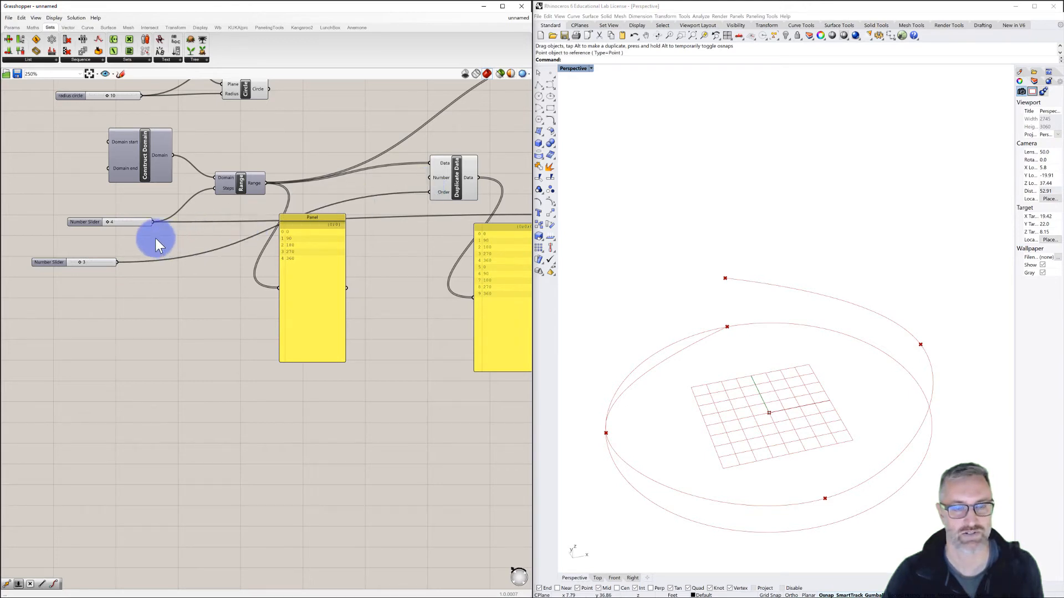
- Move the number slider that drives Range's Steps away from Range and rename it "circle division"
drag(89, 222, 51, 222)
double_click(51, 222)
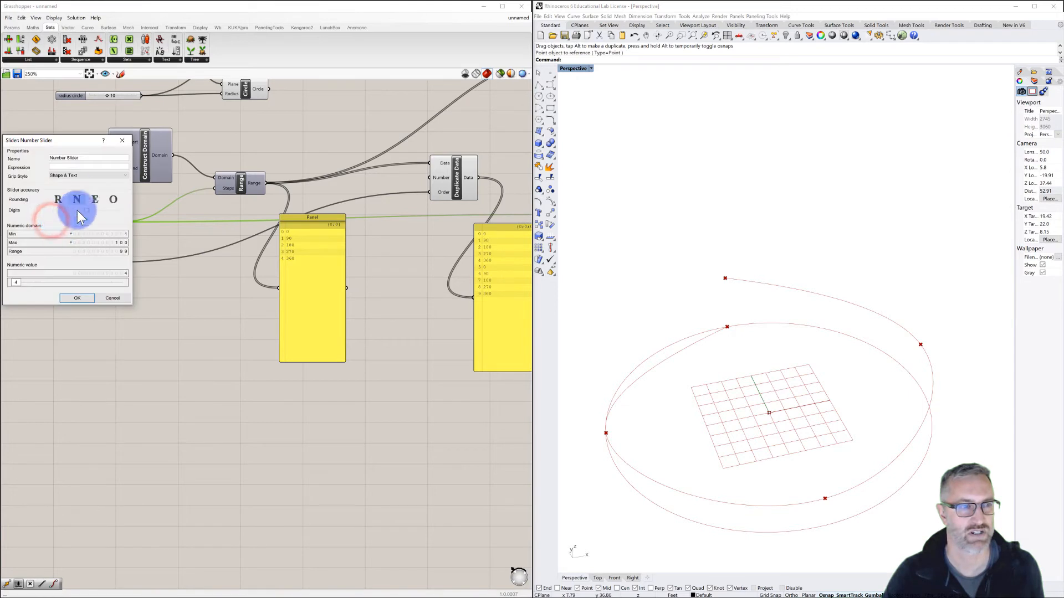
drag(83, 160, 47, 161)
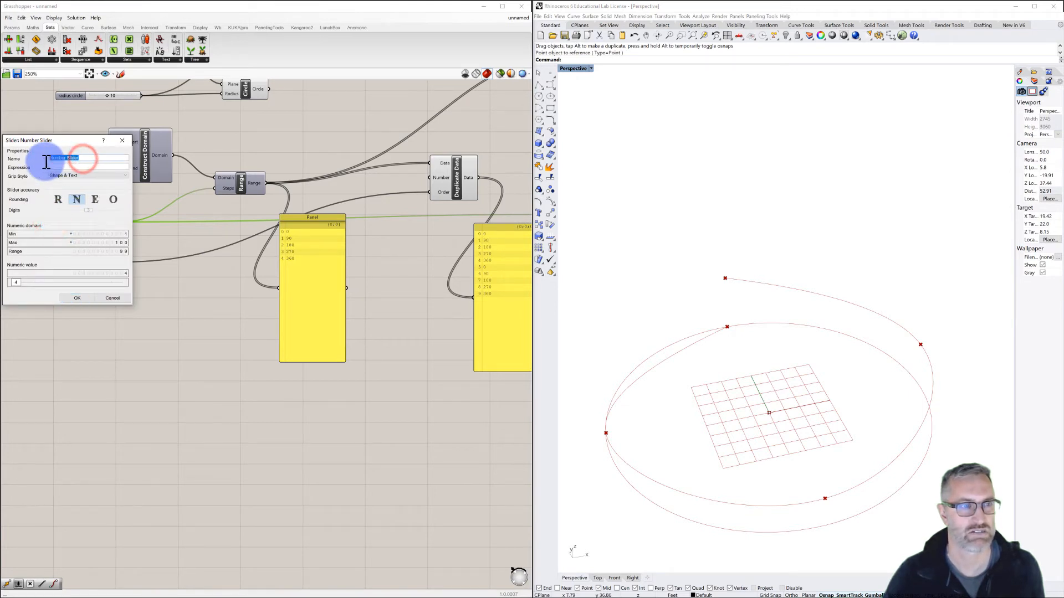
text(circle division)
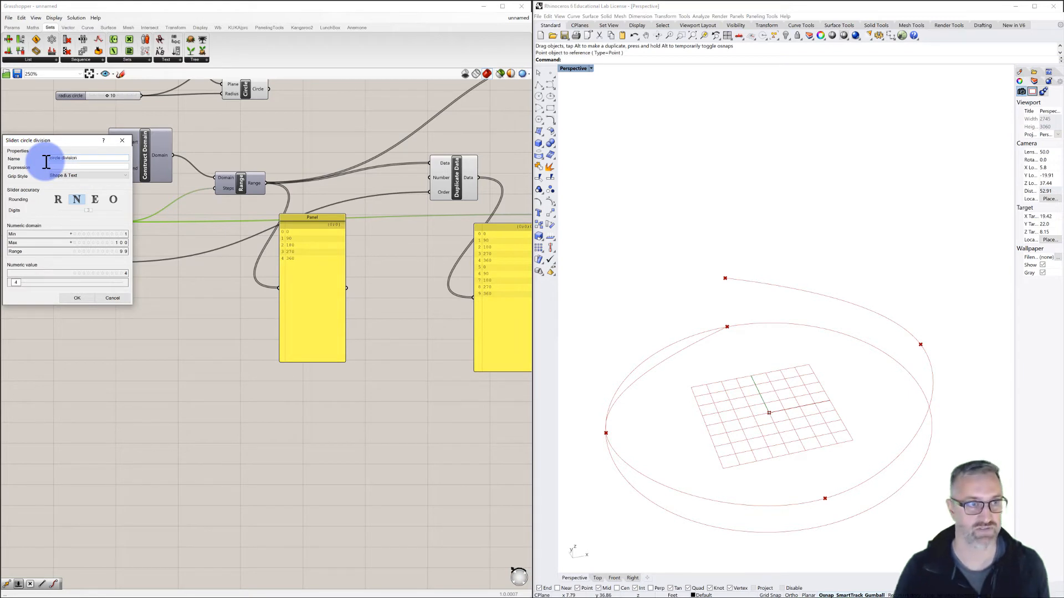
click(75, 298)
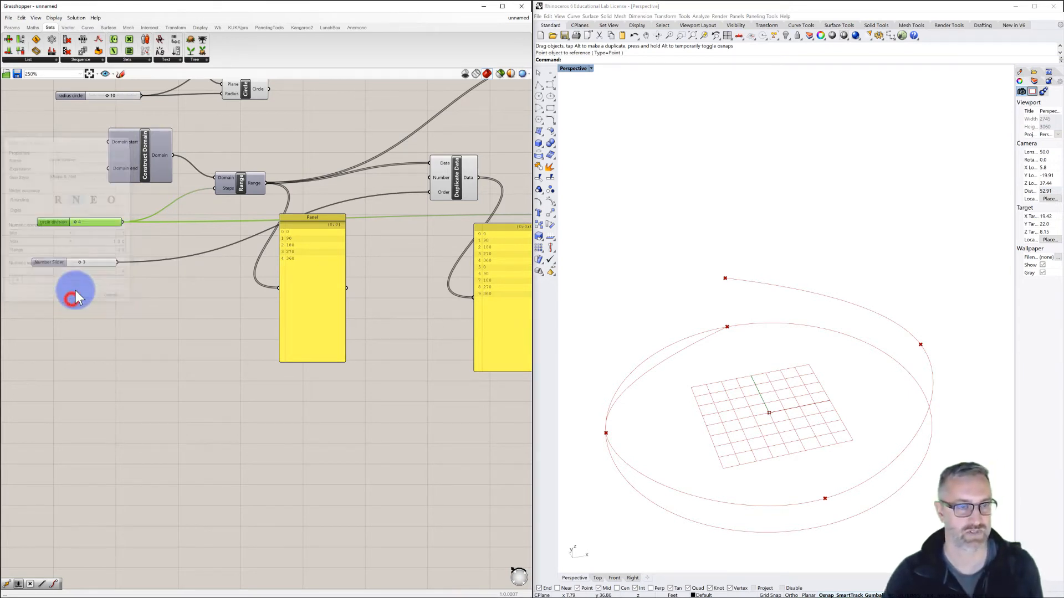
- Rename the number slider connected to Duplicate Data's Order input as "helix rotations"
click(52, 262)
double_click(52, 261)
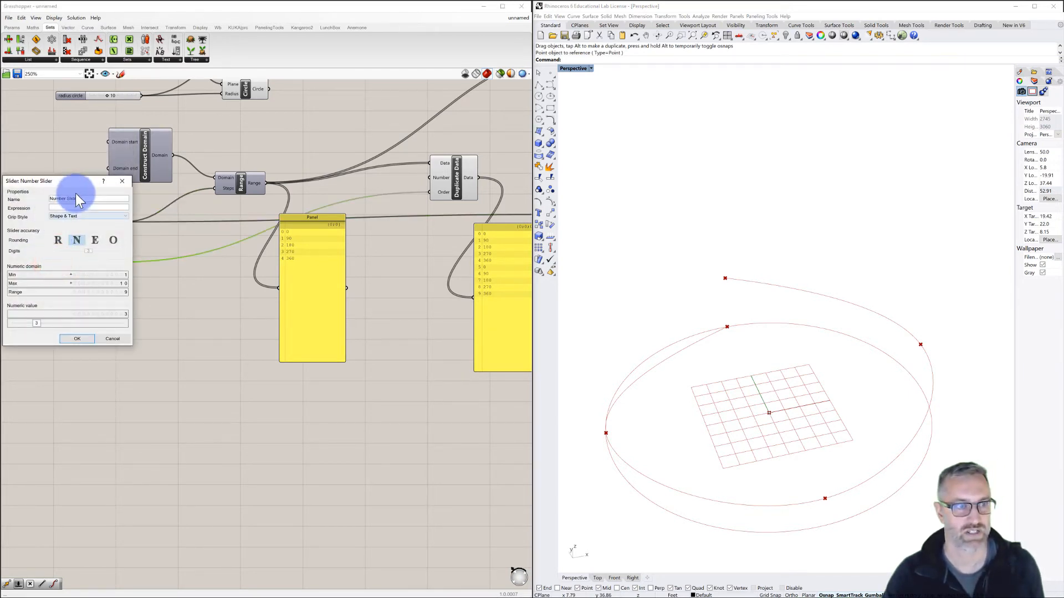
drag(82, 201, 36, 201)
text(helix)
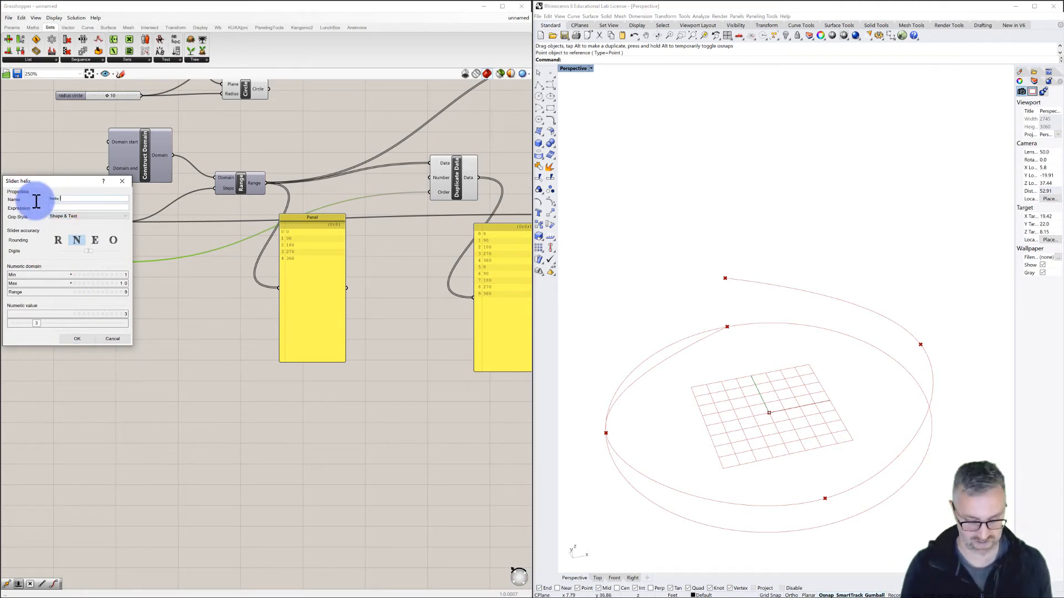
text( rotations)
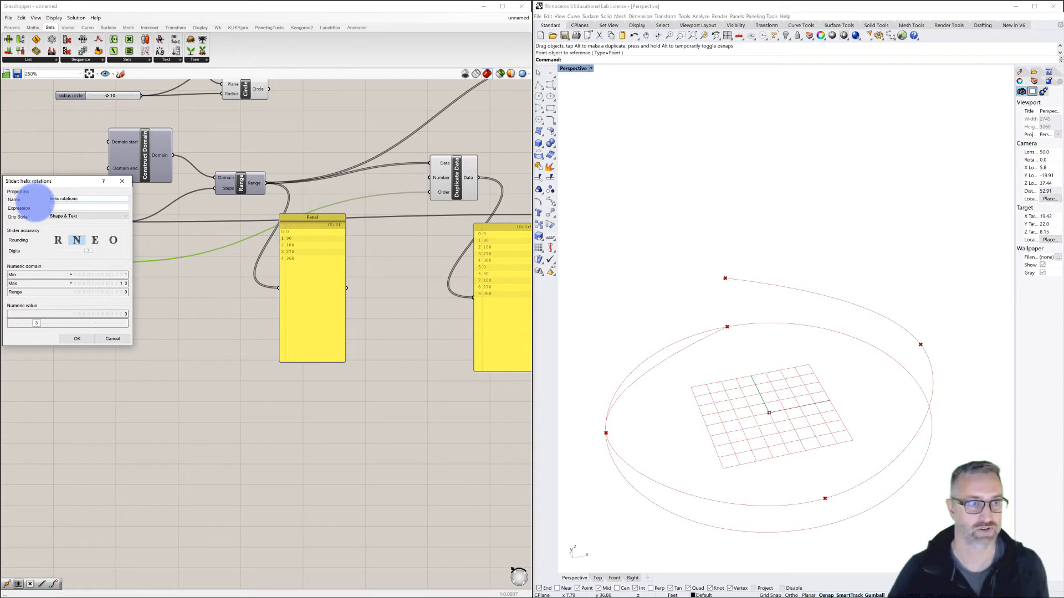
click(77, 339)
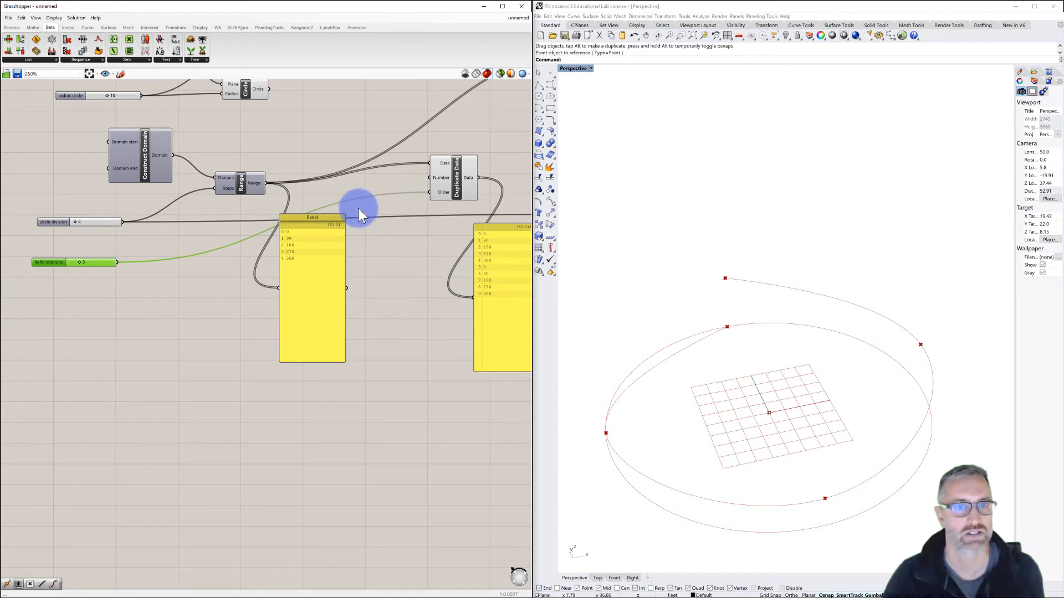
- Move the helix rotations slider's connection from Duplicate Data's Order input to its Number input and set the slider to 6
drag(119, 263, 429, 192)
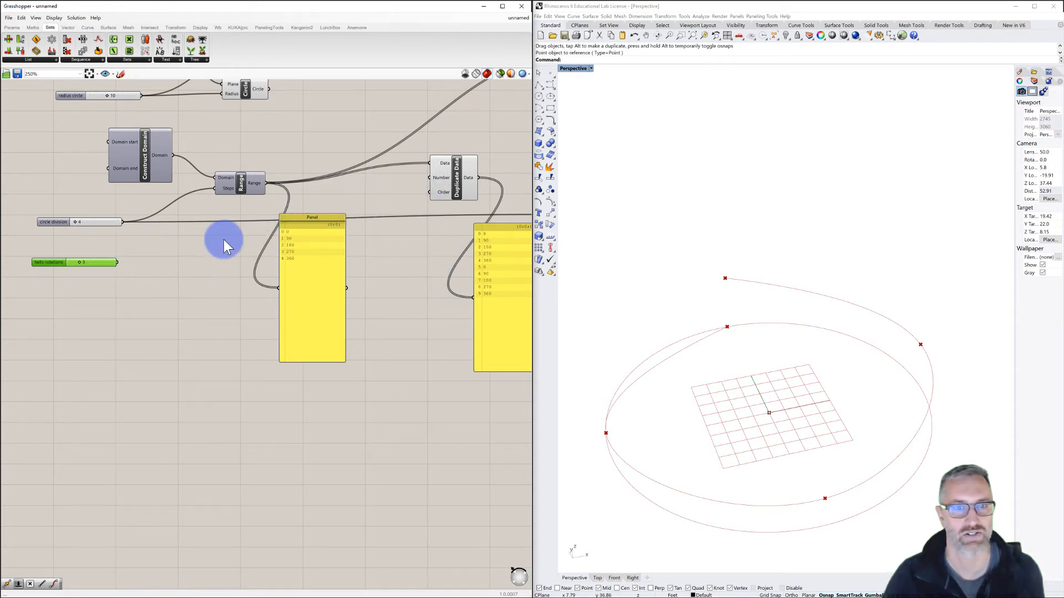
drag(118, 262, 426, 176)
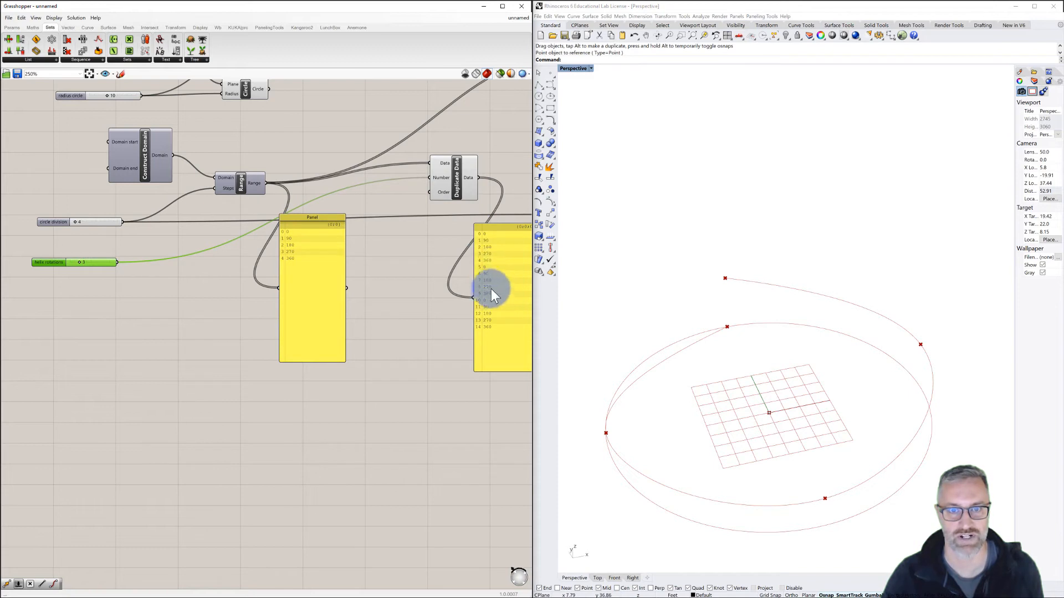
drag(80, 266, 95, 261)
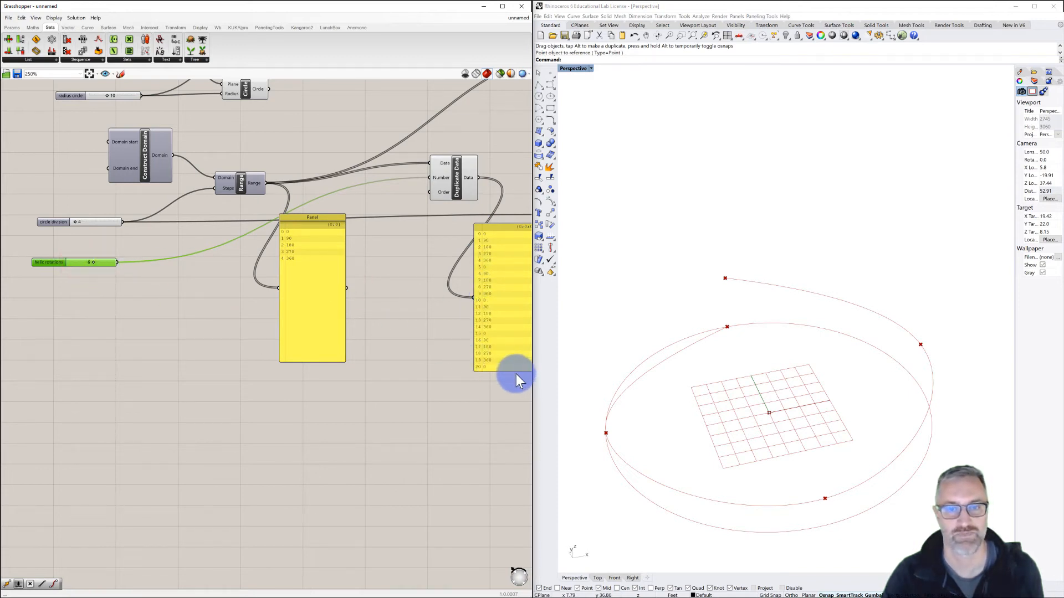
- Lengthen Duplicate Data's panel and connect Duplicate Data's output to Rotate's Angle input in place of Range's output
drag(514, 370, 523, 500)
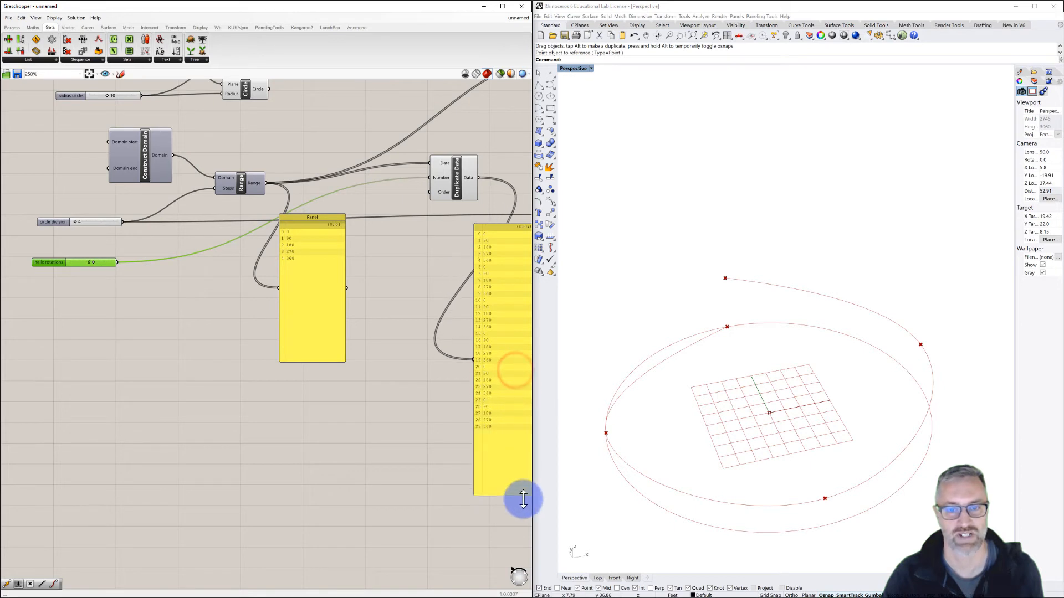
right_drag(371, 420, 318, 400)
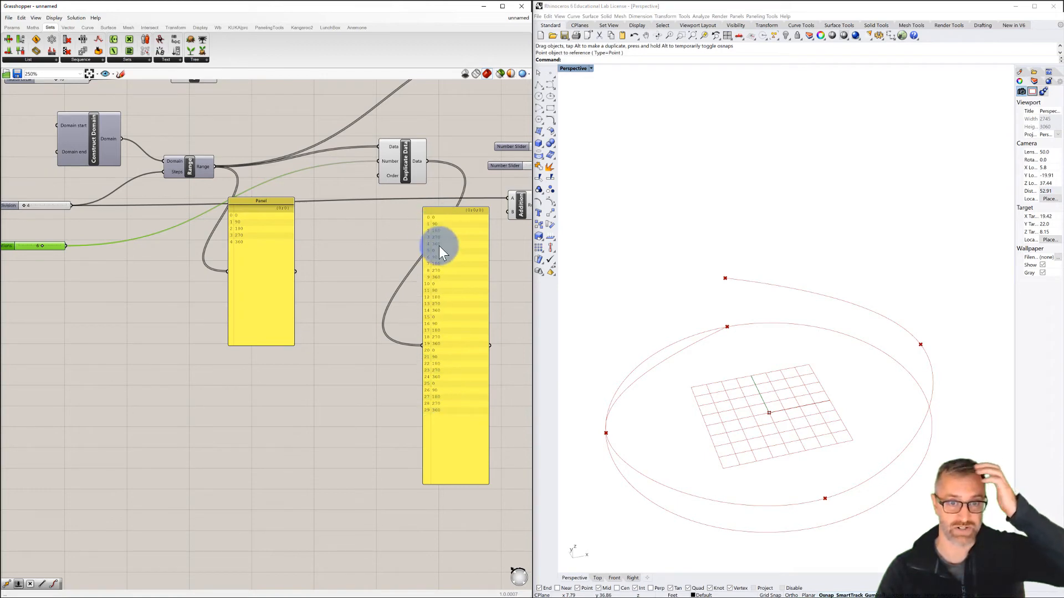
scroll(358, 286, down, 4)
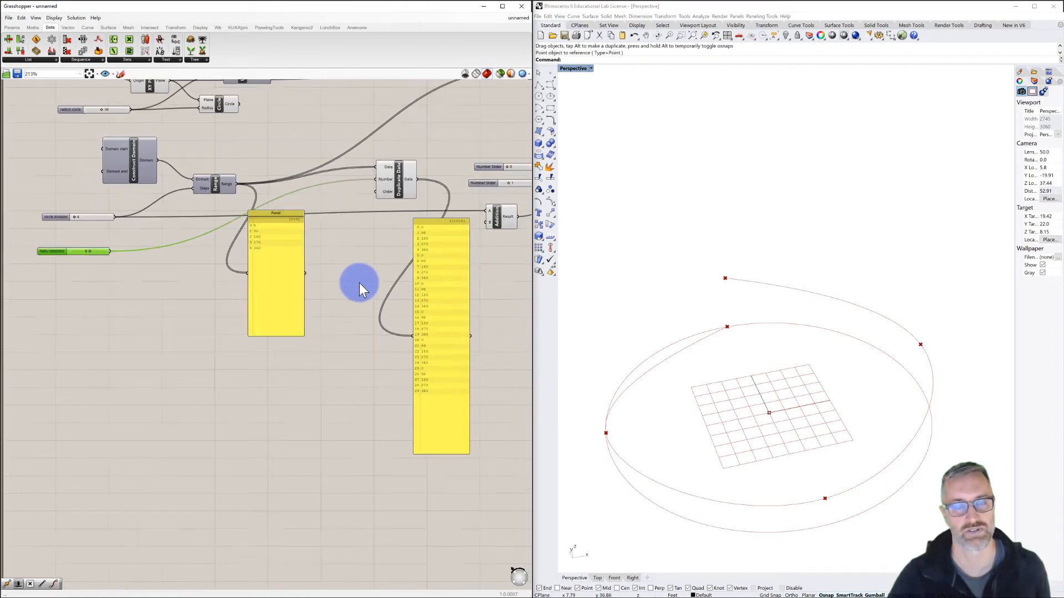
right_drag(281, 320, 230, 307)
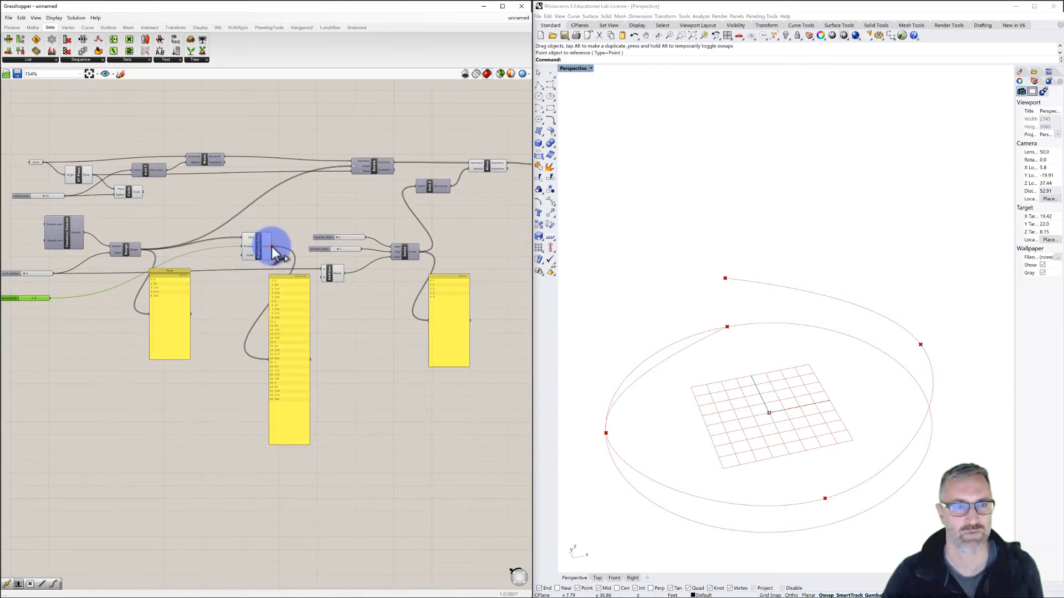
drag(272, 247, 348, 165)
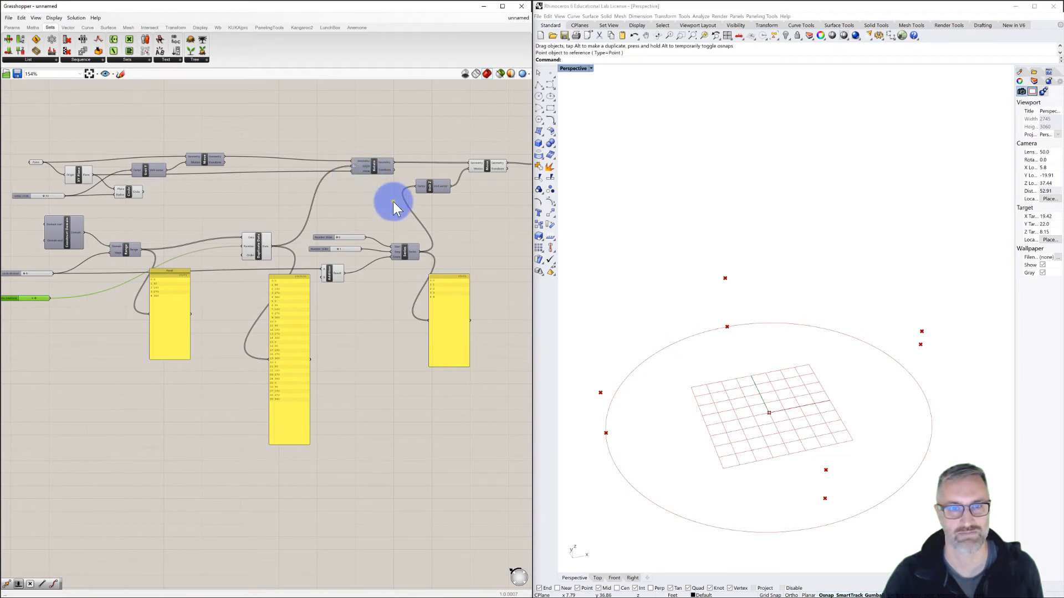
- Turn off the preview of the Interpolate component
right_drag(392, 197, 347, 189)
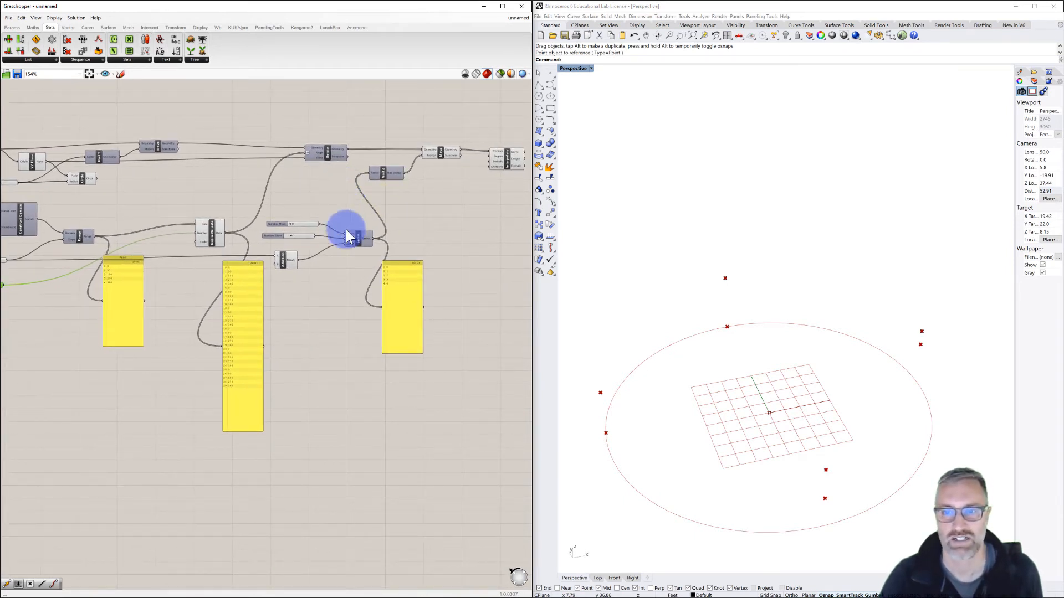
right_drag(337, 241, 321, 239)
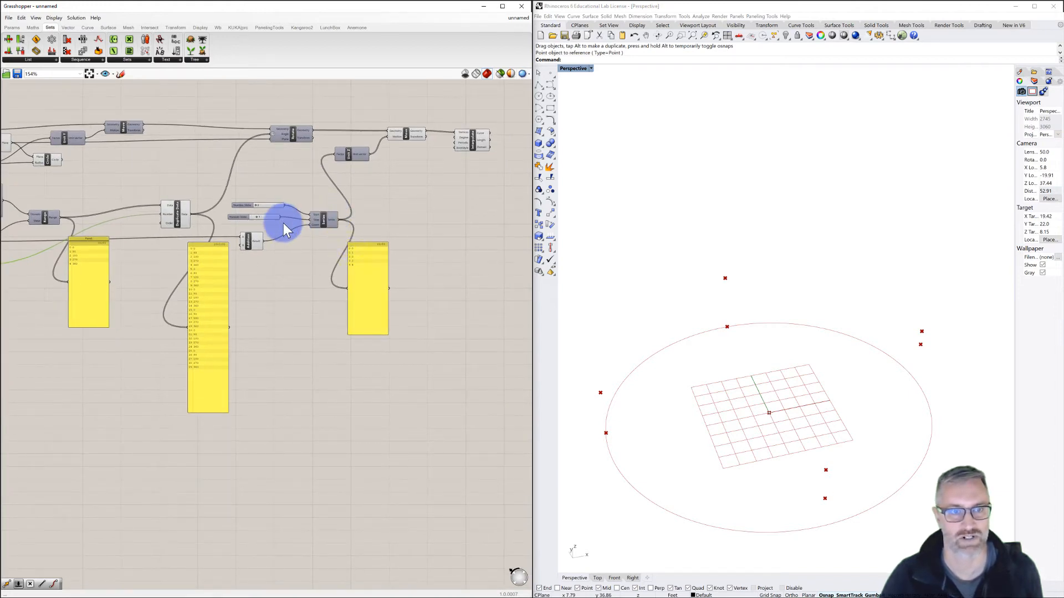
right_click(474, 139)
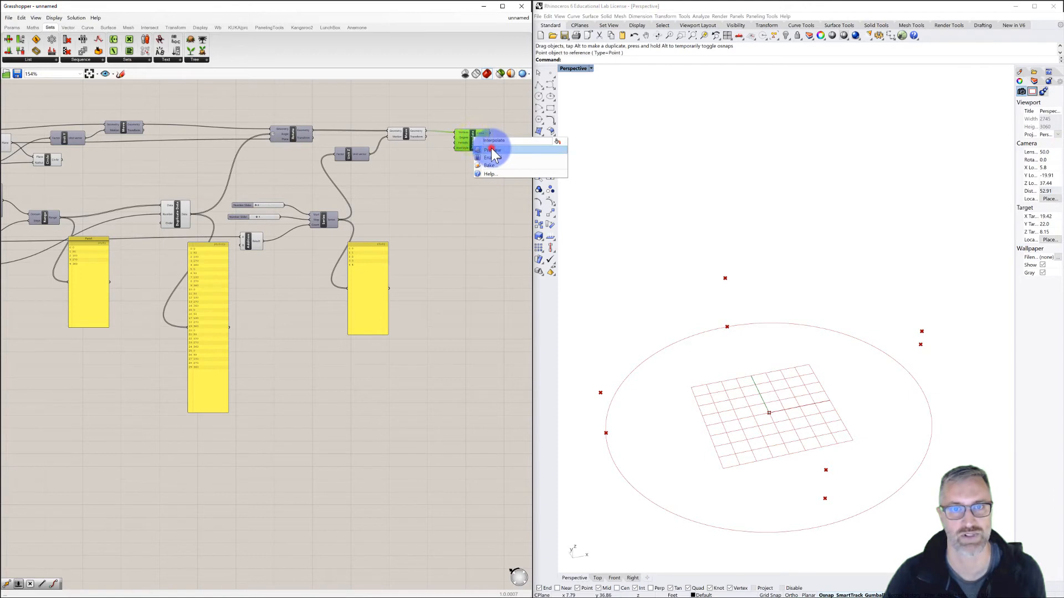
click(491, 149)
click(421, 171)
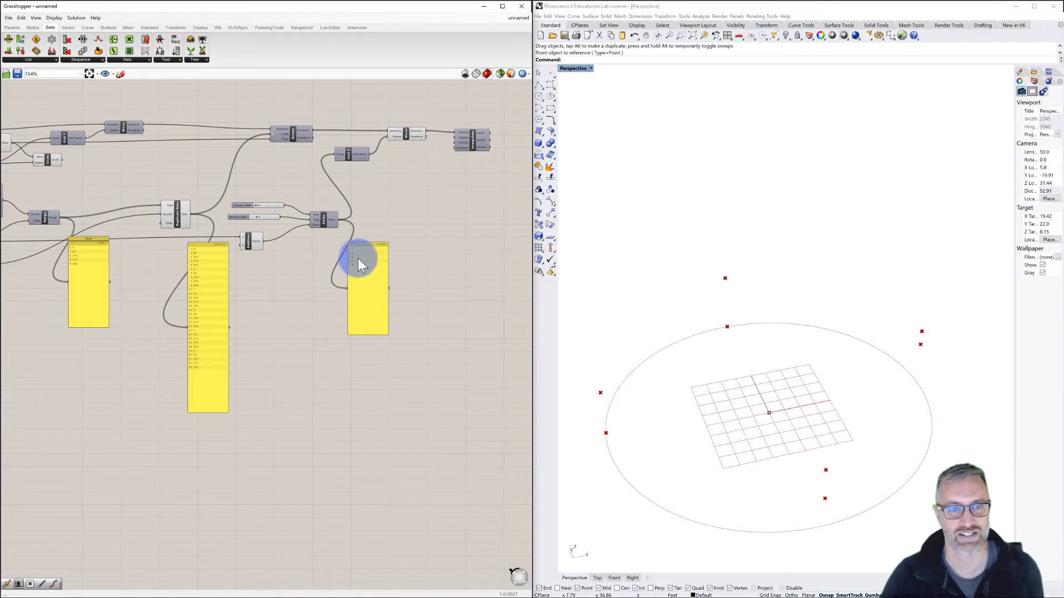
- Inspect the raised points from a low side view, then lengthen Series's panel and compare its list with Duplicate Data's list
scroll(357, 252, up, 1)
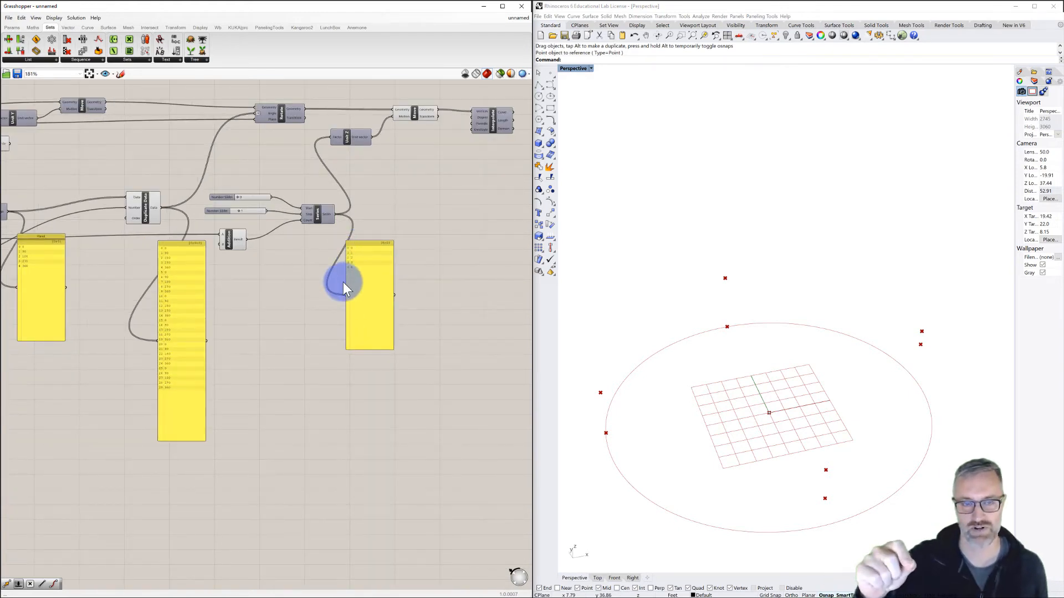
drag(344, 284, 344, 285)
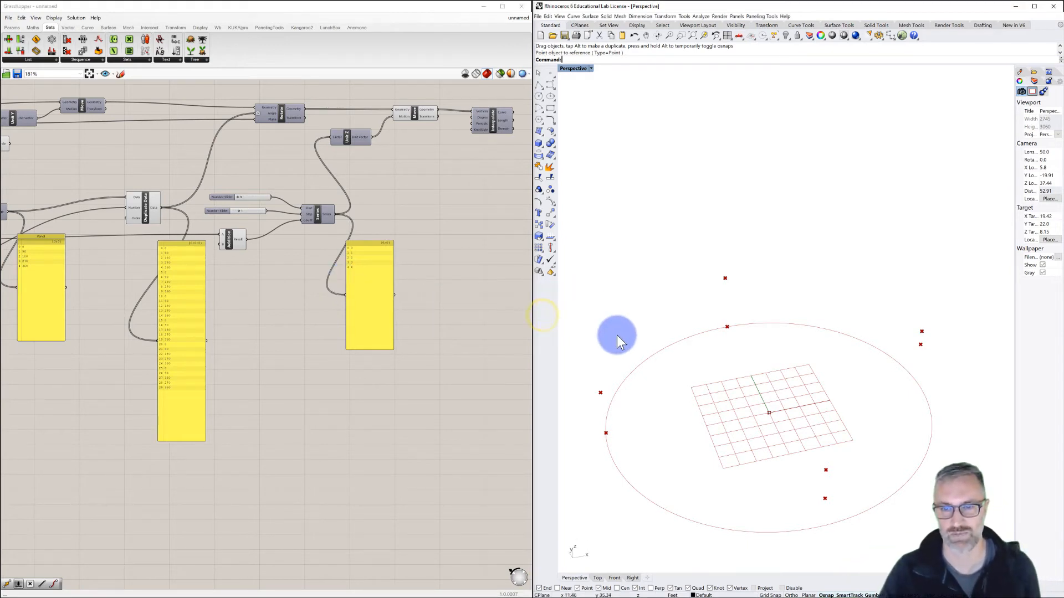
right_drag(616, 335, 640, 311)
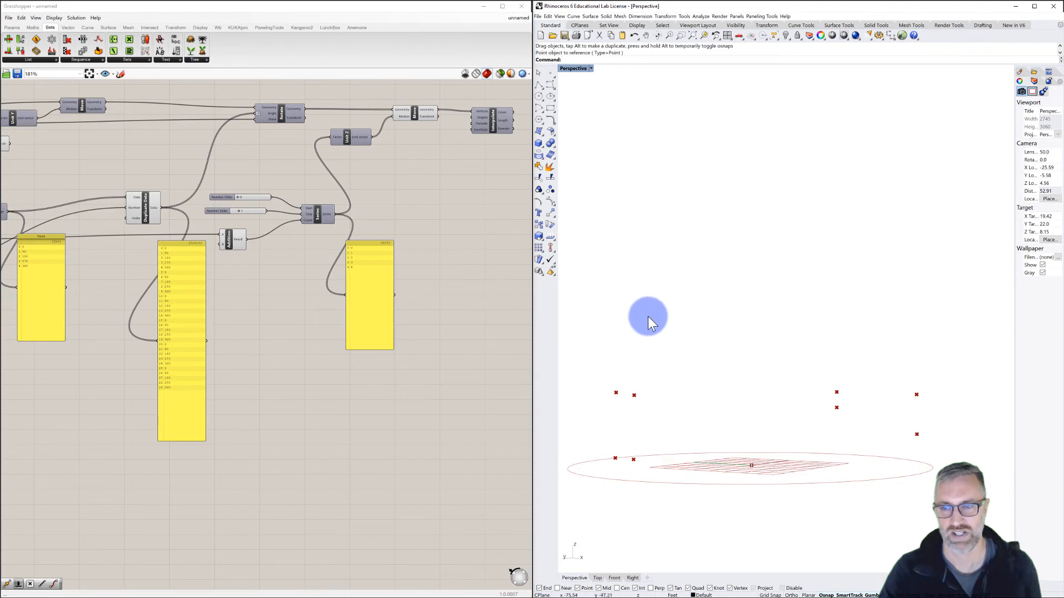
scroll(647, 318, down, 4)
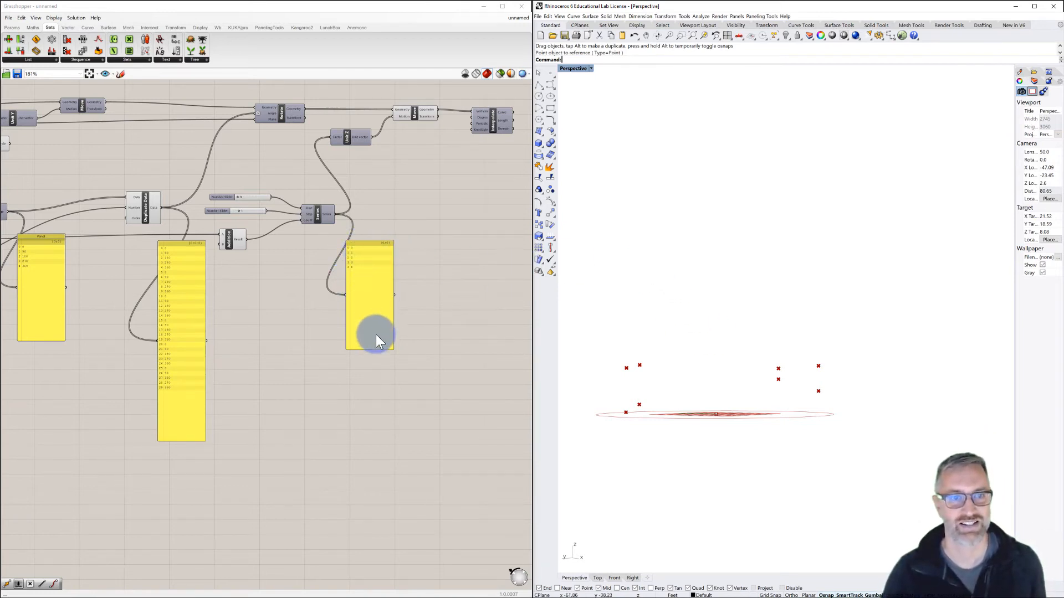
drag(376, 348, 375, 440)
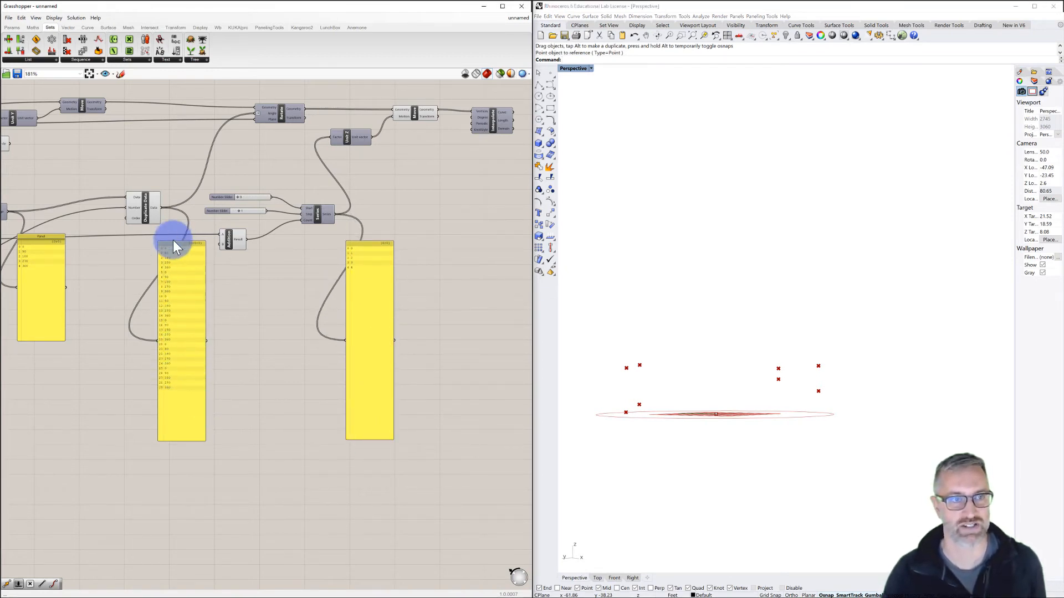
right_drag(183, 251, 218, 254)
click(216, 248)
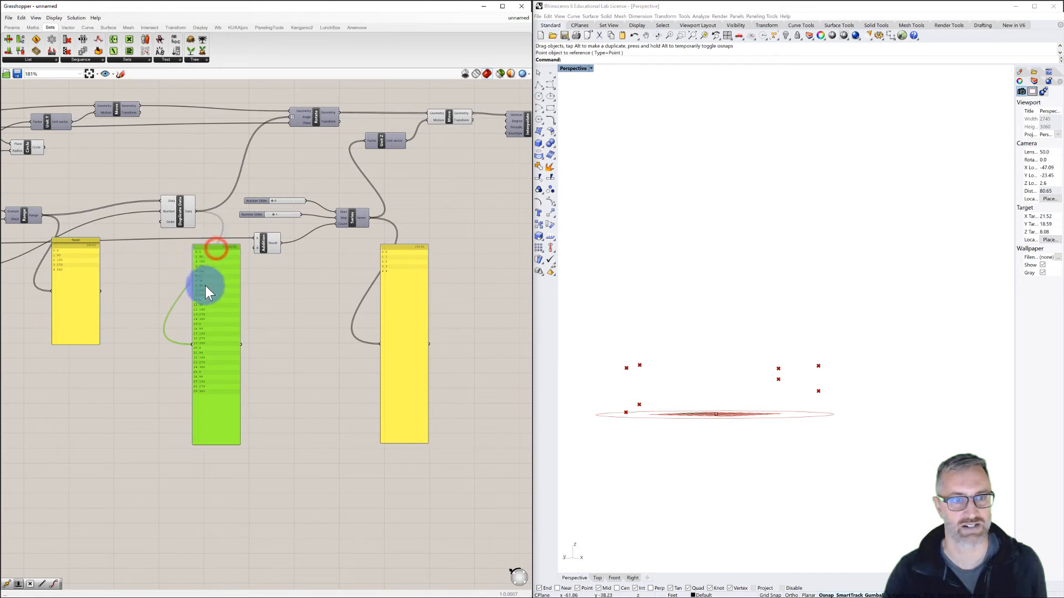
click(403, 248)
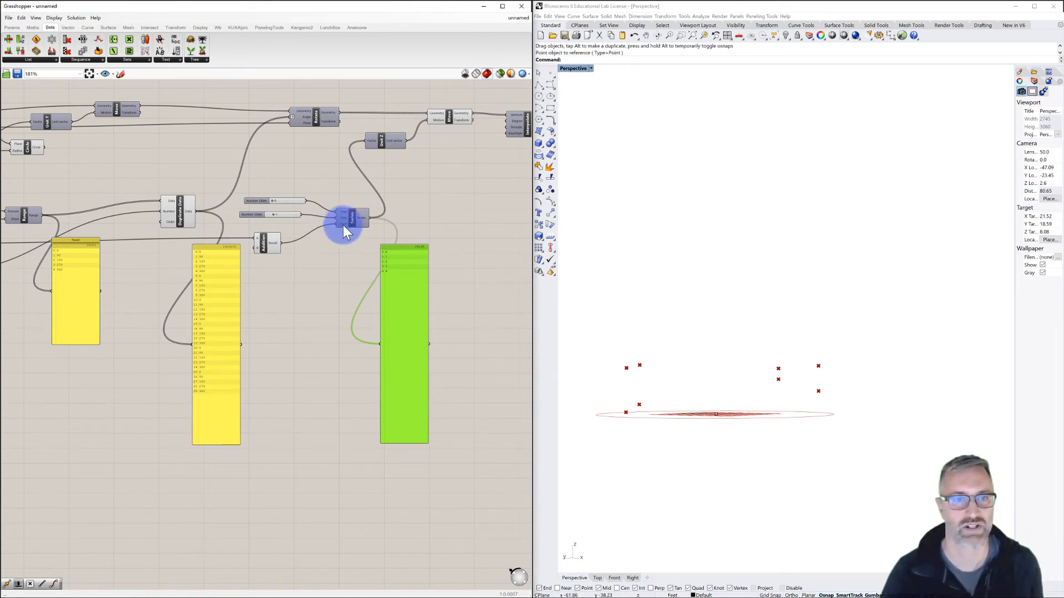
- Delete the Addition component that links the circle division slider to Series's Count input and inspect the raised points
right_drag(343, 222, 380, 221)
scroll(382, 221, down, 1)
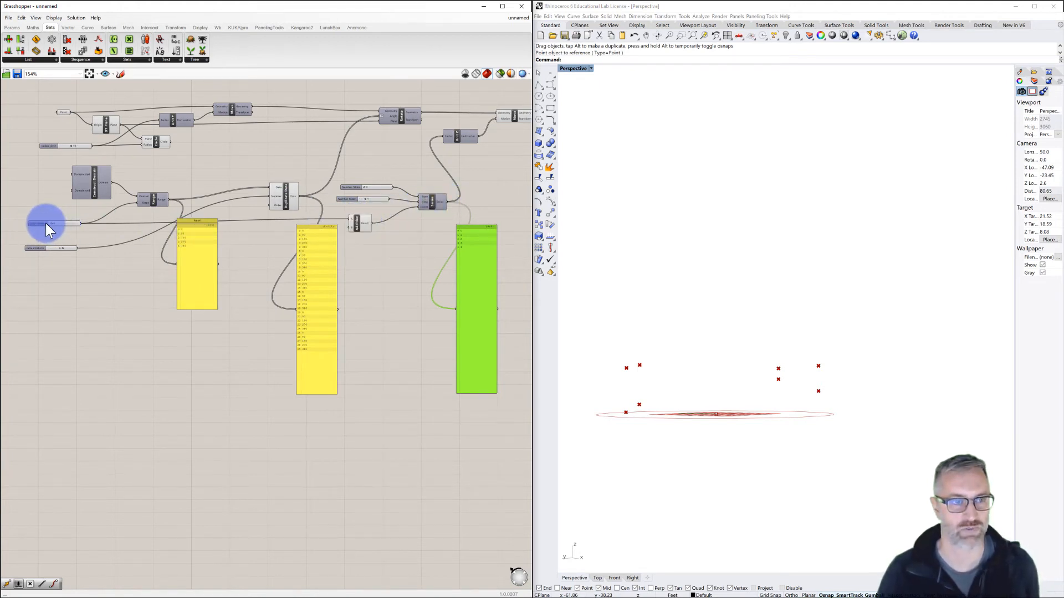
click(357, 223)
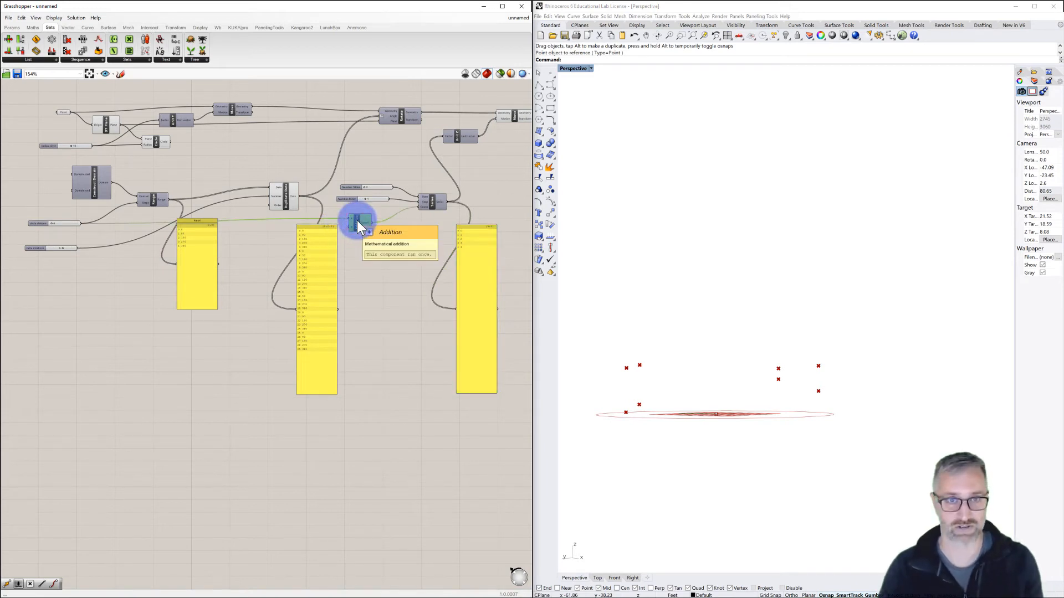
key(Delete)
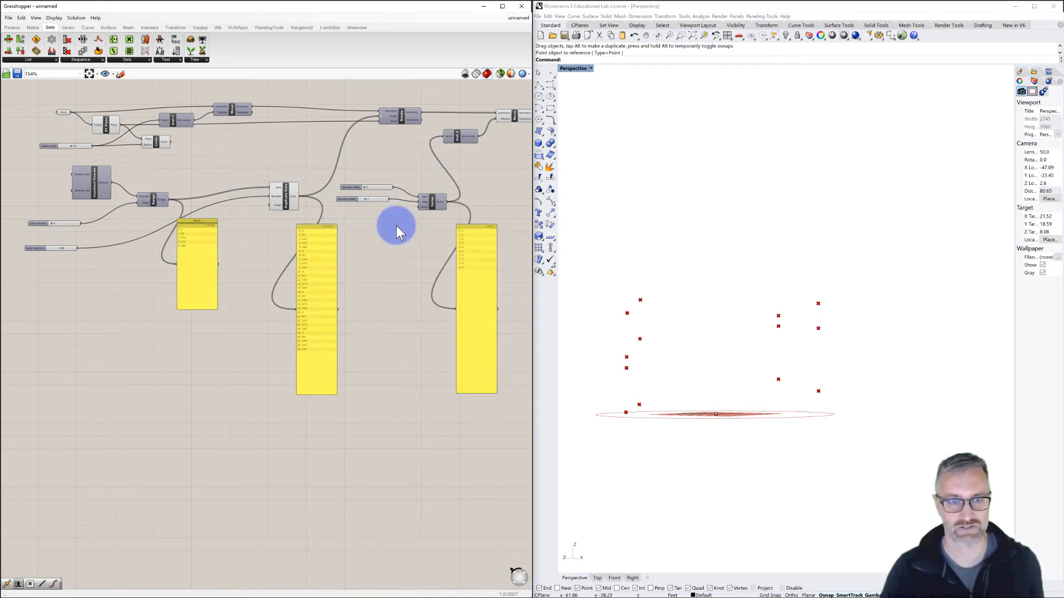
right_drag(396, 225, 380, 228)
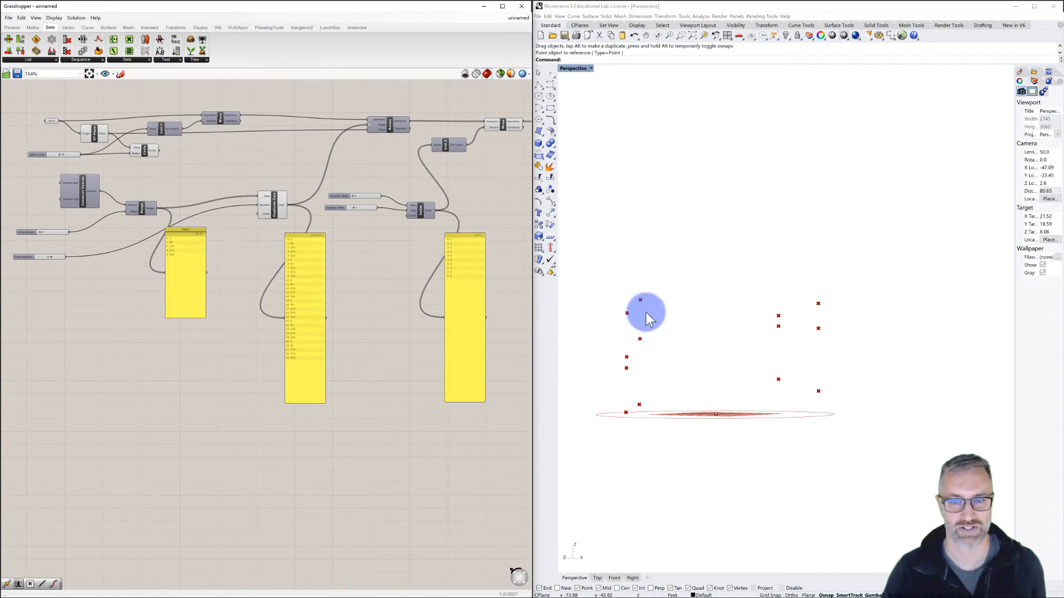
right_drag(689, 321, 693, 338)
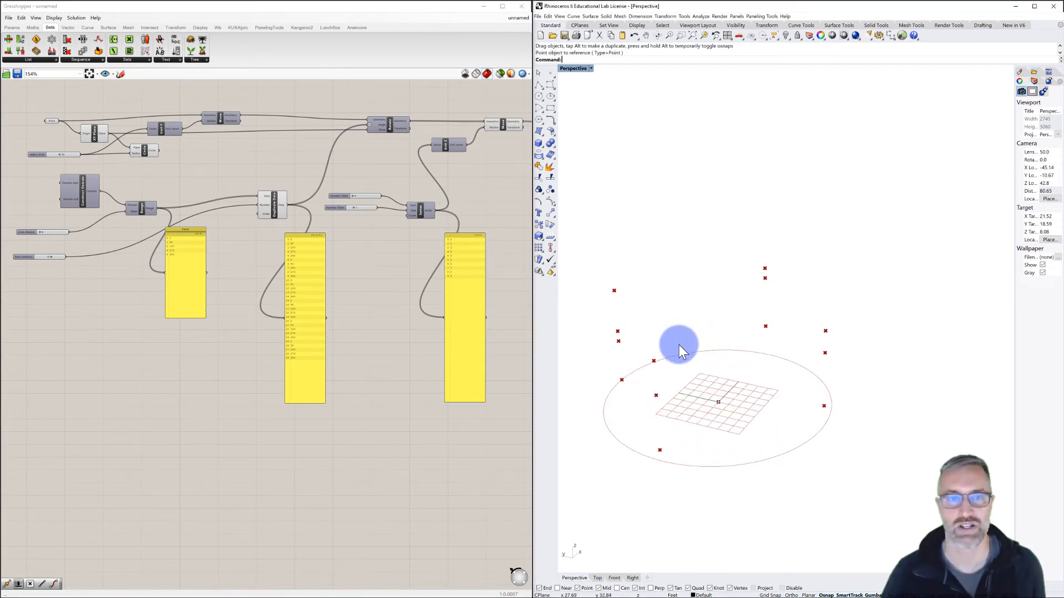
- Add a List Length component fed by Duplicate Data's output and show its Length output in a copied panel placed below it
double_click(361, 242)
text(list)
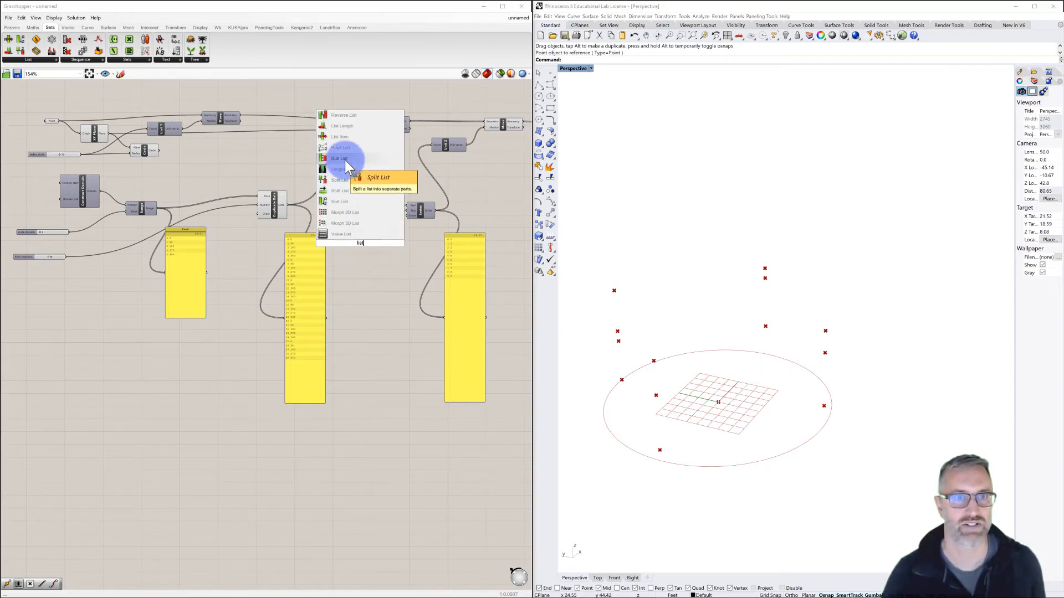
click(348, 127)
click(359, 249)
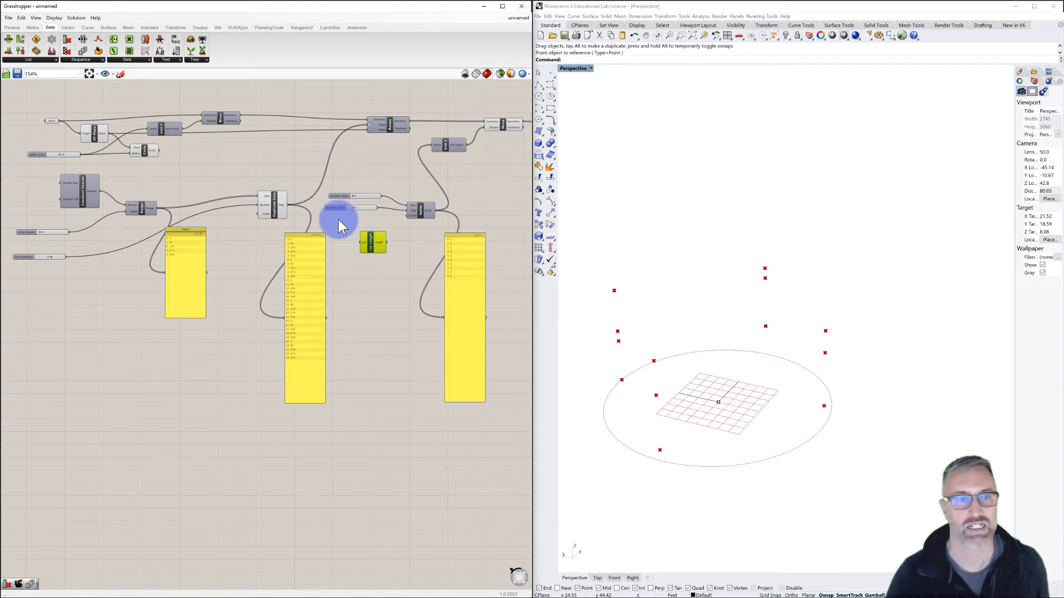
mouse_move(288, 206)
mouse_down()
mouse_move(338, 219)
mouse_move(372, 249)
mouse_move(298, 238)
mouse_move(394, 263)
mouse_move(359, 324)
mouse_move(373, 346)
mouse_up()
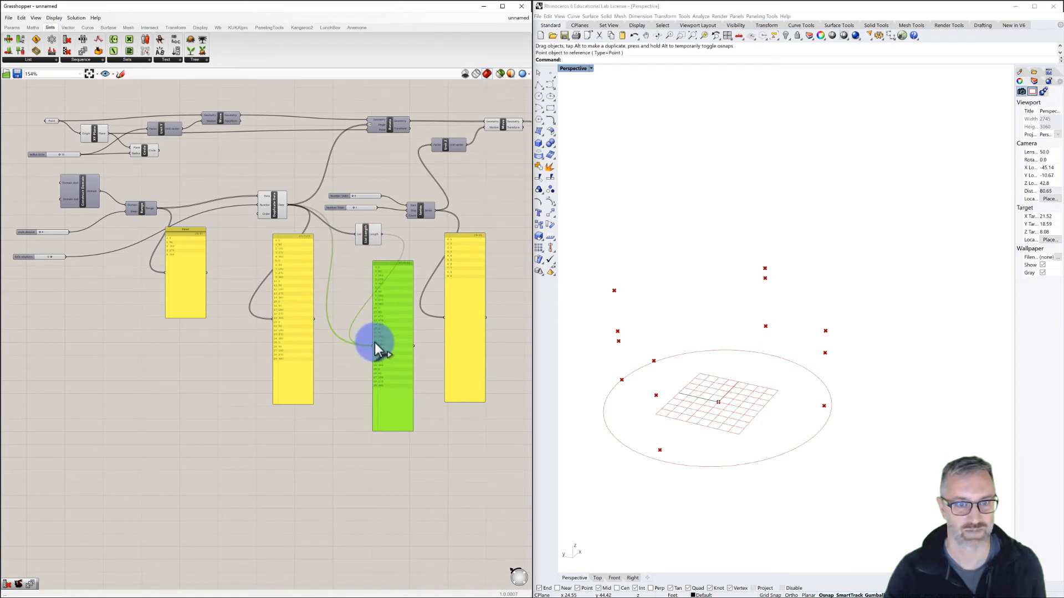
scroll(387, 278, up, 3)
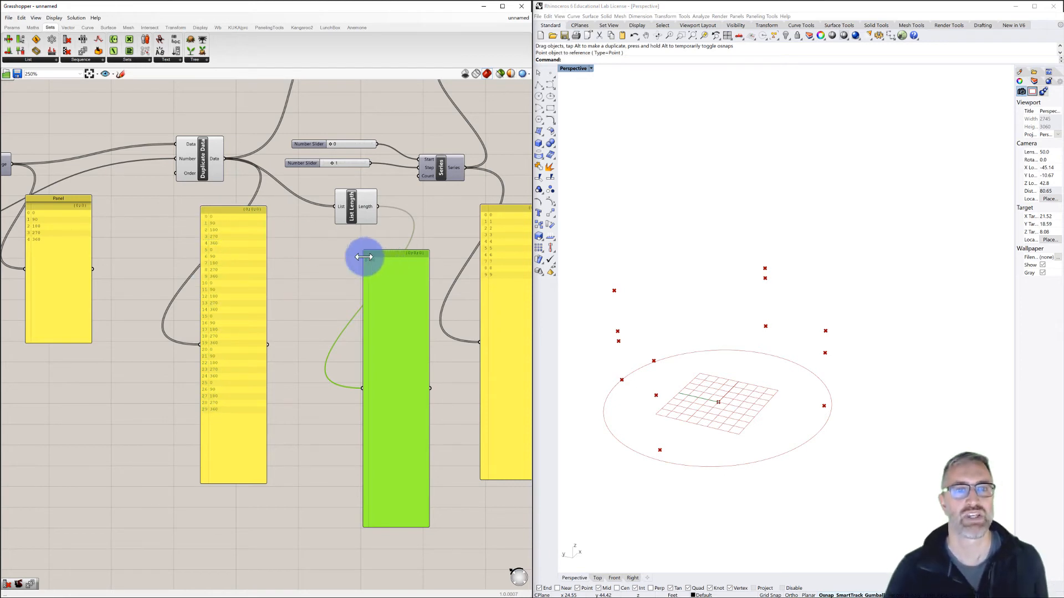
drag(393, 257, 377, 261)
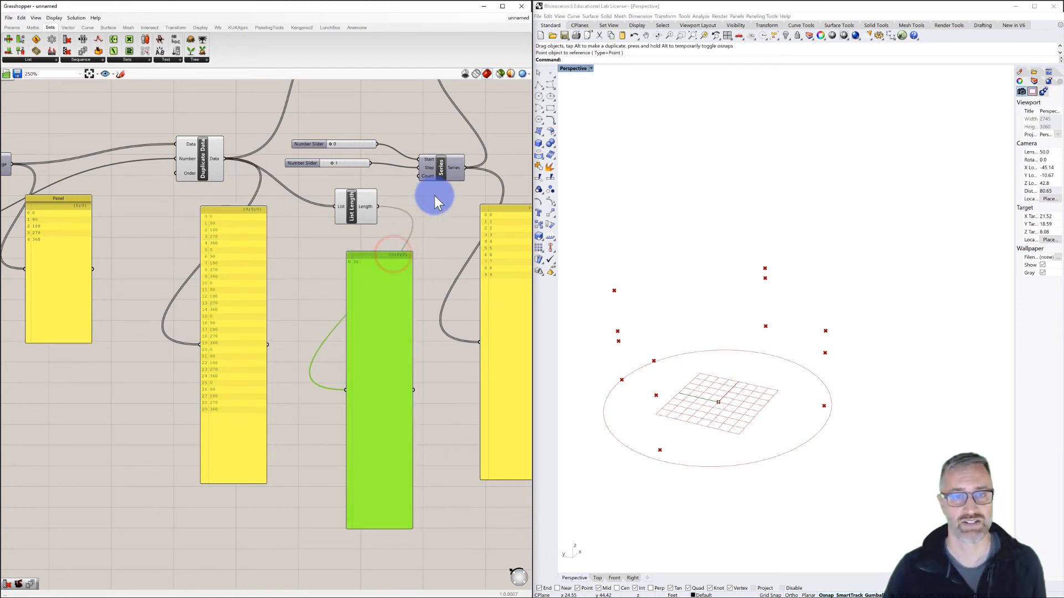
- Shift the Series component slightly away from its sliders and connect List Length's Length output to Series's Count input
drag(431, 176, 443, 171)
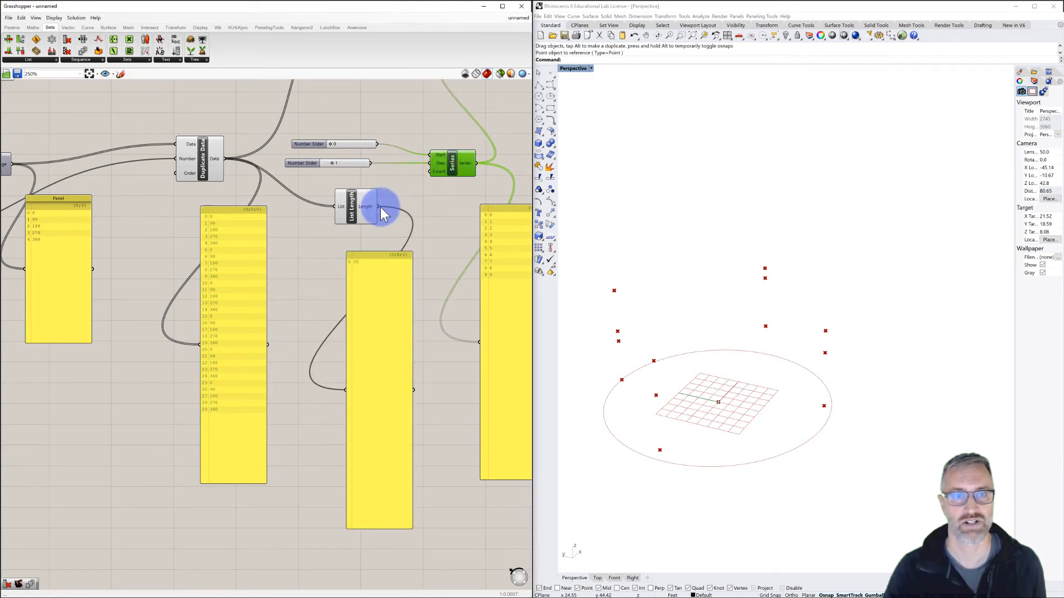
drag(377, 207, 434, 175)
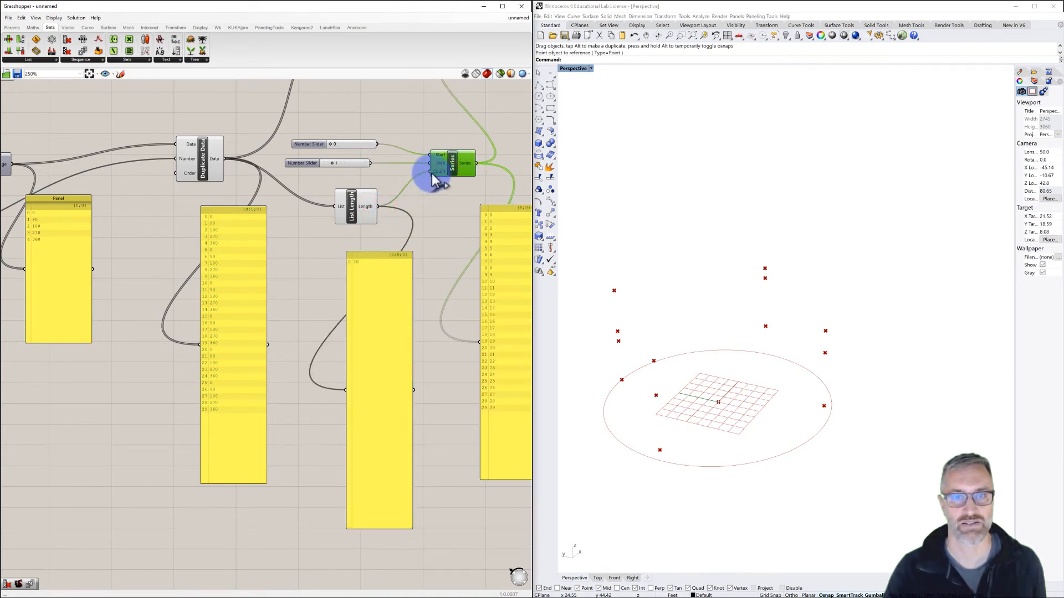
- Inspect the full set of raised points from a low side view and trace the Duplicate Data and Series lists to the Move component
scroll(715, 291, down, 5)
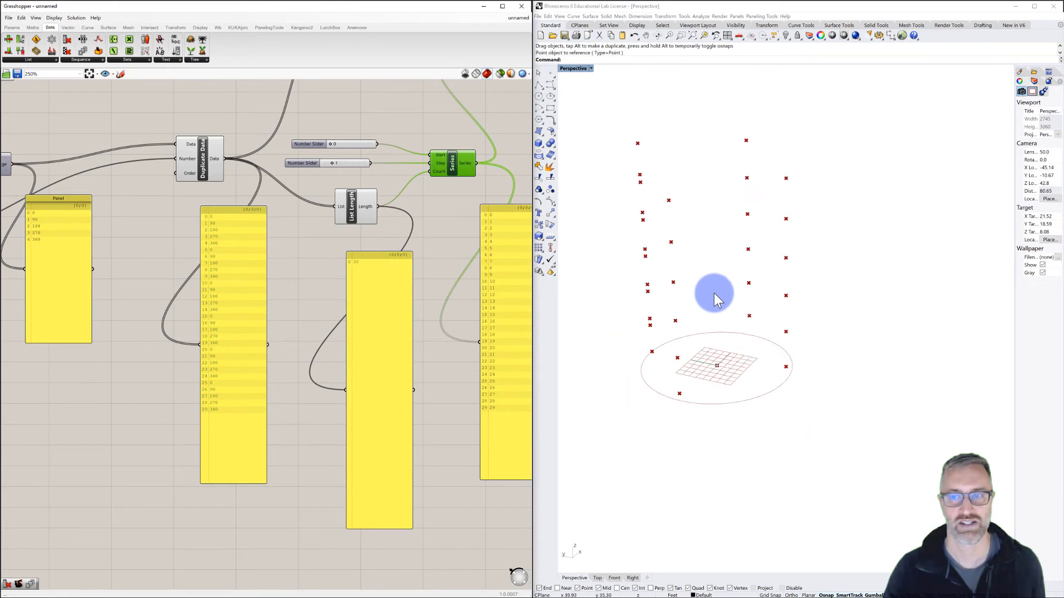
right_drag(720, 294, 720, 308)
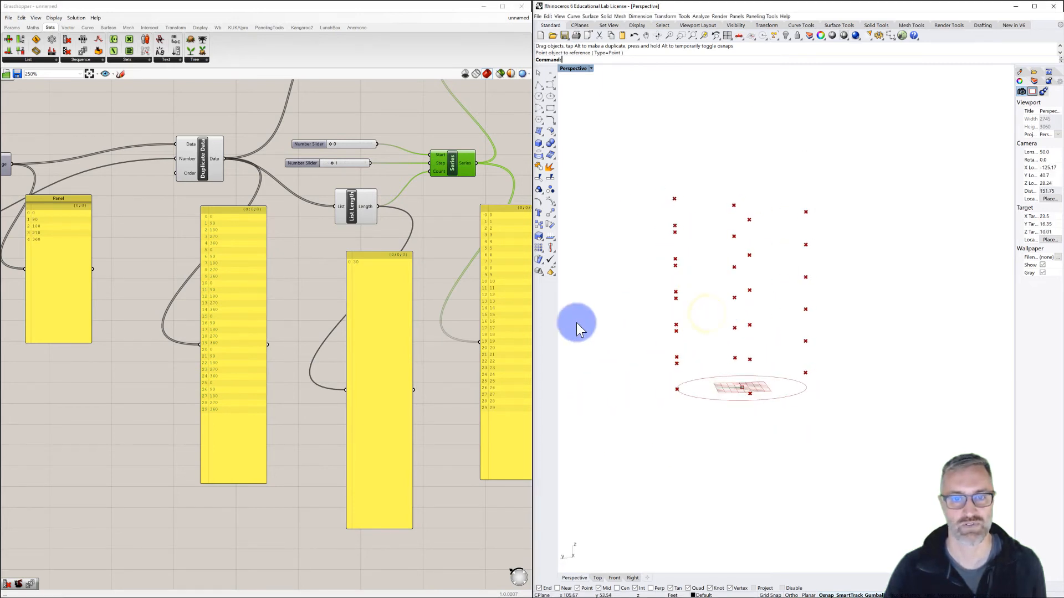
right_drag(457, 331, 396, 316)
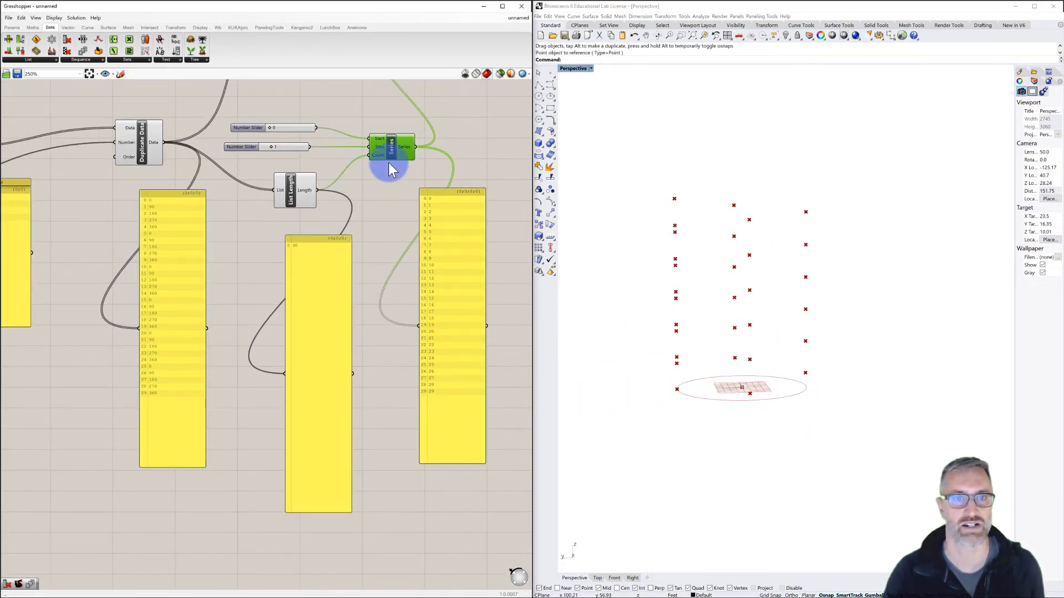
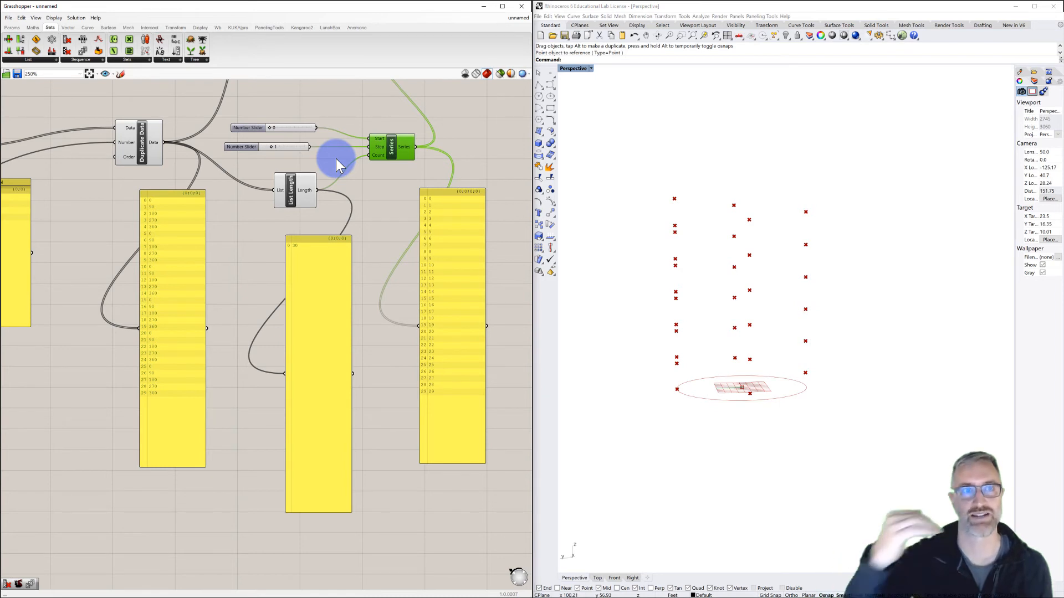
click(139, 158)
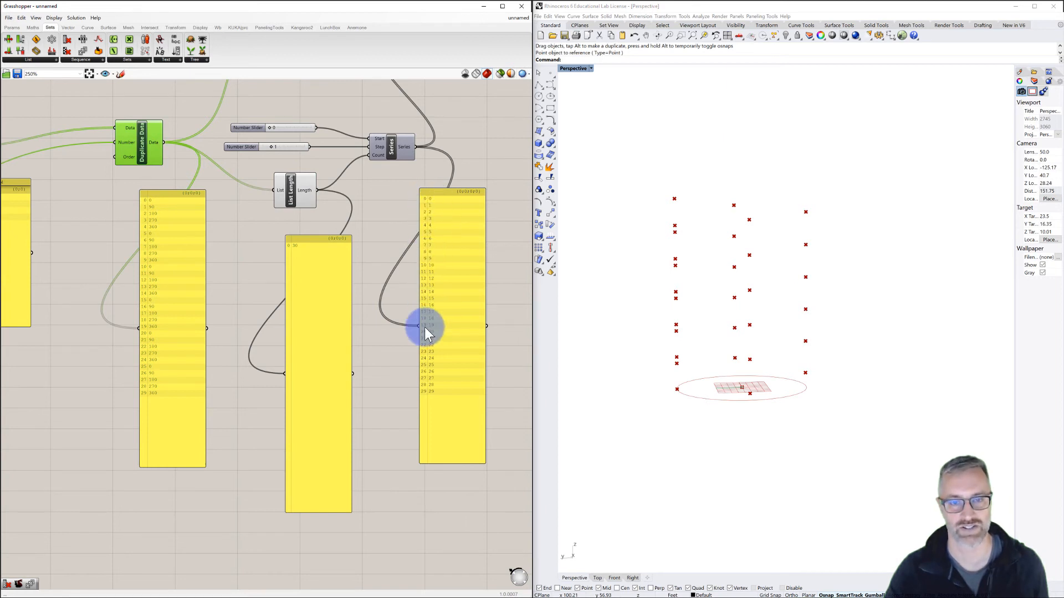
right_drag(403, 191, 362, 272)
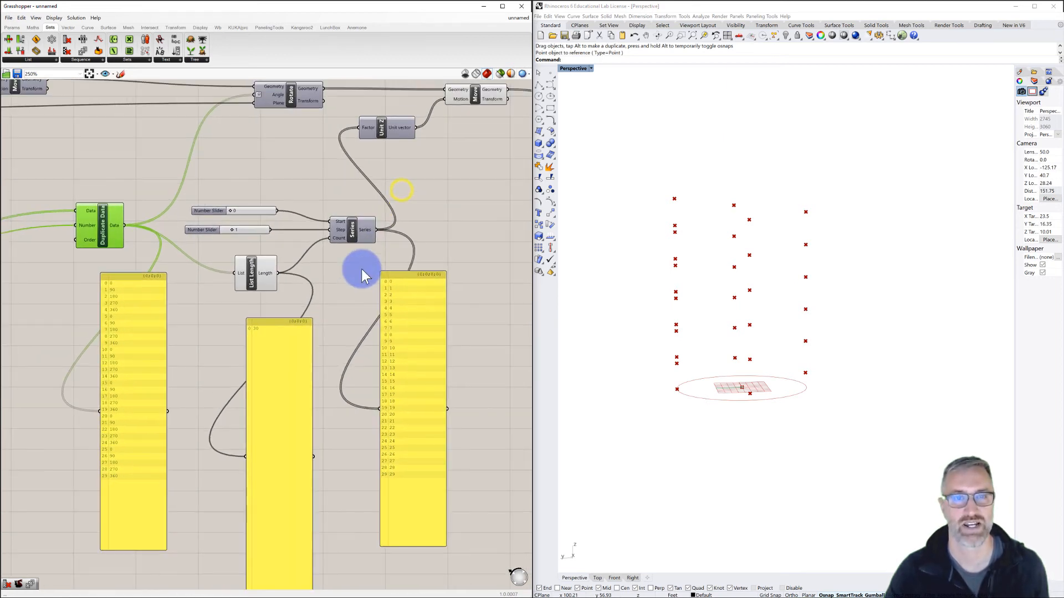
scroll(361, 267, down, 2)
right_drag(386, 184, 313, 176)
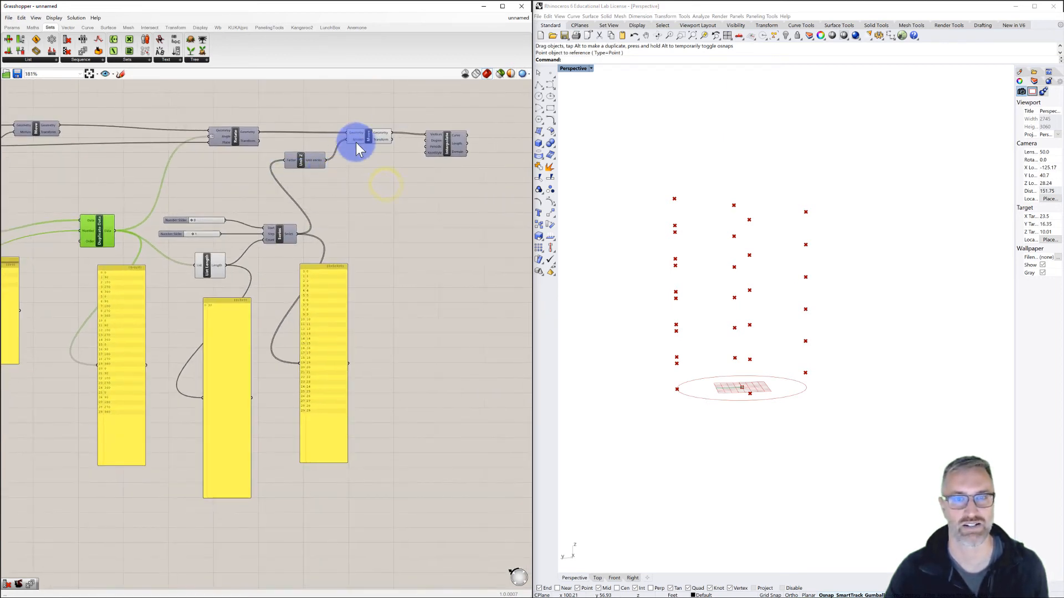
- Highlight the interpolated curve and examine it from several angles, including close up where one rotation ends and the next begins
click(450, 149)
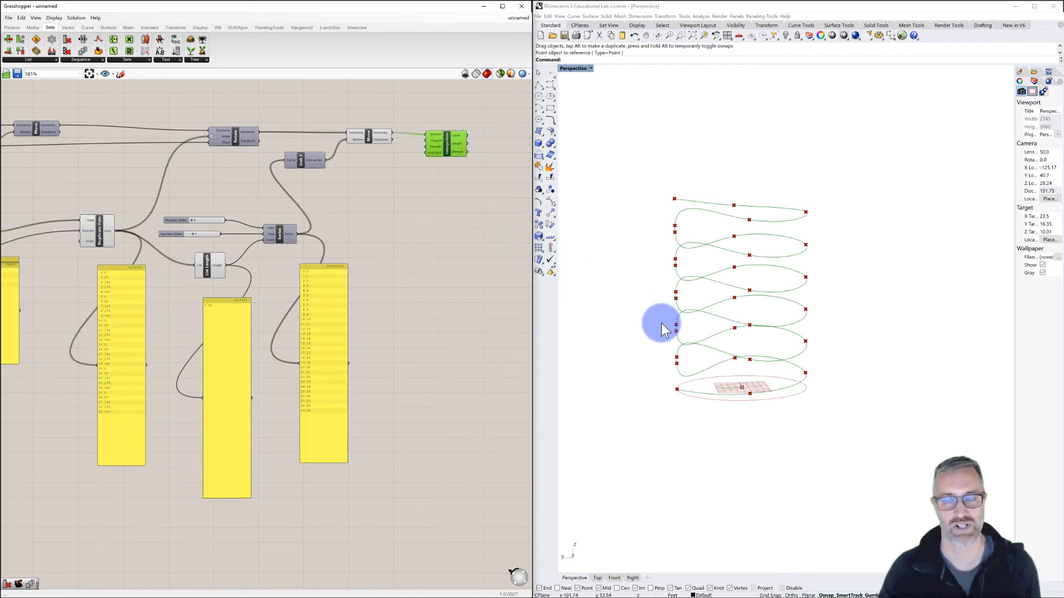
mouse_move(662, 351)
right_down()
mouse_move(735, 361)
mouse_move(679, 355)
right_up()
right_drag(742, 349, 807, 340)
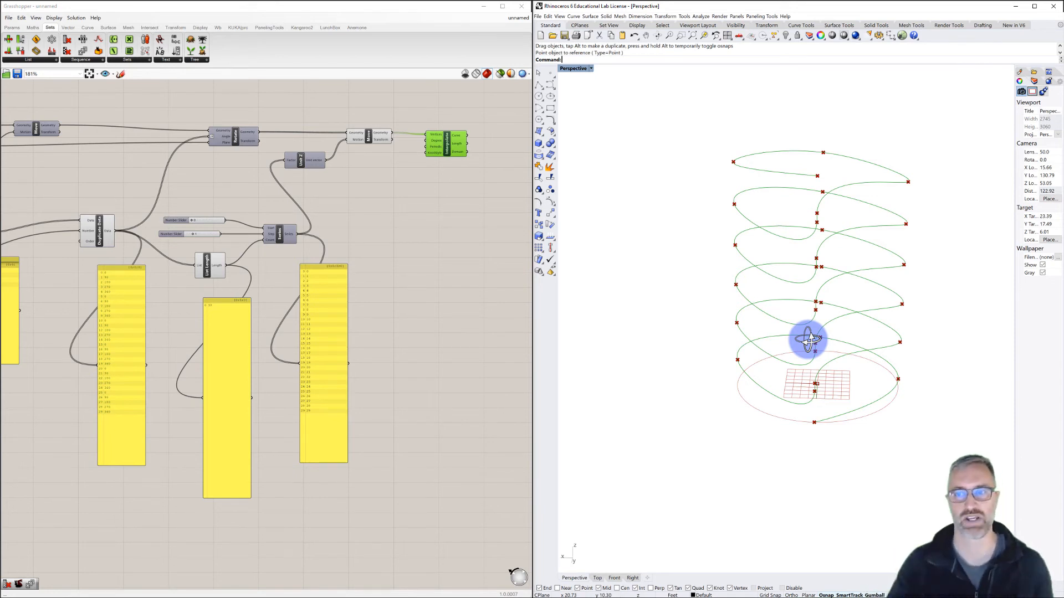
scroll(833, 409, up, 4)
right_drag(832, 409, 825, 405)
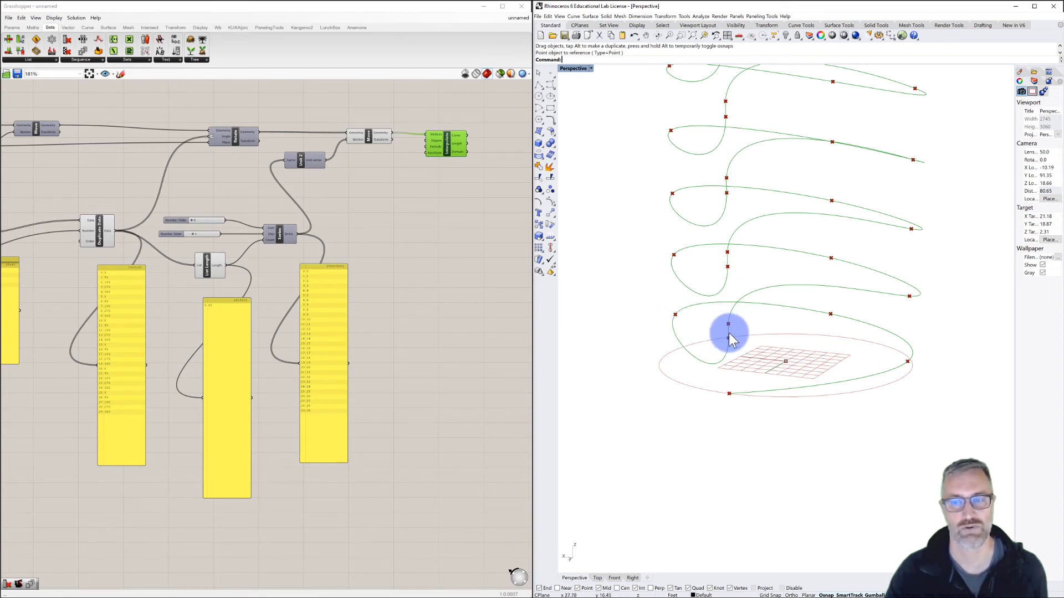
right_drag(728, 330, 735, 332)
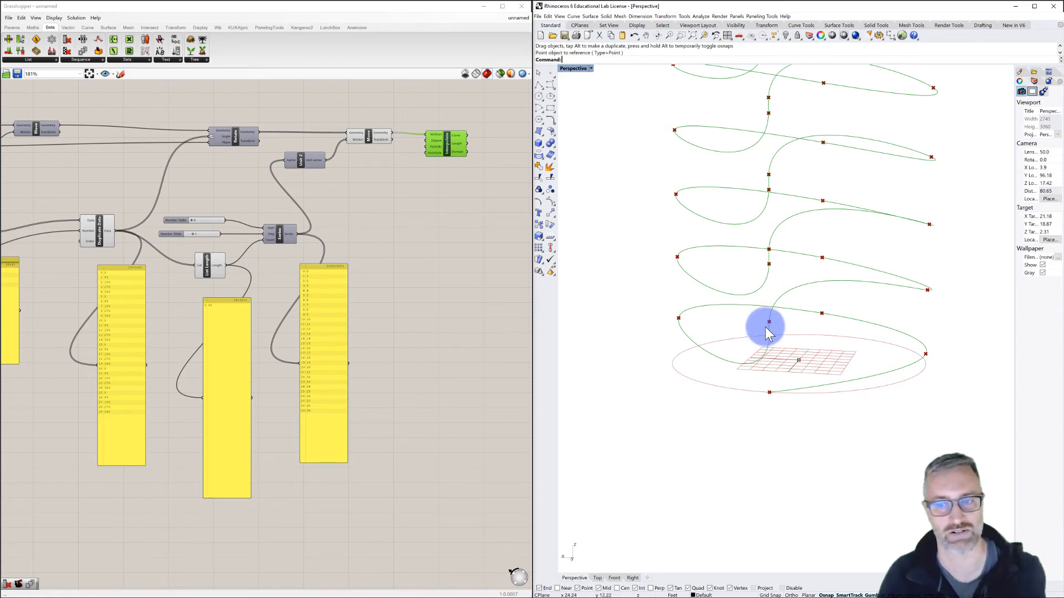
scroll(769, 328, down, 4)
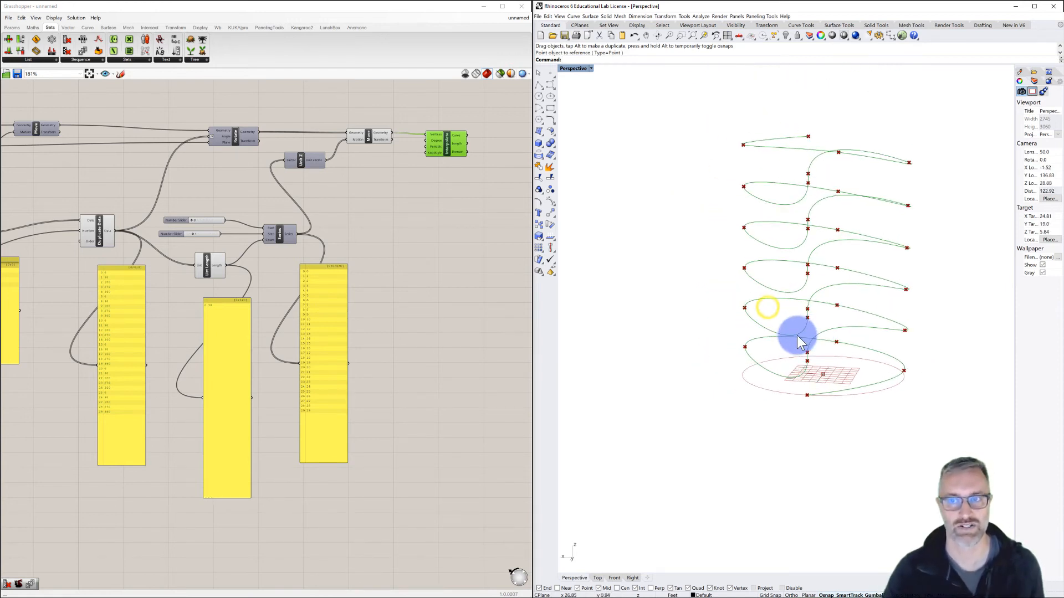
right_drag(808, 335, 717, 323)
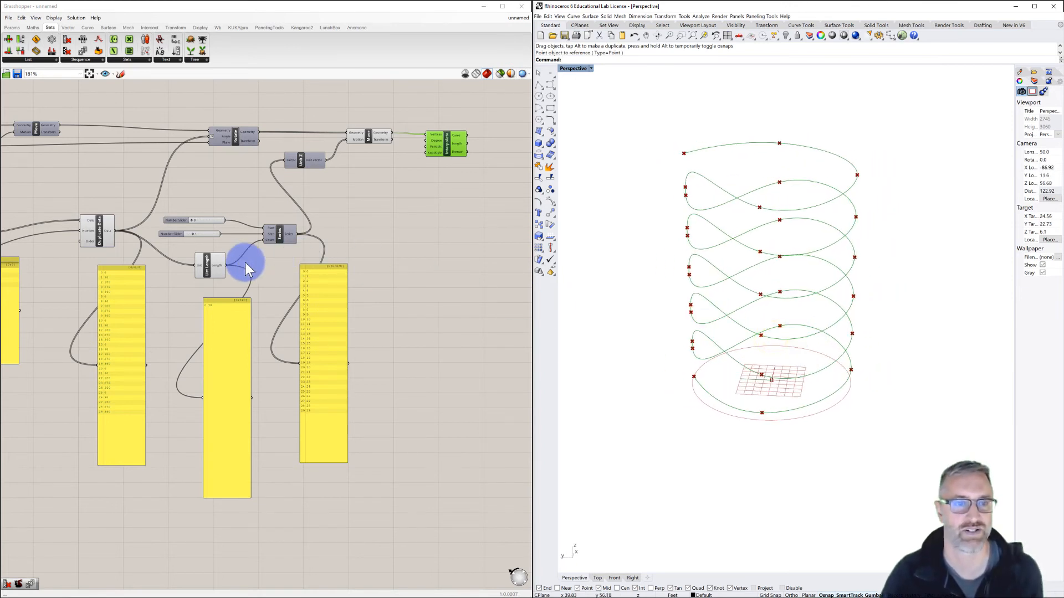
- Add a Cull Index component on the canvas between the Range and Duplicate Data components
right_drag(245, 262, 290, 264)
scroll(388, 267, down, 1)
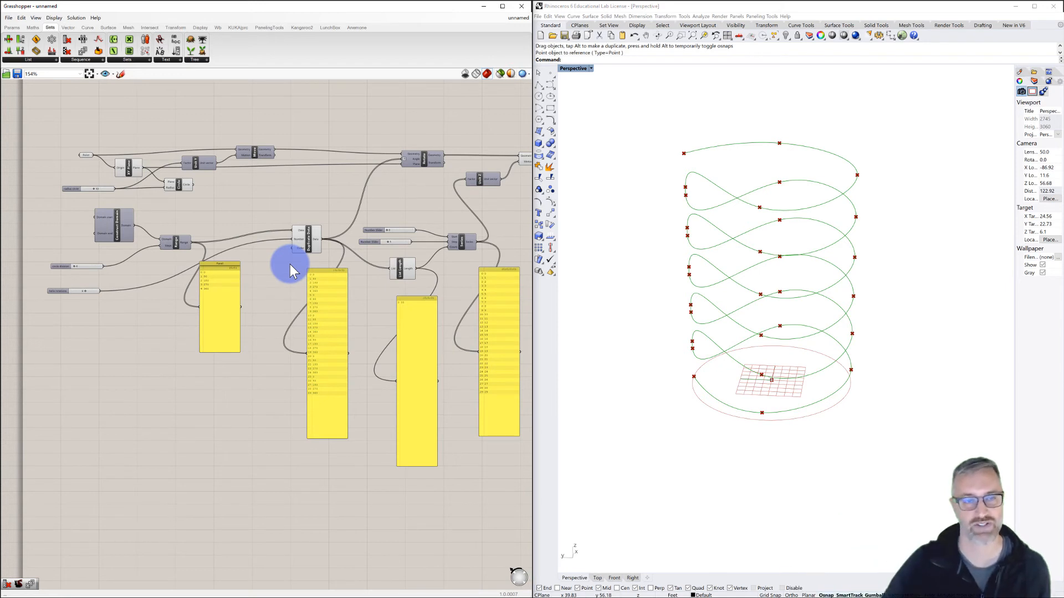
scroll(248, 251, up, 4)
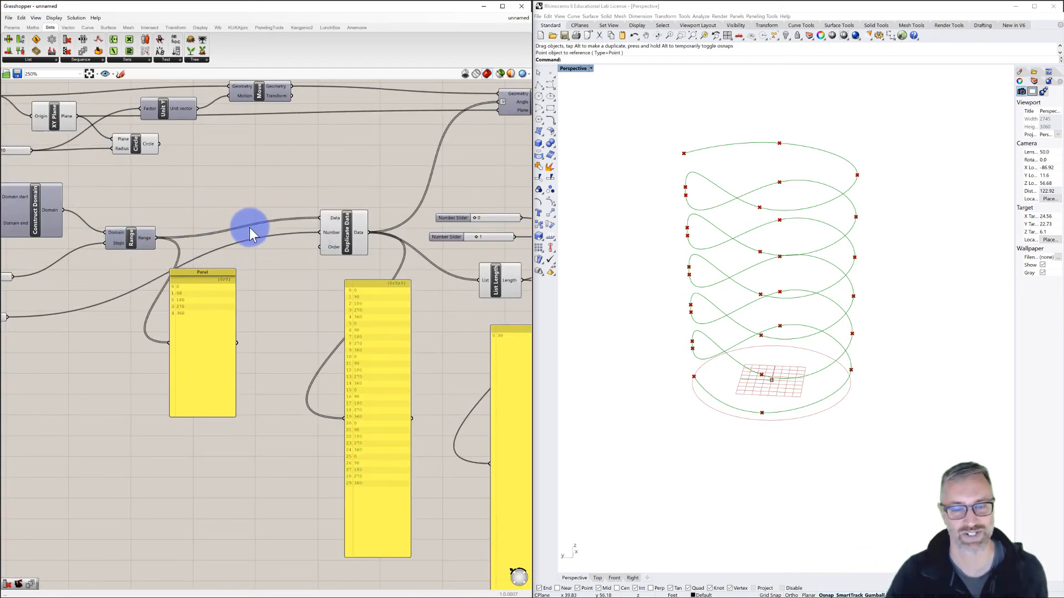
click(242, 208)
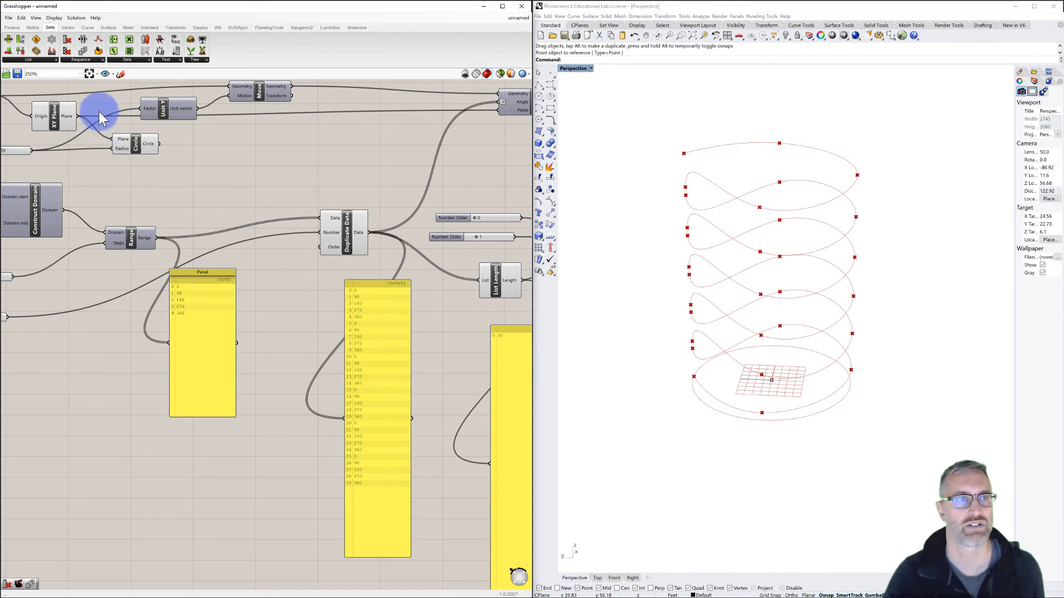
click(43, 60)
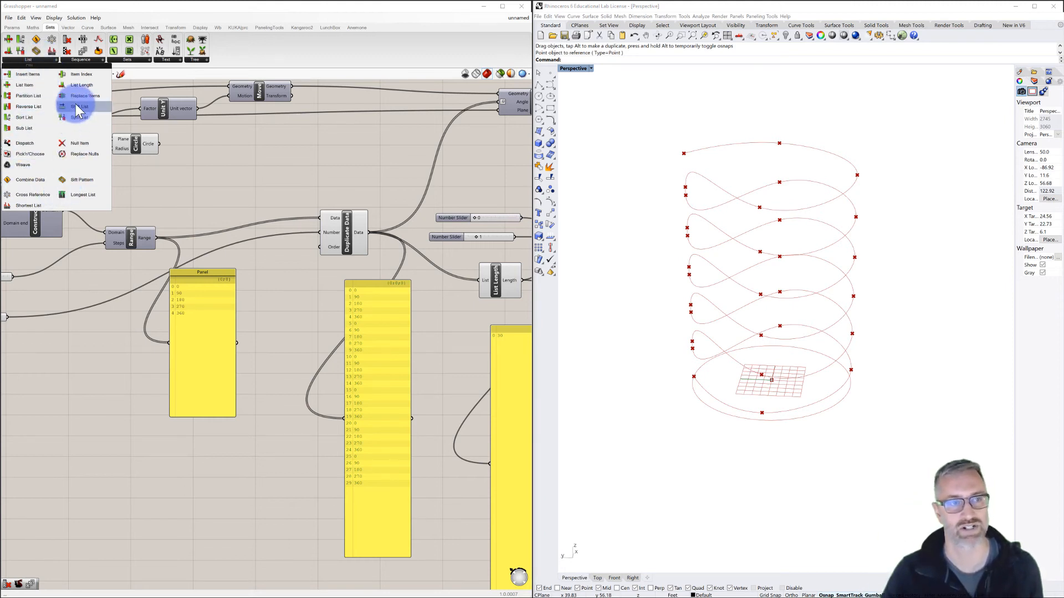
click(71, 59)
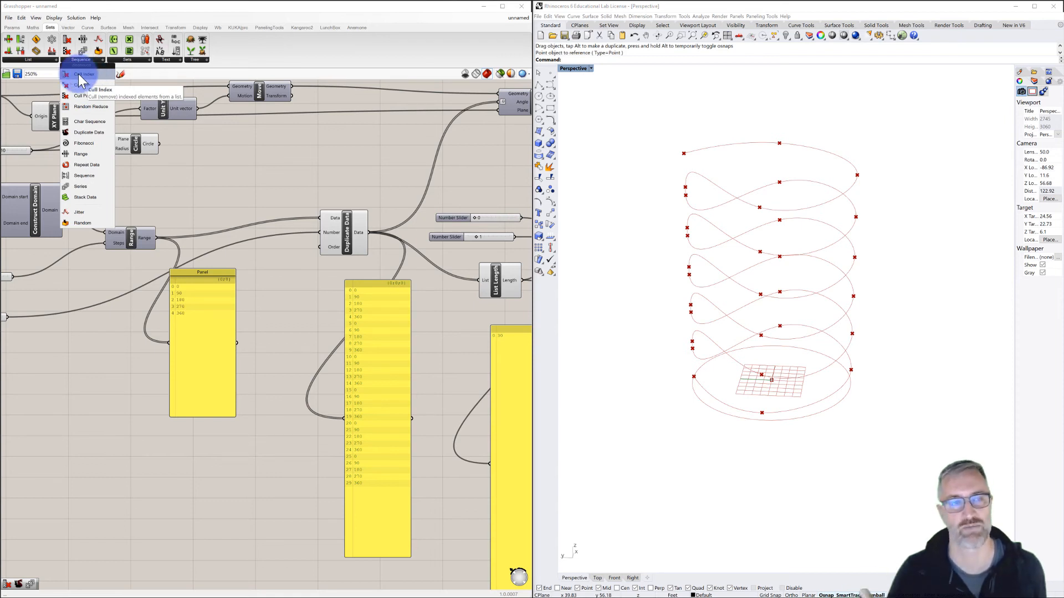
drag(78, 74, 248, 213)
drag(248, 208, 249, 209)
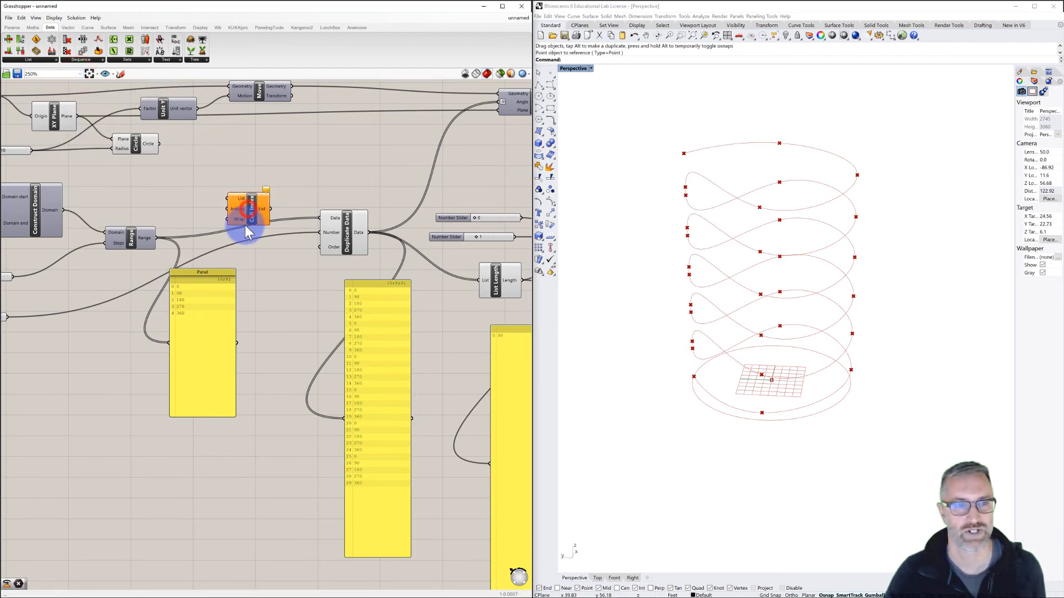
- Connect Range's output to Cull Index's List input and show Cull Index's output in a copied panel beside Range's panel
right_drag(243, 222, 282, 216)
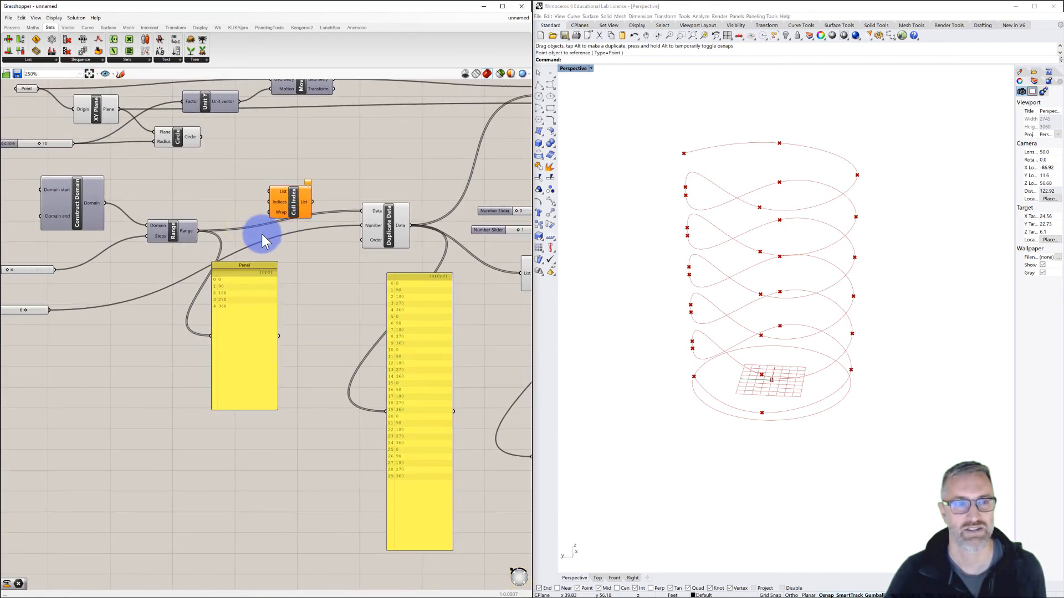
drag(213, 277, 203, 236)
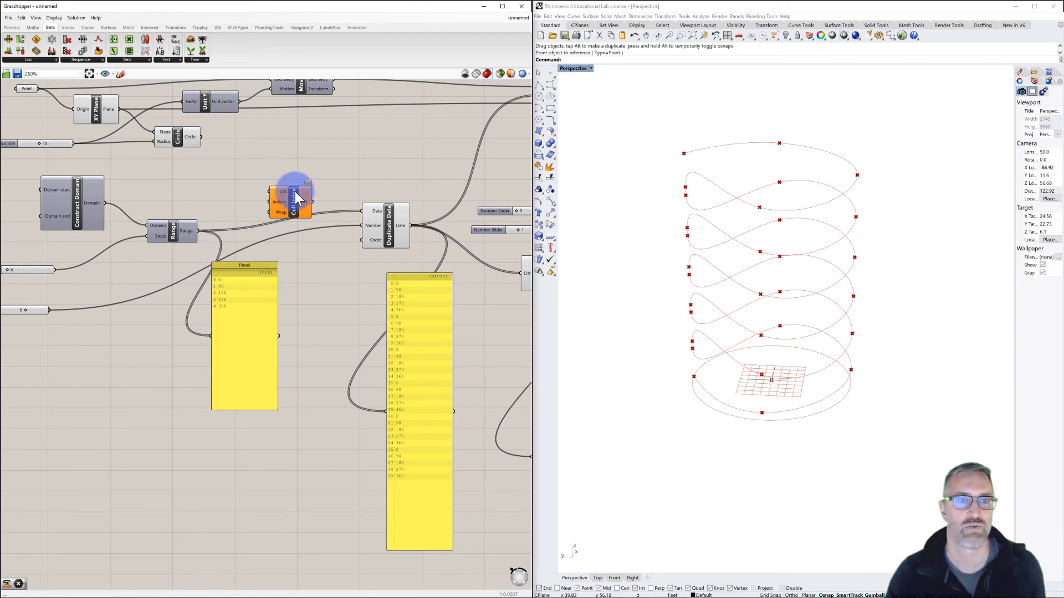
drag(282, 192, 280, 194)
drag(204, 228, 268, 197)
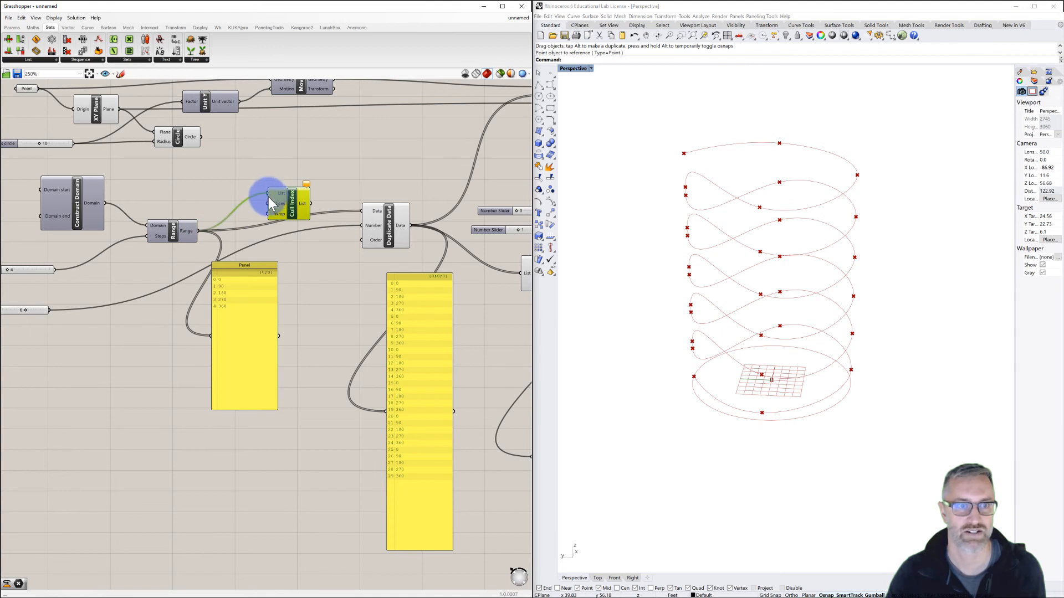
drag(244, 266, 324, 304)
drag(311, 203, 281, 372)
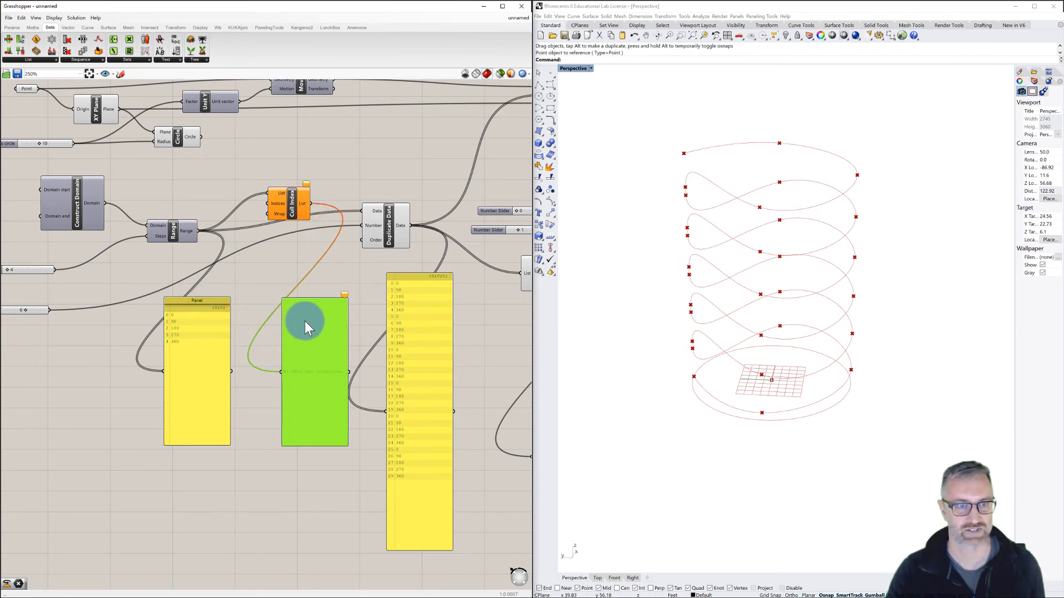
- Connect the circle division slider to Cull Index's Indices input
right_drag(272, 206, 295, 200)
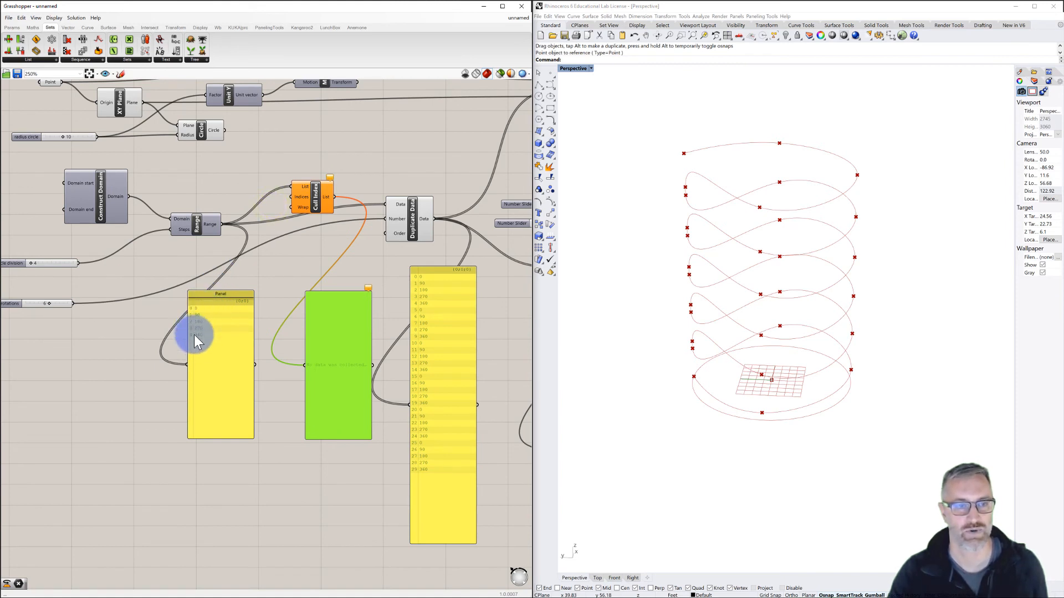
right_drag(157, 274, 167, 266)
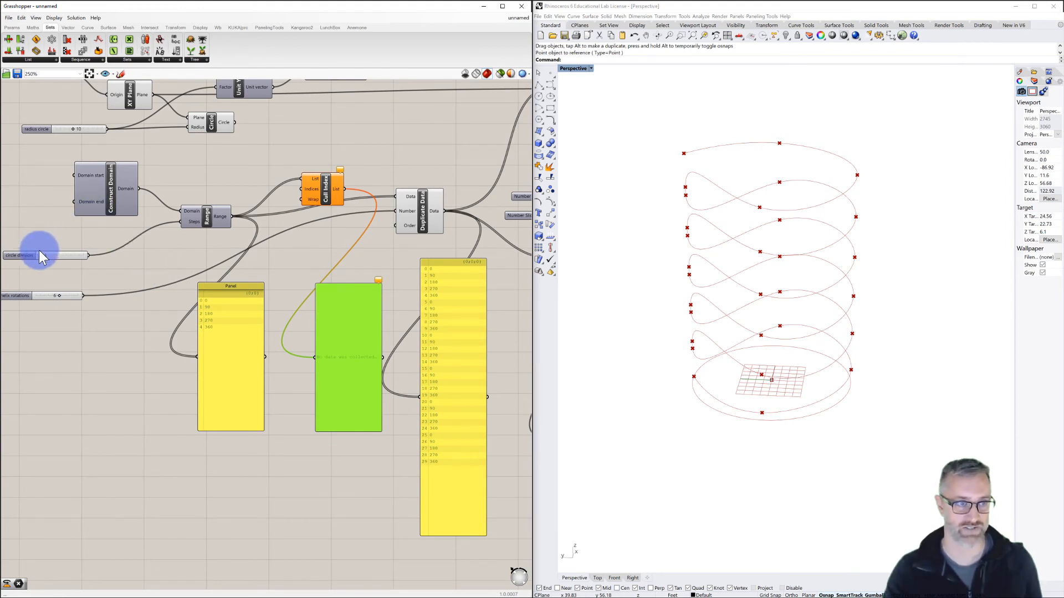
click(14, 257)
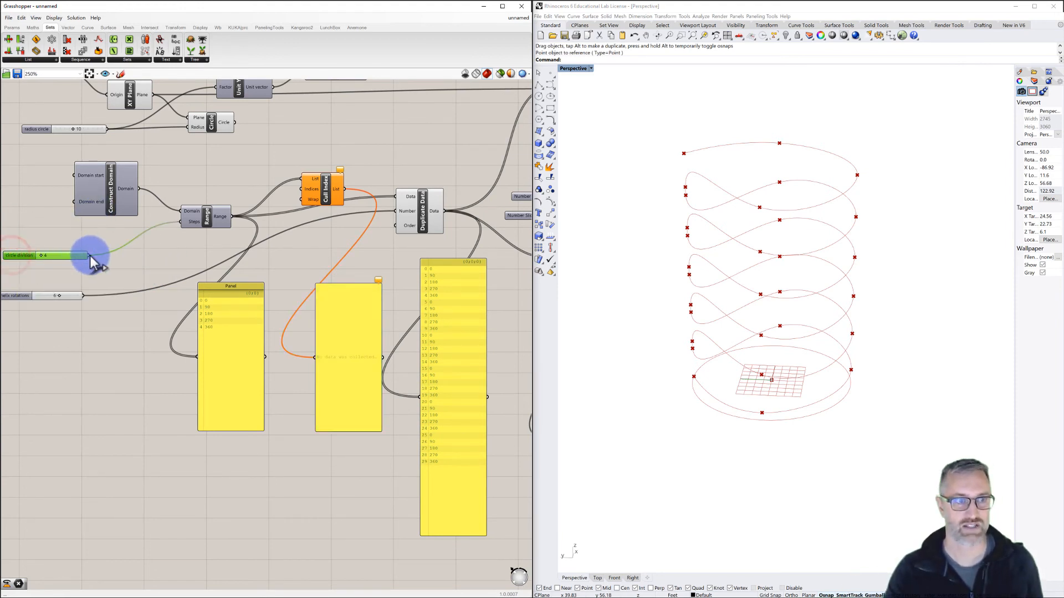
drag(89, 255, 301, 194)
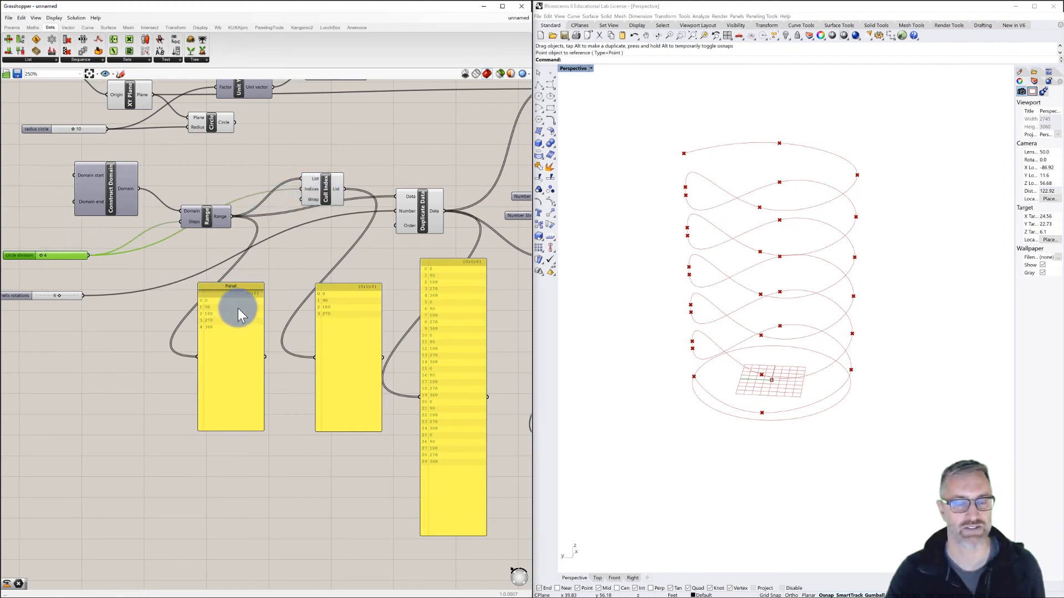
- Compare the Range and Cull Index lists, then replace Duplicate Data's Data input with Cull Index's List output and inspect the spiral
click(208, 216)
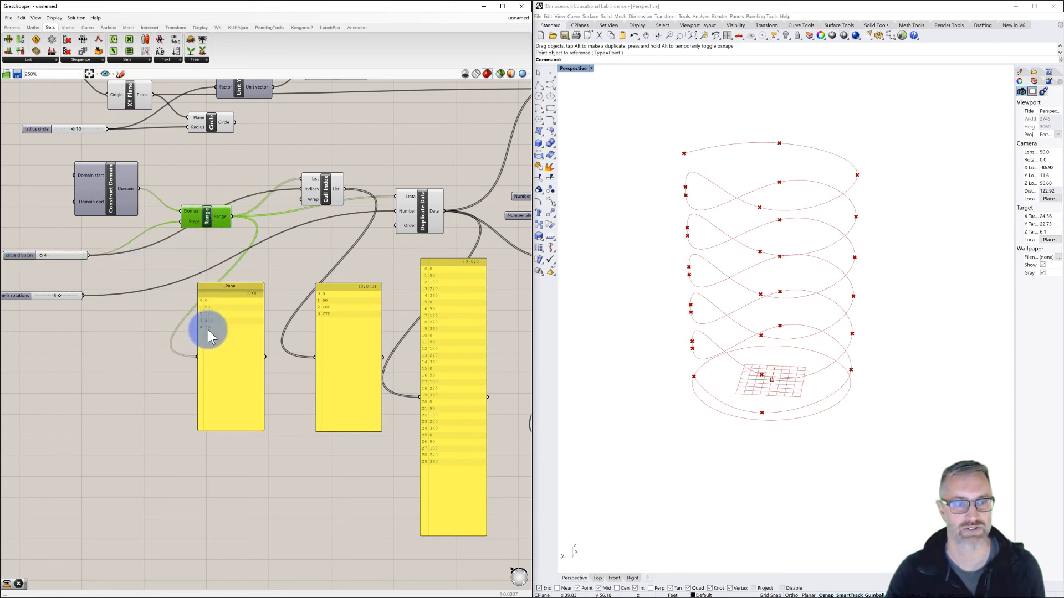
click(348, 289)
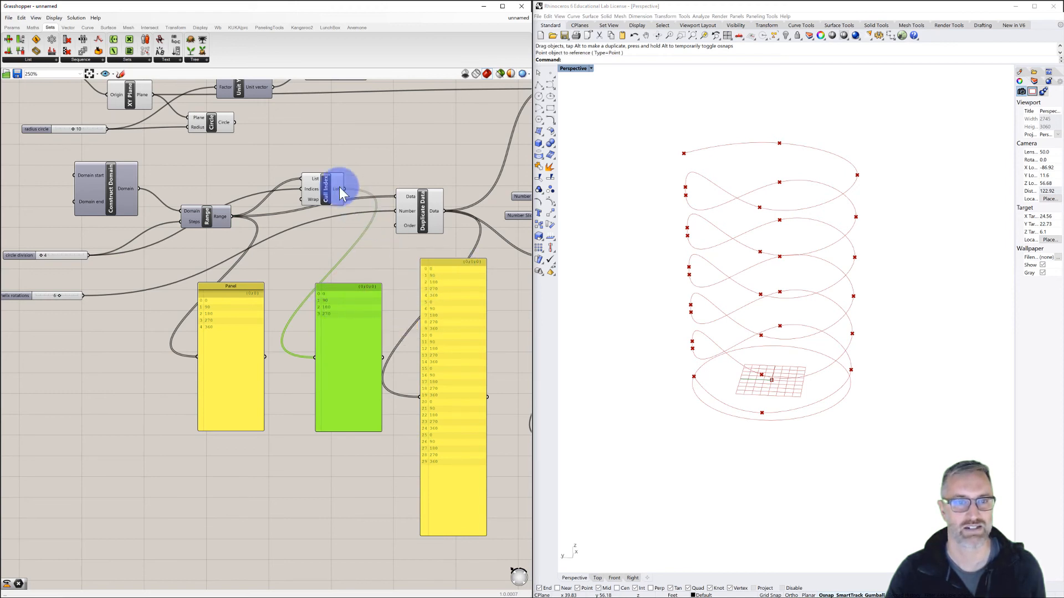
drag(339, 191, 397, 196)
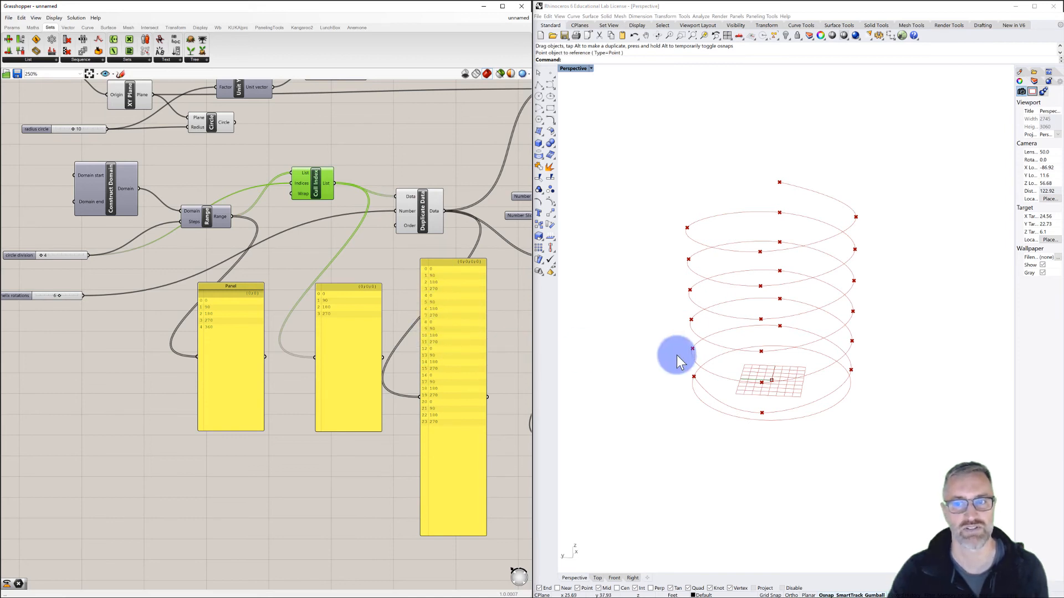
right_drag(676, 356, 779, 379)
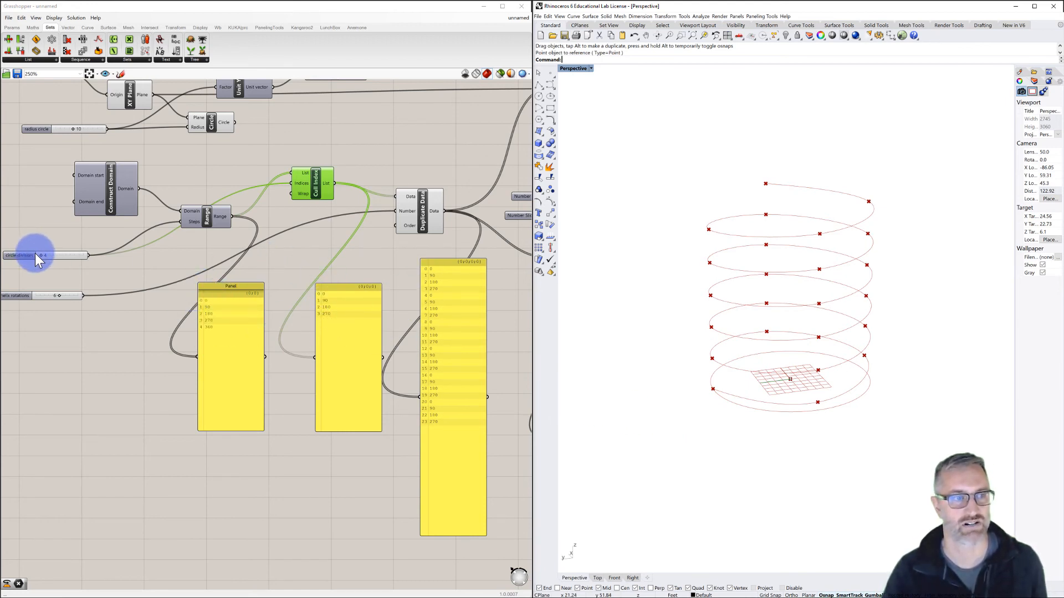
- Set the circle division slider to 9, align Cull Index with Duplicate Data's Data input, and check the List Length panel
drag(36, 255, 46, 257)
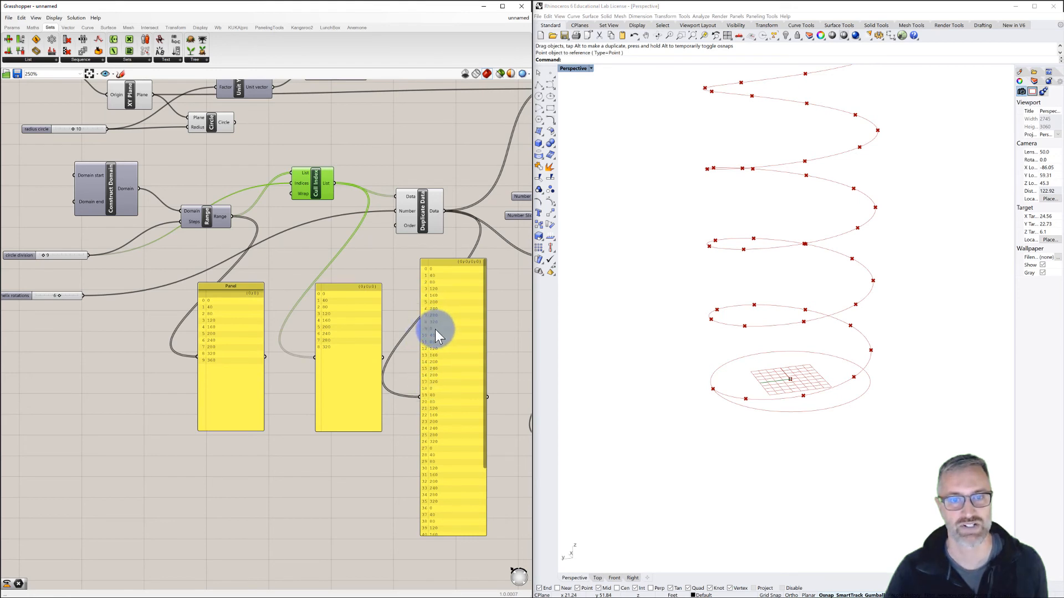
drag(320, 188, 320, 202)
scroll(288, 215, down, 3)
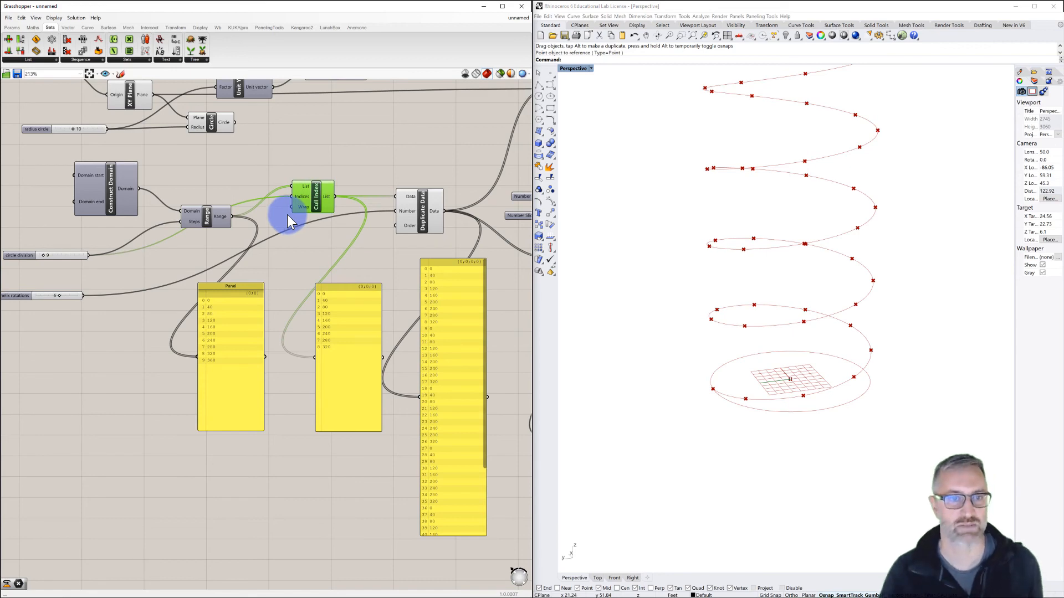
right_drag(397, 231, 236, 228)
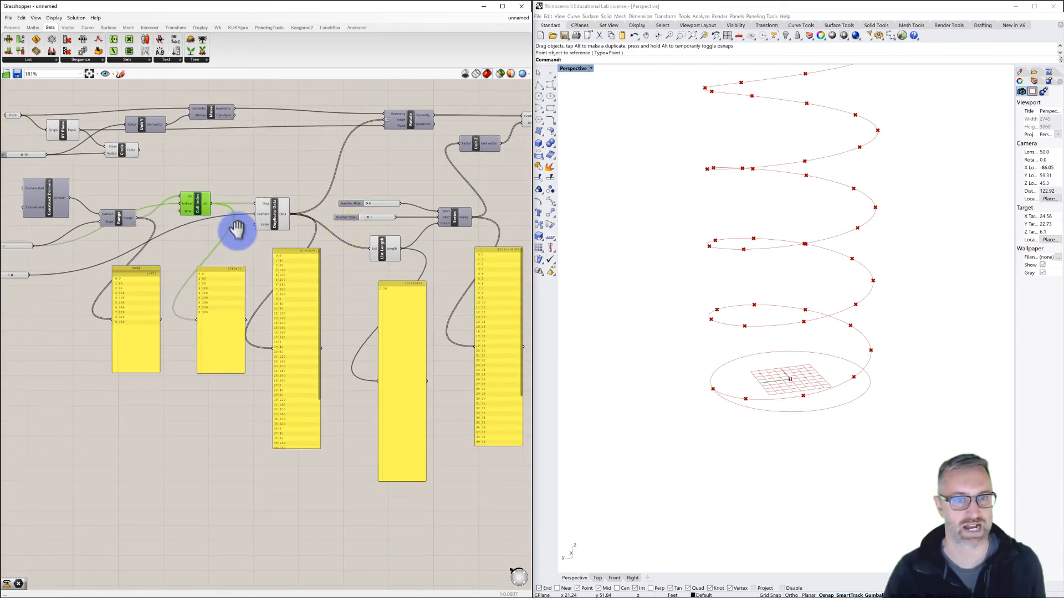
scroll(237, 228, up, 2)
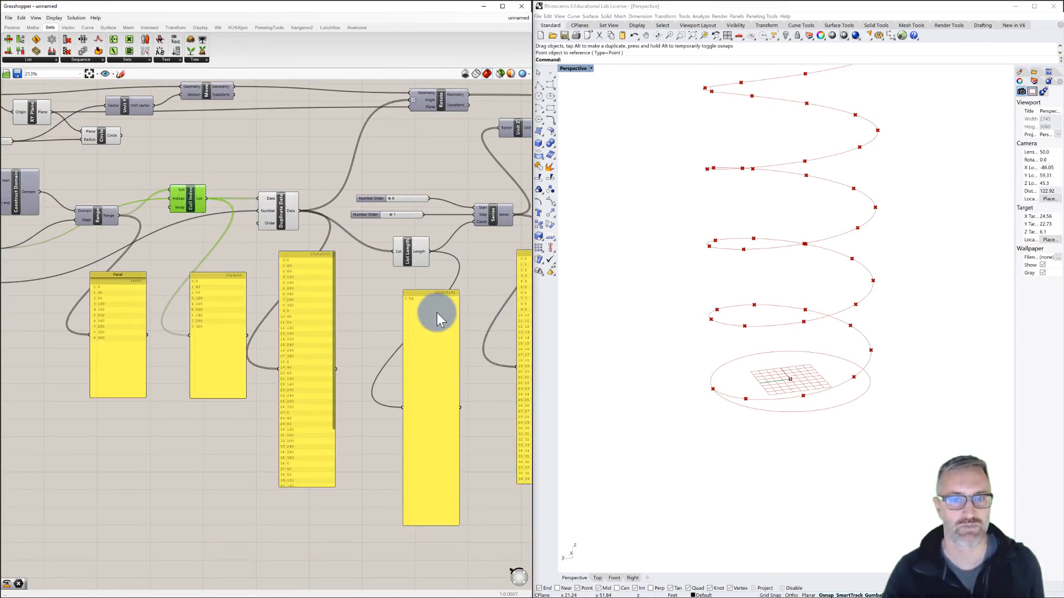
- Highlight the Interpolate component's curve and examine the full-height spiral from the side
scroll(437, 319, down, 2)
right_drag(444, 314, 327, 301)
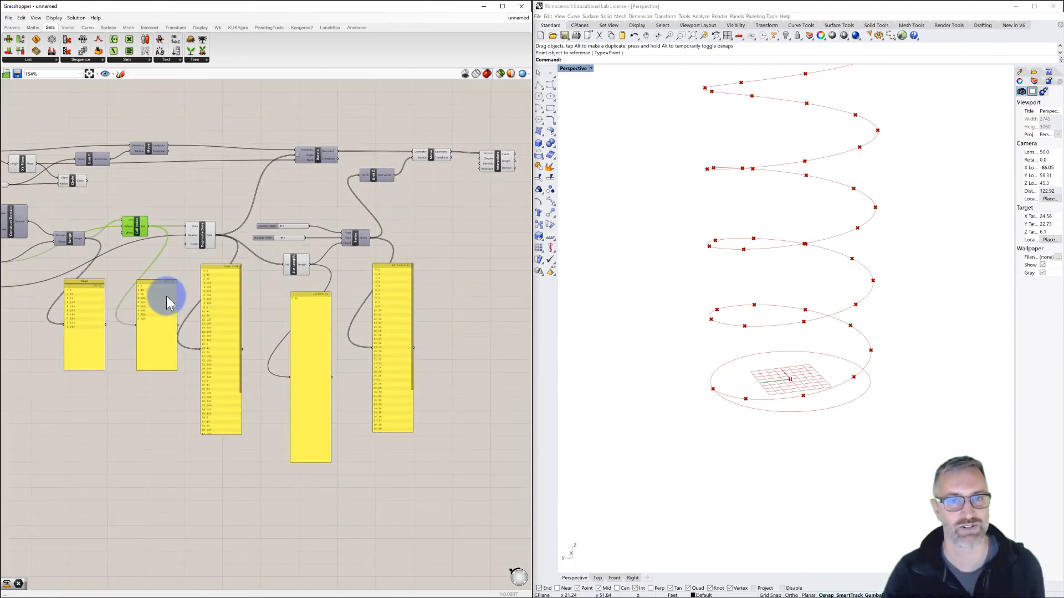
click(497, 164)
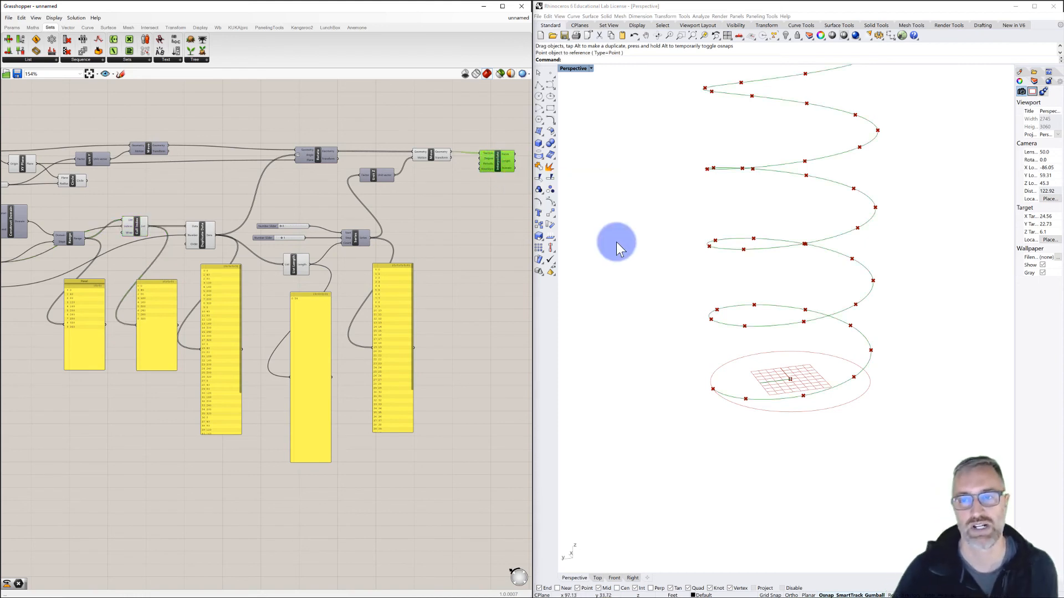
scroll(637, 252, down, 5)
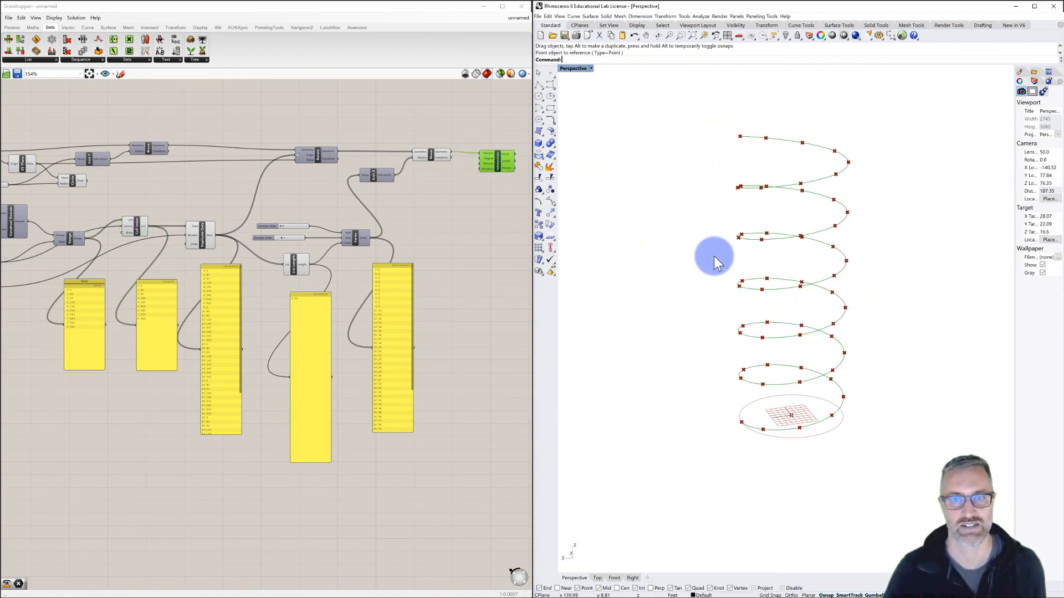
scroll(714, 256, up, 2)
right_drag(725, 269, 715, 261)
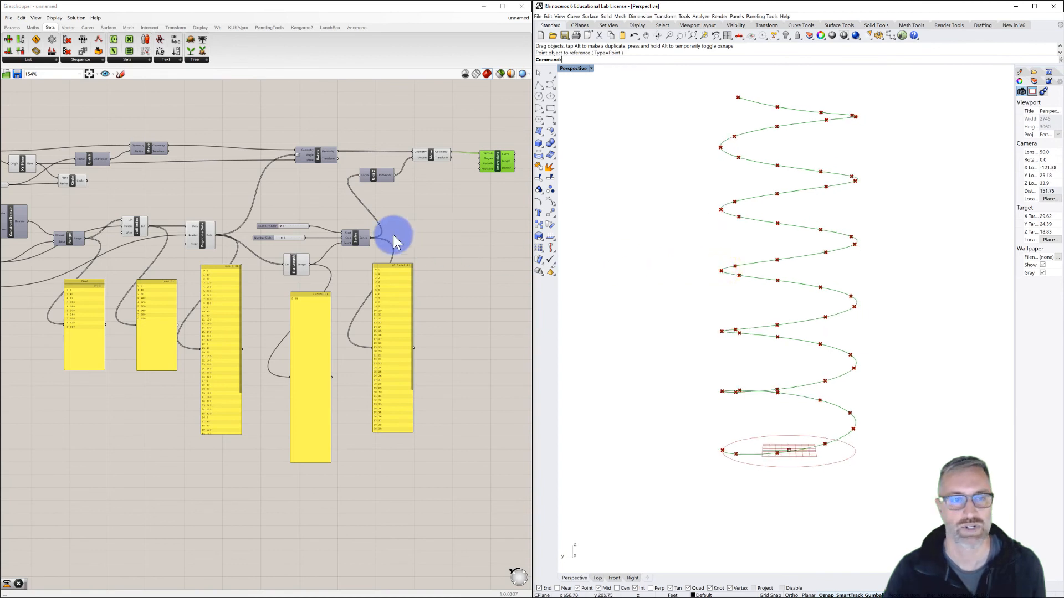
- Set Series's Start slider to 3 and its Step slider to 4, and inspect the stretched spiral
scroll(382, 235, up, 4)
click(374, 244)
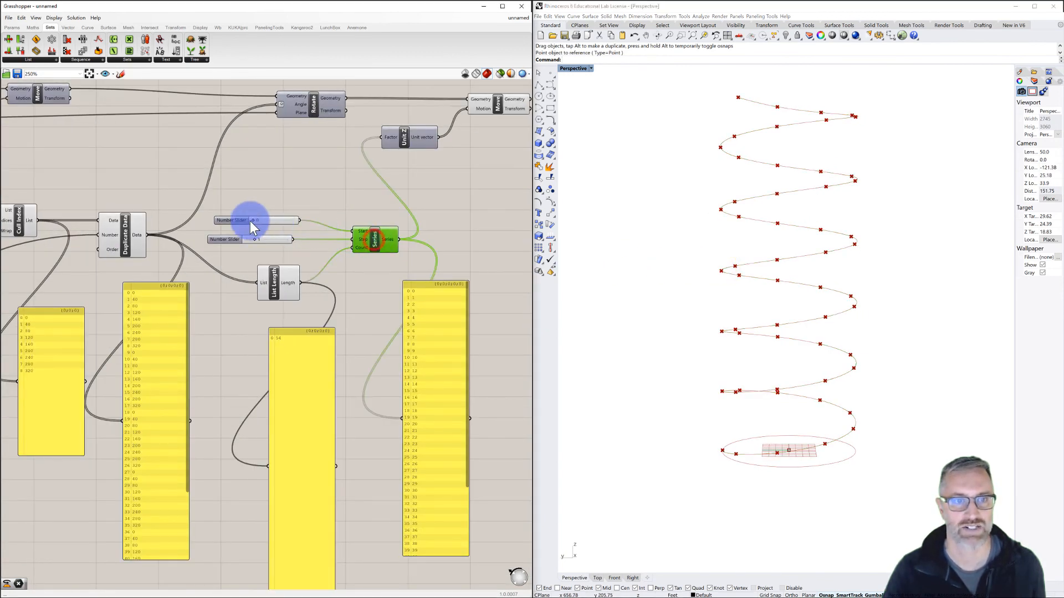
scroll(251, 221, up, 3)
drag(256, 221, 291, 244)
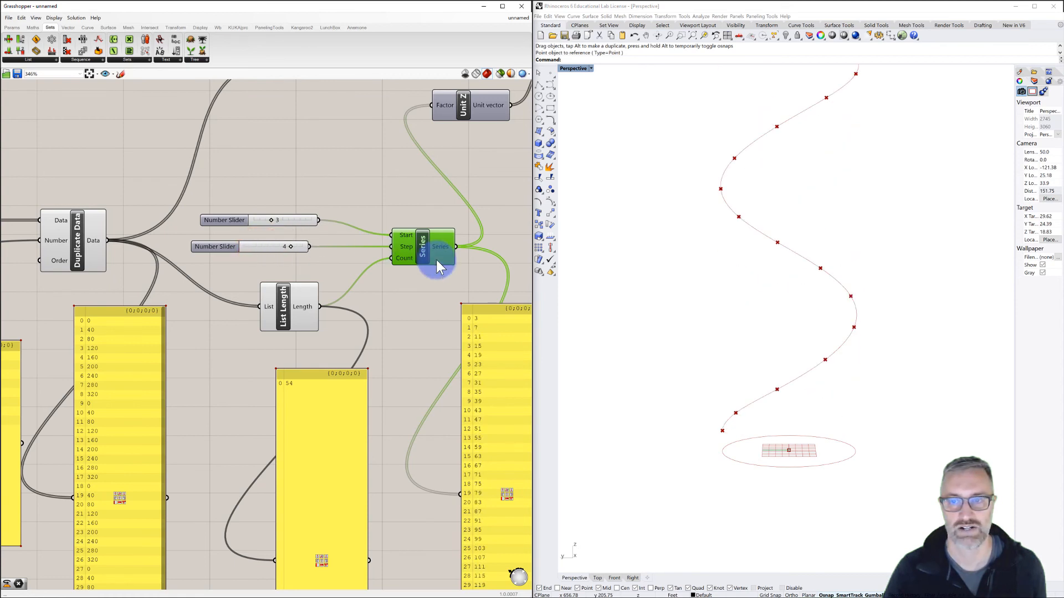
scroll(652, 296, down, 10)
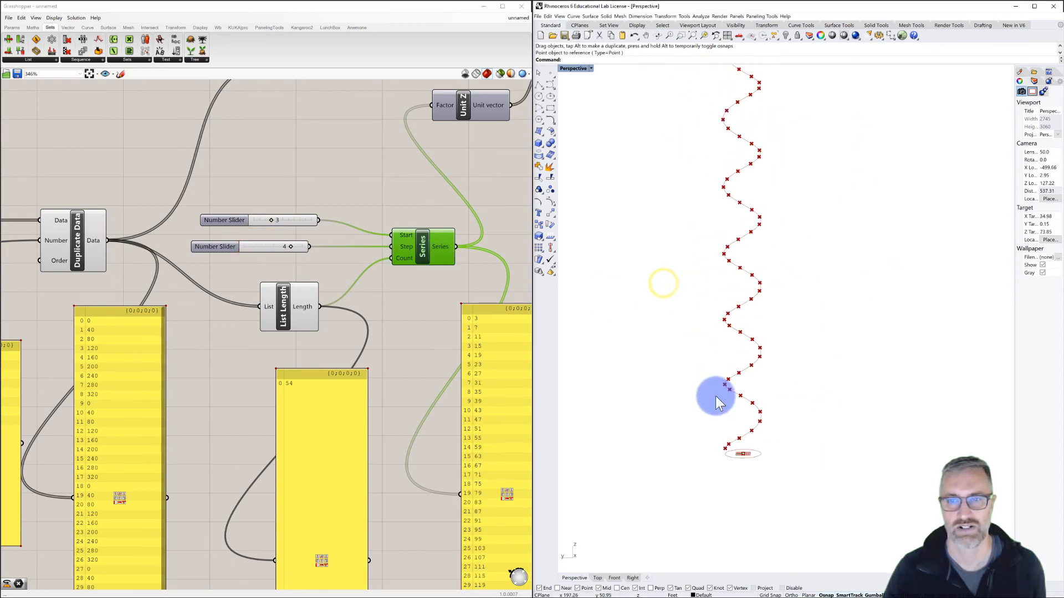
scroll(716, 395, down, 4)
shift+right_drag(713, 400, 713, 382)
scroll(714, 381, up, 4)
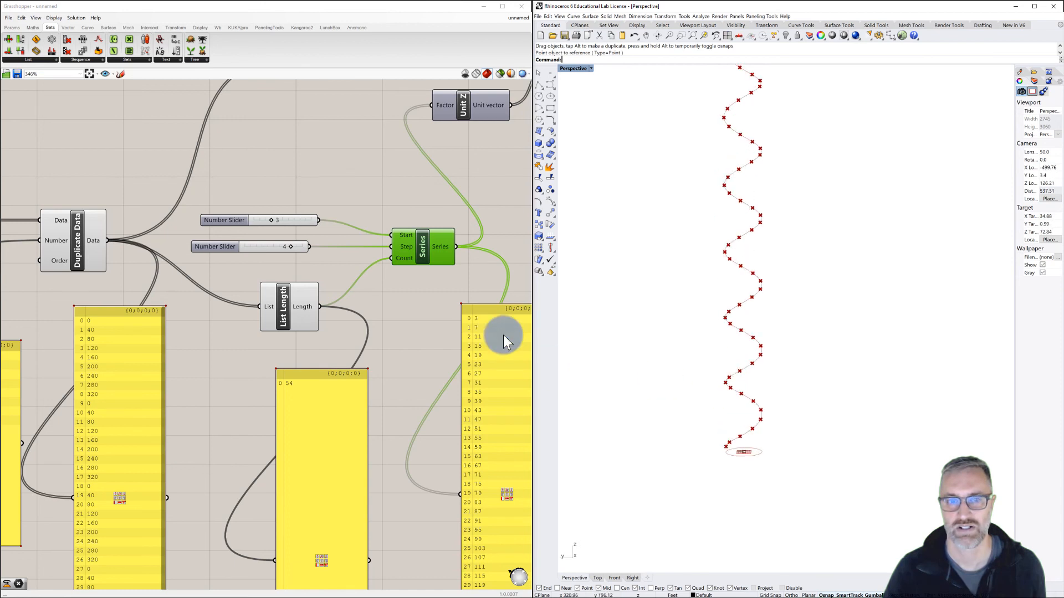
- Set Series's Step slider to 1 and inspect the spacing between the spiral's turns
scroll(292, 246, up, 2)
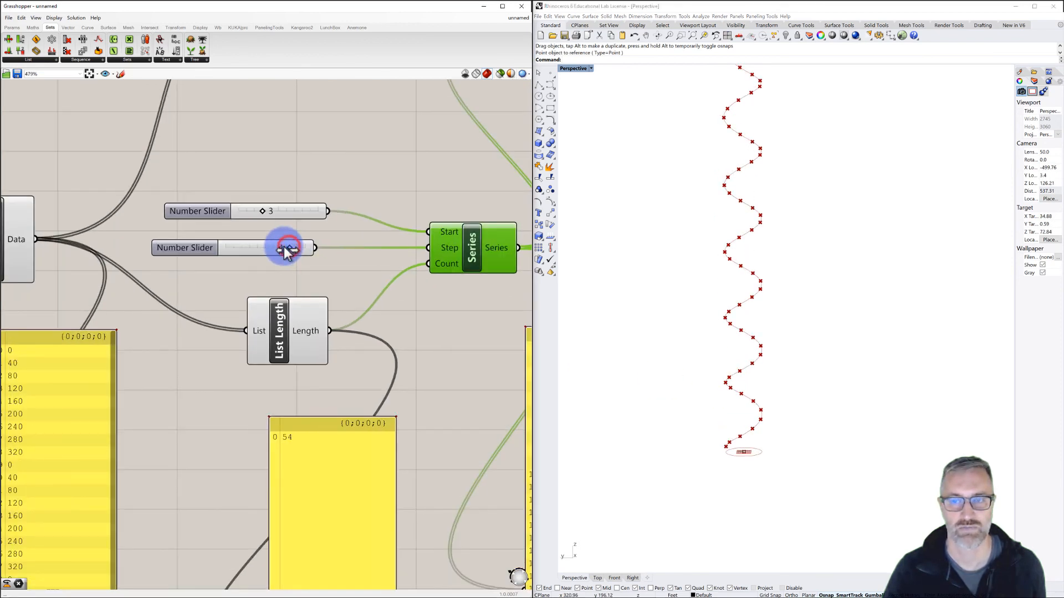
drag(287, 251, 238, 250)
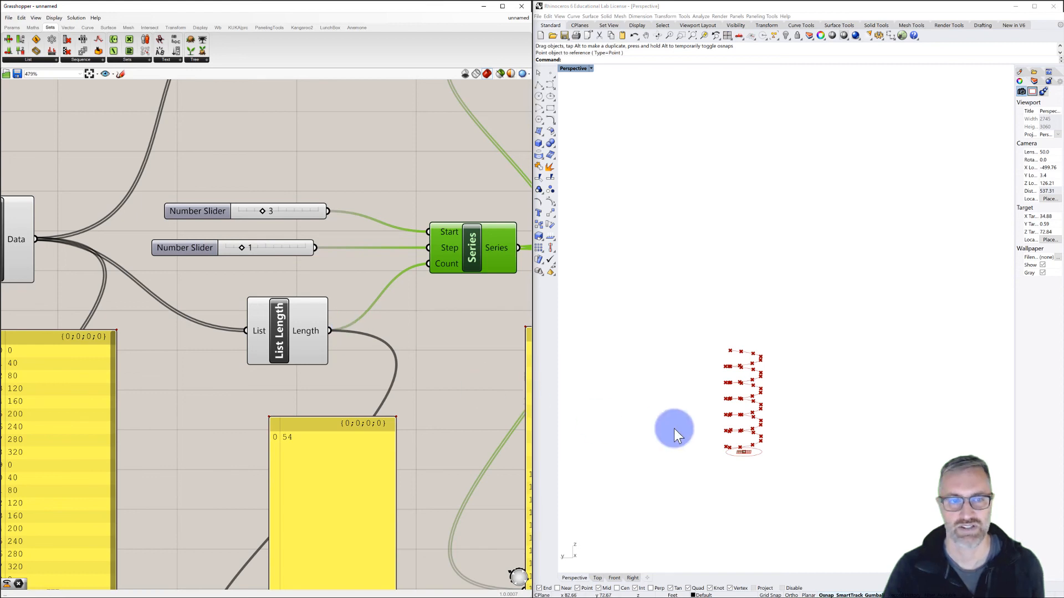
scroll(733, 437, up, 6)
right_drag(737, 435, 729, 429)
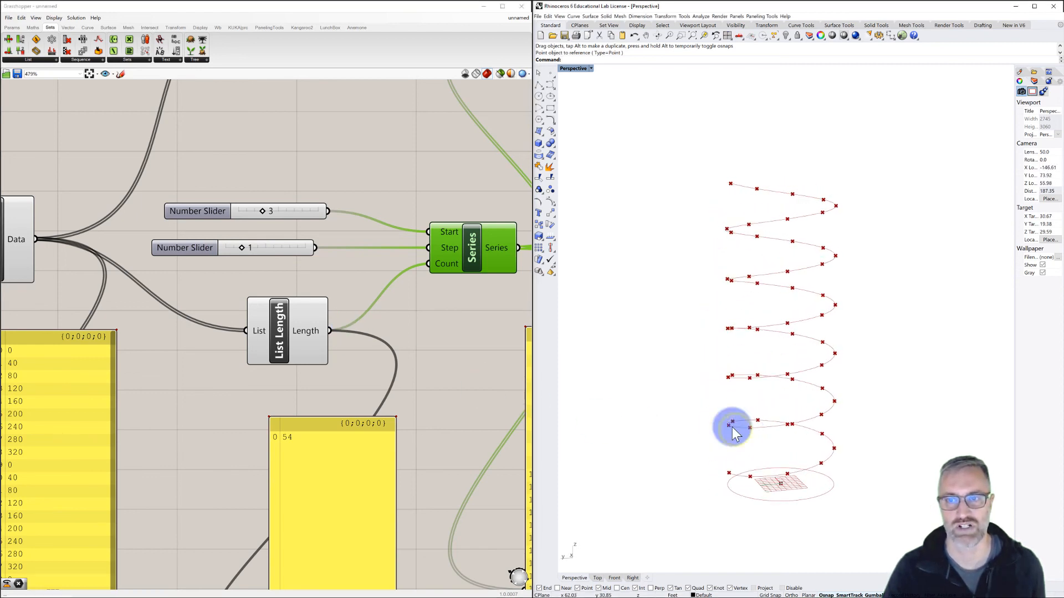
- Change Series's Step slider to floating-point rounding with a maximum of 2
double_click(191, 247)
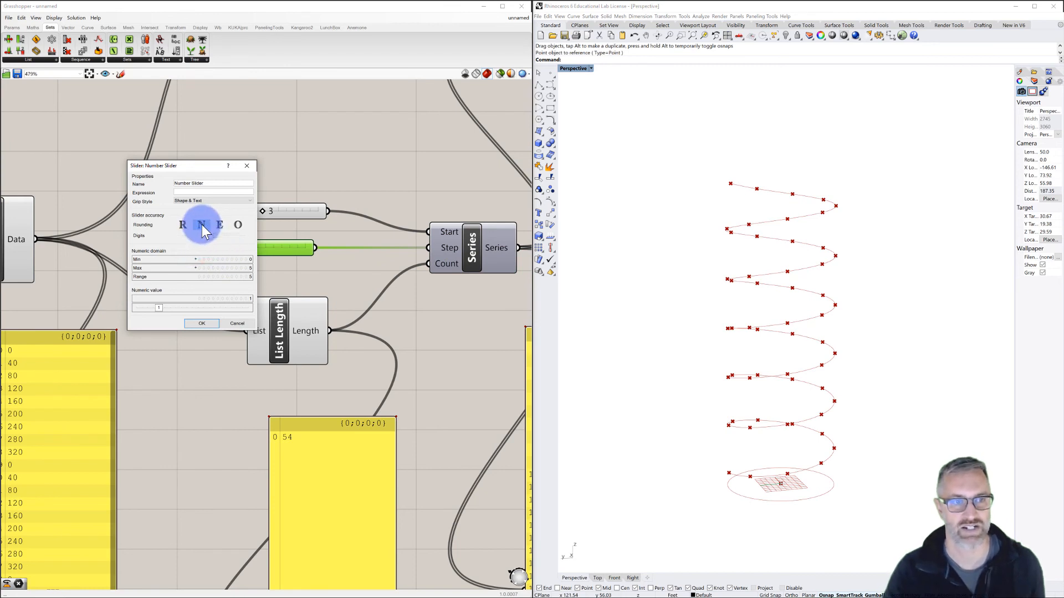
click(185, 225)
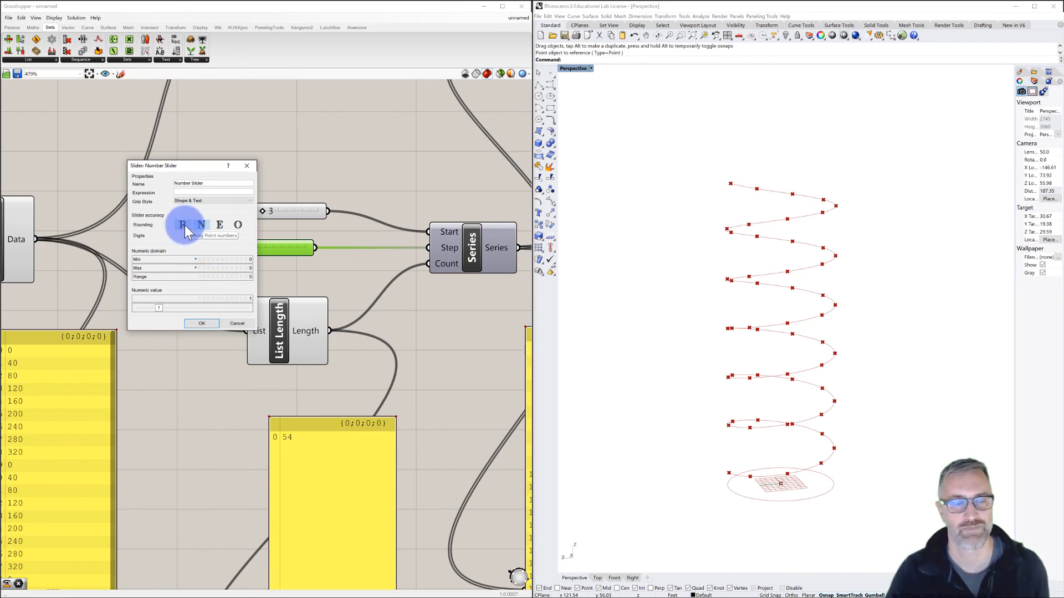
click(186, 227)
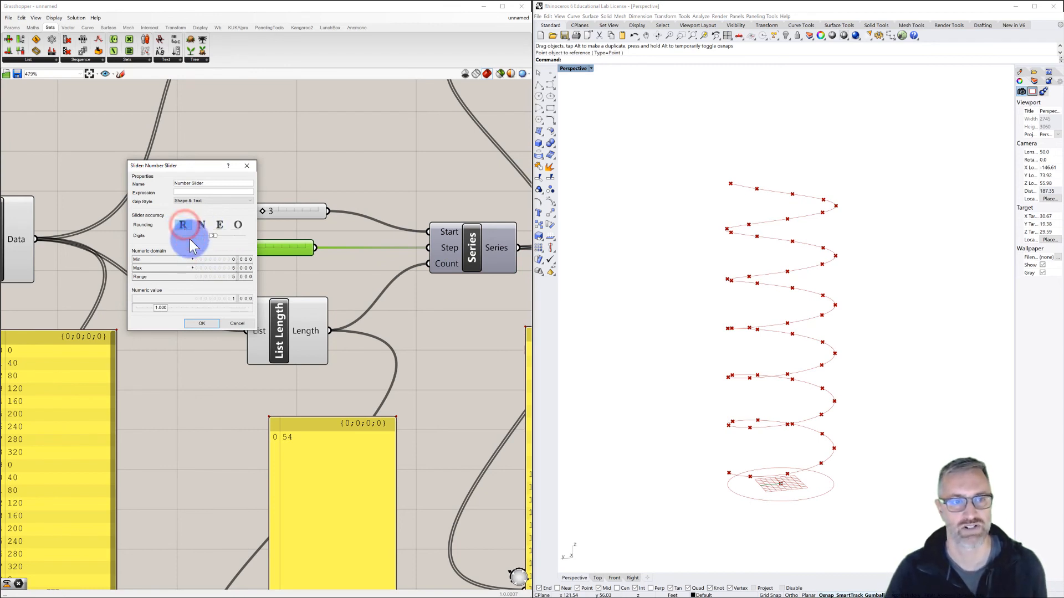
double_click(248, 267)
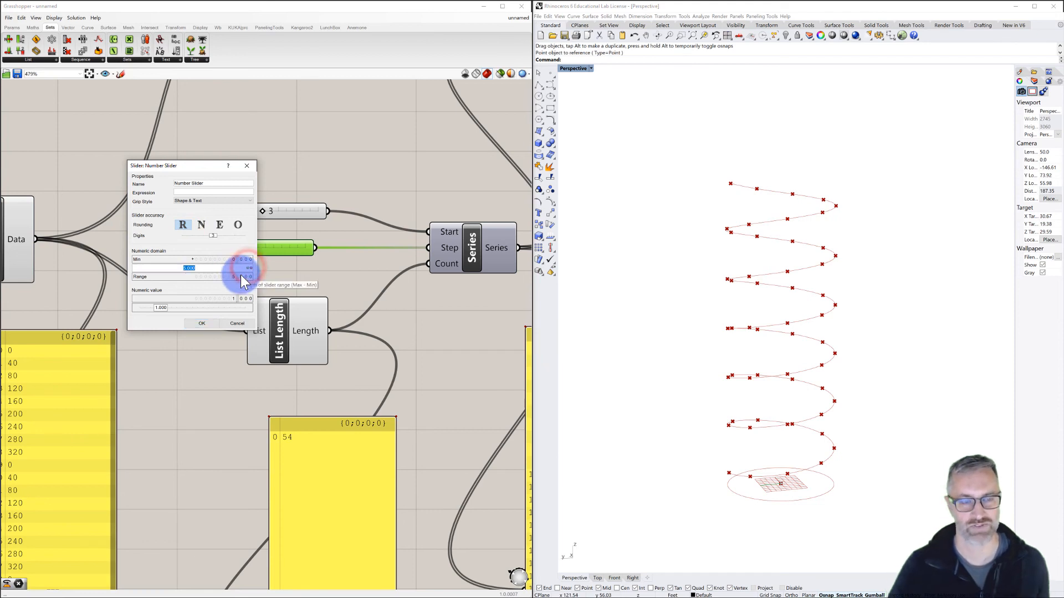
text(2)
key(Return)
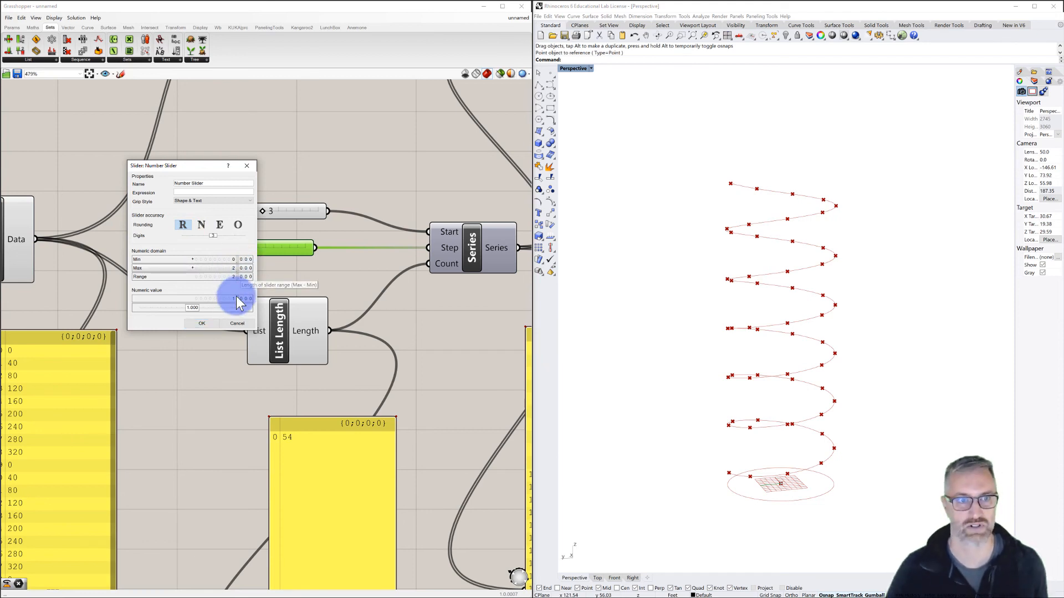
click(202, 324)
- Set Series's Step slider to 0.490 and inspect the compressed spiral from above
scroll(233, 256, up, 2)
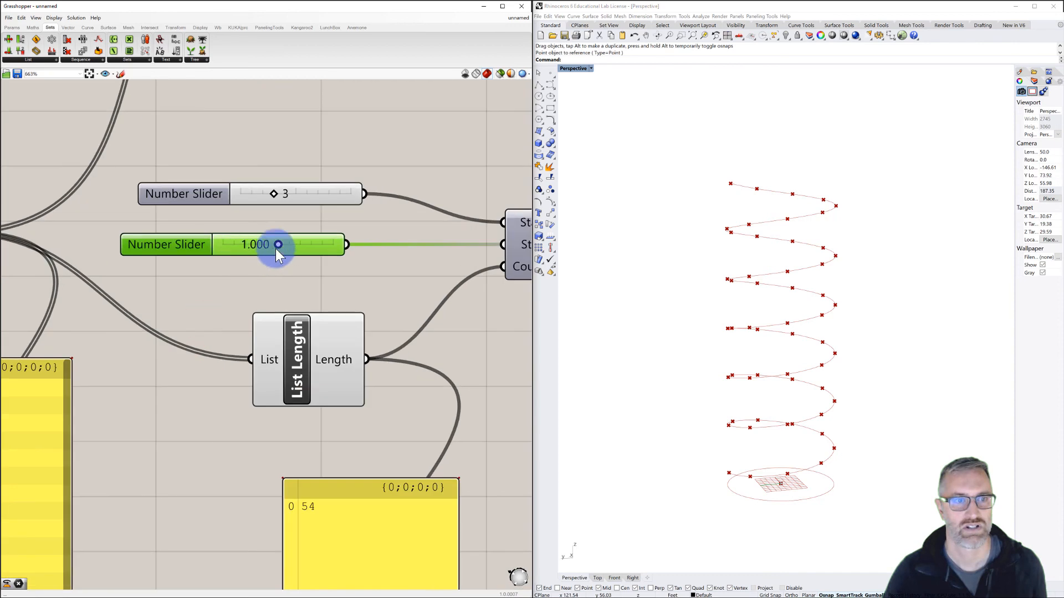
drag(277, 247, 249, 252)
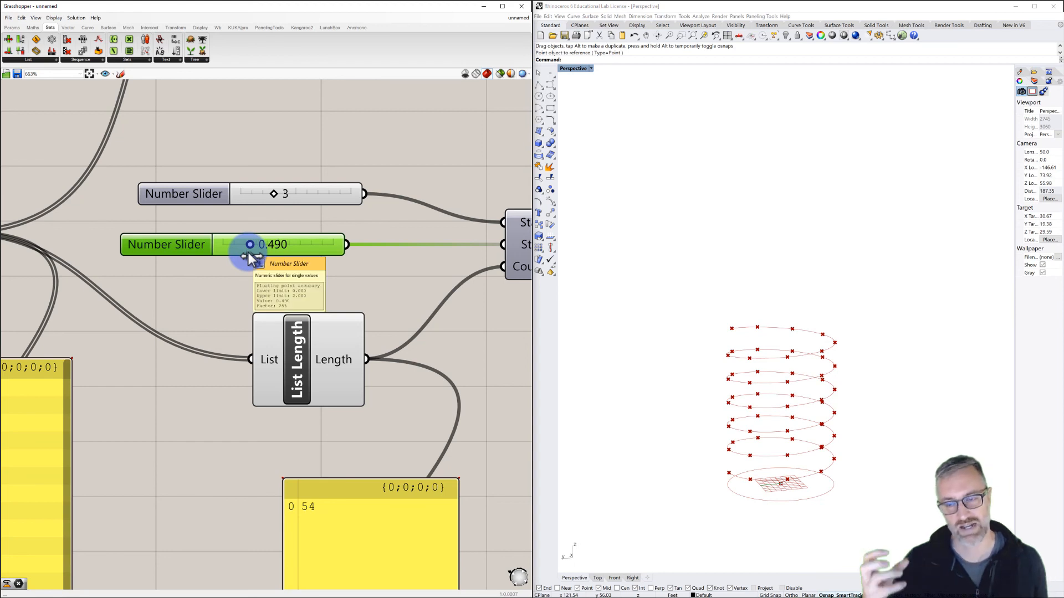
click(211, 284)
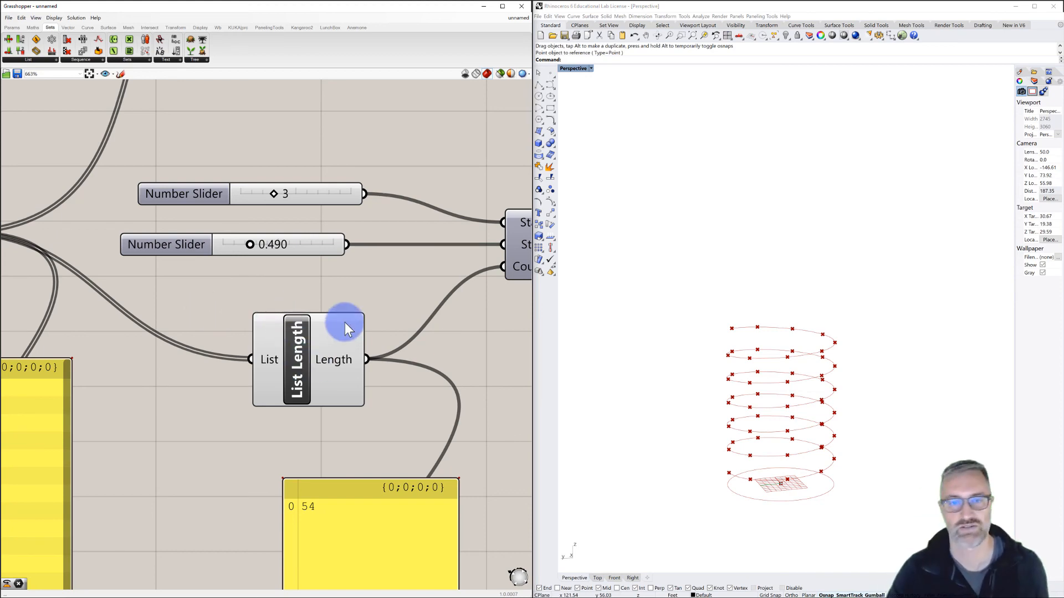
scroll(344, 323, down, 5)
scroll(394, 327, down, 2)
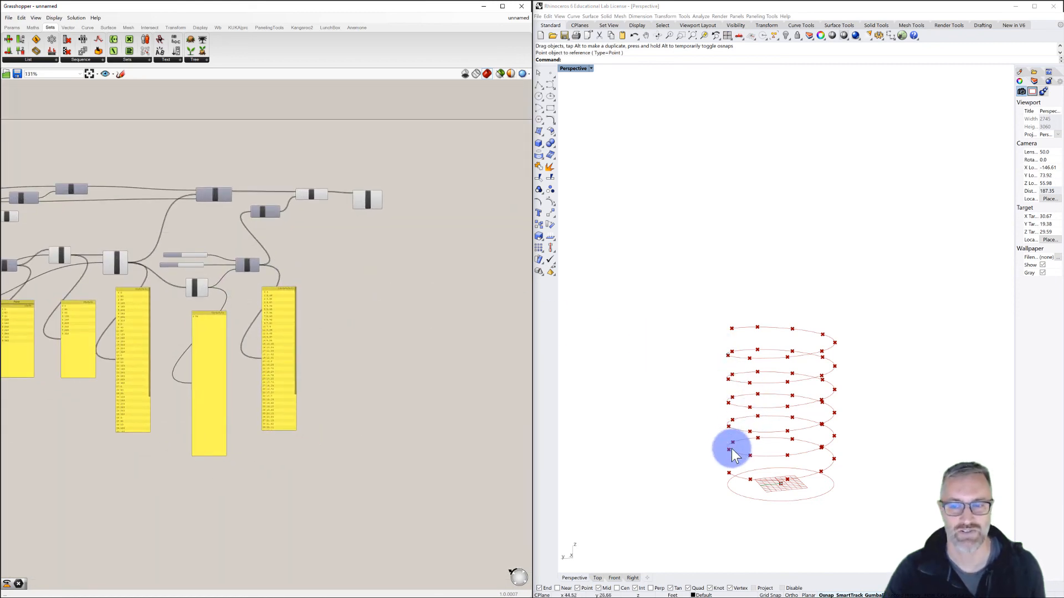
right_drag(729, 450, 772, 392)
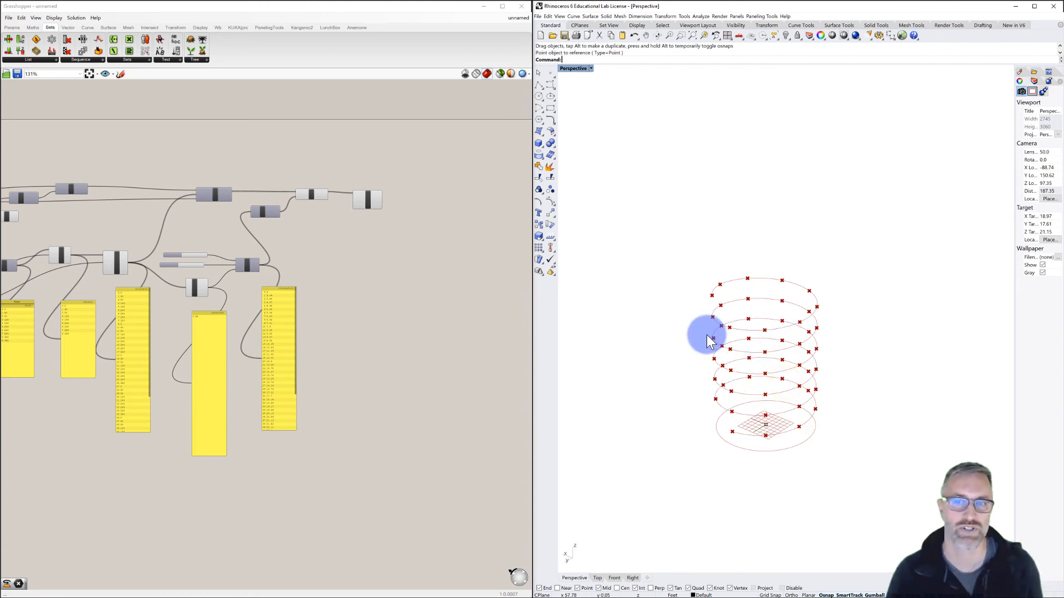
- Limit the circle division slider to a maximum of 6
right_drag(282, 348, 486, 347)
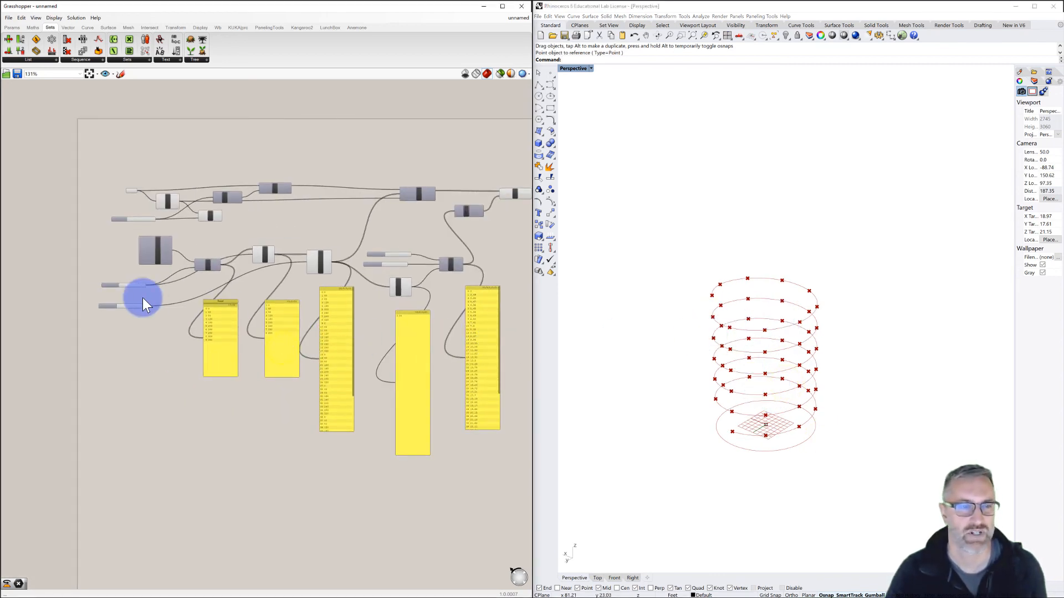
scroll(101, 274, up, 7)
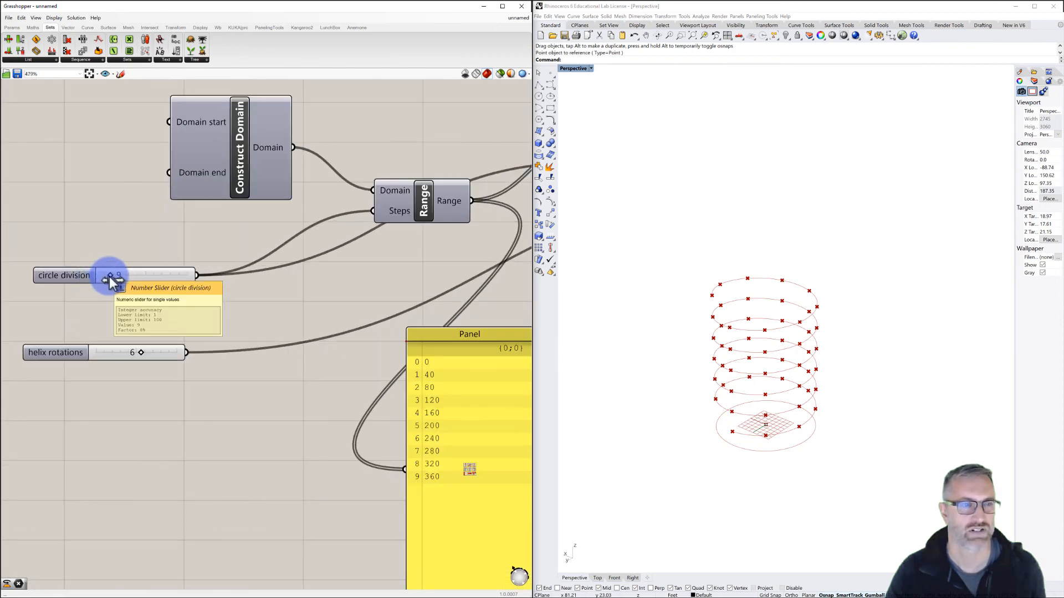
click(82, 276)
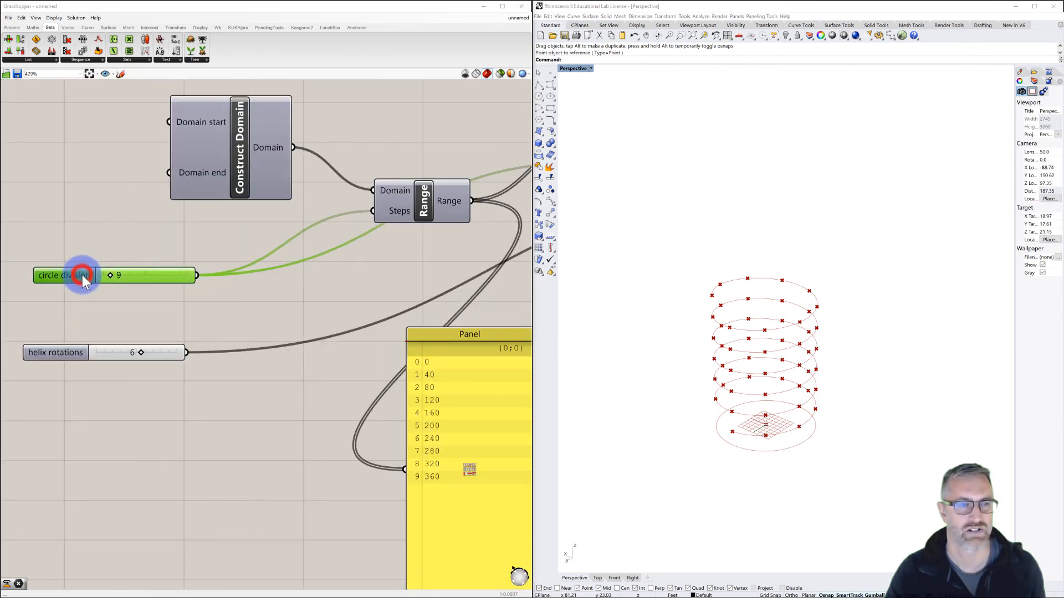
double_click(82, 275)
double_click(131, 295)
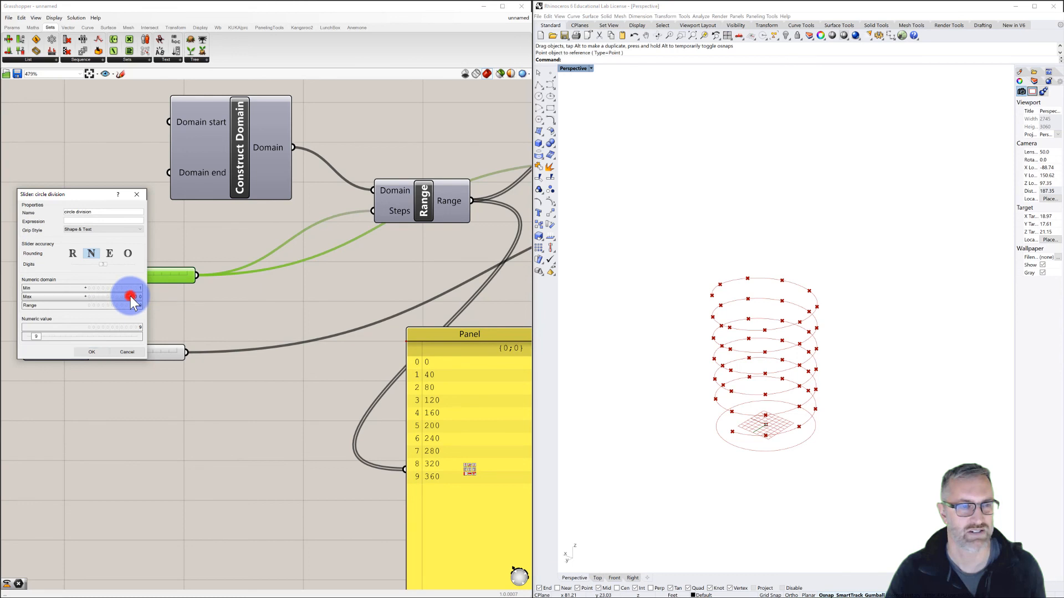
text(6)
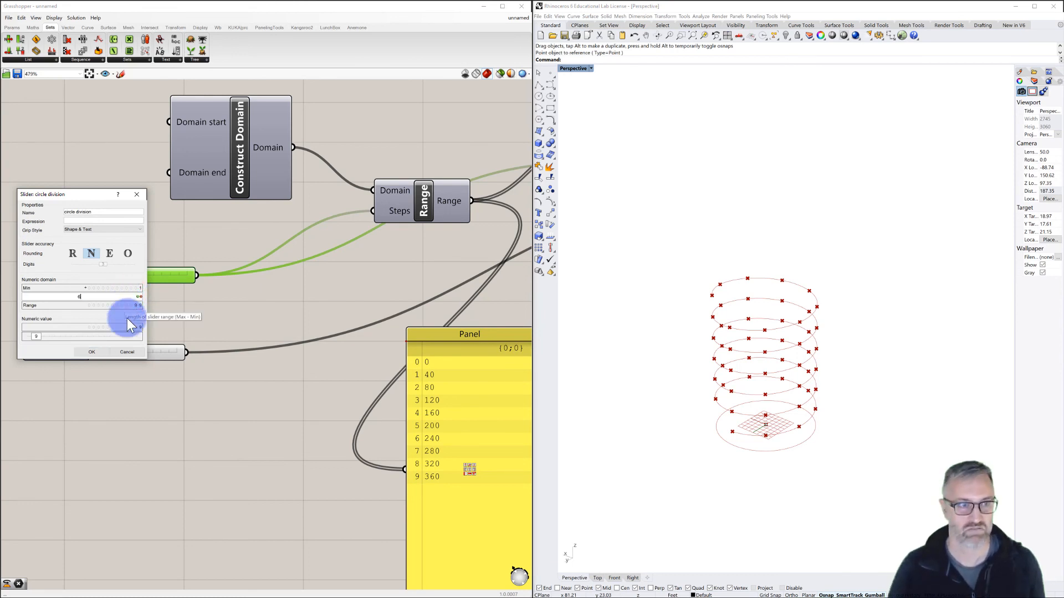
click(100, 352)
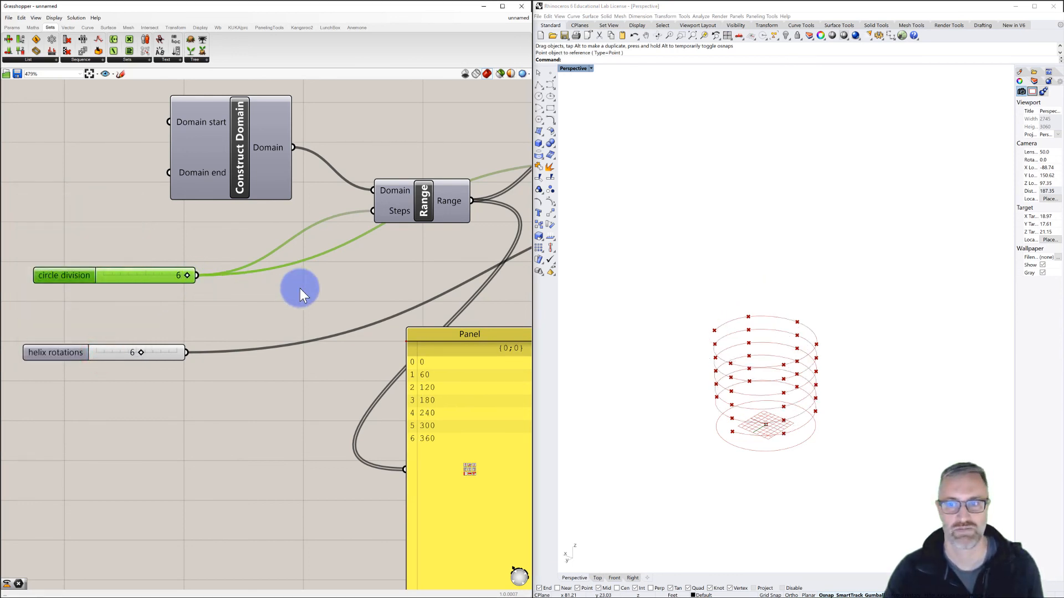
- Try the circle division slider at 4 to compare the spiral's point layout, and return it to 6
mouse_move(775, 356)
right_down()
mouse_move(766, 387)
mouse_move(766, 366)
right_up()
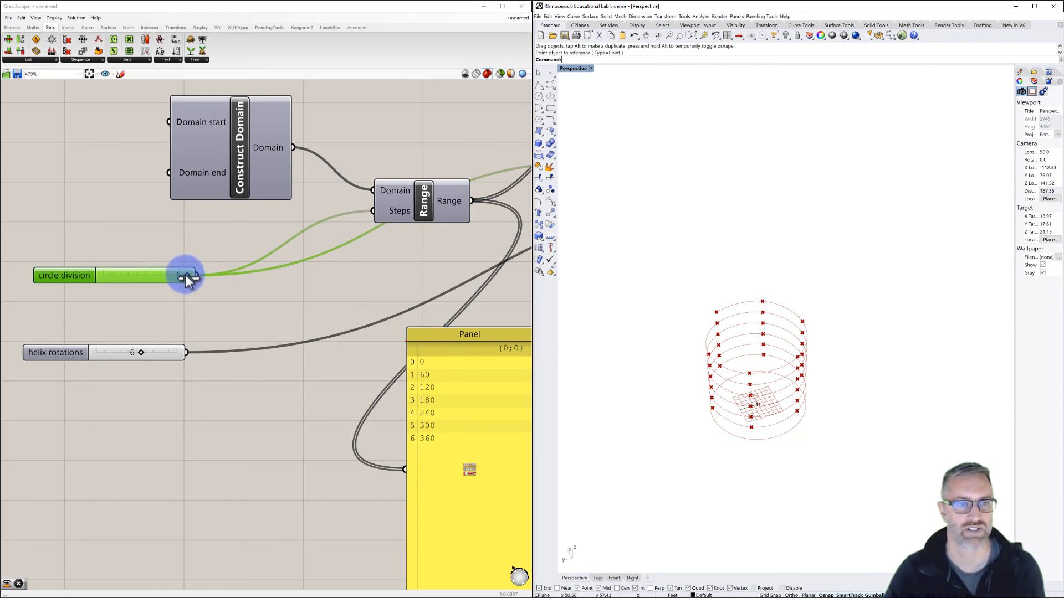
drag(185, 276, 153, 272)
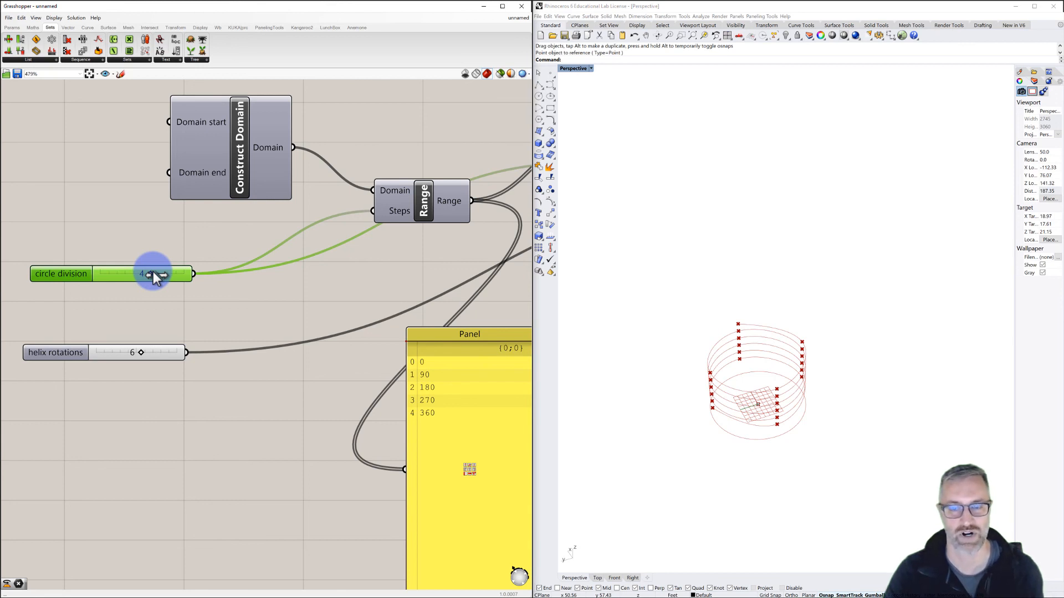
drag(157, 272, 180, 274)
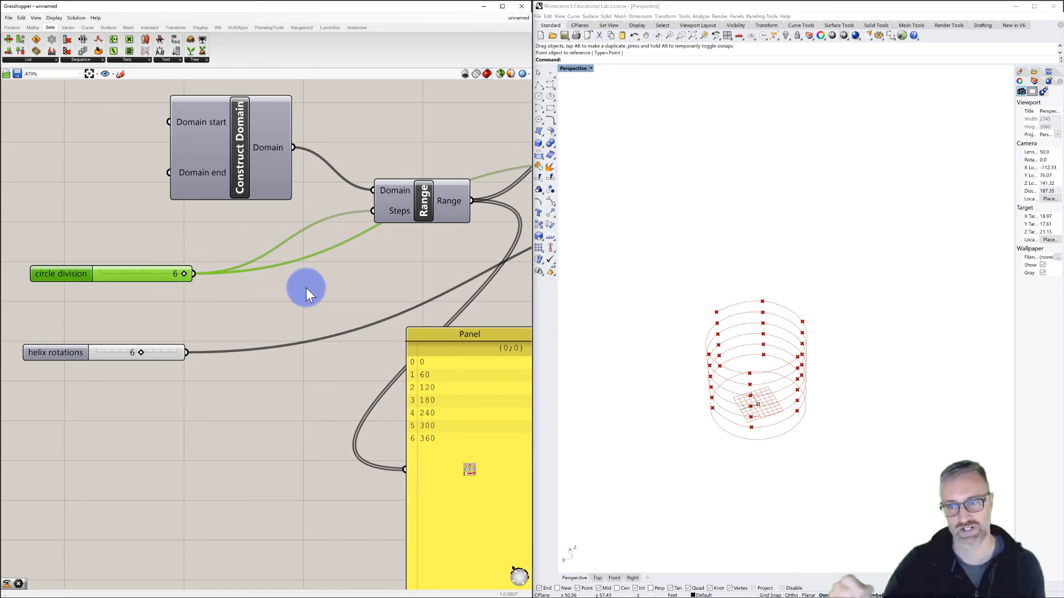
- Turn off the preview of the Move component that feeds Interpolate, hiding the points along the spiral
scroll(301, 312, down, 1)
scroll(301, 313, down, 7)
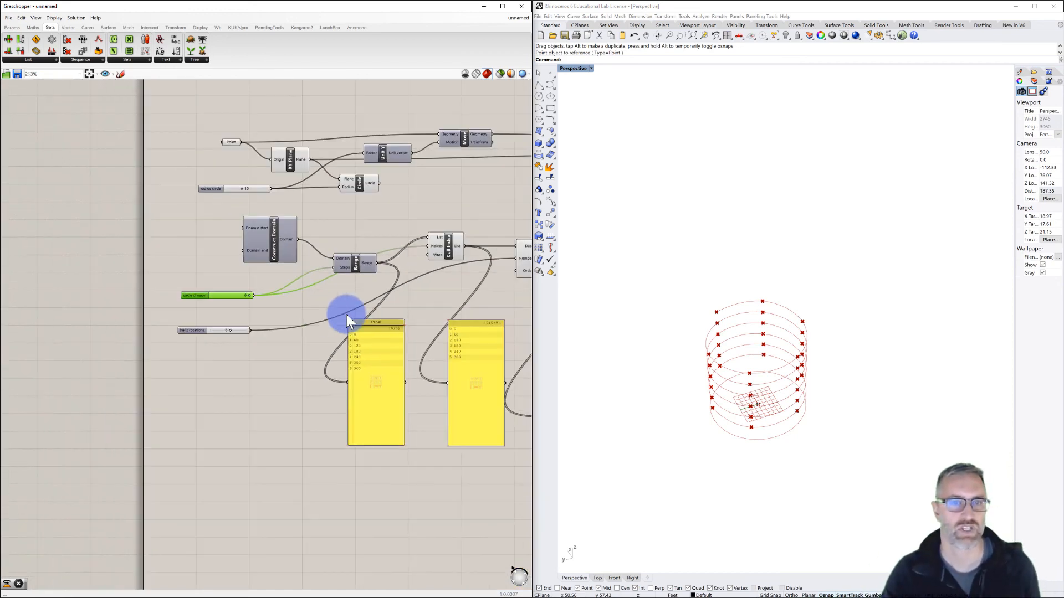
right_drag(229, 294, 229, 293)
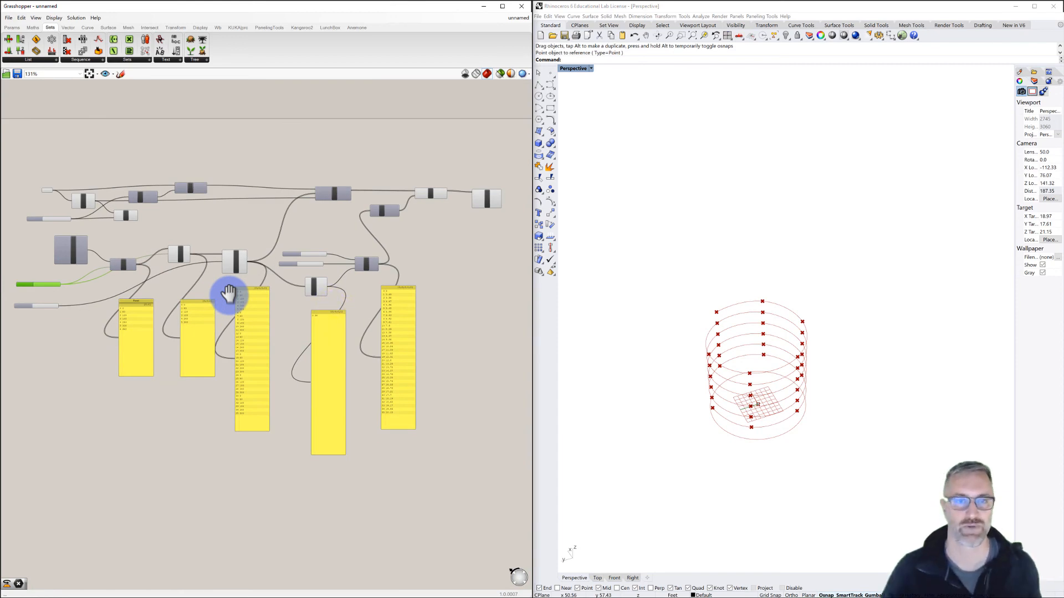
scroll(405, 201, up, 4)
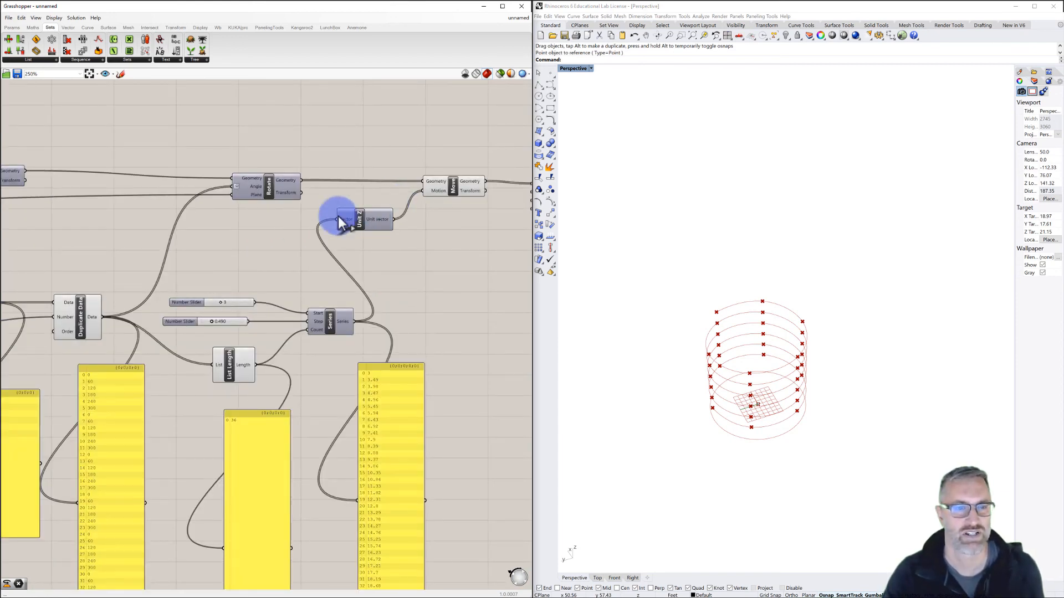
click(452, 188)
right_click(453, 187)
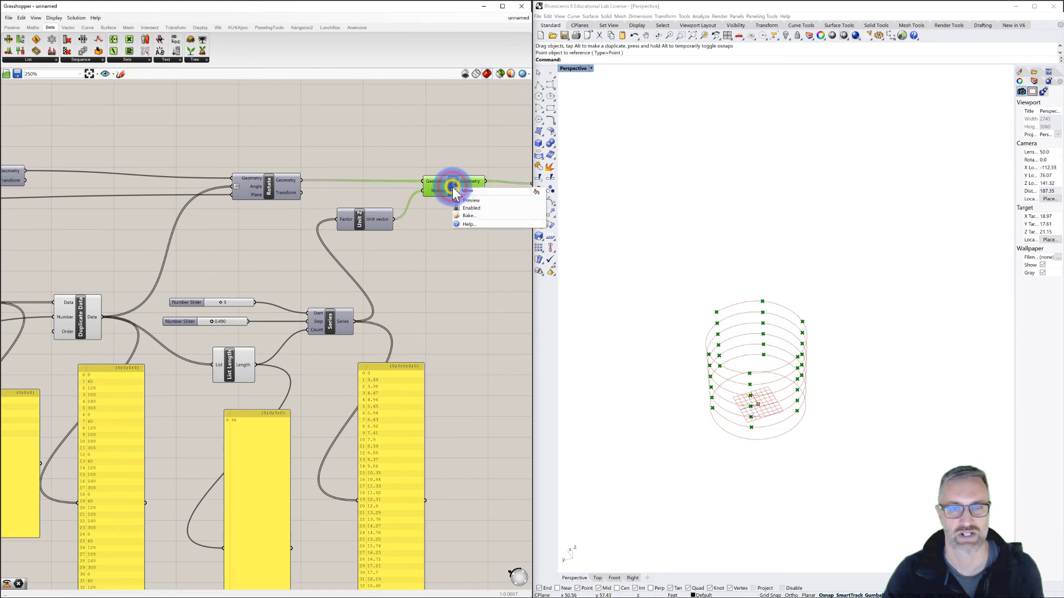
click(472, 200)
right_drag(471, 231, 388, 204)
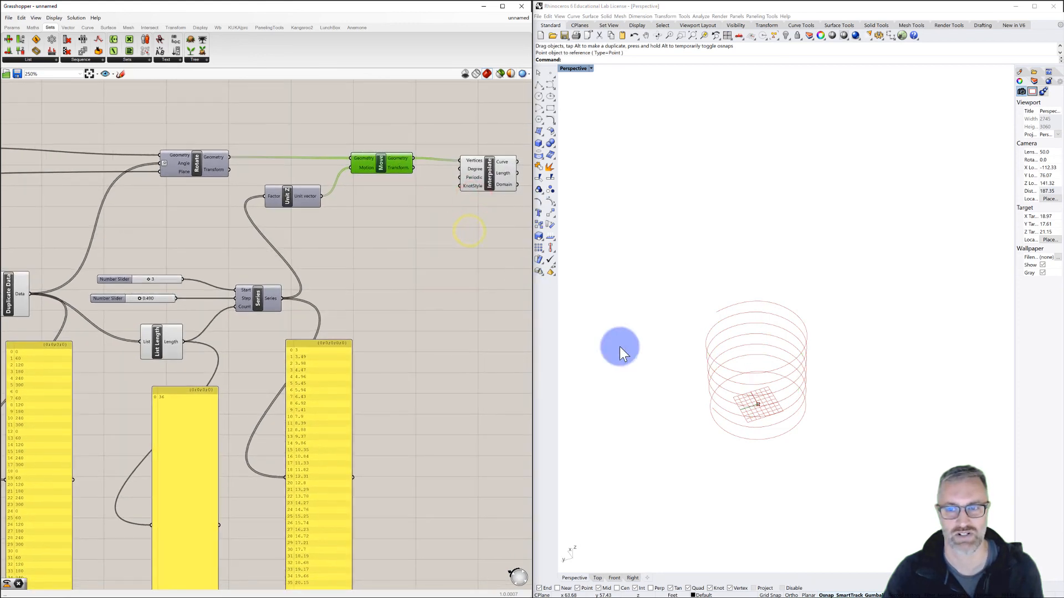
right_drag(713, 378, 703, 371)
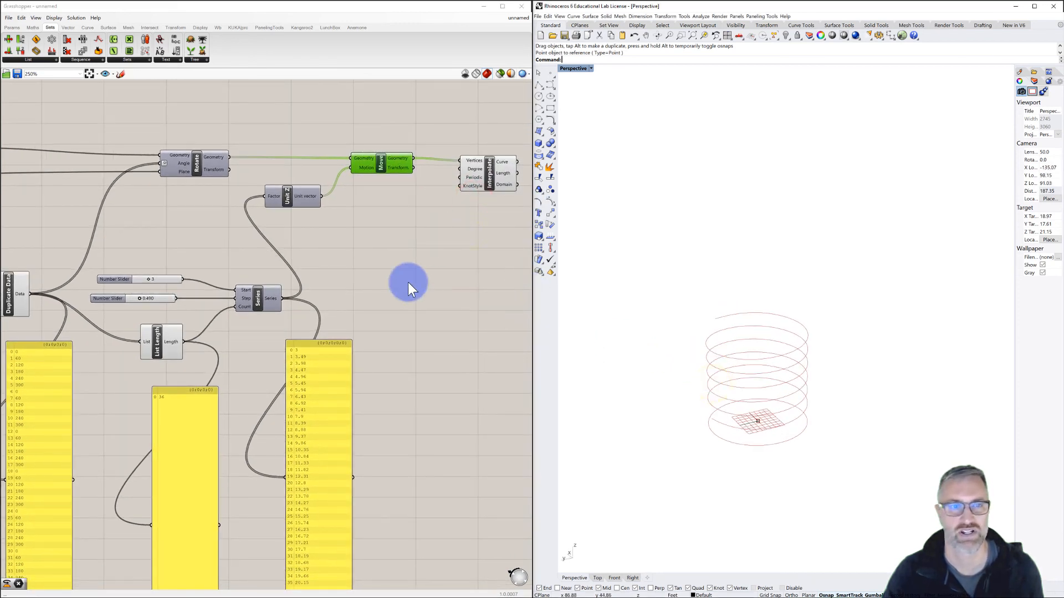
scroll(408, 282, down, 4)
scroll(241, 204, up, 5)
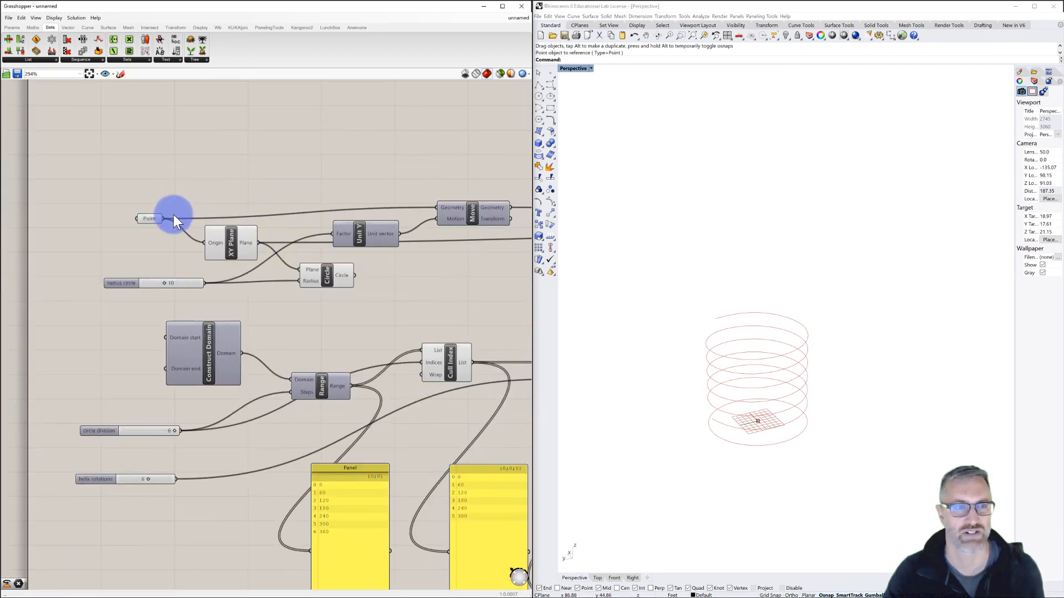
click(151, 220)
right_click(153, 220)
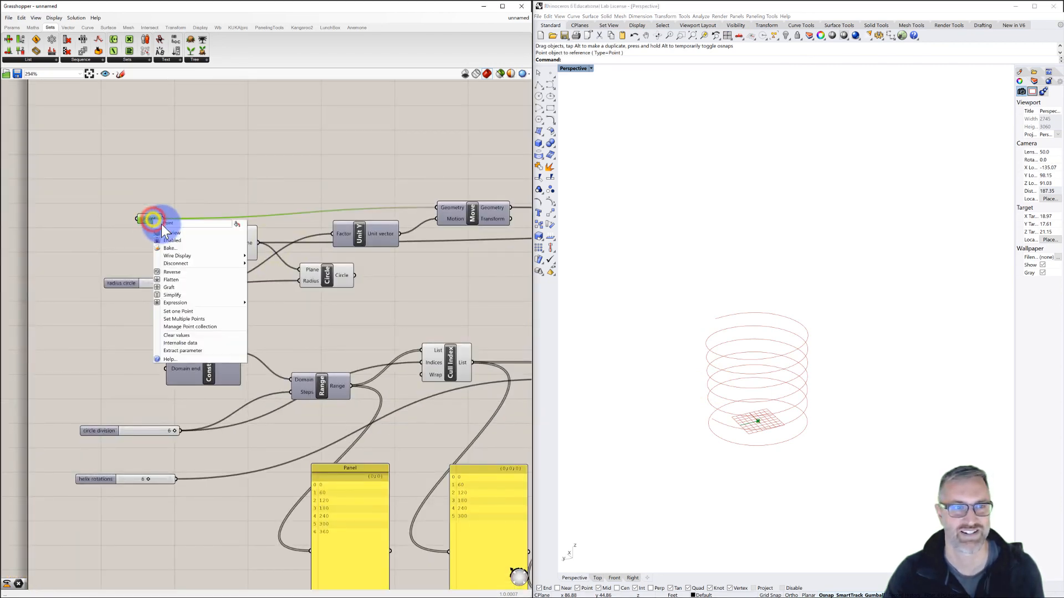
click(184, 189)
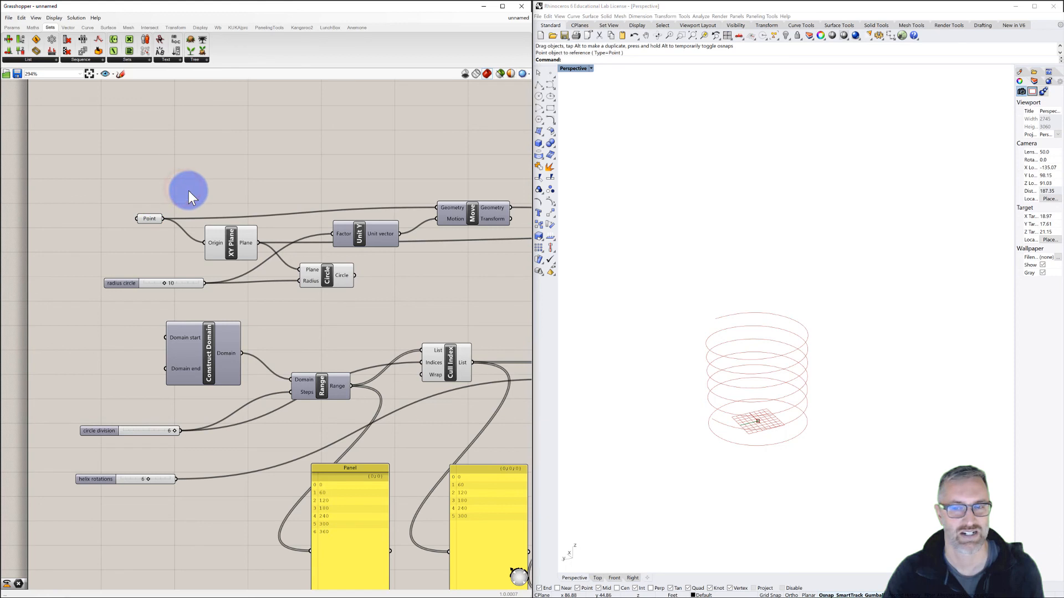
- Turn off the preview of the Circle component, hiding the base circle beneath the spiral
click(326, 278)
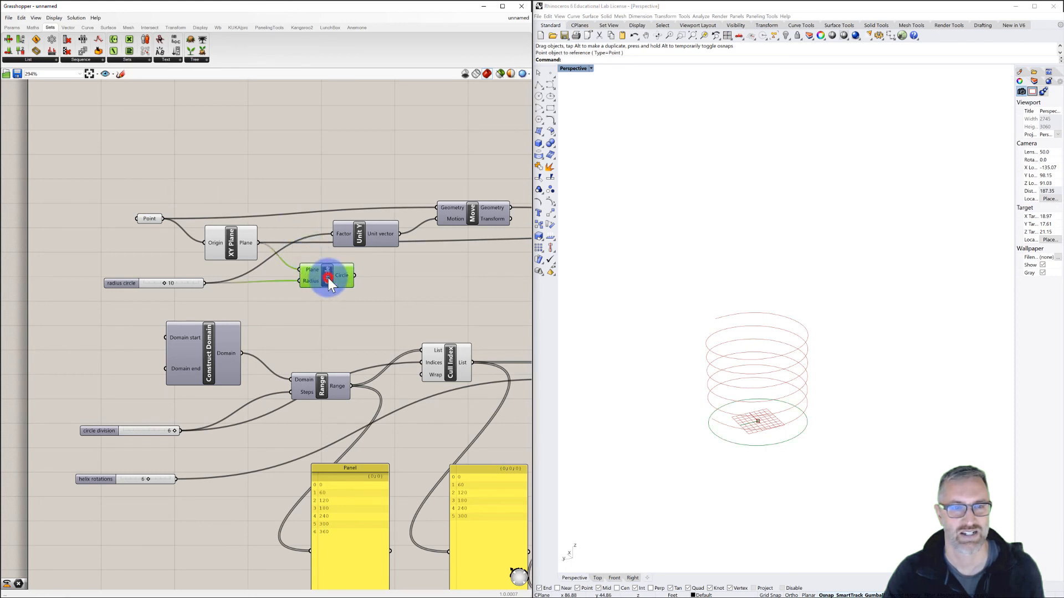
right_click(328, 277)
click(347, 292)
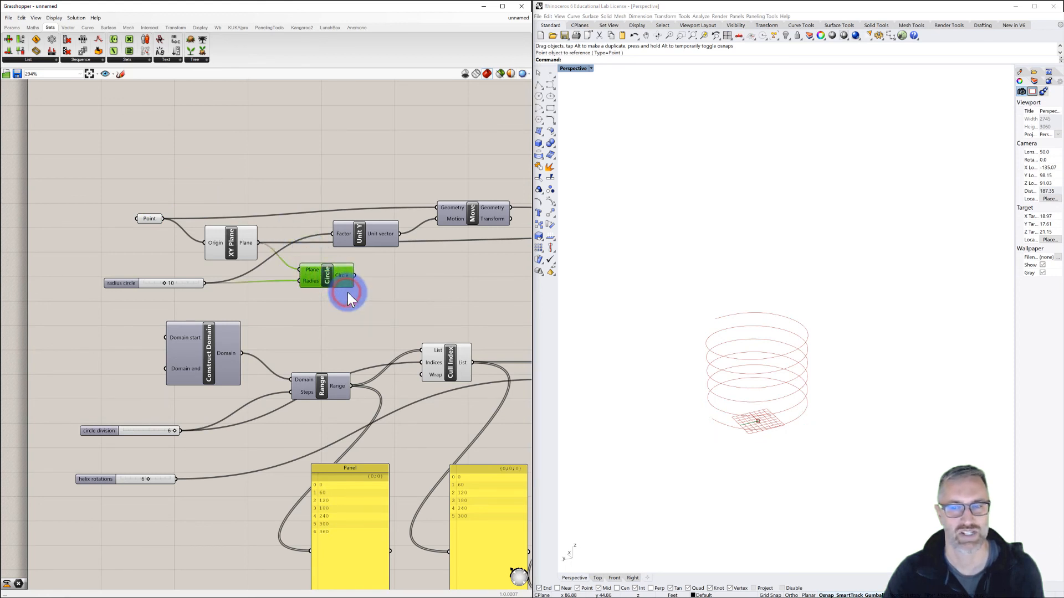
click(403, 285)
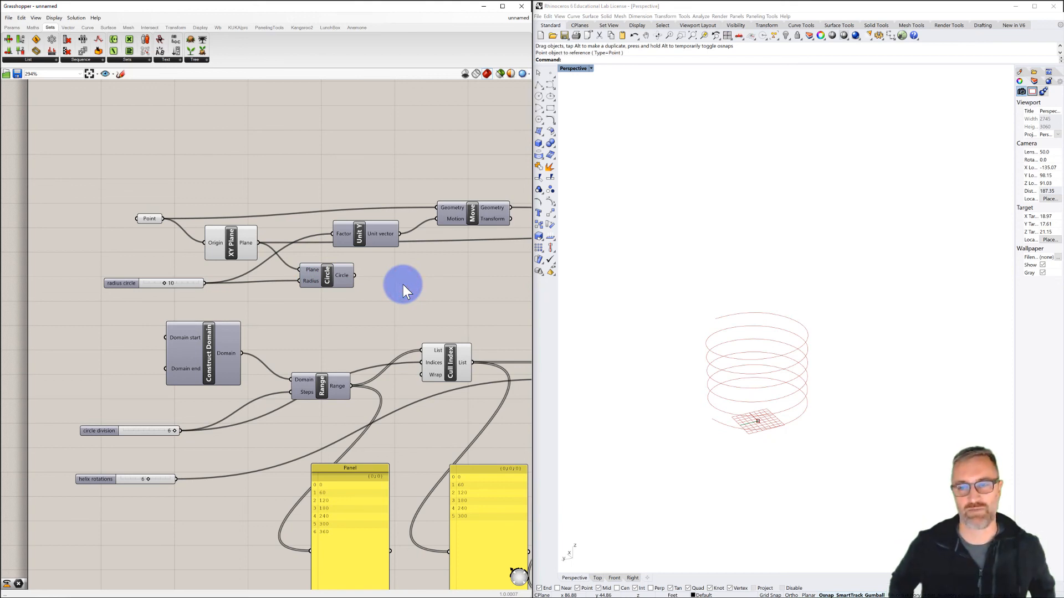
- Try the radius circle slider at 12 to compare the spiral's width from the side and above, and return it to 10
scroll(404, 285, down, 5)
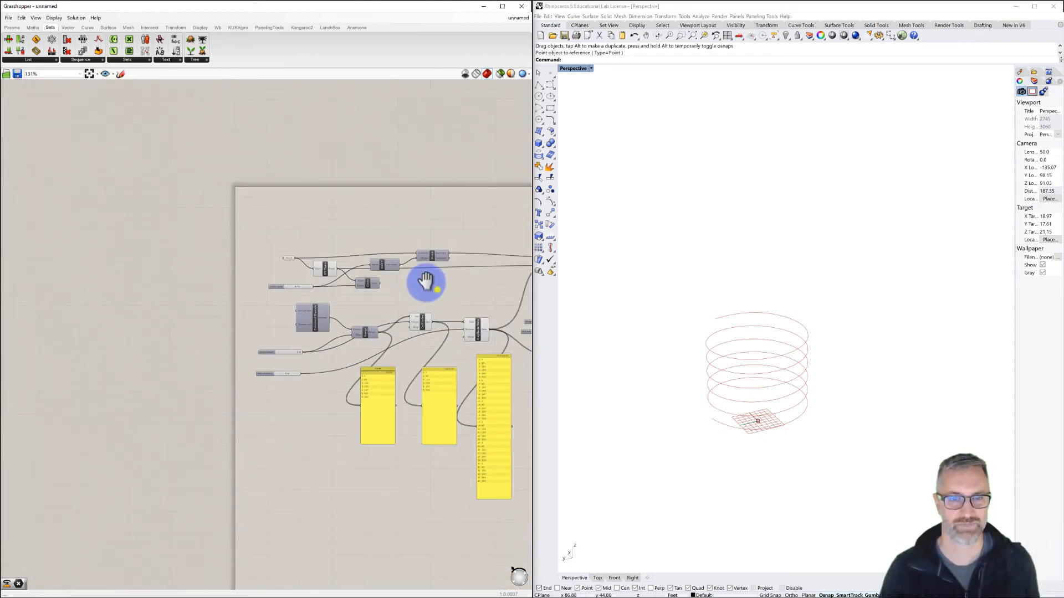
right_drag(432, 286, 306, 242)
scroll(322, 256, down, 2)
right_drag(367, 262, 246, 252)
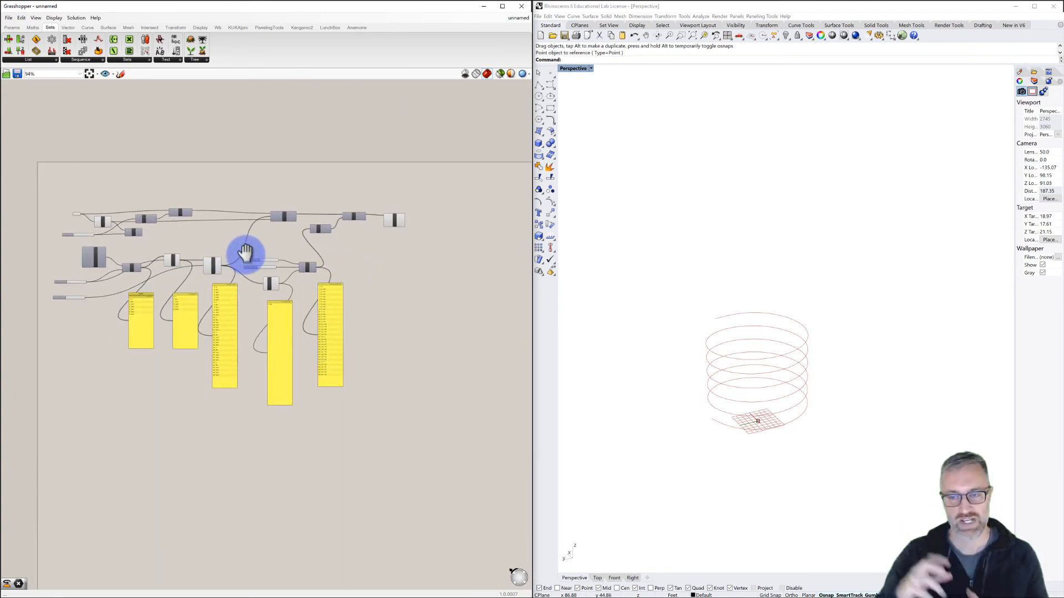
scroll(42, 221, up, 8)
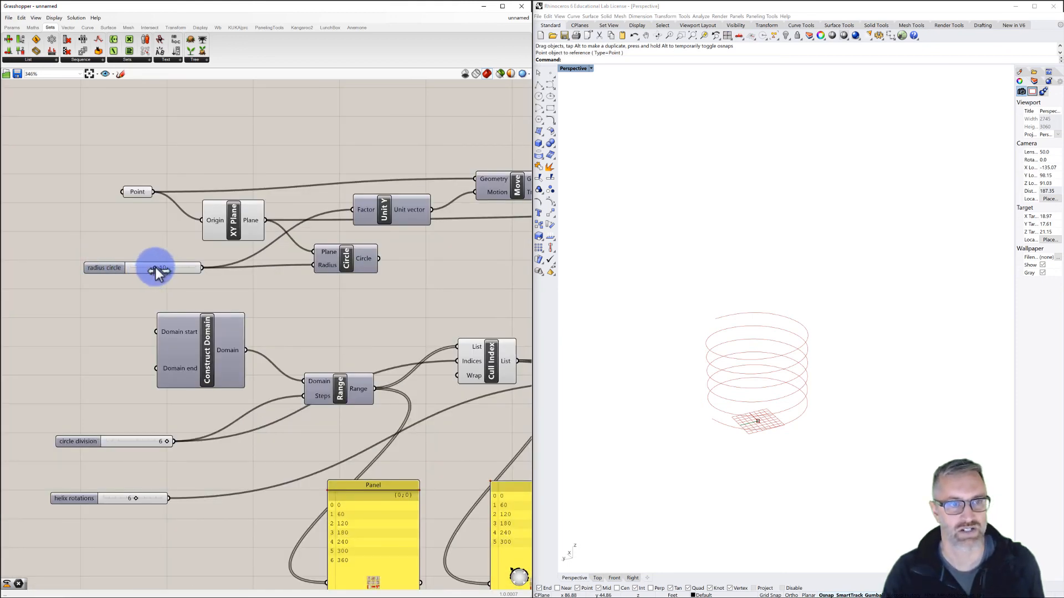
mouse_move(155, 269)
mouse_down()
mouse_move(139, 272)
mouse_move(160, 275)
mouse_up()
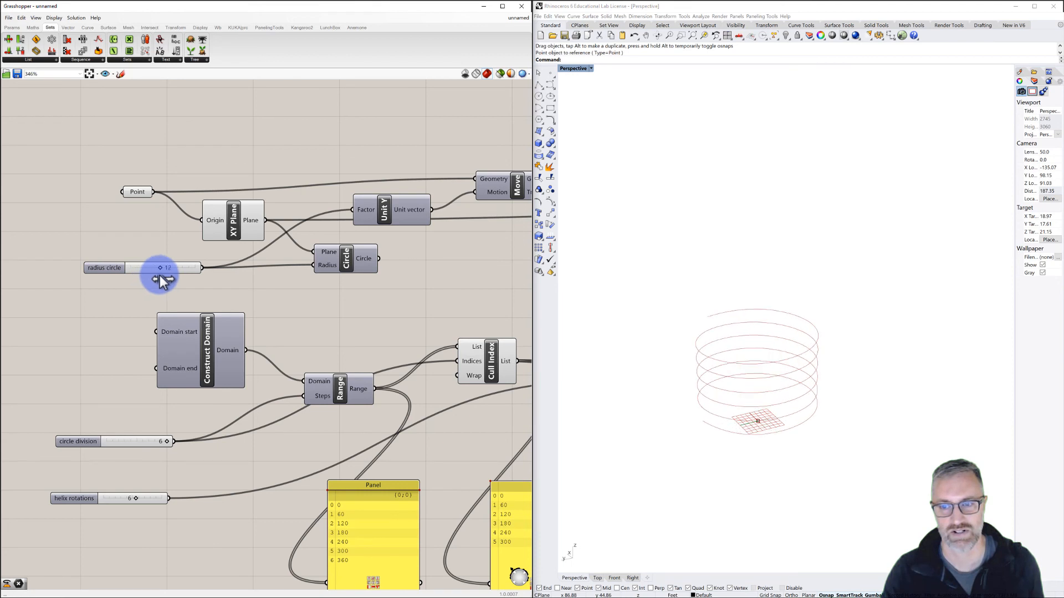
right_drag(731, 373, 730, 406)
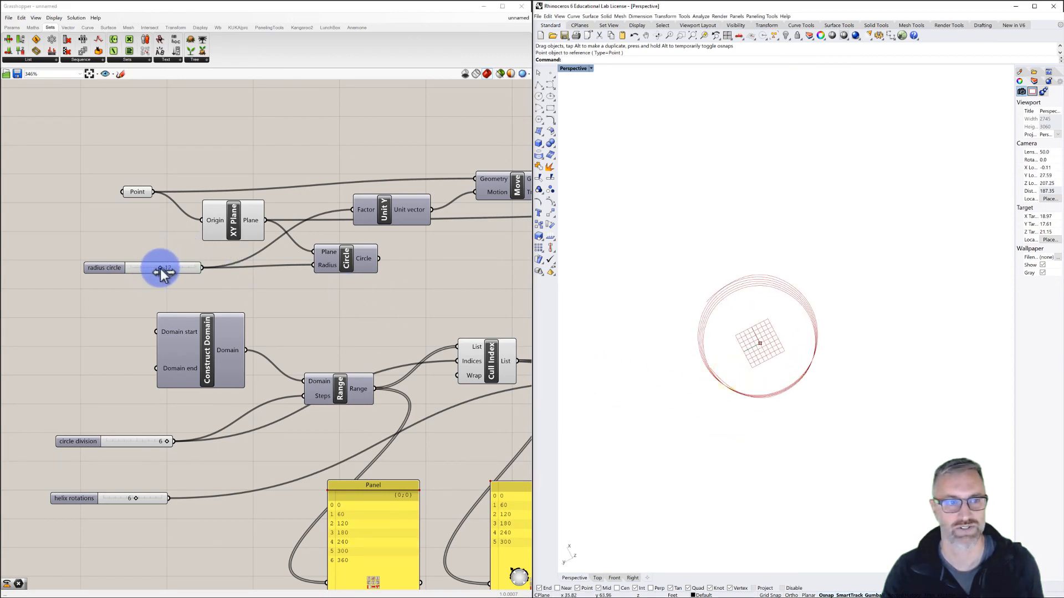
mouse_move(160, 270)
mouse_down()
mouse_move(137, 264)
mouse_move(154, 267)
mouse_up()
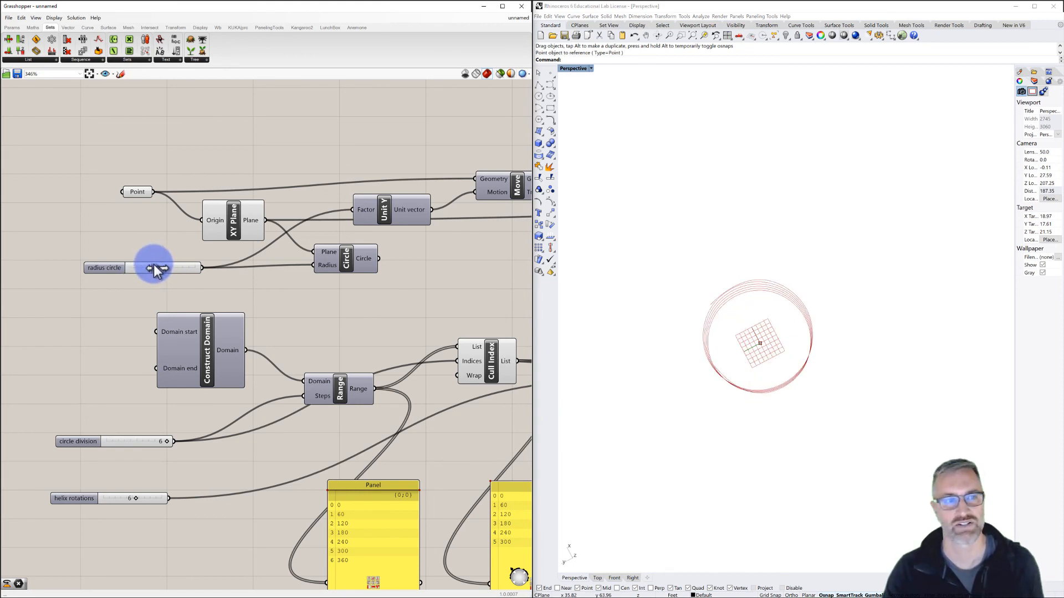
scroll(180, 238, down, 3)
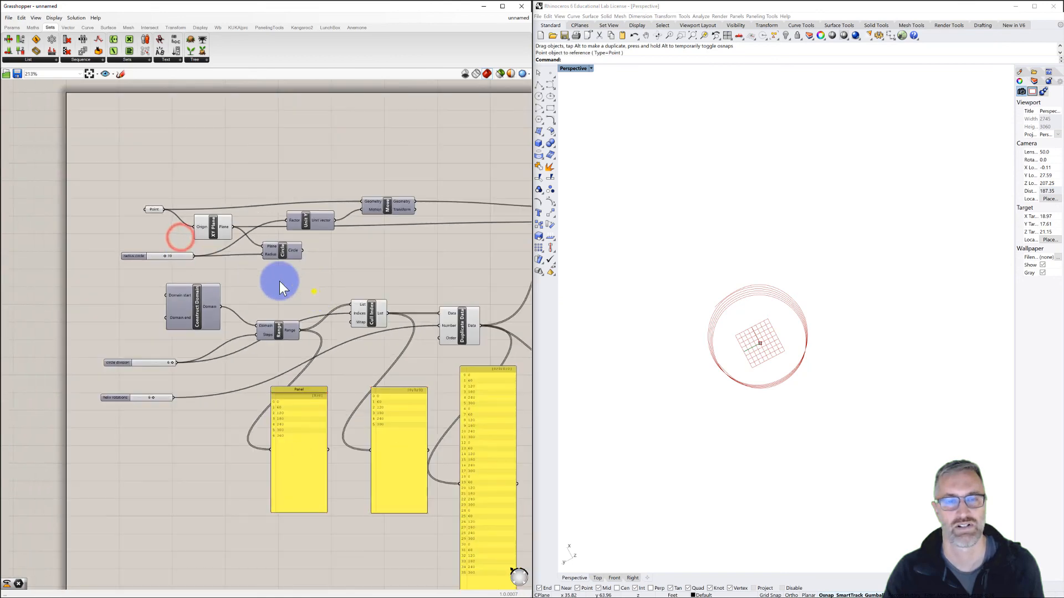
right_drag(316, 287, 141, 228)
scroll(141, 228, down, 2)
right_drag(265, 259, 158, 258)
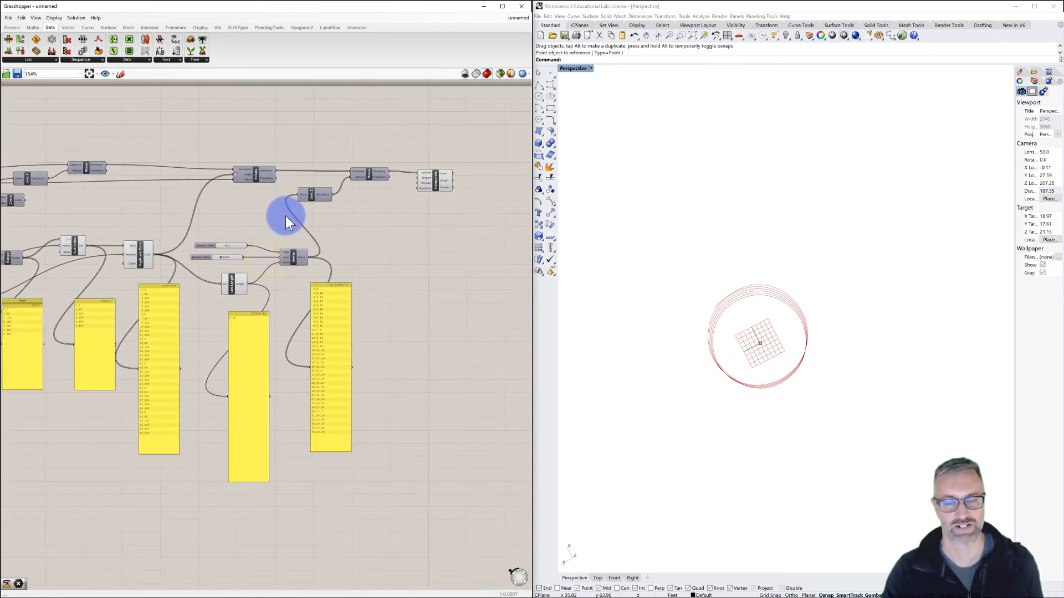
right_drag(370, 221, 297, 221)
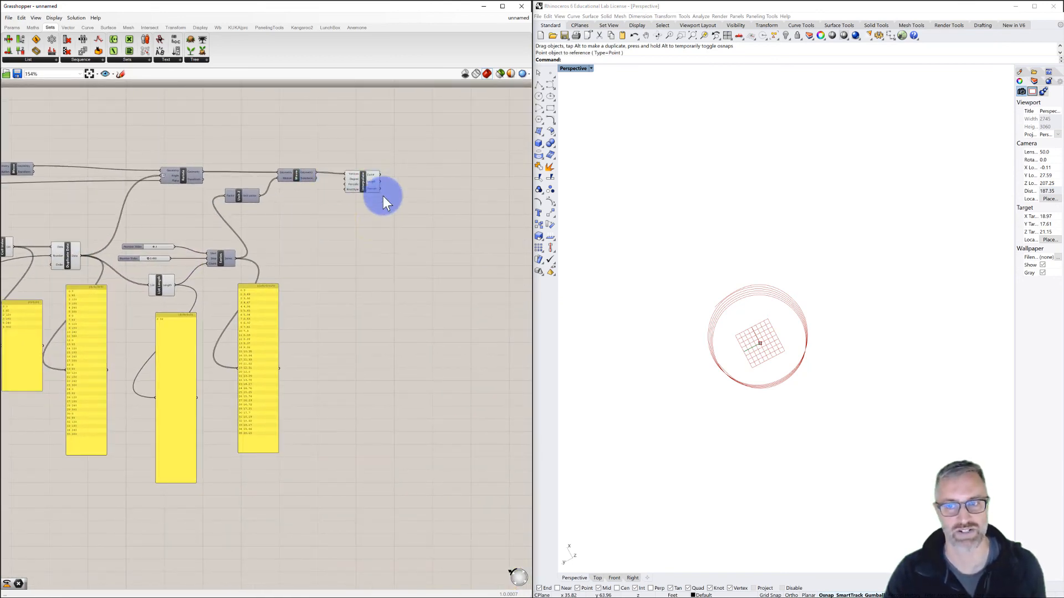
right_drag(730, 359, 763, 365)
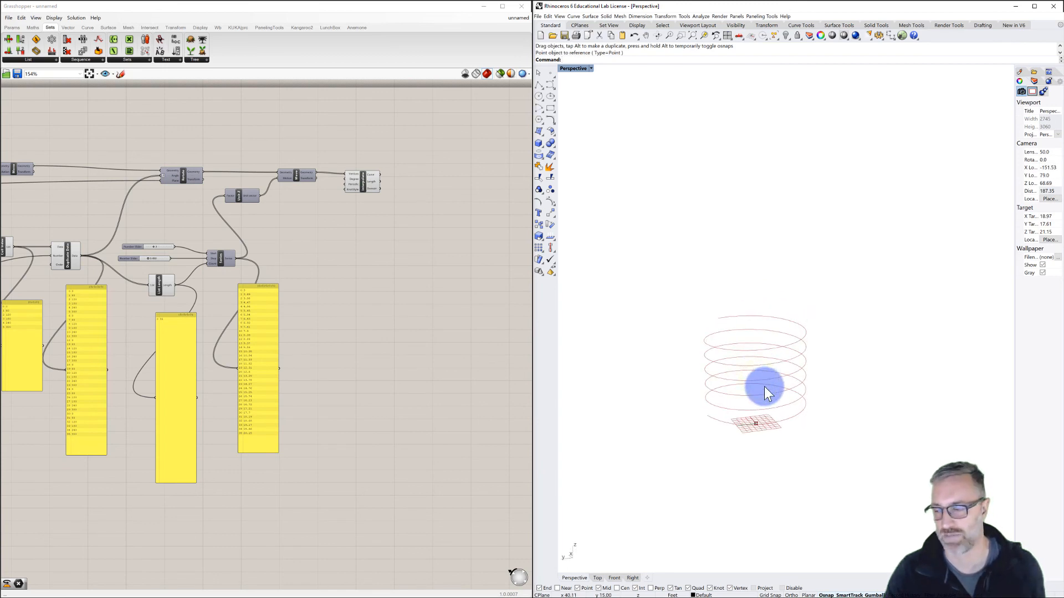